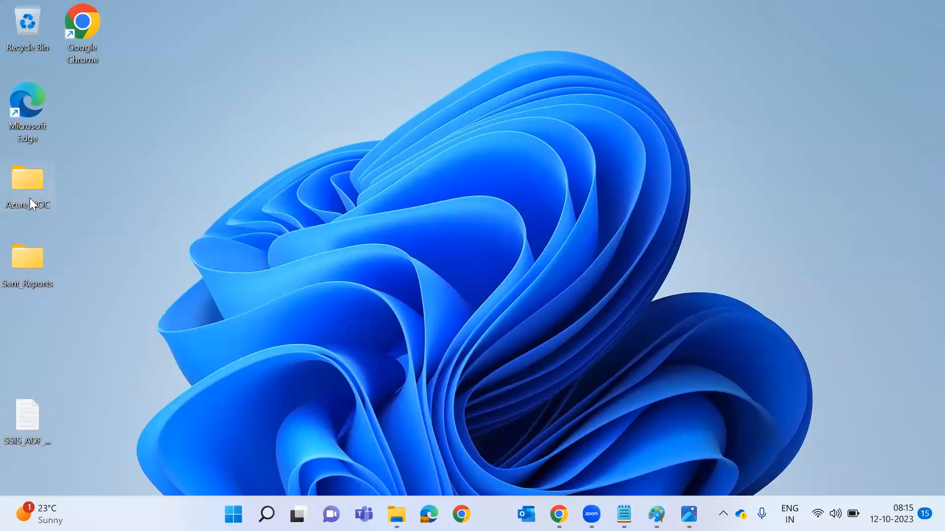
Open the Azure_DOC folder on the desktop in File Explorer.
double_click(29, 198)
Navigate into Azure_DOC > Data > Data_Logs > Pratice_Data.
scroll(470, 287, "down", 1)
scroll(472, 290, "up", 1)
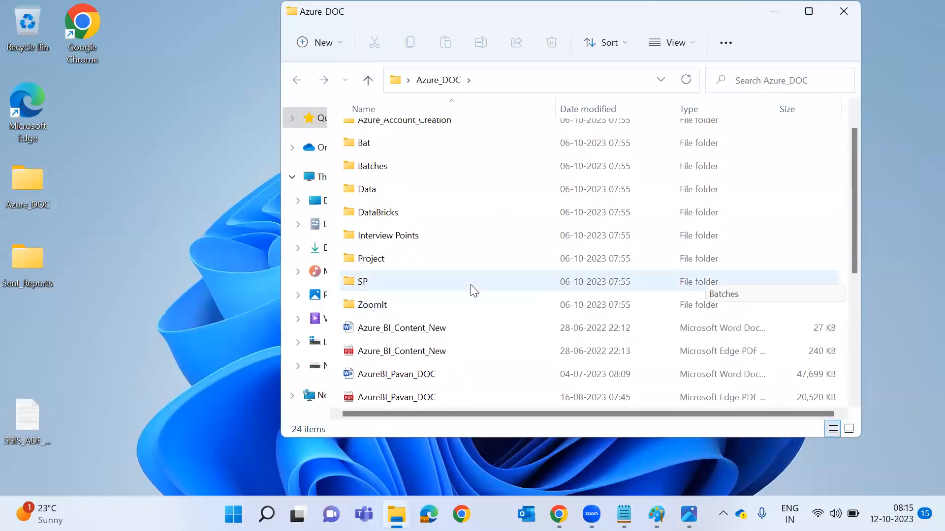
scroll(473, 285, "up", 1)
double_click(457, 221)
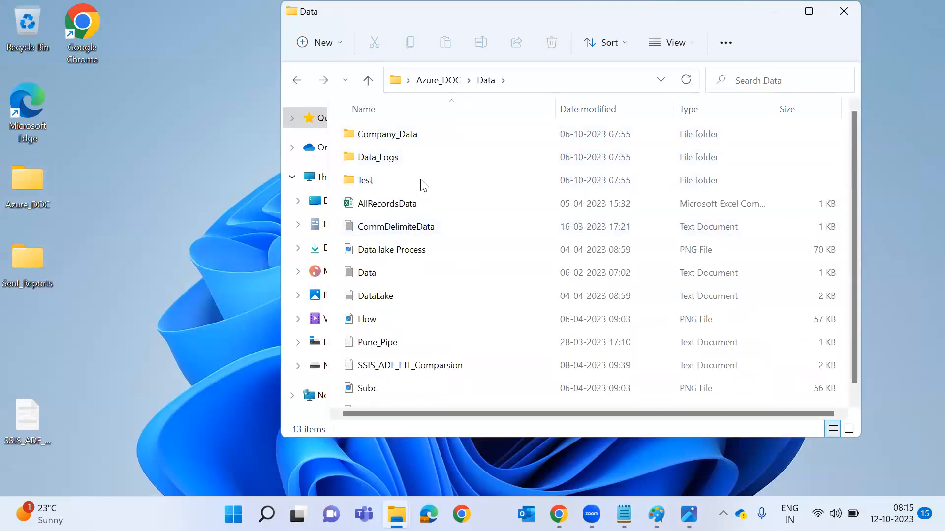
left_click(429, 151)
double_click(427, 149)
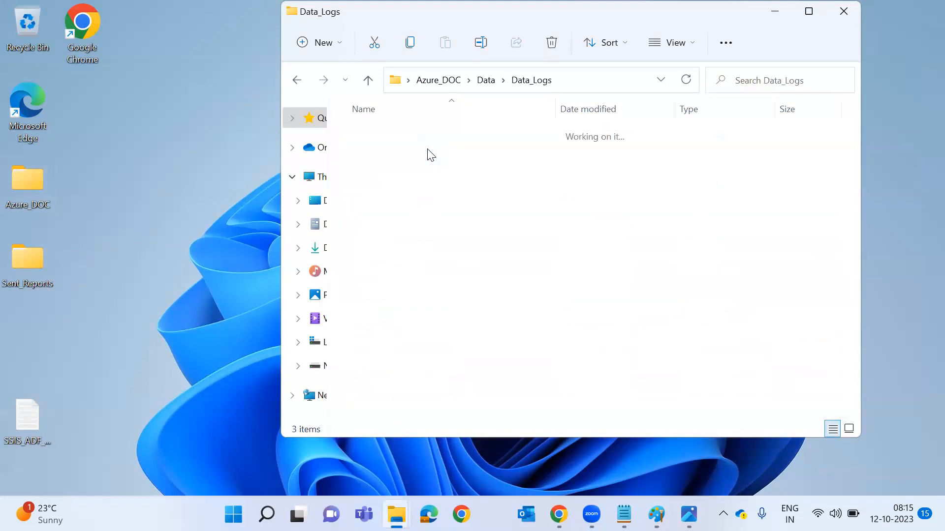
double_click(422, 182)
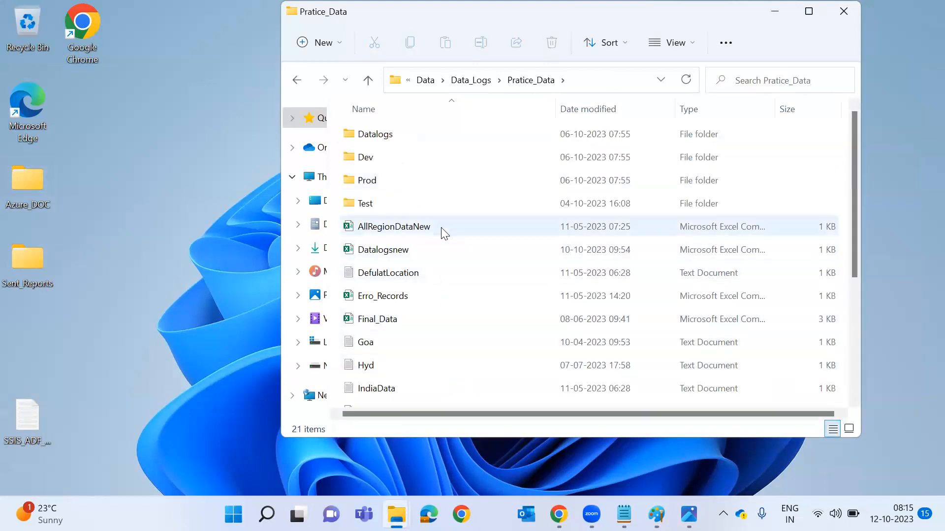
Open the Datalogsnew file as plain text with Notepad.
left_click(434, 242)
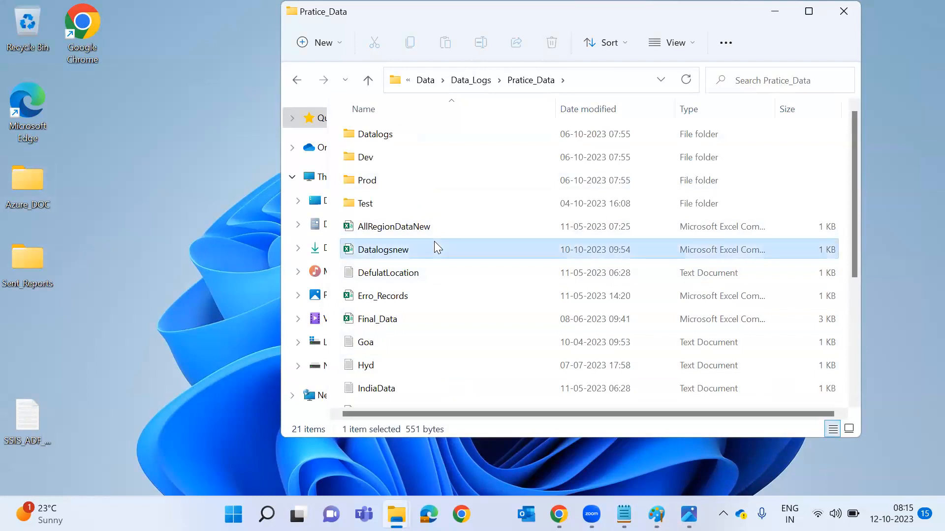
right_click(428, 245)
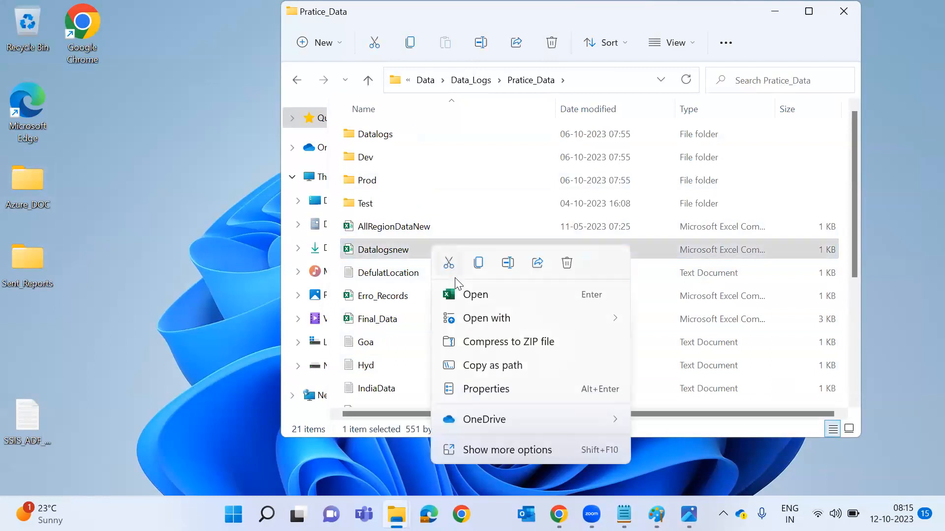
mouse_move(550, 317)
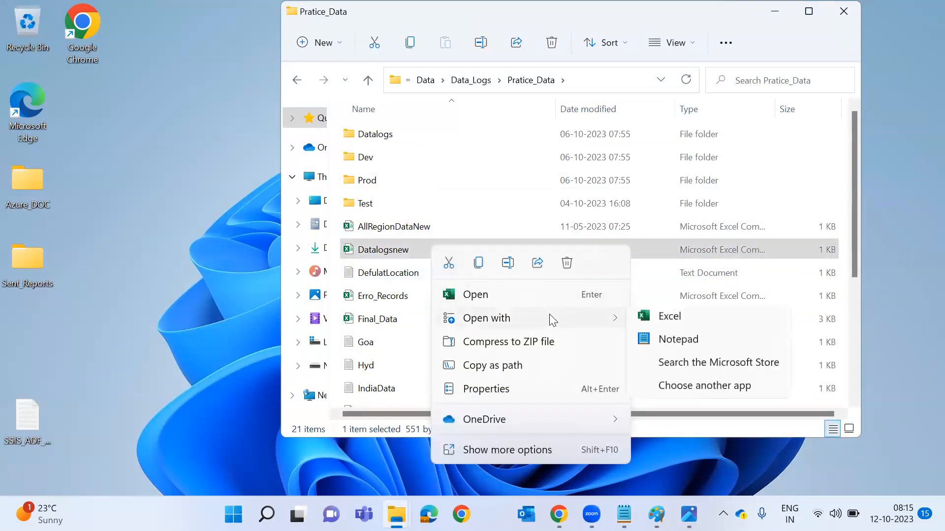
left_click(676, 345)
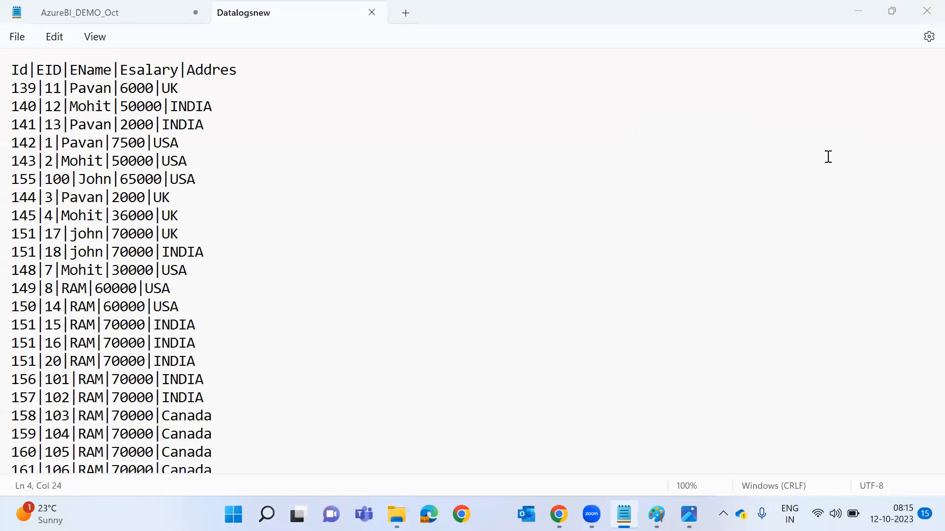
Switch from Notepad to the ADF1.png pipeline diagram in Photos.
key("alt+Tab")
key("alt+Tab")
key("alt+Tab")
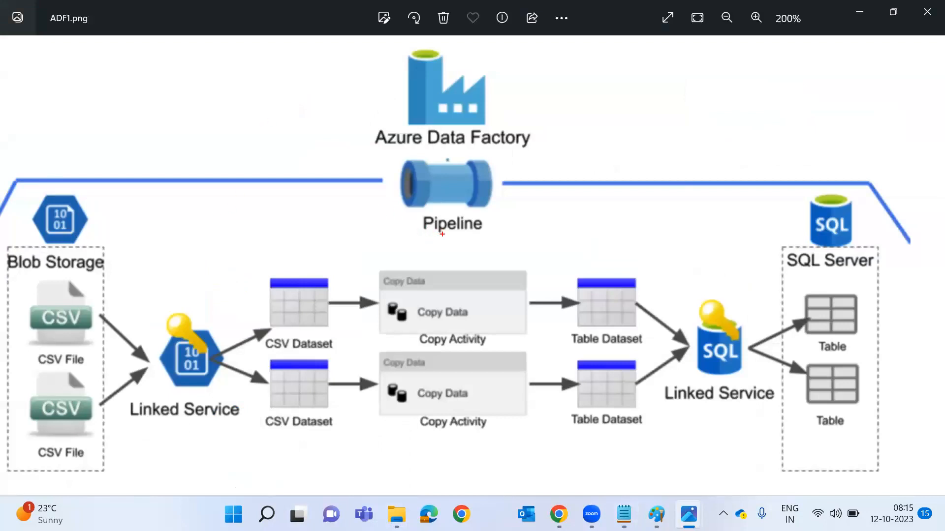
Draw red lines from Pipeline to Blob Storage and SQL Server, label 'Azure SQL', then return to Notepad.
left_click_drag(408, 228, 123, 262)
mouse_move(500, 223)
left_mouse_down()
mouse_move(638, 217)
mouse_move(748, 247)
left_mouse_up()
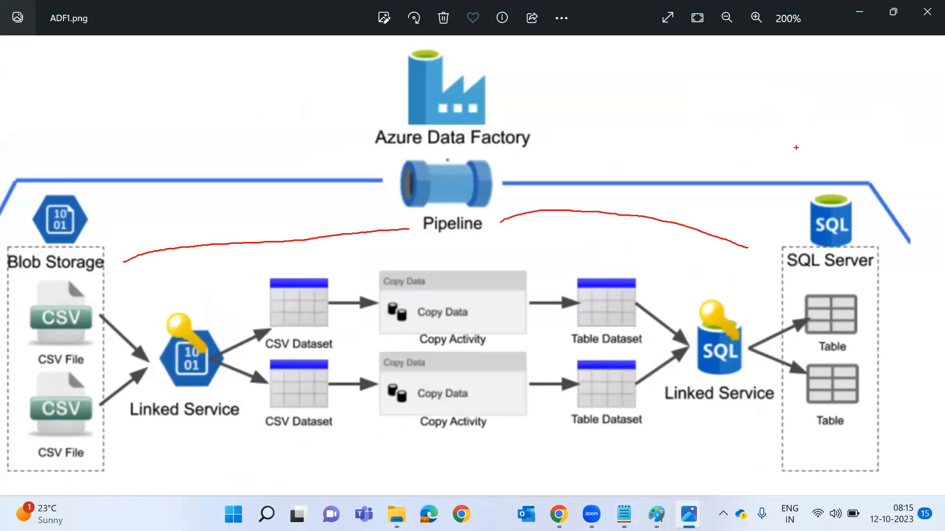
left_click(796, 147)
type("Azuer")
key("BackSpace")
key("BackSpace")
type("re SQL")
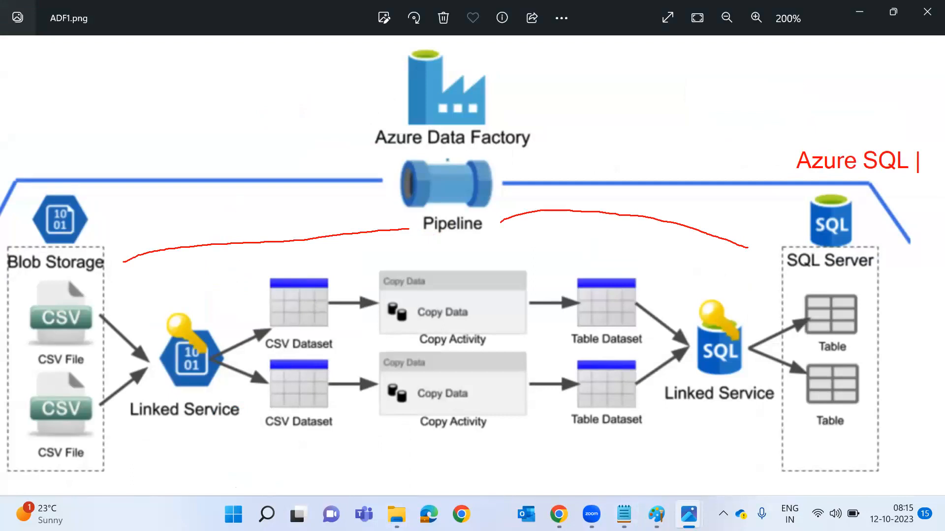
key("alt+Tab")
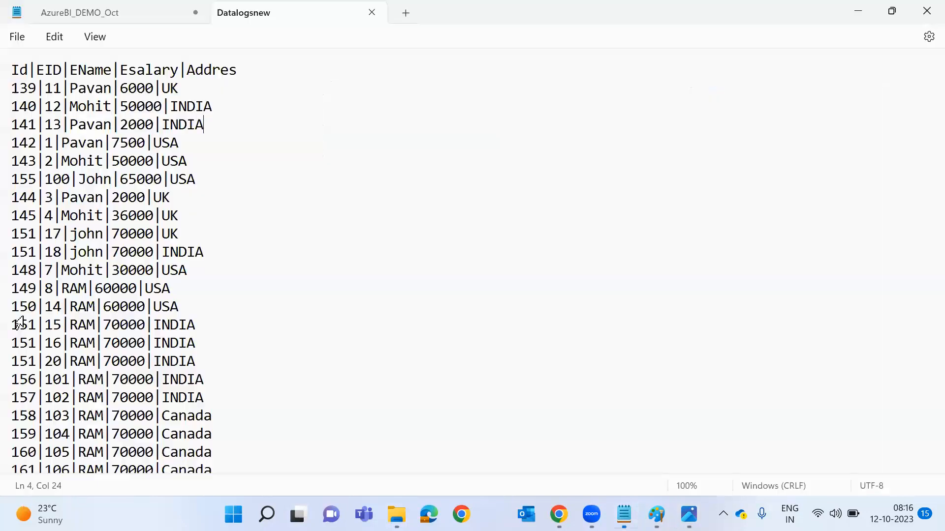
key("ctrl+2")
mouse_move(252, 230)
left_mouse_down()
mouse_move(433, 207)
mouse_move(411, 265)
left_mouse_up()
type("tAzure SQL DB tables00")
key("BackSpace")
key("BackSpace")
type("--")
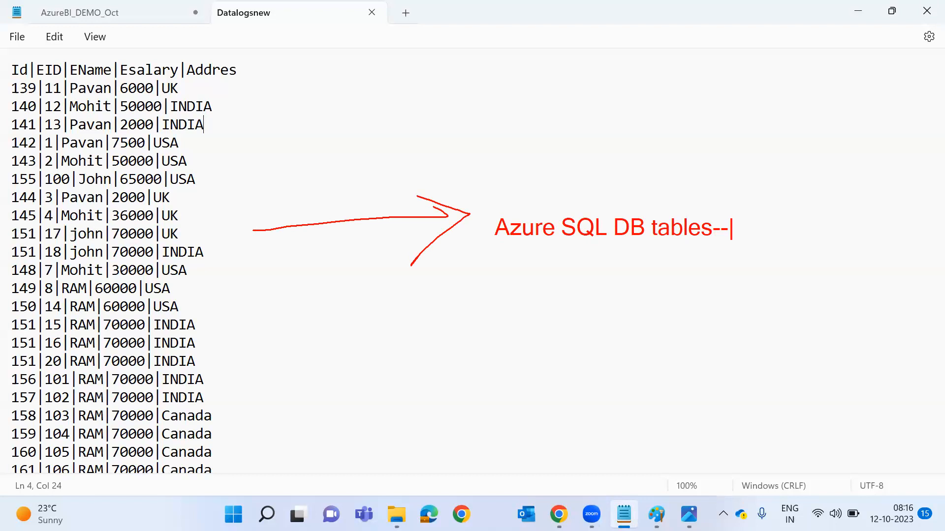
key("Escape")
left_click_drag(329, 203, 147, 172)
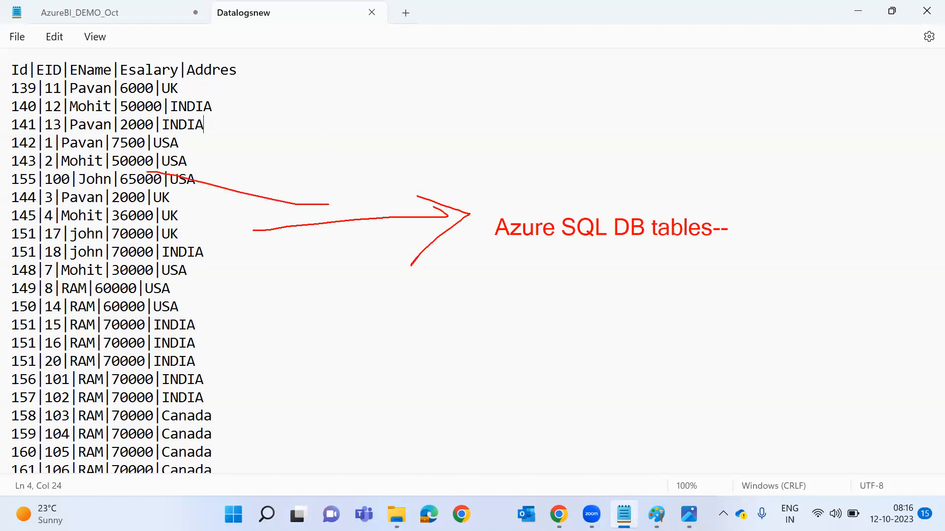
key("ctrl+z")
mouse_move(321, 207)
left_mouse_down()
mouse_move(253, 200)
mouse_move(207, 210)
mouse_move(257, 230)
left_mouse_up()
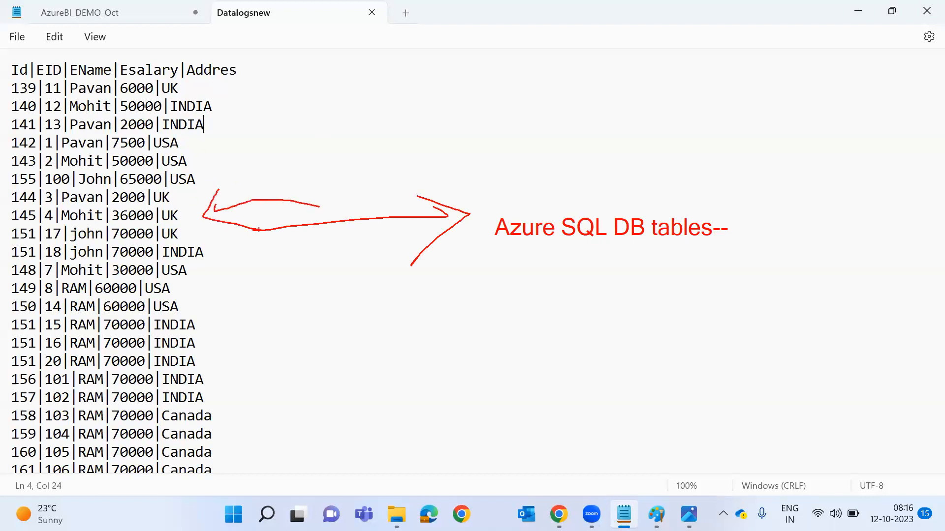
type("tCoun")
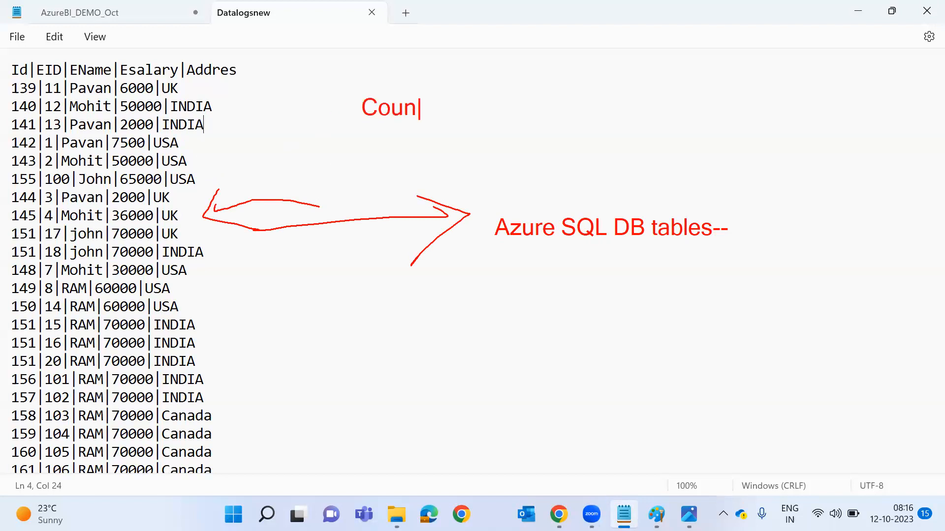
type("try  Counts ")
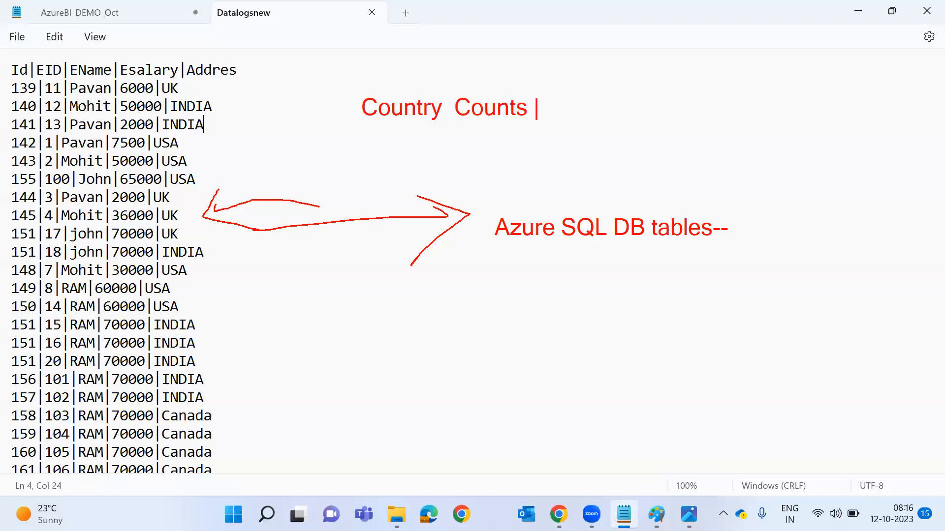
type("Revenue")
key("Return")
type("India    ")
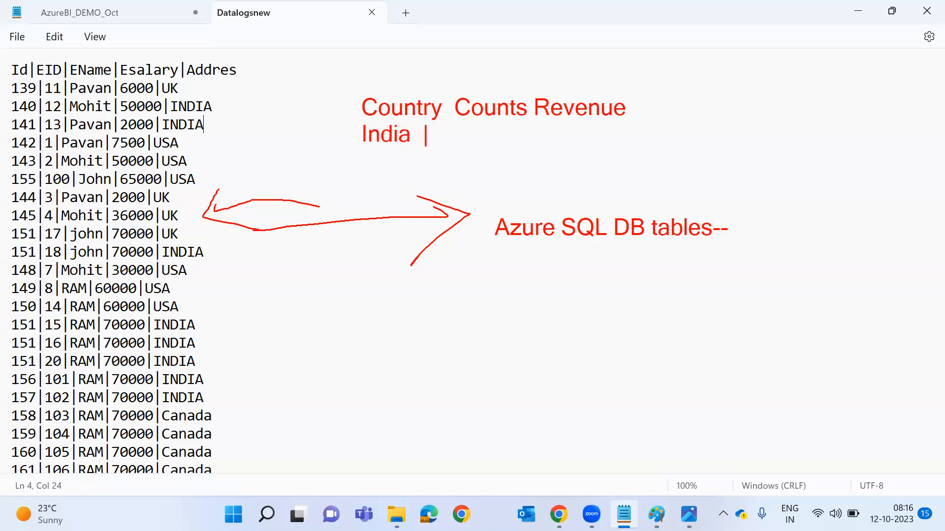
type("100     ")
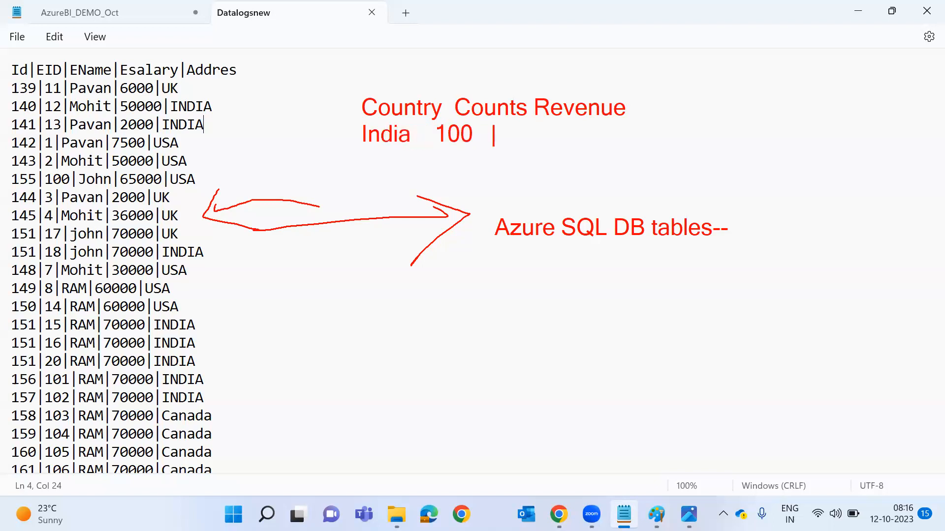
type("10000")
key("Return")
type("UK     ")
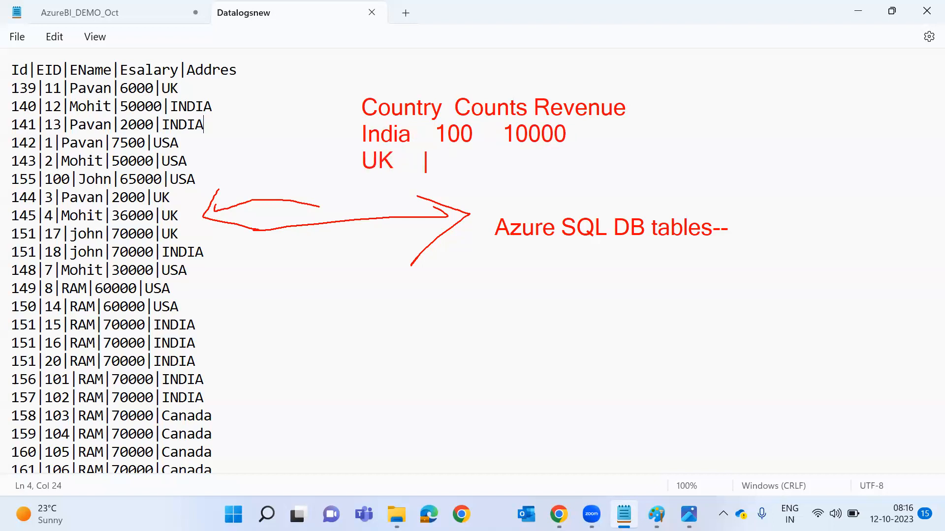
type("  50       2000")
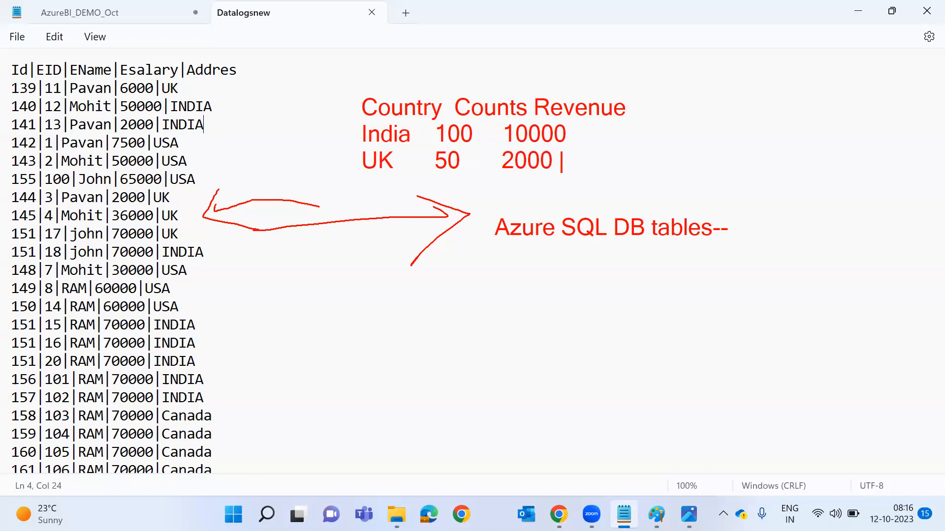
key("Escape")
left_click_drag(268, 123, 252, 143)
type("tPipeline -- ADF-->")
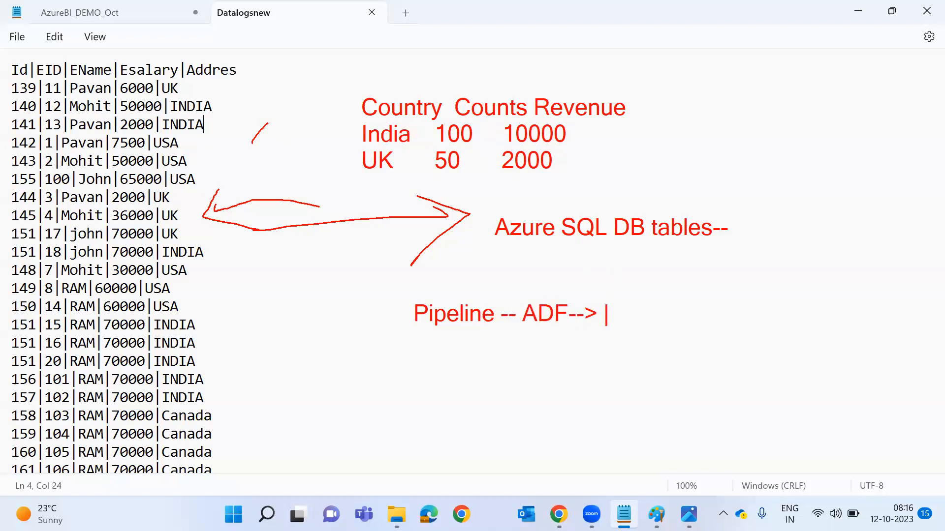
key("Escape")
left_click_drag(672, 107, 658, 225)
left_click_drag(316, 157, 379, 130)
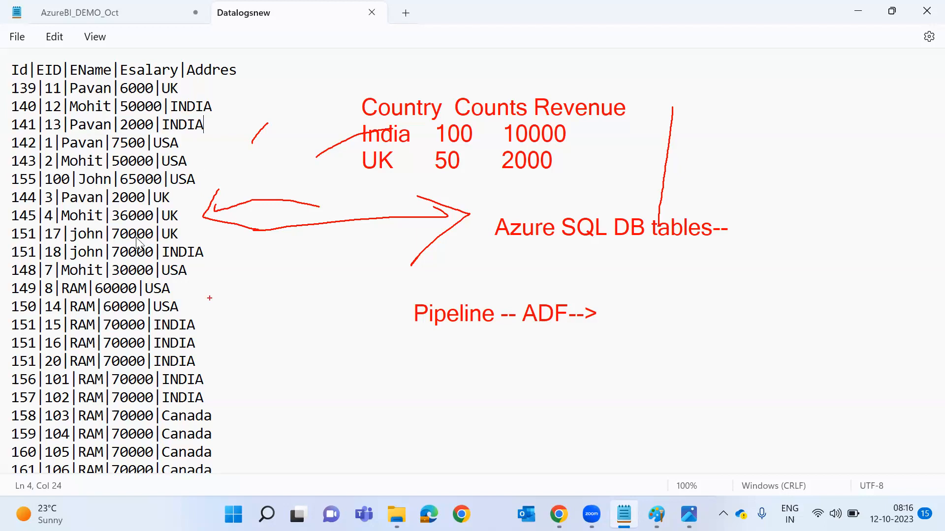
key("Escape")
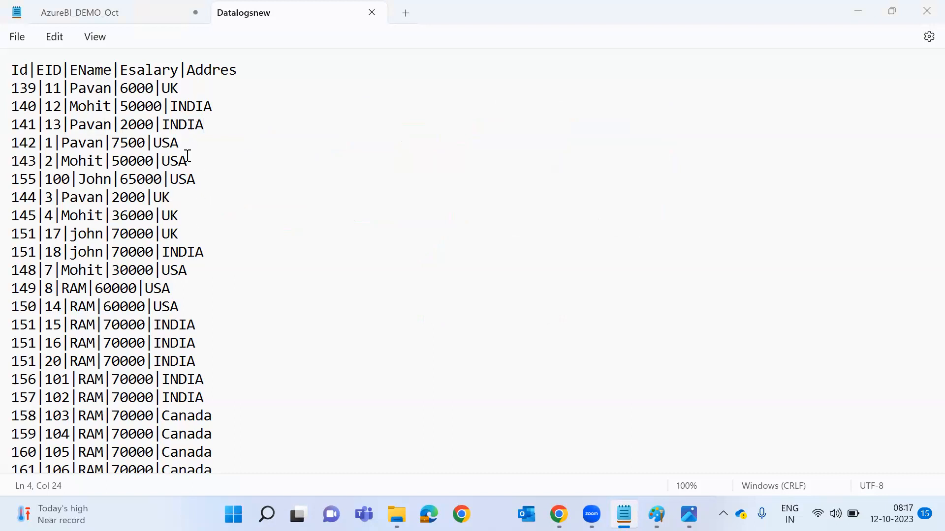
Inspect the data rows, selecting INDIA and salary 6000, and briefly check the ADF1 diagram.
left_click(182, 226)
double_click(192, 251)
double_click(124, 88)
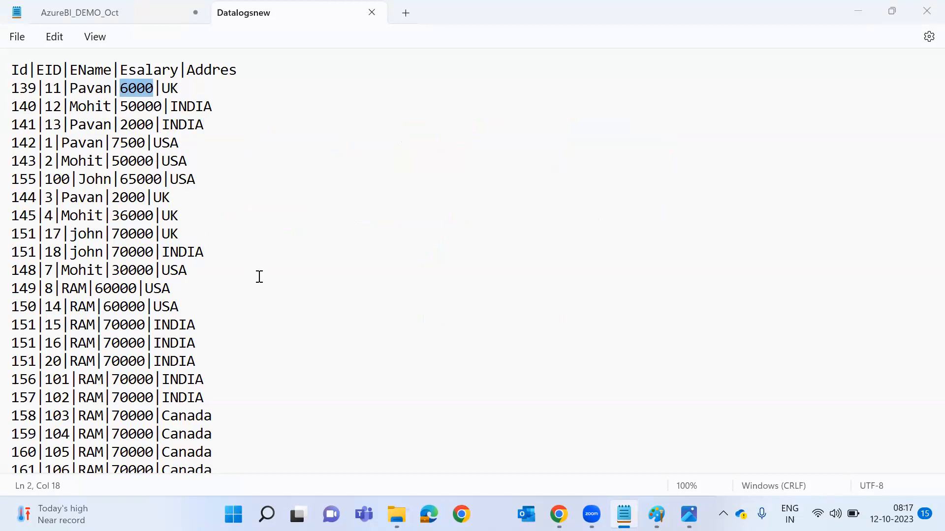
key("alt+Tab")
key("alt+Tab")
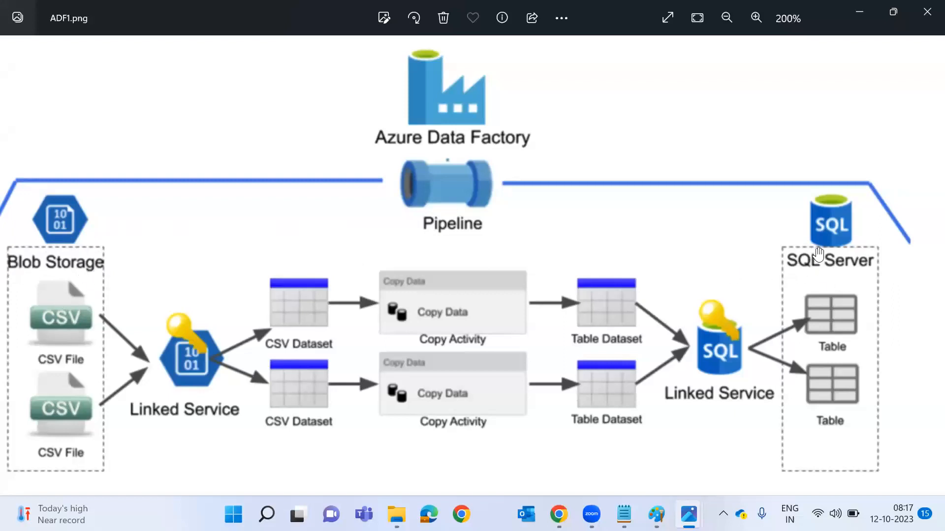
key("alt+Tab")
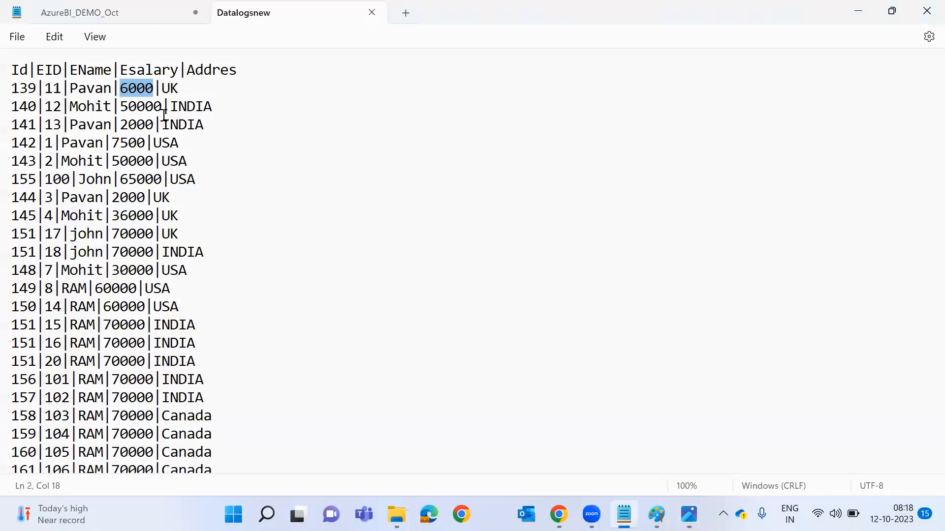
Select all the pipe-delimited employee records in Datalogsnew.
triple_click(140, 148)
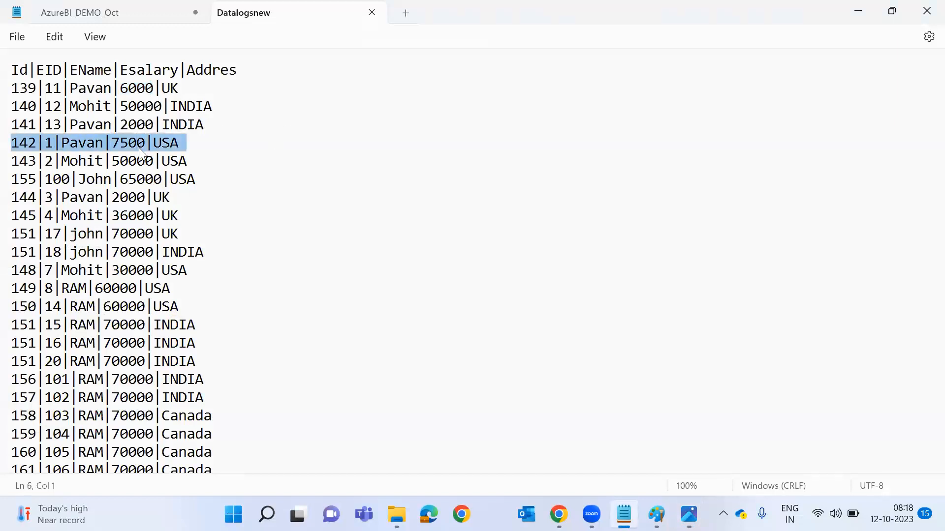
double_click(139, 147)
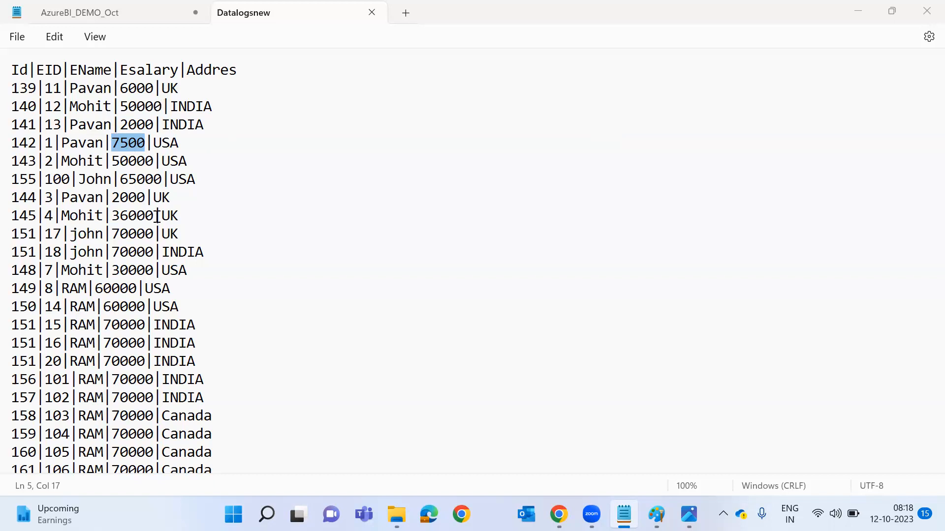
left_click(214, 235)
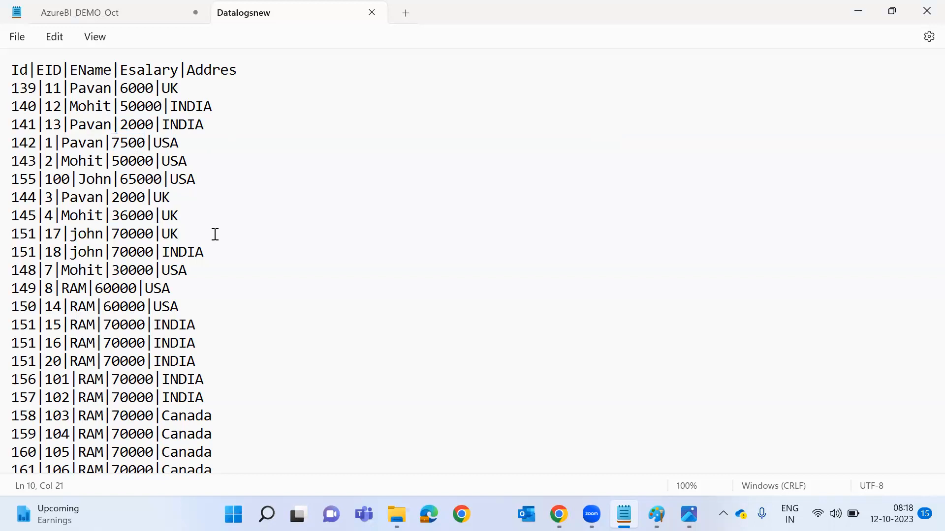
key("ctrl+a")
key("ctrl+c")
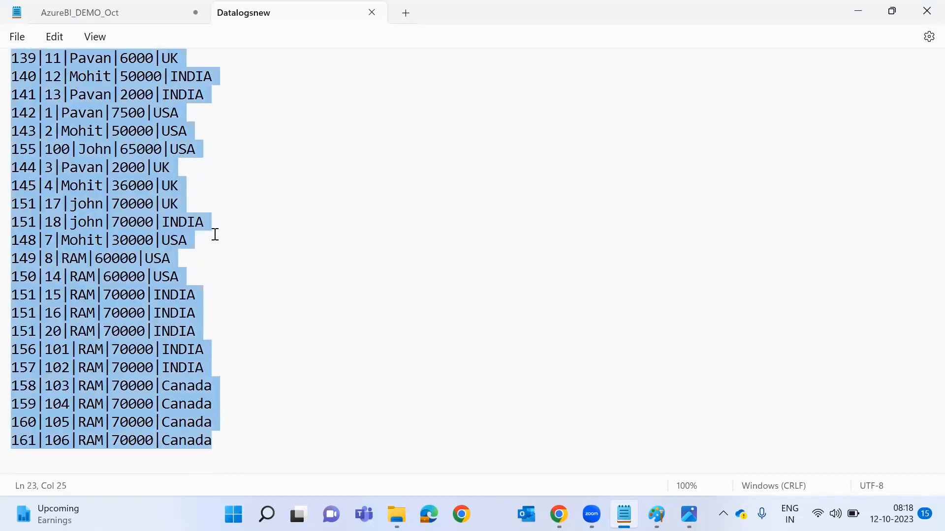
scroll(215, 234, "up", 1)
Launch Excel by searching 'ex' from Start and create a blank workbook.
key("super")
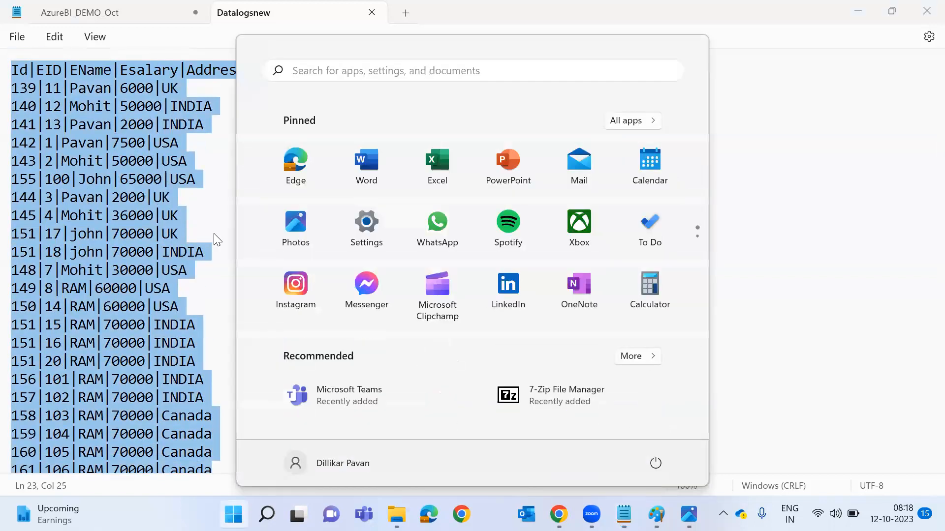
type("ex")
key("Escape")
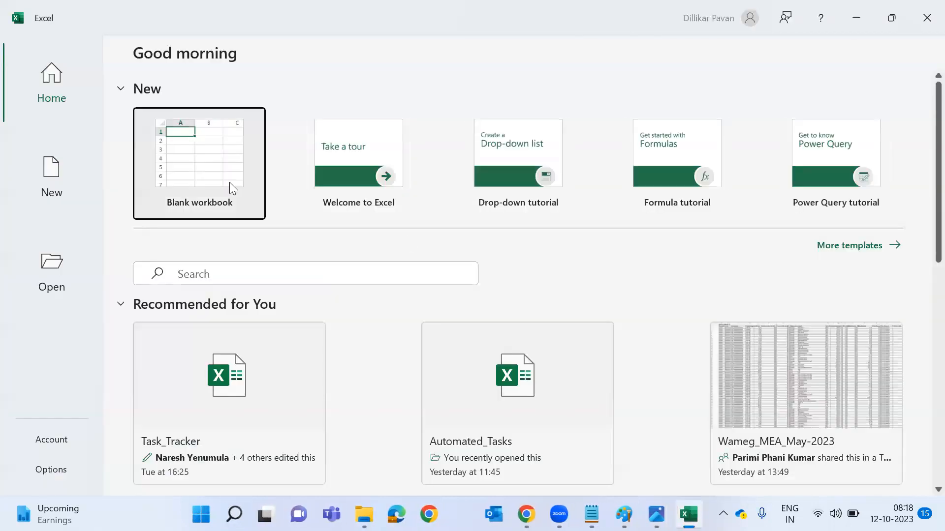
left_click(229, 182)
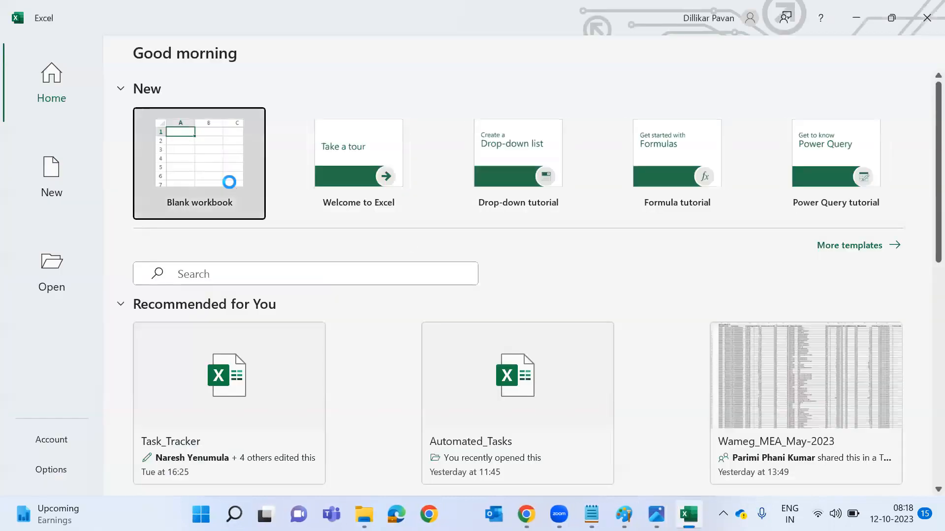
Paste the records into column A and split them into columns A–E at the '|' delimiter.
key("ctrl+v")
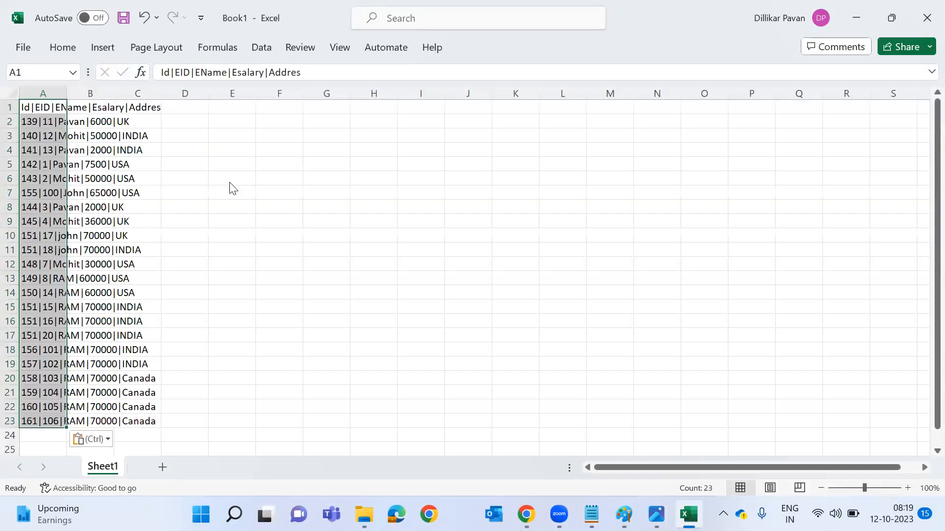
key("alt+a")
key("e")
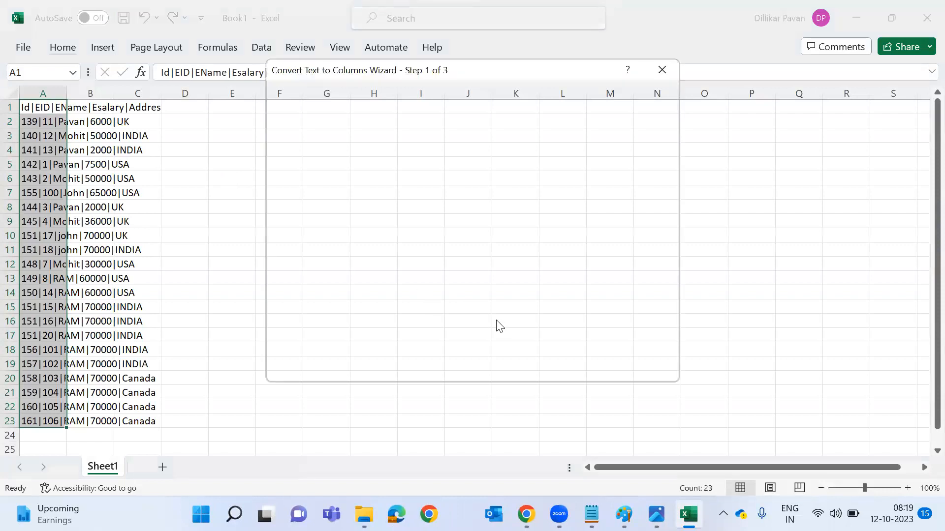
left_click(573, 367)
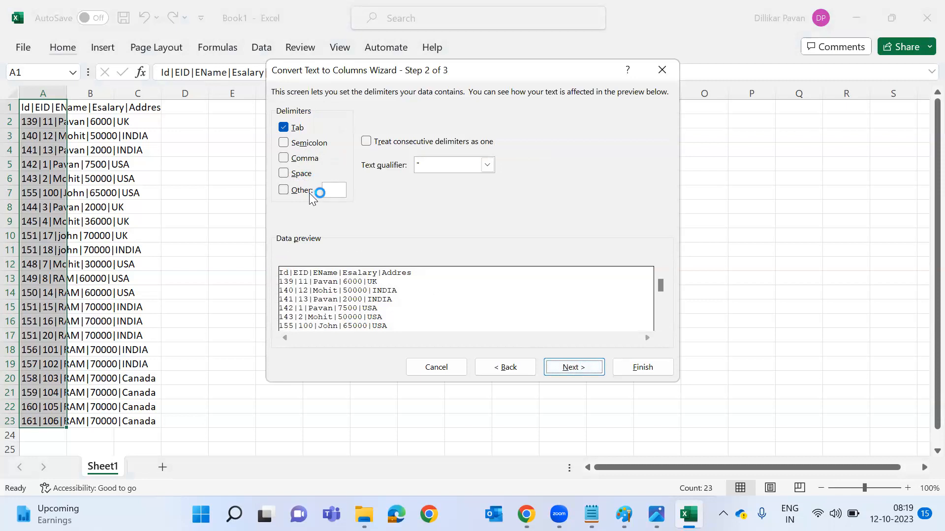
left_click(309, 192)
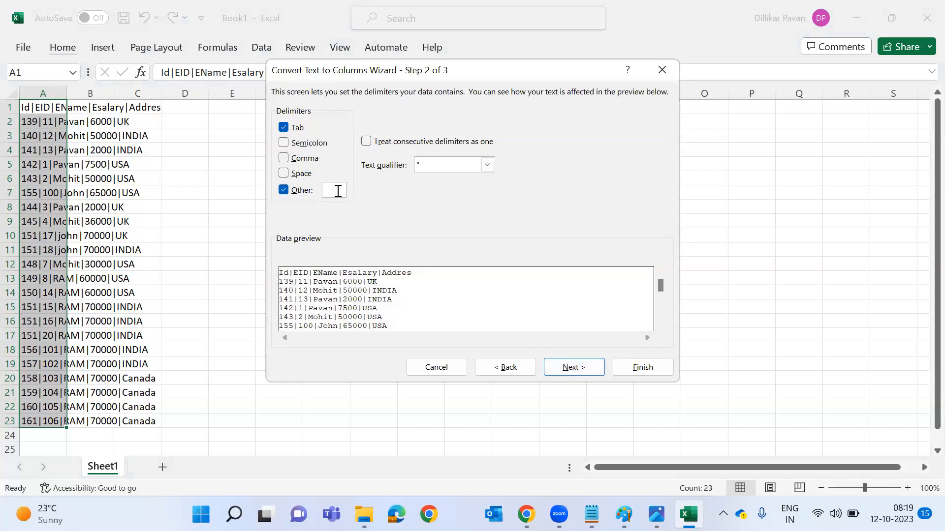
type("|")
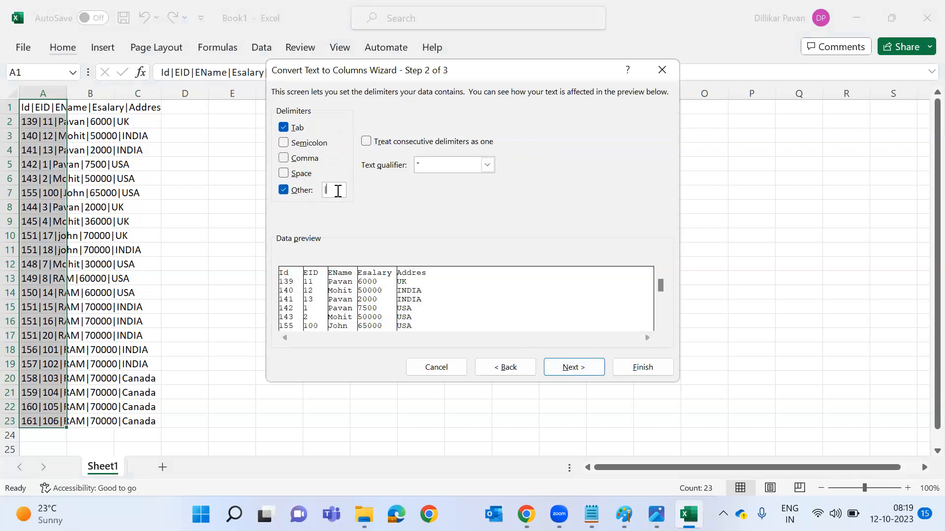
left_click(565, 367)
left_click(649, 372)
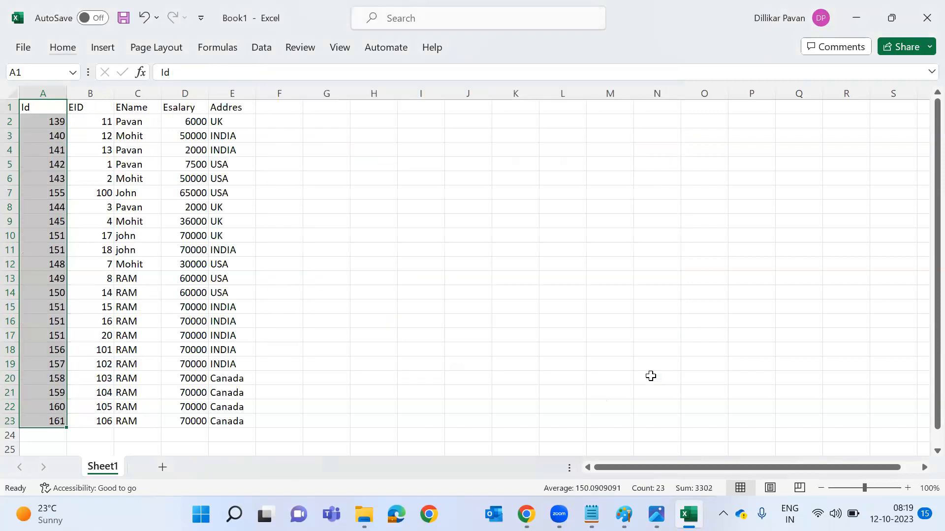
Auto-fit the widths of columns A–E to their contents.
key("ctrl+a")
key("alt+h")
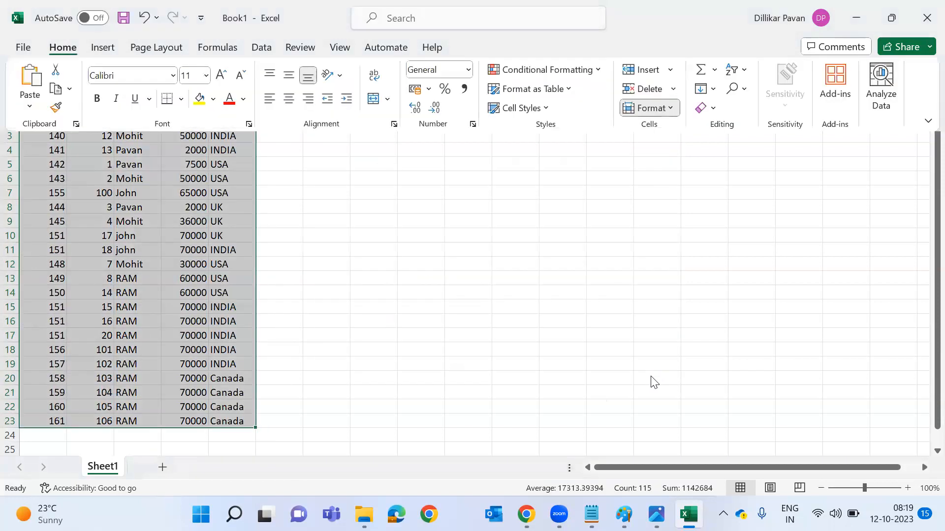
key("o")
key("i")
Insert a PivotTable on a new sheet with Addres as rows and Sum of Esalary as values.
key("alt")
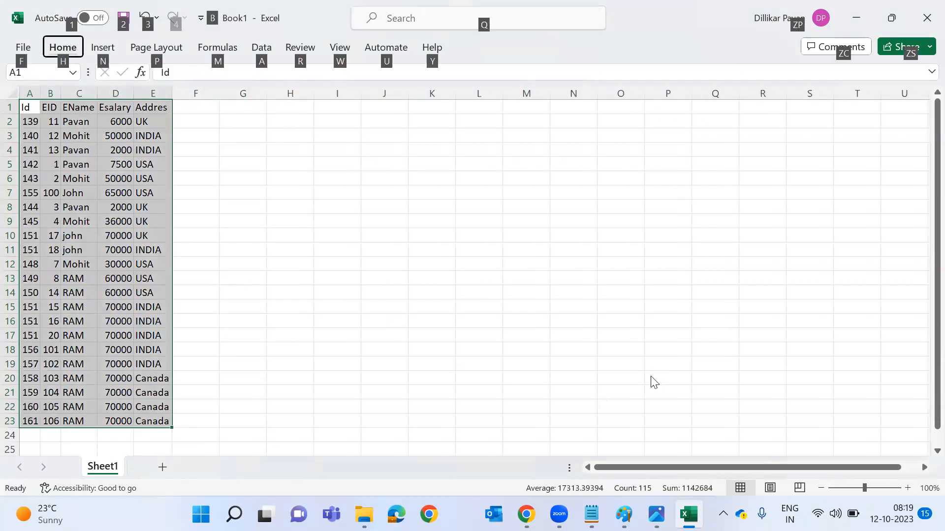
key("n")
key("v")
key("t")
key("Return")
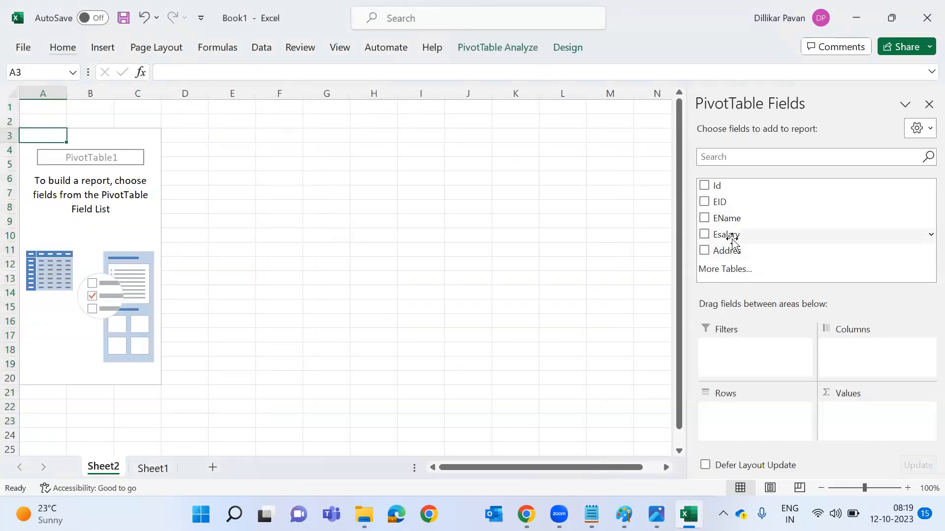
left_click_drag(730, 249, 756, 423)
left_click_drag(723, 235, 858, 425)
Add EID to the PivotTable values, summarized as Count instead of Sum.
left_click_drag(725, 205, 864, 424)
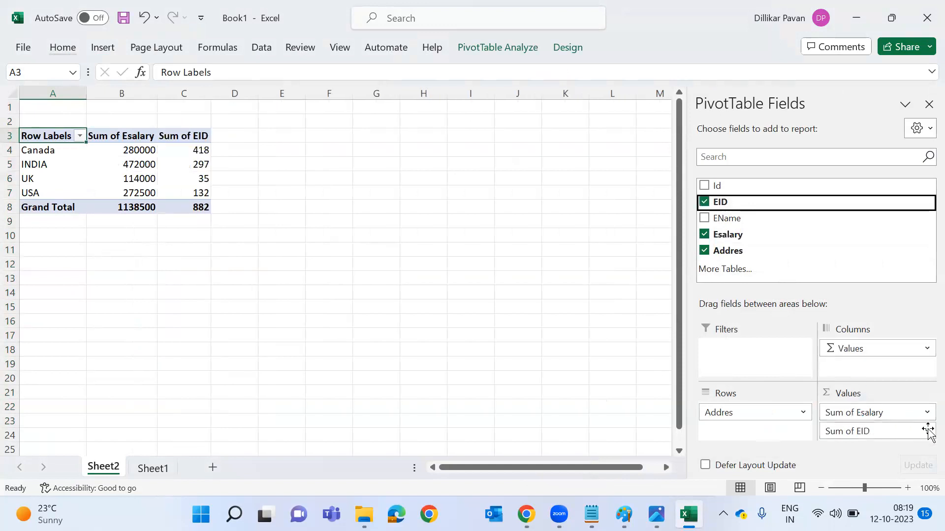
left_click(927, 431)
left_click(861, 410)
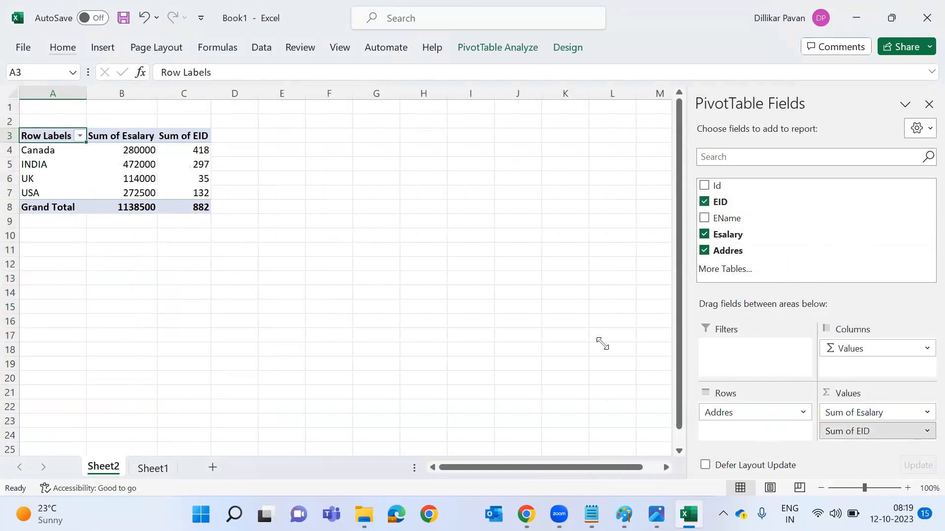
left_click(439, 247)
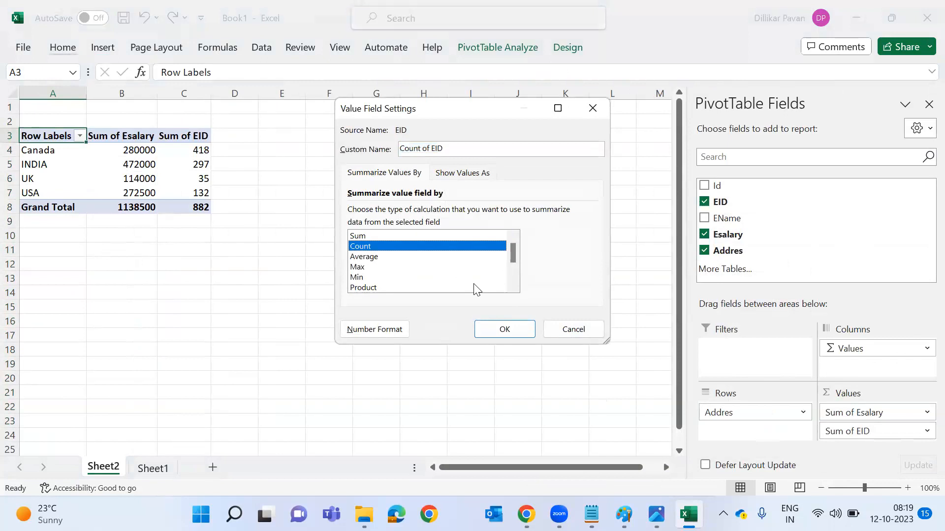
left_click(499, 329)
Undo an accidental INDIA drill-down sheet and select the whole PivotTable A3:C8.
double_click(137, 165)
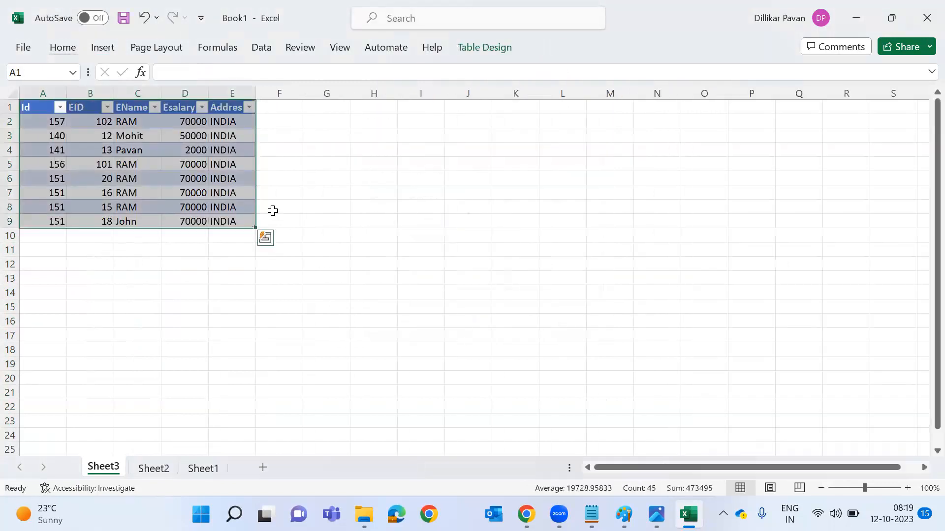
key("ctrl+z")
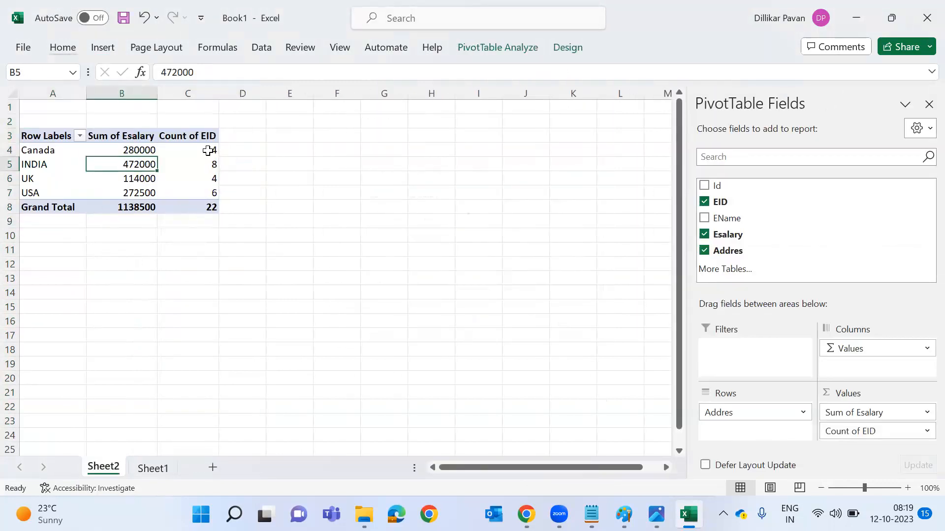
left_click(209, 150)
key("ctrl+a")
Apply All Borders to the PivotTable cells A3:C8.
key("alt")
key("h")
key("b")
key("a")
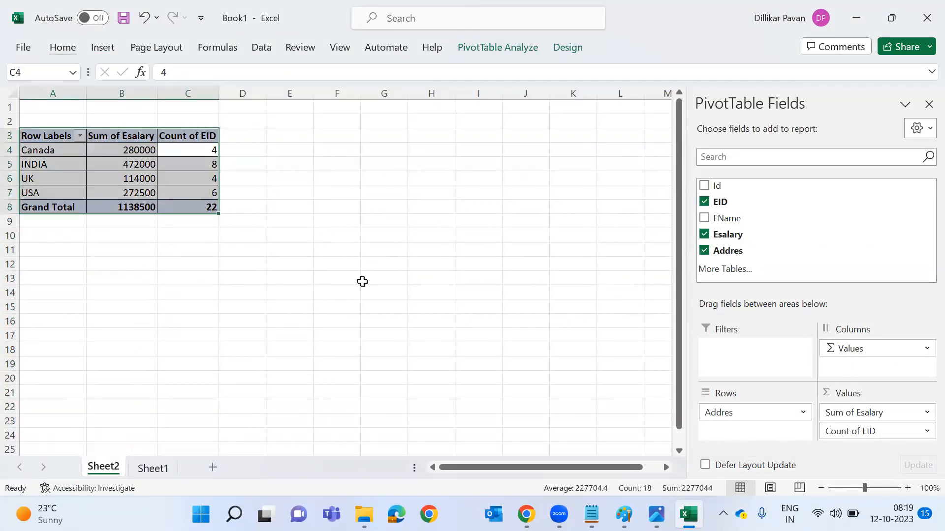
Rename the Row Labels header to 'Country'.
key("Left")
key("Left")
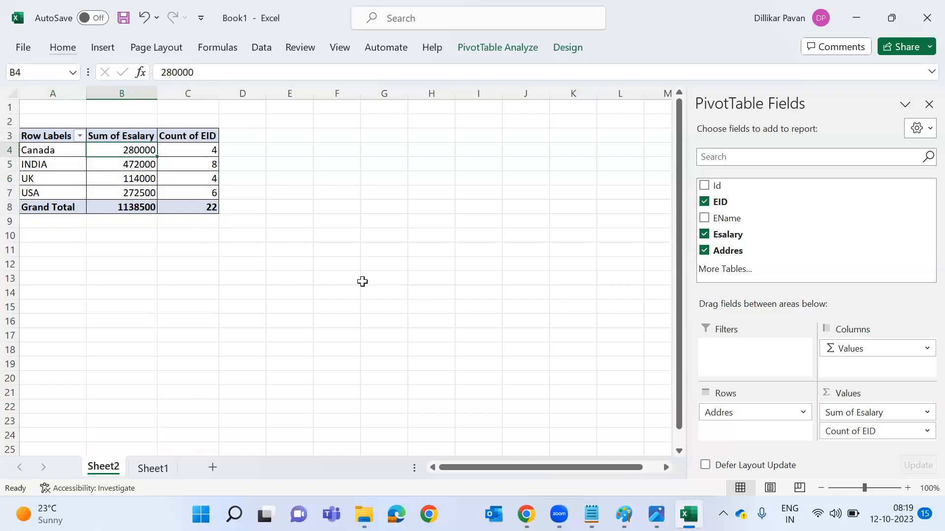
key("Up")
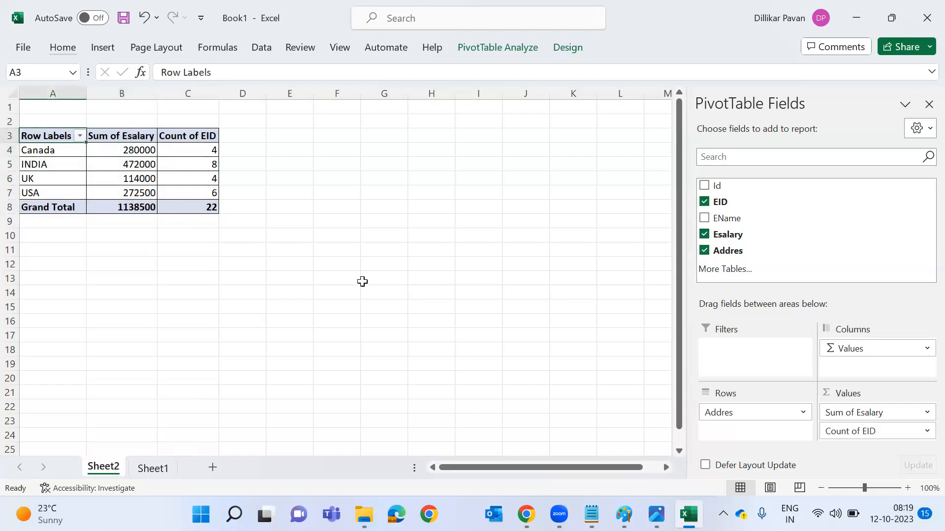
type("Country")
key("Return")
key("Up")
key("Right")
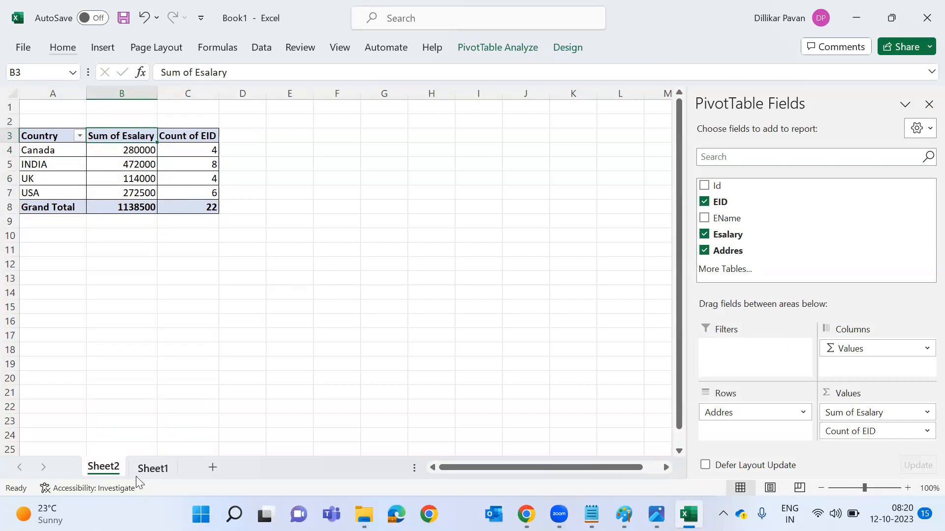
On Sheet1, select the source data range and apply Home Format options, previewing Quick Analysis.
left_click(158, 468)
key("ctrl+Home")
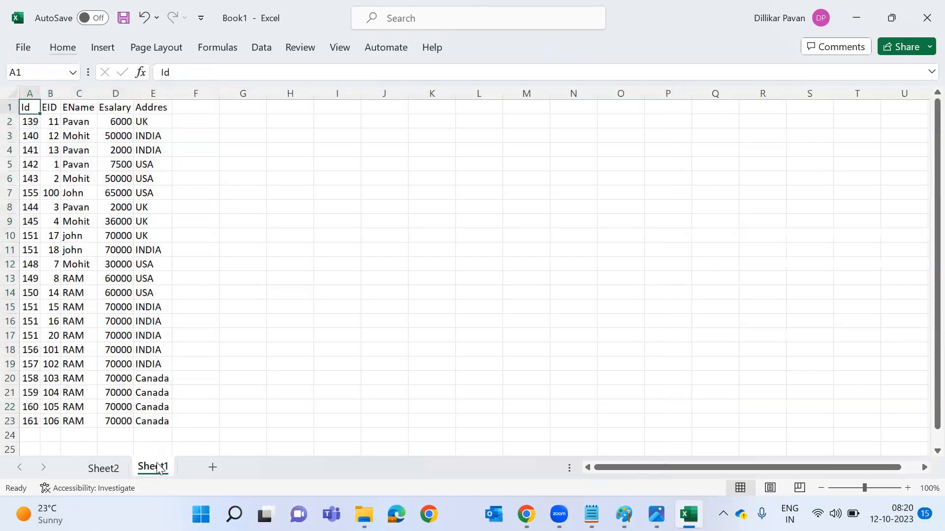
key("ctrl+a")
key("alt+h")
key("o")
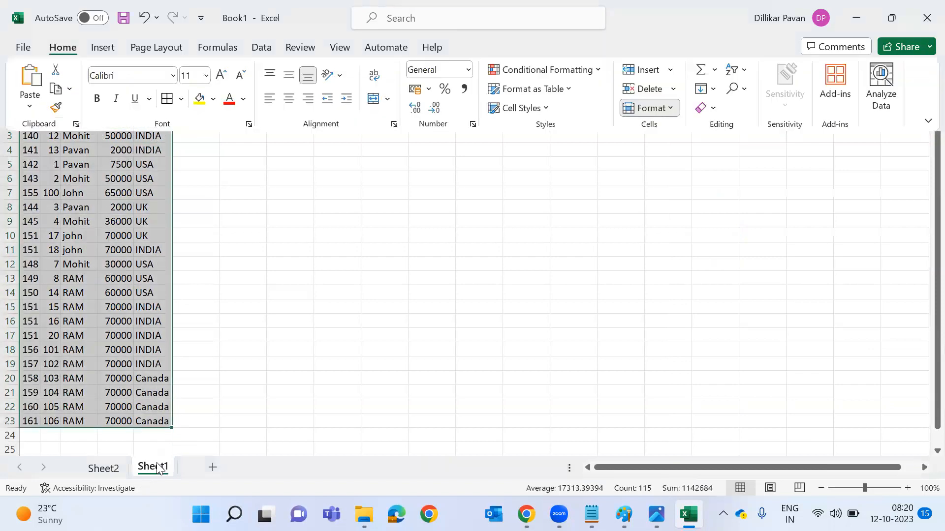
key("a")
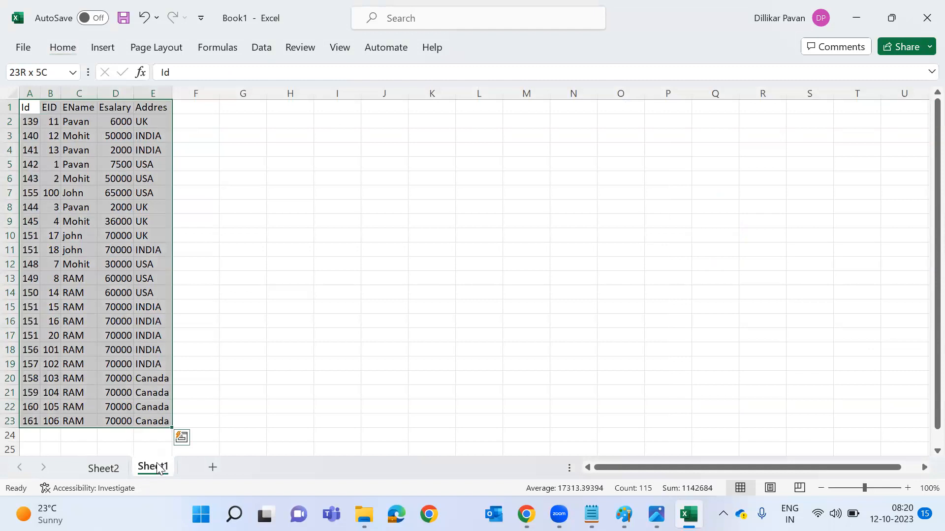
key("ctrl+q")
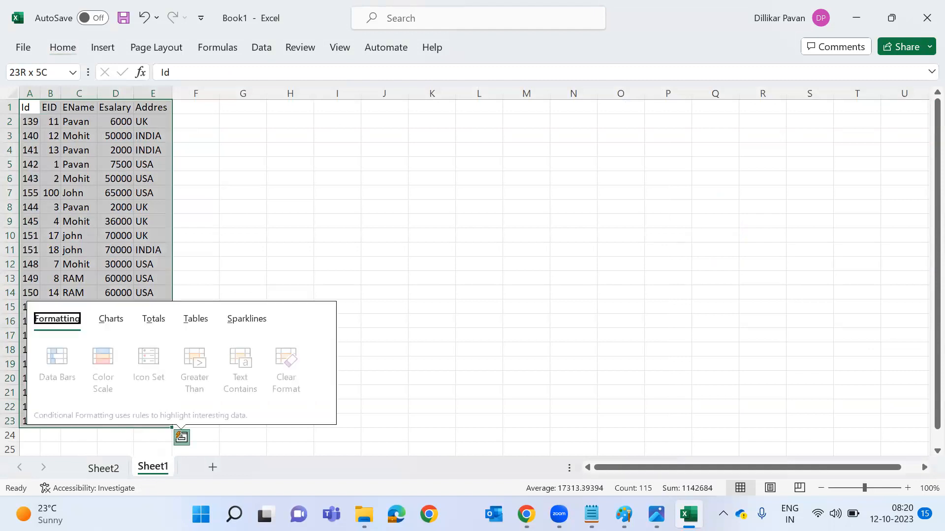
key("Escape")
Glance at the Notepad data, then jump to the last filled row A23 on Sheet1.
key("alt+Tab")
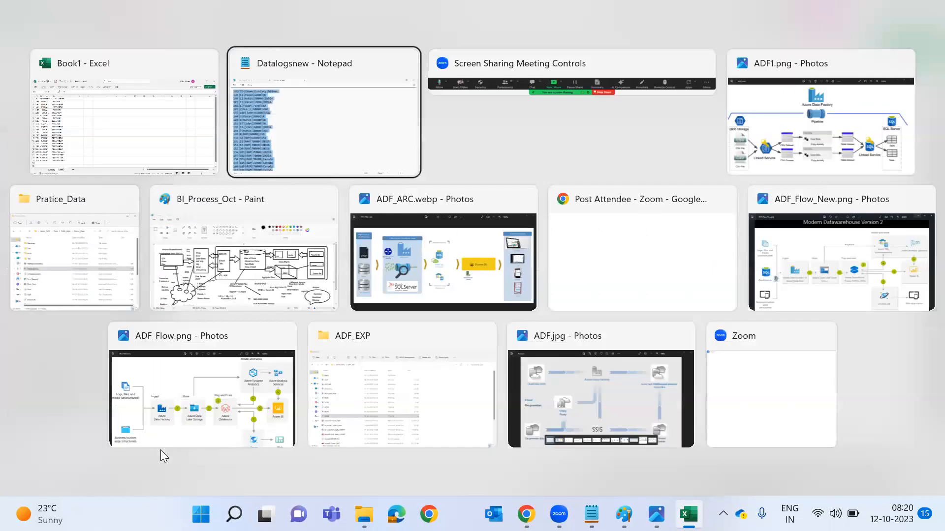
key("alt+Tab")
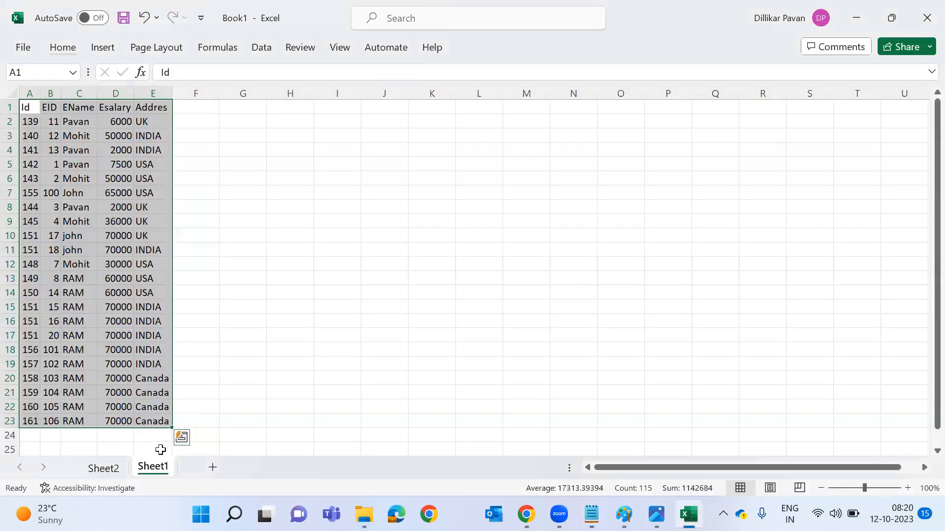
key("Up")
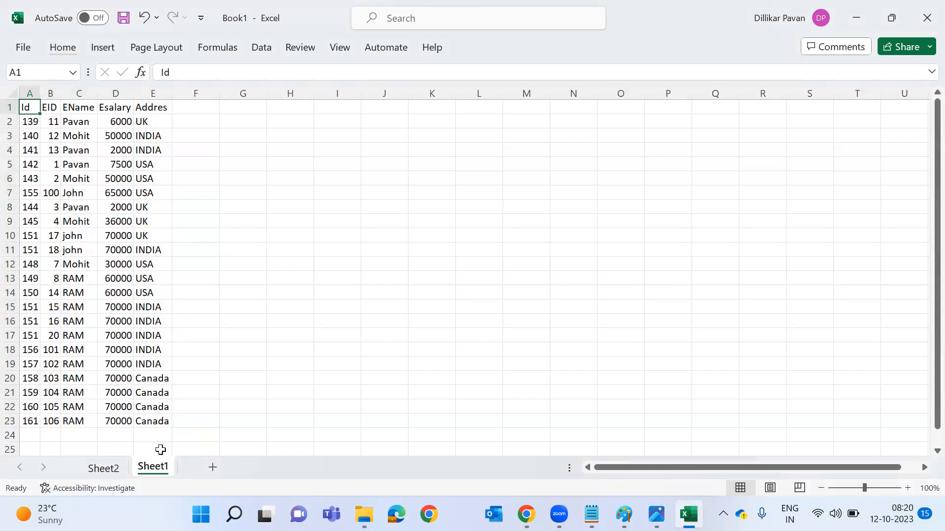
key("ctrl+Down")
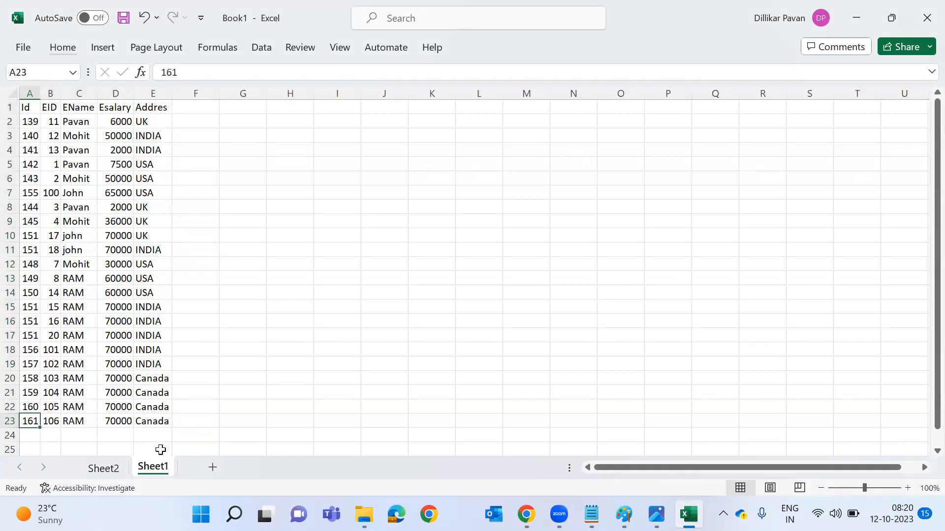
Compare INDIA's salary total and the country labels in the Sheet2 pivot with Sheet1's raw data.
left_click(118, 469)
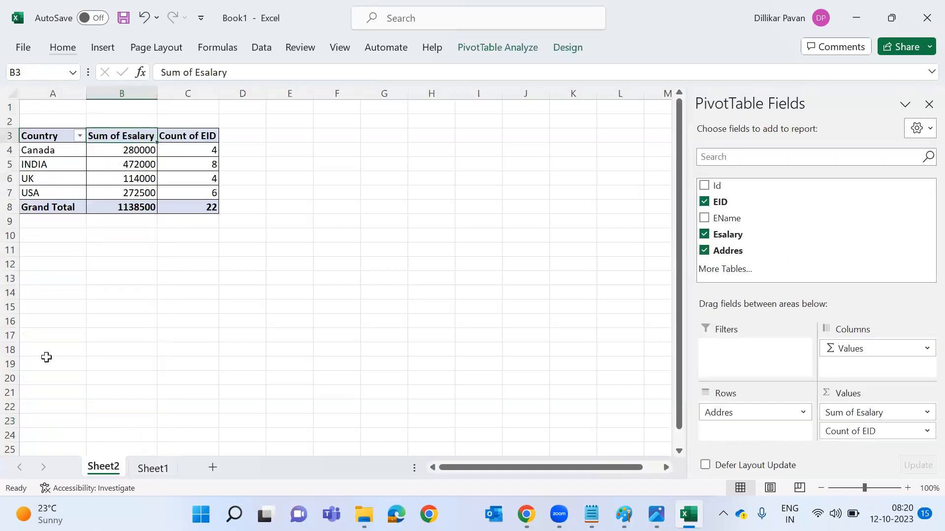
left_click(138, 161)
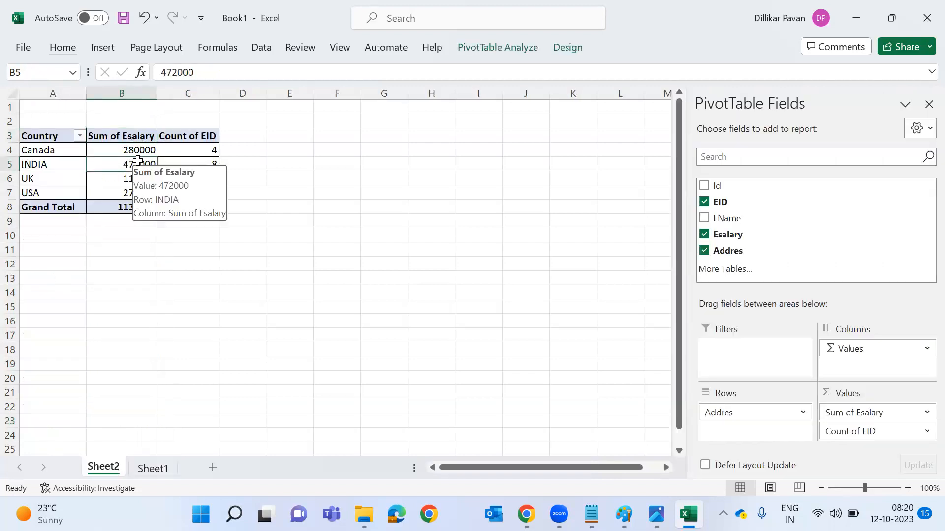
left_click(76, 156)
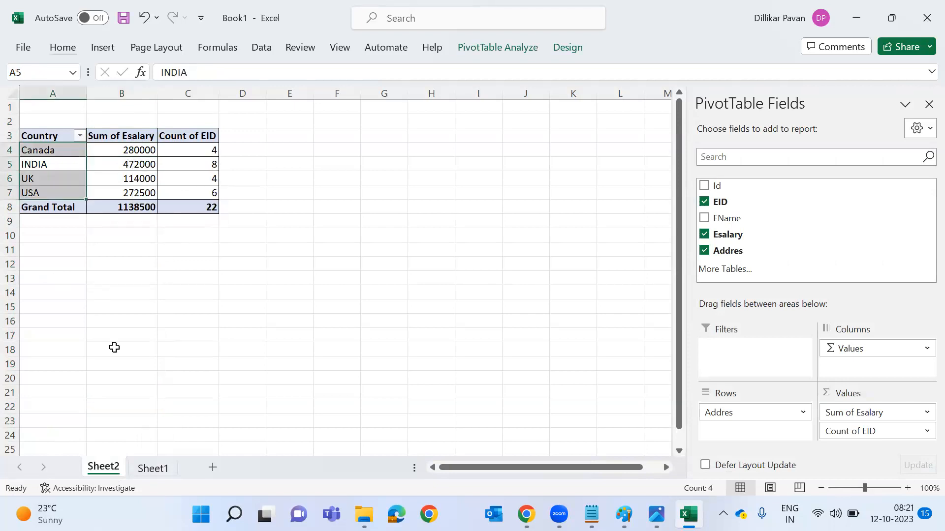
left_click(147, 468)
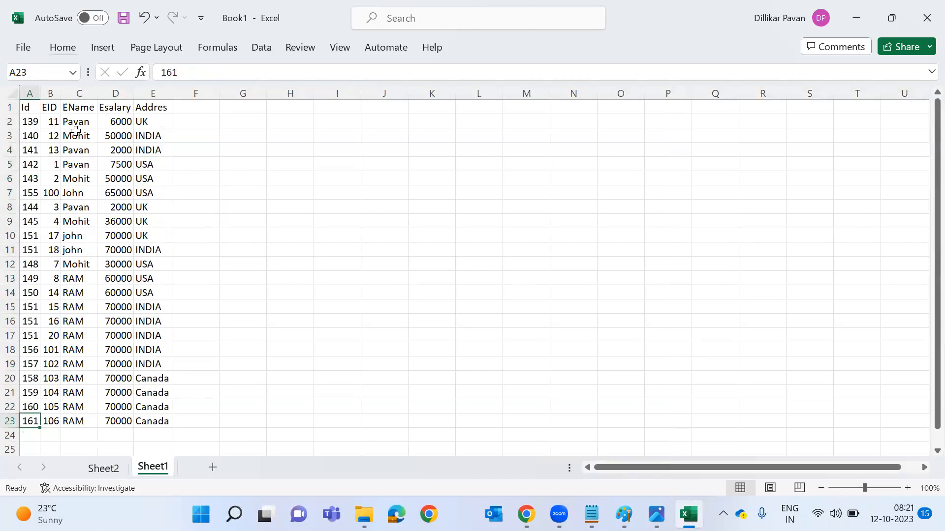
left_click(76, 134)
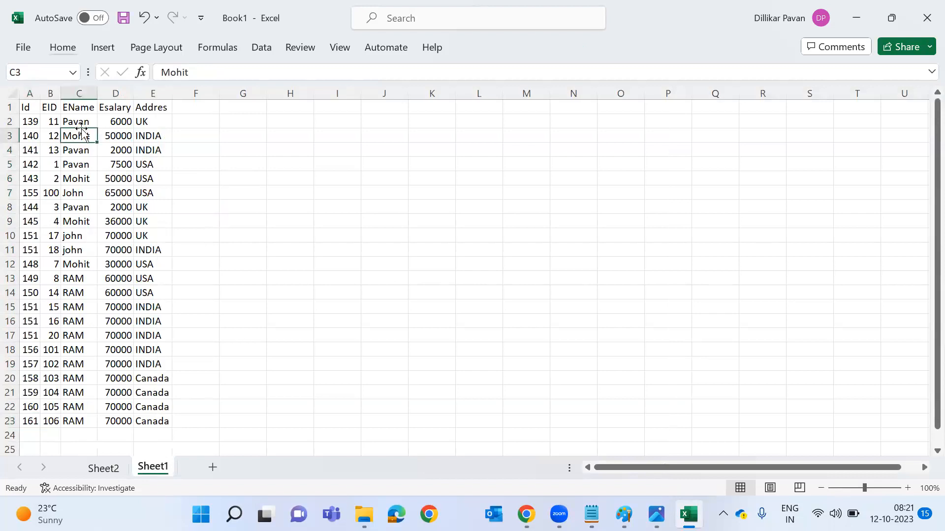
Check Canada's pivot row, then jump to Sheet1's last row, 1048576.
left_click(116, 468)
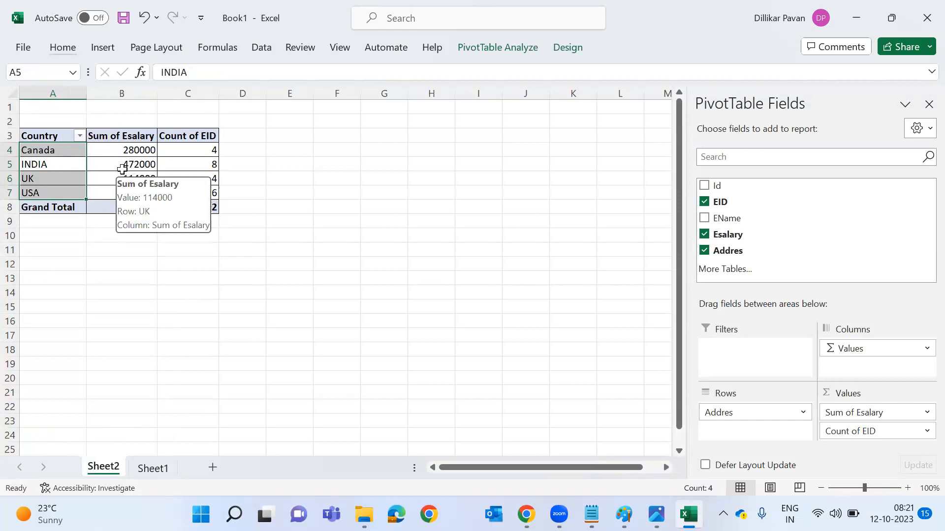
left_click(95, 149)
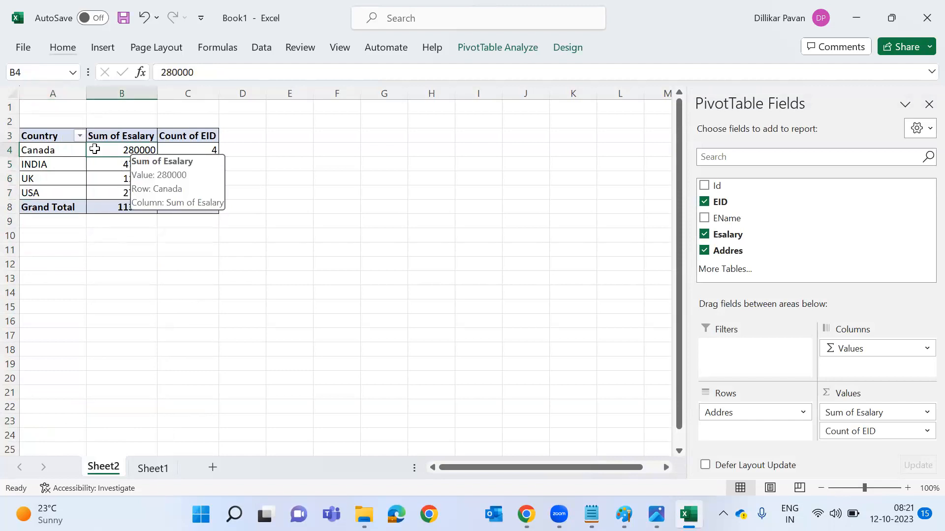
left_click(35, 154)
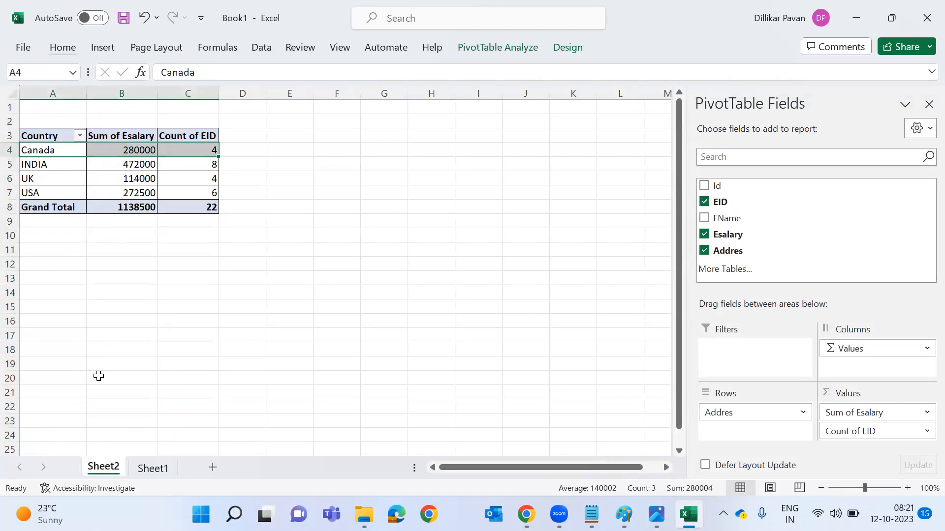
left_click(137, 472)
key("ctrl+Left")
key("ctrl+Down")
key("ctrl+Down")
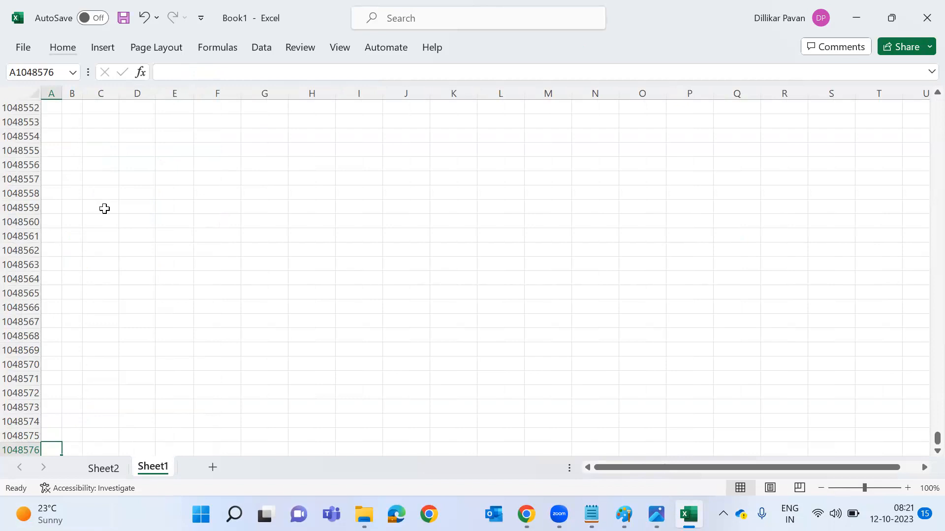
Select the A1:E1 header row of the employee data, then switch to the ADF1.png diagram.
key("ctrl+Up")
key("ctrl+Up")
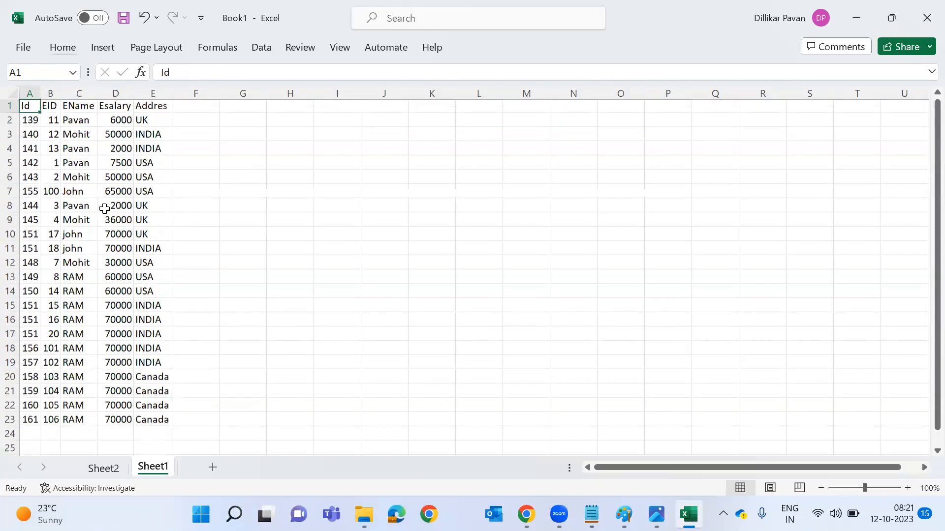
key("ctrl+shift+Right")
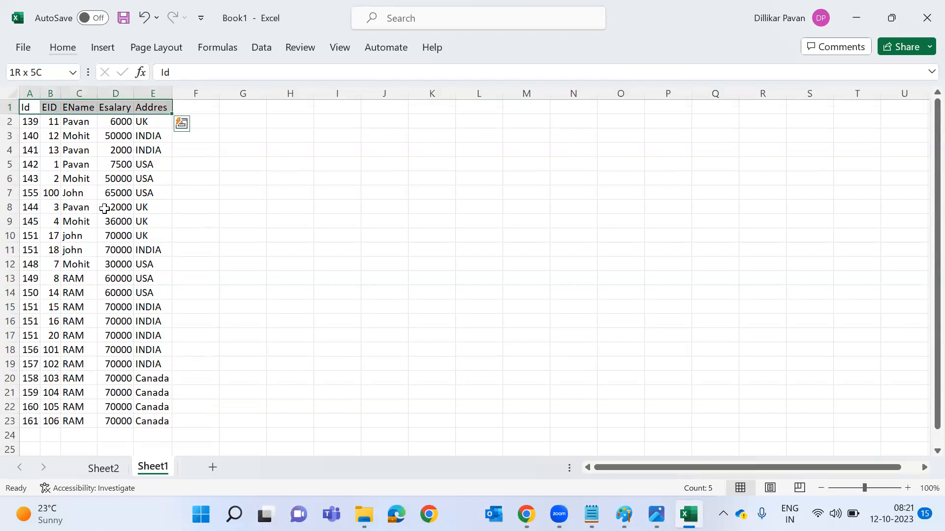
key("ctrl+t")
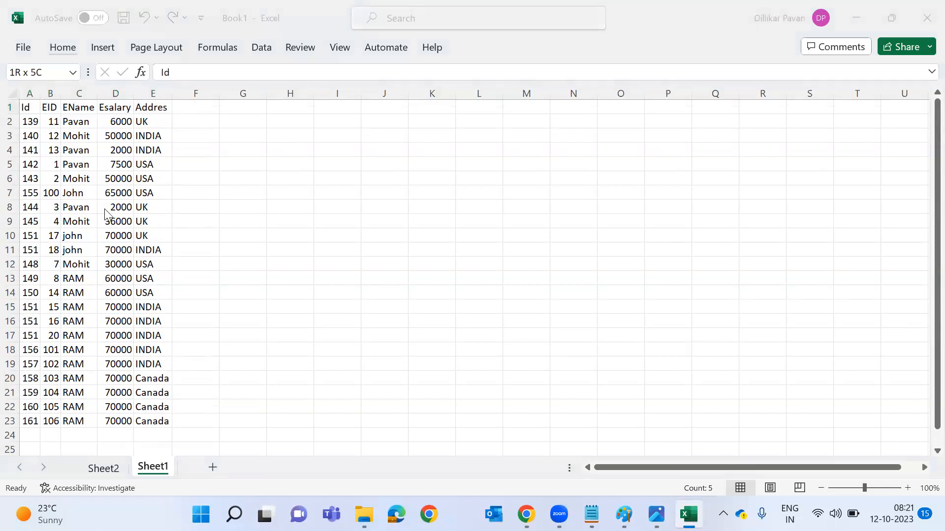
key("alt+Tab")
key("Tab")
key("Tab")
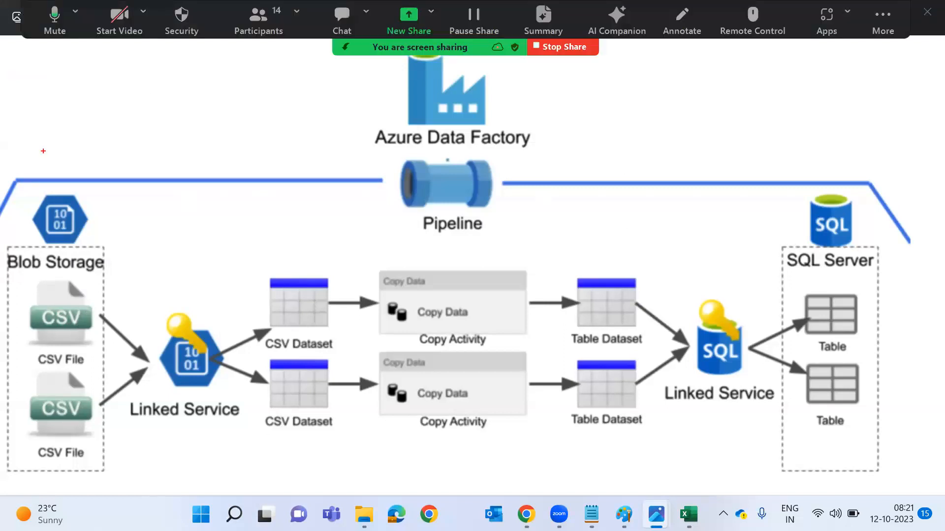
Return to Book1 in Excel and move through Sheet1's cells to the first Addres value.
key("alt+Tab")
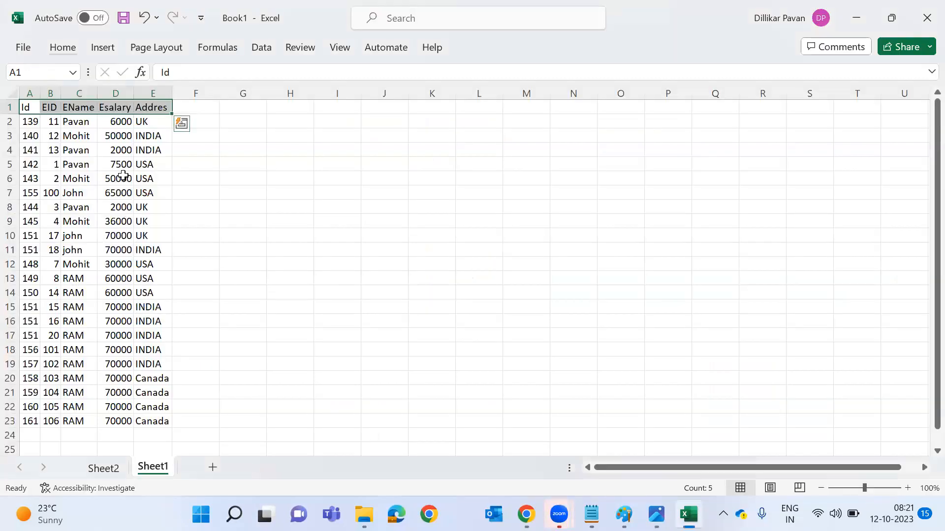
left_click(55, 144)
key("Up")
key("Up")
key("Up")
key("Right")
key("Down")
key("Right")
key("Up")
key("Down")
key("Right")
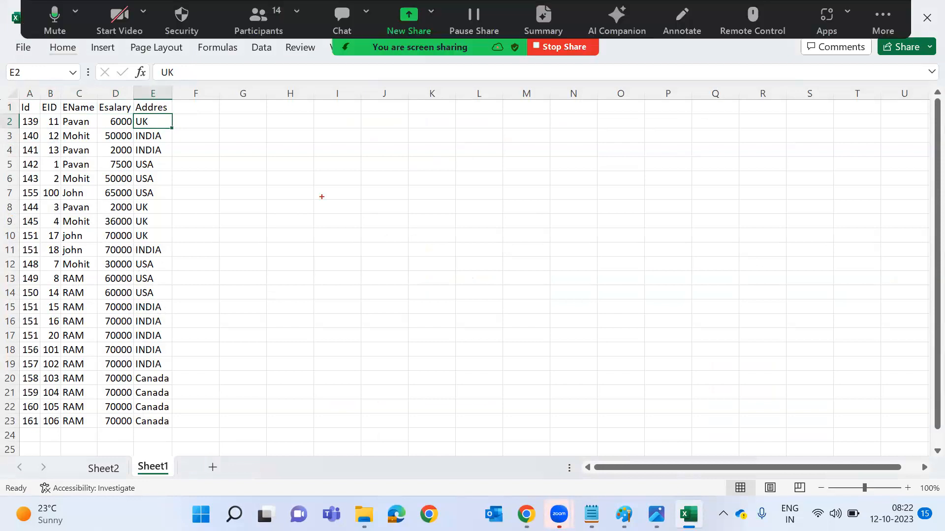
Write a red list of Json, HTML, XML, Par, plus a 'Txt Excel-> 1M B-->' note above it.
left_click(379, 223)
type("Json")
key("Return")
type("HTML")
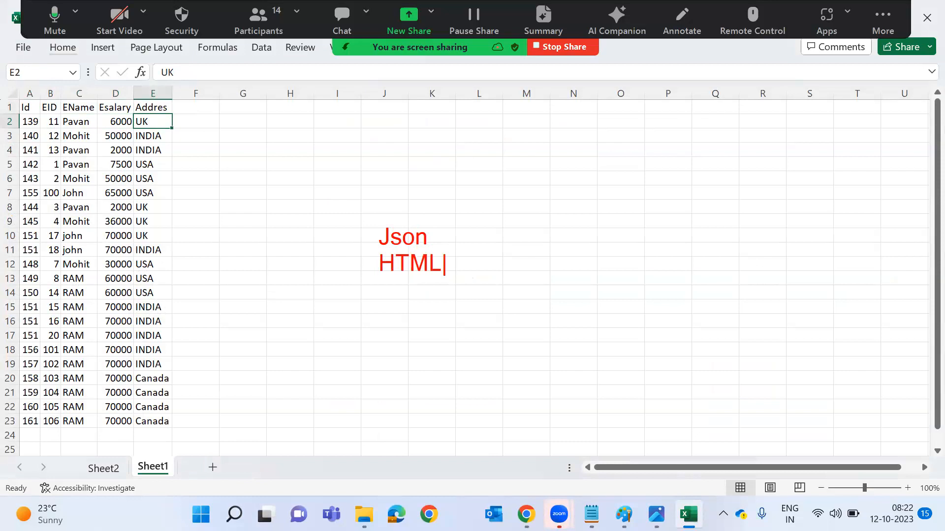
key("Return")
type("XML")
key("Return")
type("Par")
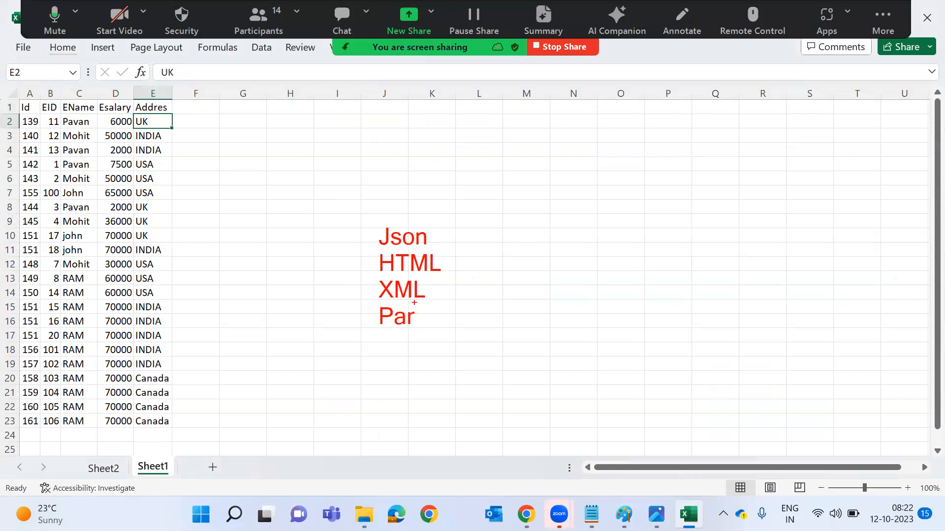
left_click(497, 148)
type("Txt Excel-")
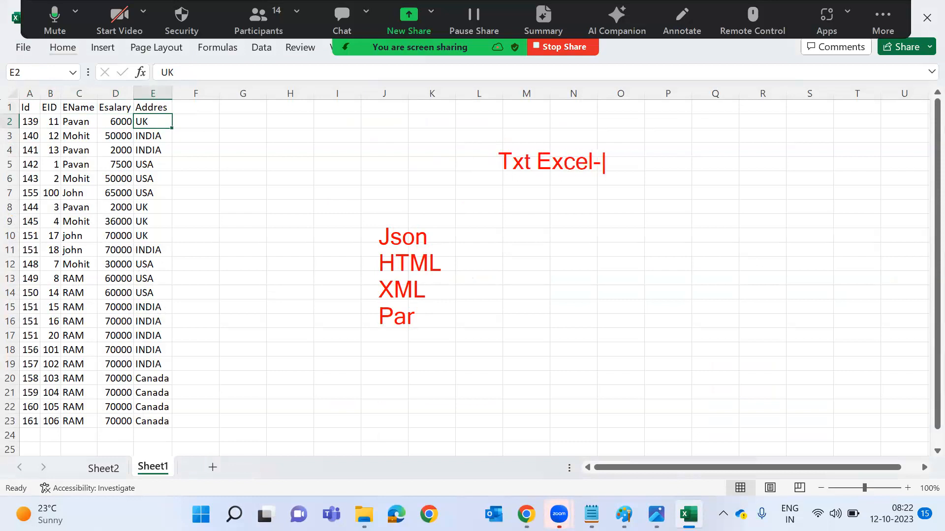
type(">  1M B-->")
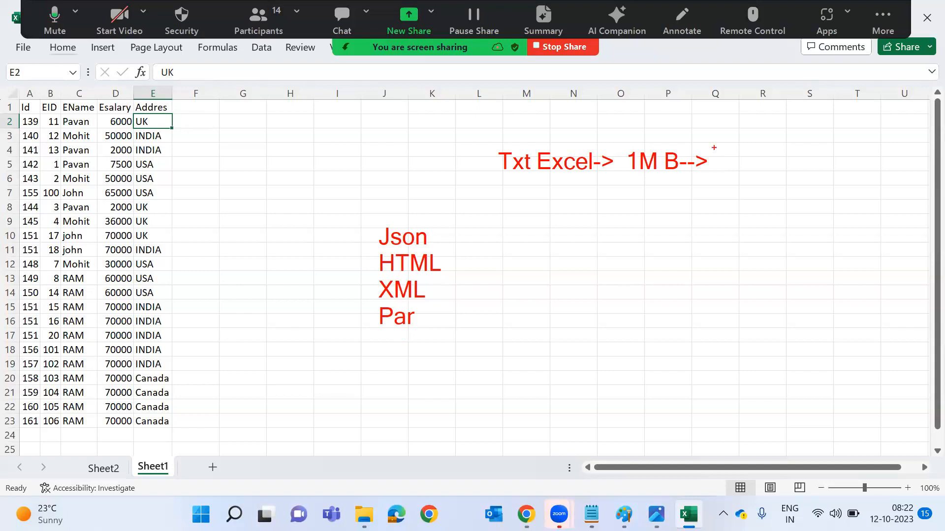
Draw a red curved arrow and start a note listing DataBase, Stru, RDBS-->.
mouse_move(733, 138)
left_mouse_down()
mouse_move(681, 192)
mouse_move(670, 422)
mouse_move(594, 438)
left_mouse_up()
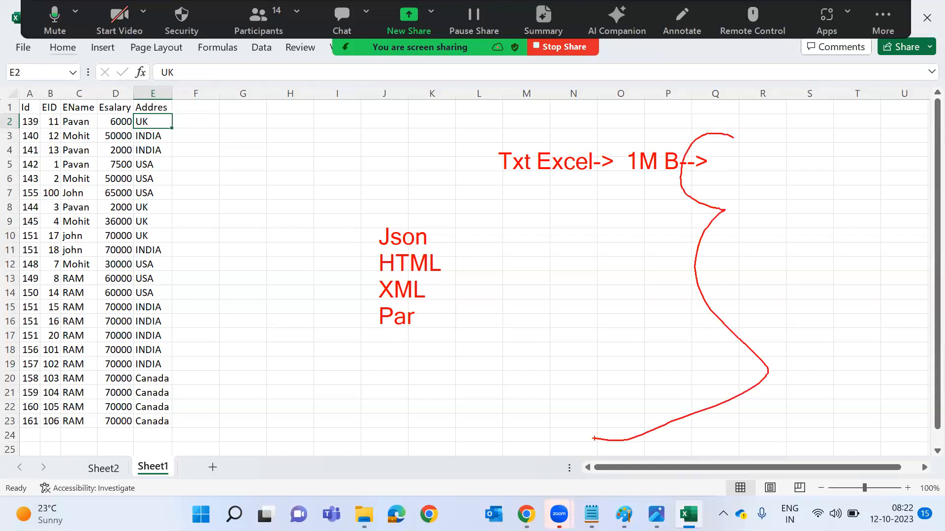
mouse_move(667, 269)
left_mouse_down()
mouse_move(761, 253)
mouse_move(785, 259)
mouse_move(757, 289)
left_mouse_up()
left_click_drag(817, 238, 816, 260)
type("DataBase")
key("Return")
type("Stru")
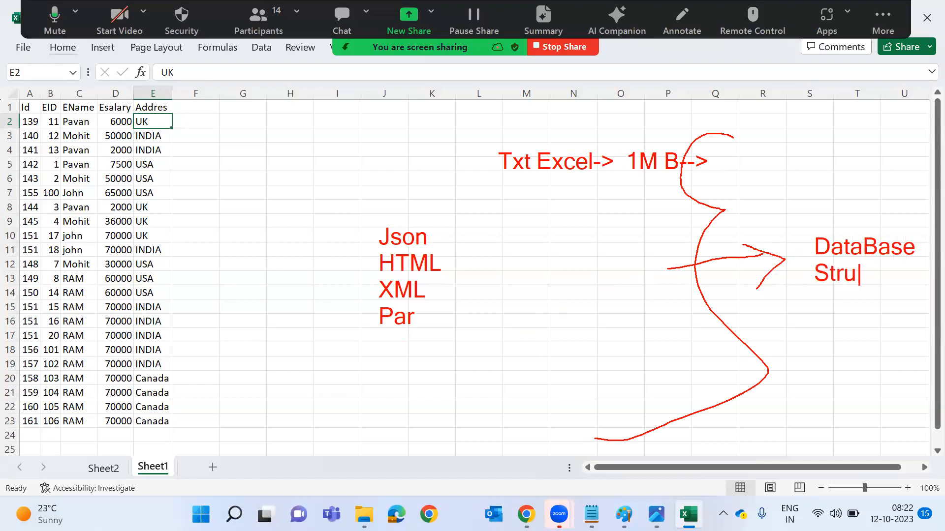
key("Return")
type("RDBS")
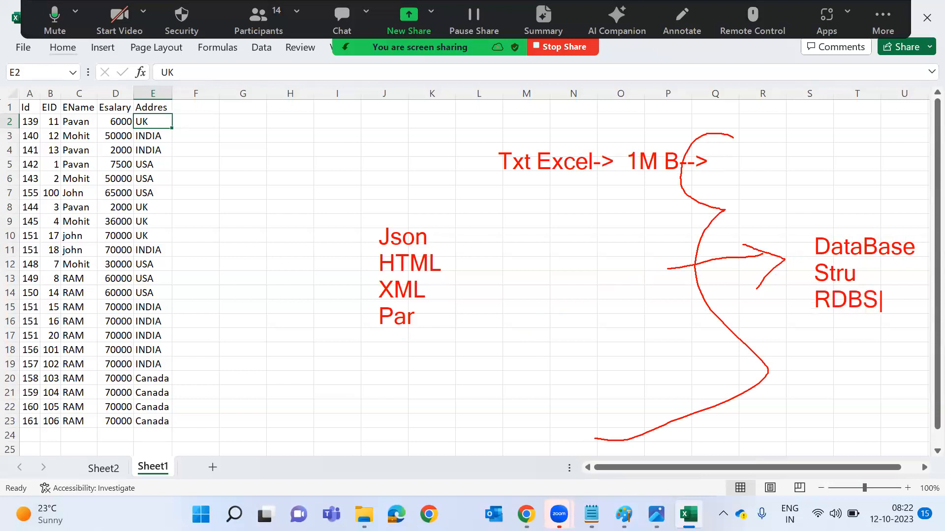
type("-->")
Add Tables, Row, Col and a 'Query SQL' note, then clear all annotations.
key("Return")
type("Tables")
key("Return")
type("Row")
key("Return")
type("Col")
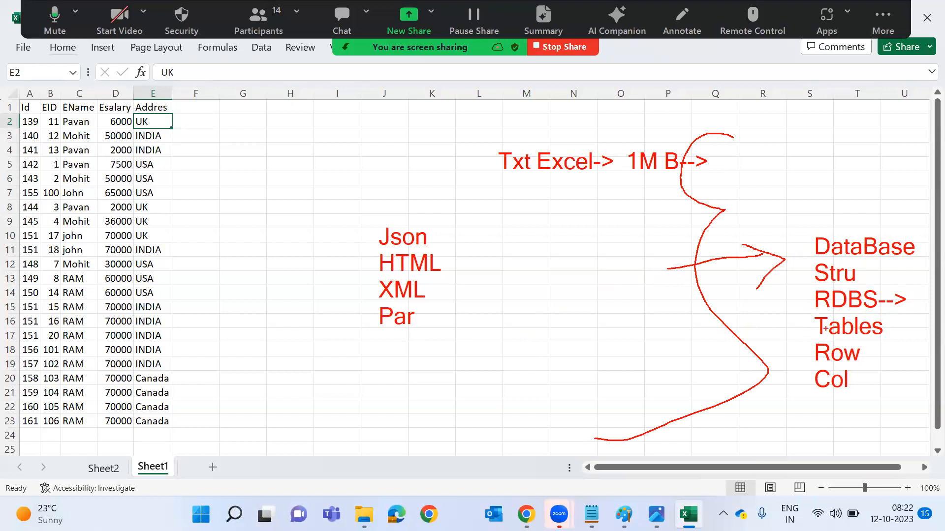
left_click(807, 412)
type("Query SQL")
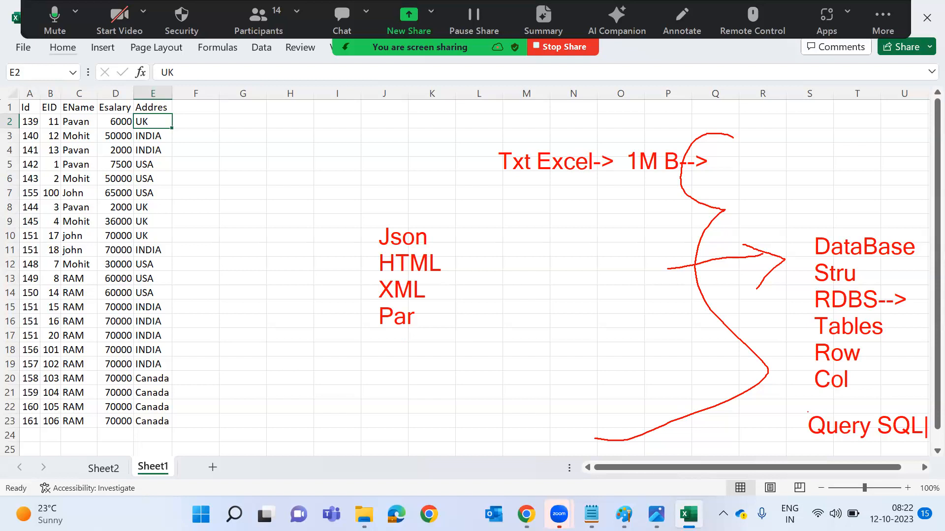
key("alt+s")
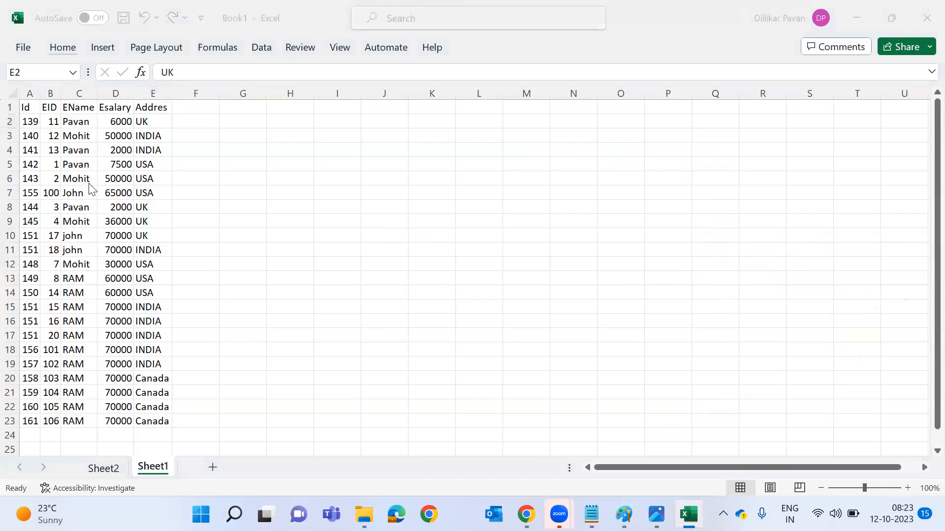
Bring up ADF1.png in Photos and annotate its upper left with 'Data Lake'.
key("alt+Tab")
key("Tab")
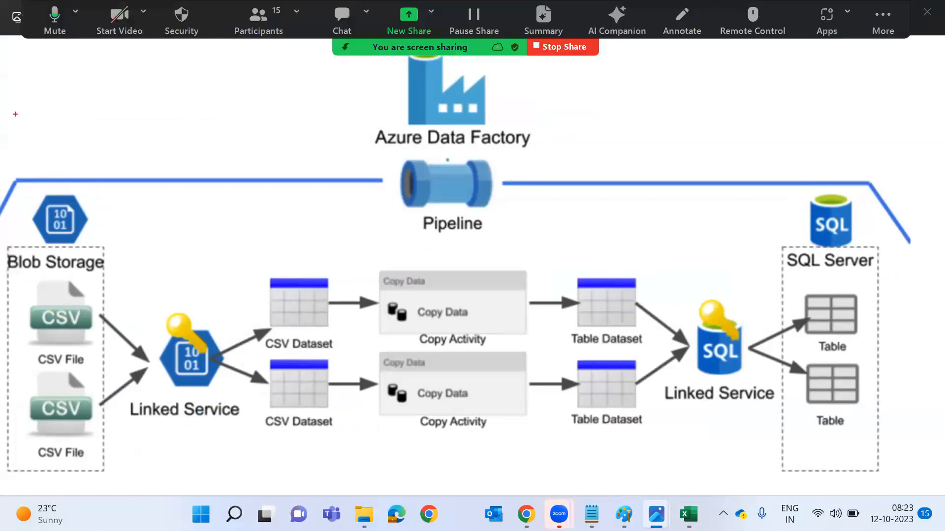
left_click(18, 126)
type("Data Lake")
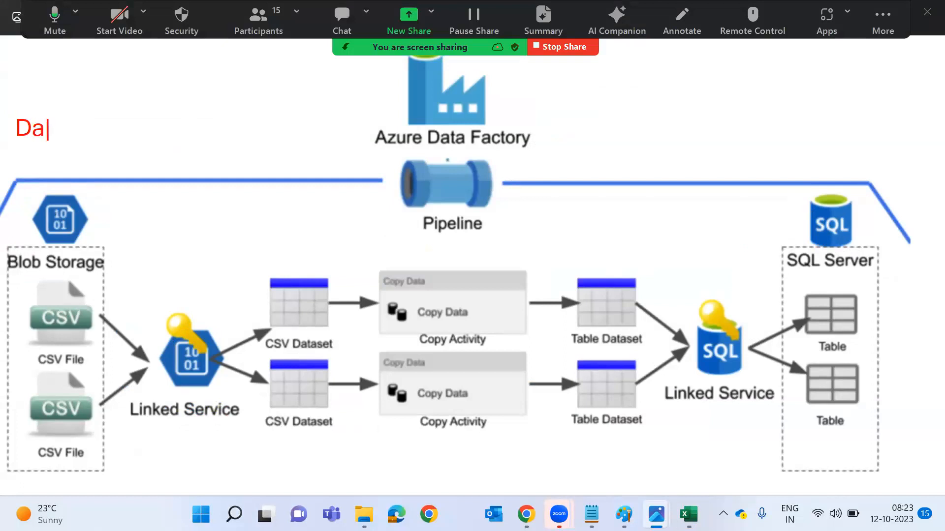
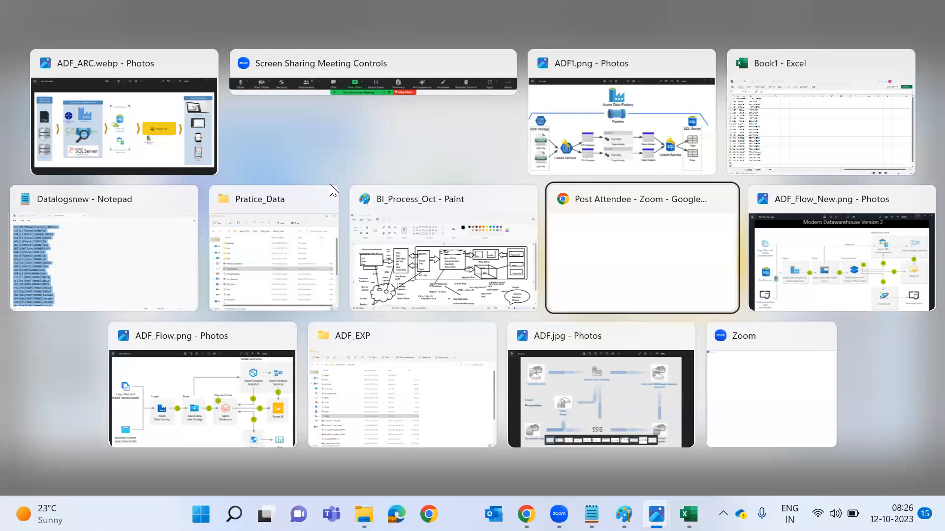
Switch to Notepad, go to the AzureBI_DEMO_Oct notes and close the Datalogsnew tab.
key("Up")
key("Left")
key("Right")
key("Right")
key("Right")
key("Right")
key("Left")
key("Right")
key("Right")
key("Right")
key("Left")
key("Left")
key("Left")
key("alt")
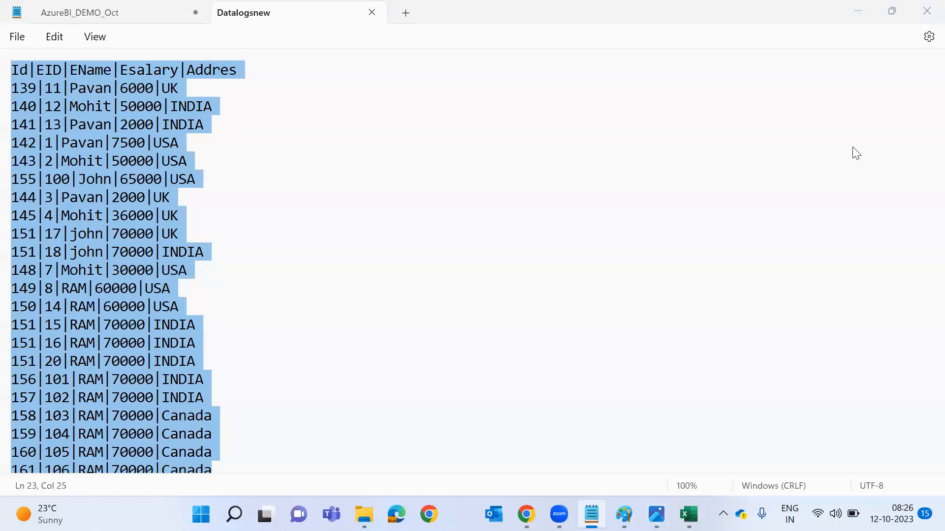
left_click(127, 15)
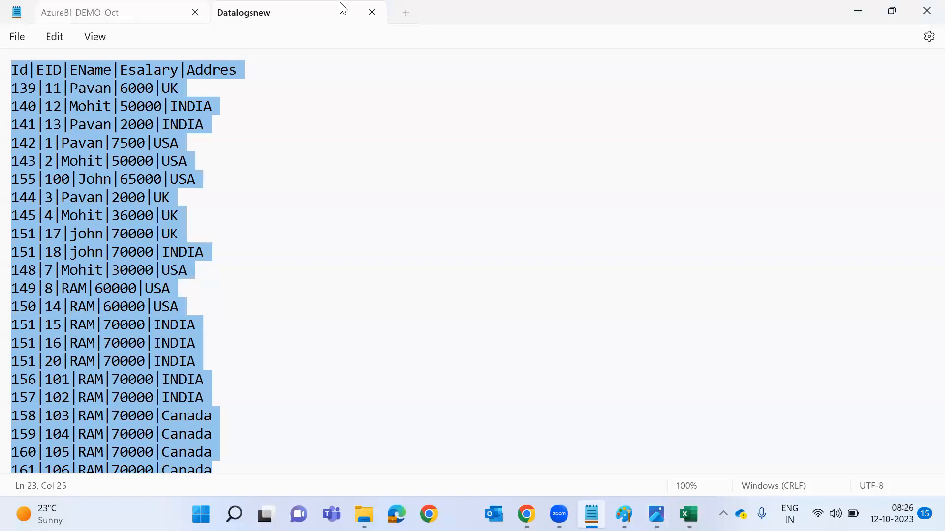
left_click(376, 13)
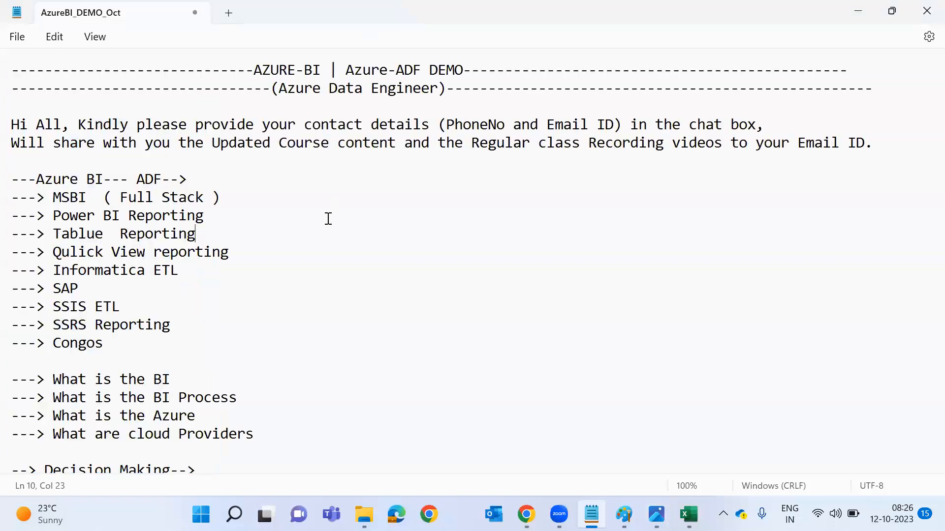
Below Pay as You Go, add a '---> System Laptop' arrow line.
scroll(329, 218, "down", 5)
scroll(329, 218, "down", 3)
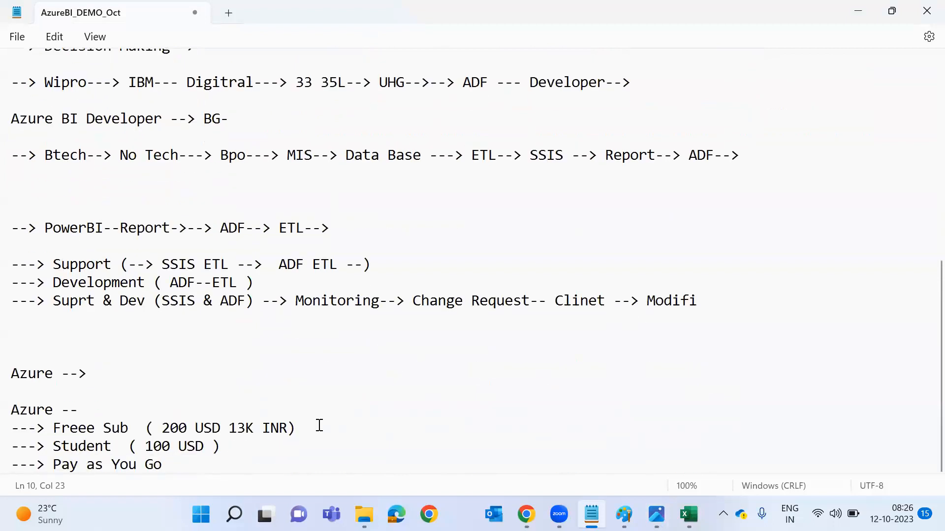
left_click(312, 467)
key("Return")
key("Return")
key("Return")
type("--")
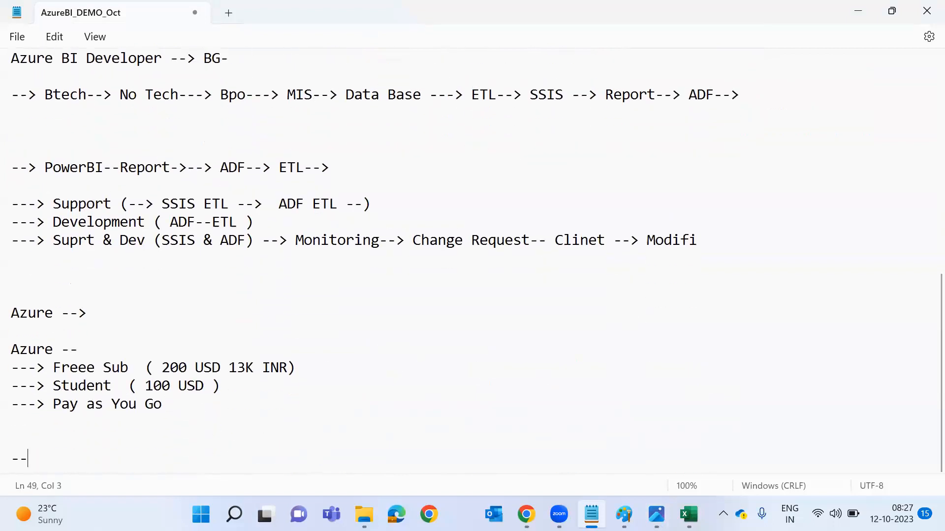
type("-> System")
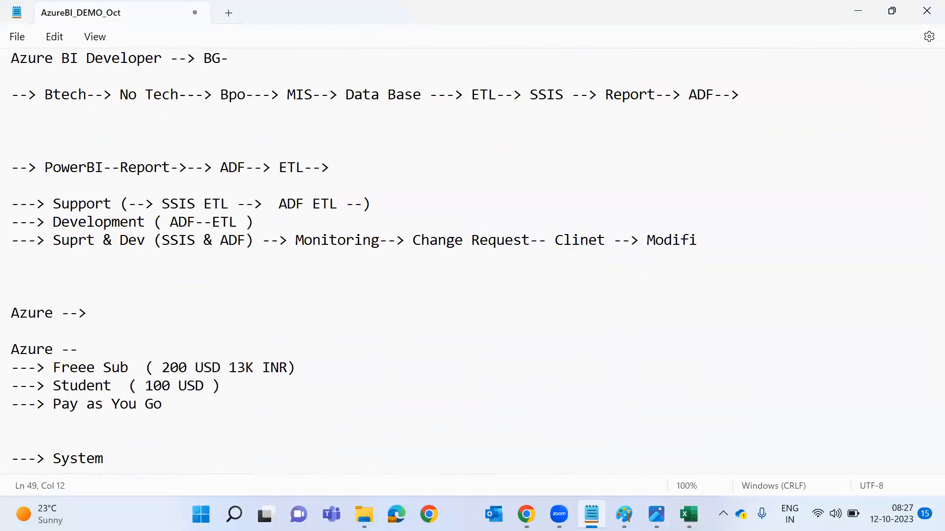
type(" Loati")
key("BackSpace")
key("BackSpace")
key("BackSpace")
Add 'Internet' and 'Gmail Azure Account' arrow lines, then bring up the ADF_ARC.webp diagram.
key("BackSpace")
type("aptop")
key("Return")
type("-----> Internet")
key("Return")
type("--------> ")
type("Gam")
key("BackSpace")
key("BackSpace")
type("mail Azure Accont")
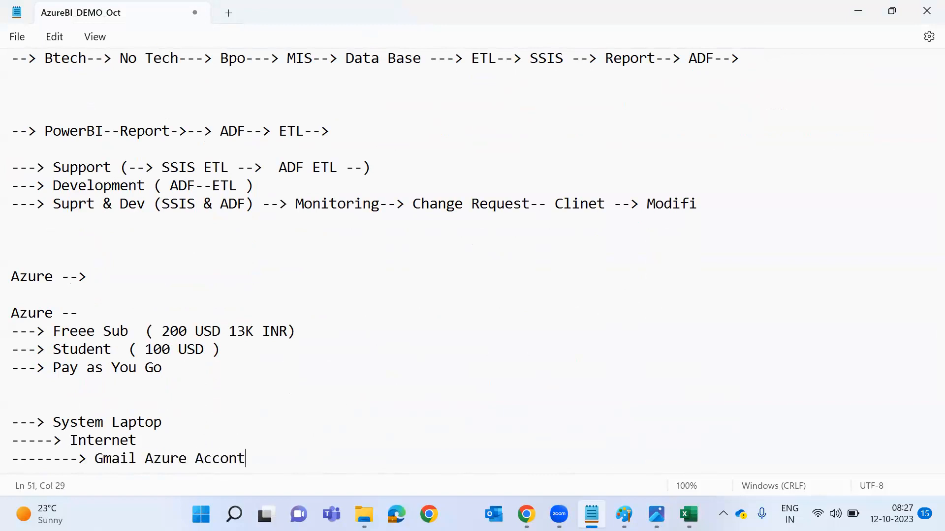
key("BackSpace")
key("BackSpace")
type("unt")
key("Return")
type("------------>")
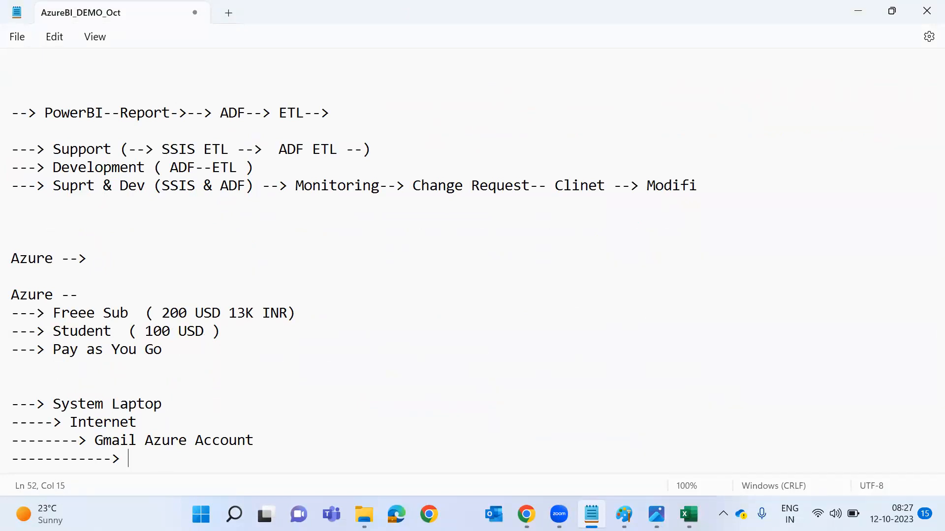
key("alt+Tab")
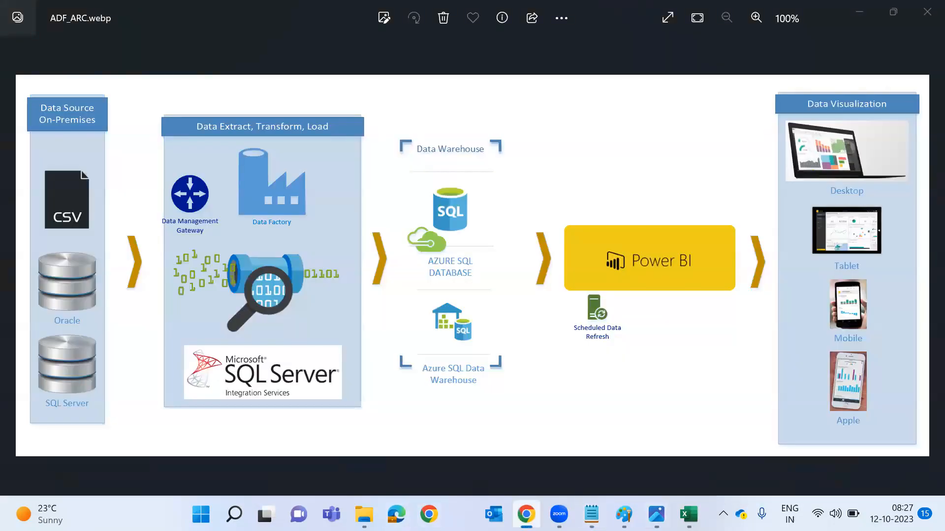
left_click(526, 514)
Open flipkart.com in a new tab, then go to amazon.in.
left_click(376, 13)
type("flipkart.com")
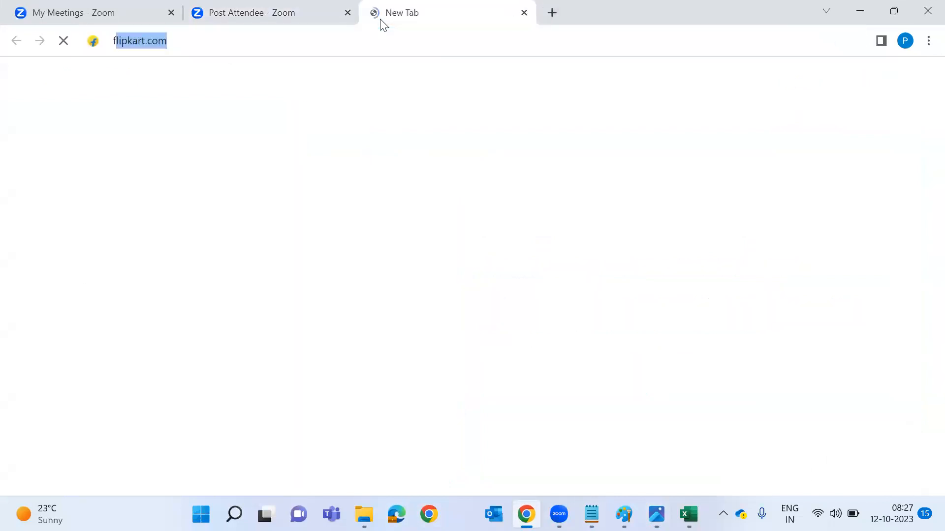
key("Return")
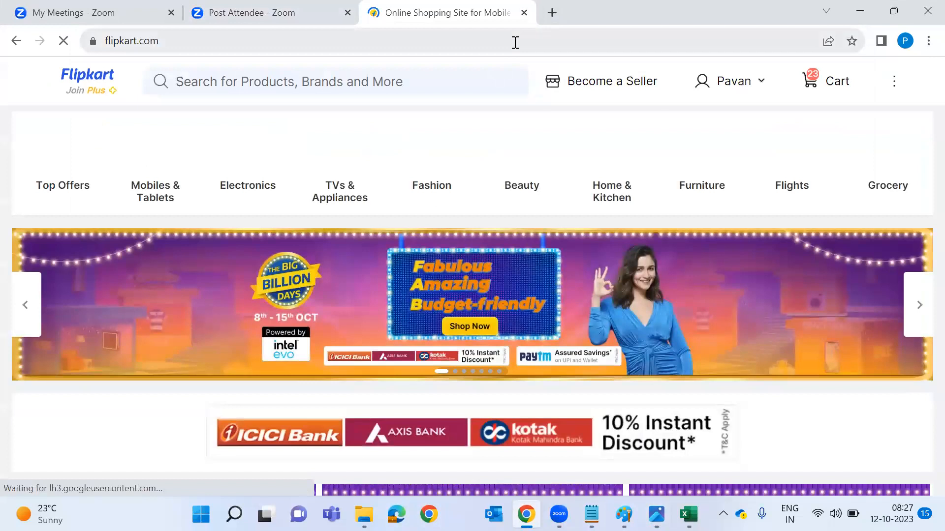
left_click(515, 43)
type("ma")
key("BackSpace")
key("BackSpace")
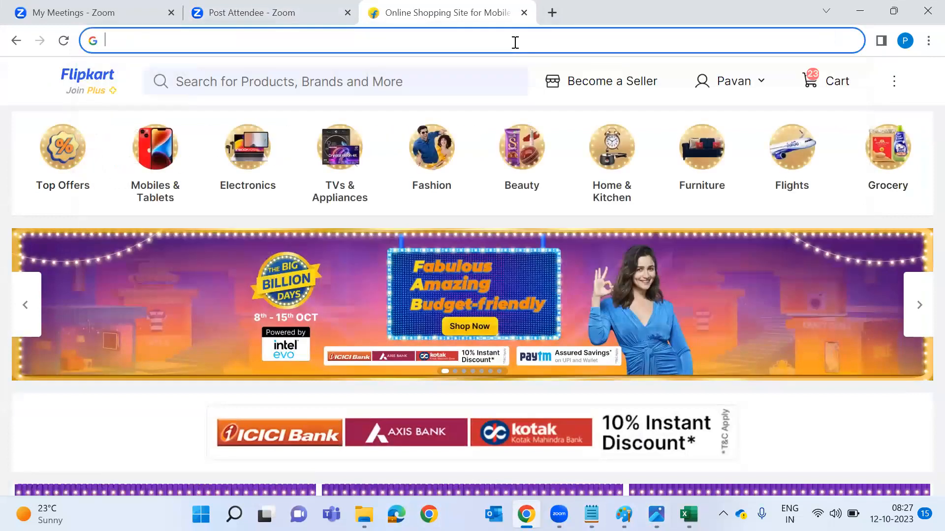
type("ama")
key("Return")
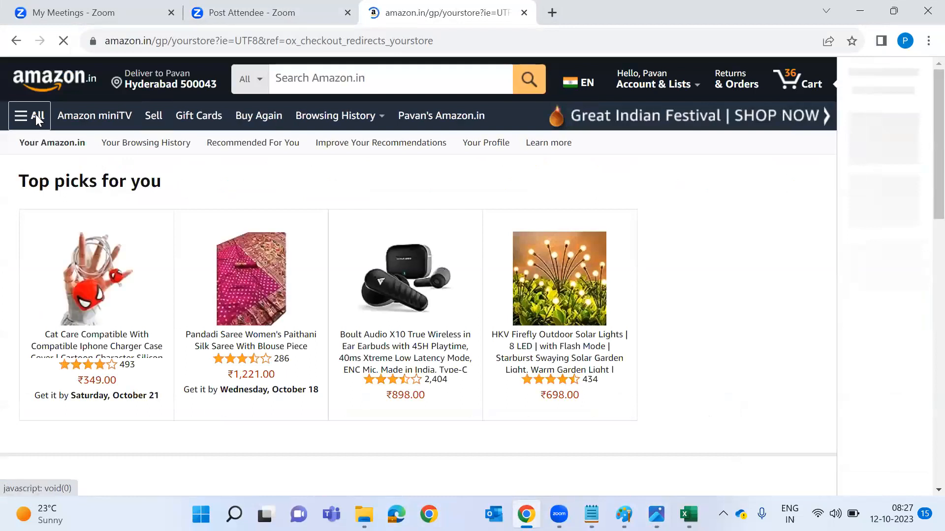
Browse Amazon's All category menu, then open a blank tab and return to Notepad.
left_click(35, 114)
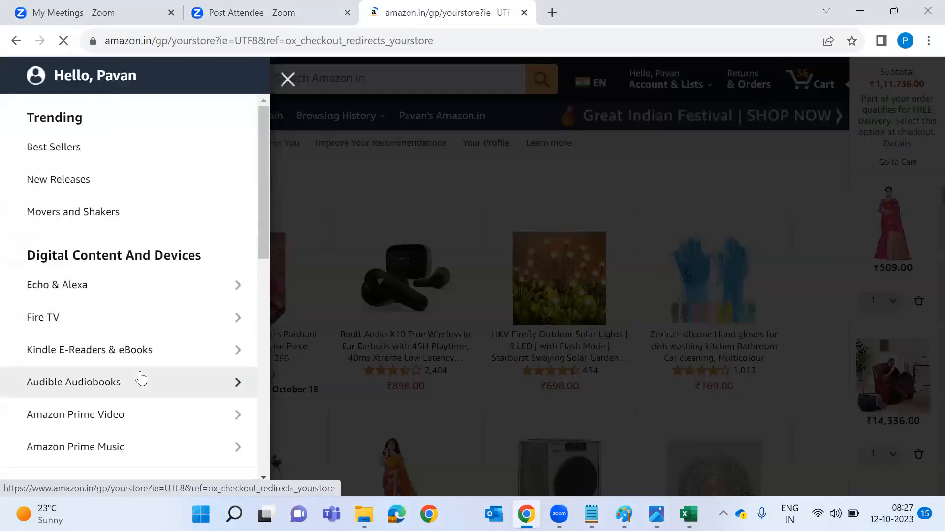
scroll(140, 379, "down", 2)
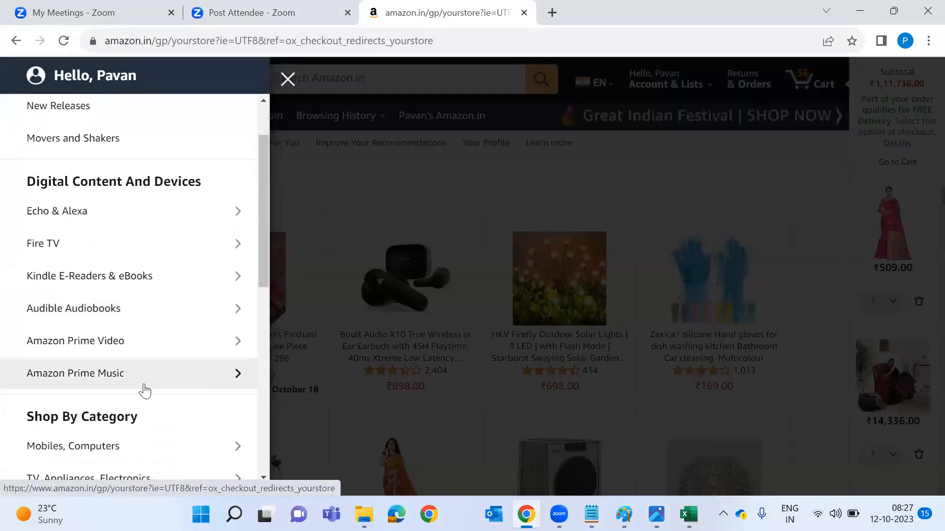
scroll(143, 389, "down", 2)
scroll(143, 388, "down", 1)
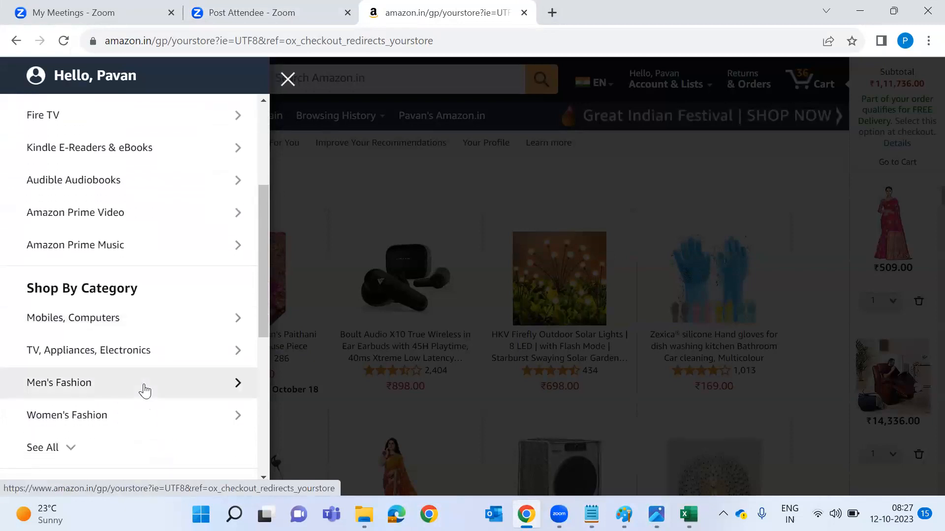
scroll(144, 391, "down", 2)
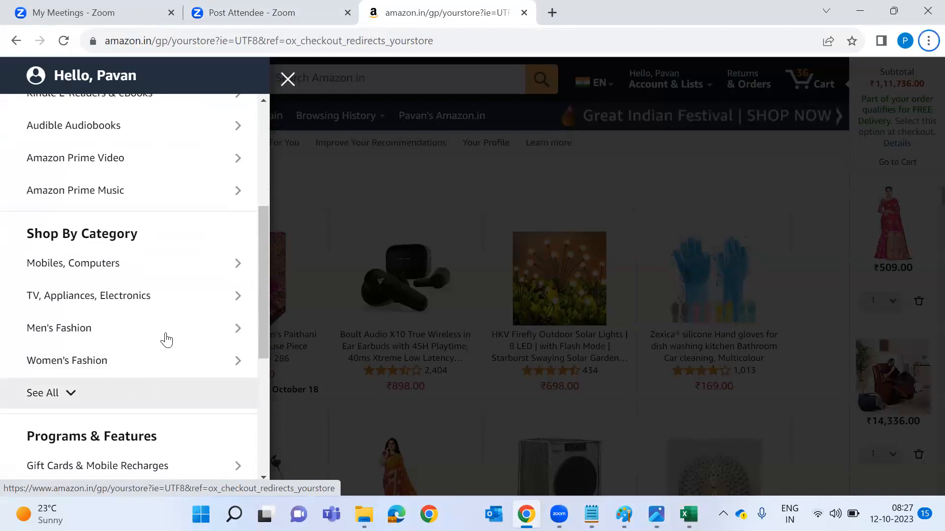
left_click(551, 14)
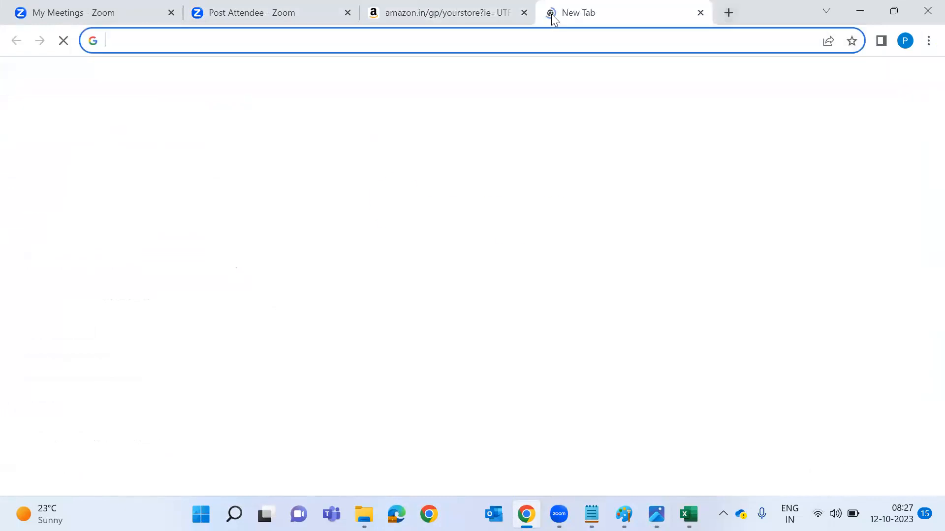
key("alt+Tab")
key("alt+Tab")
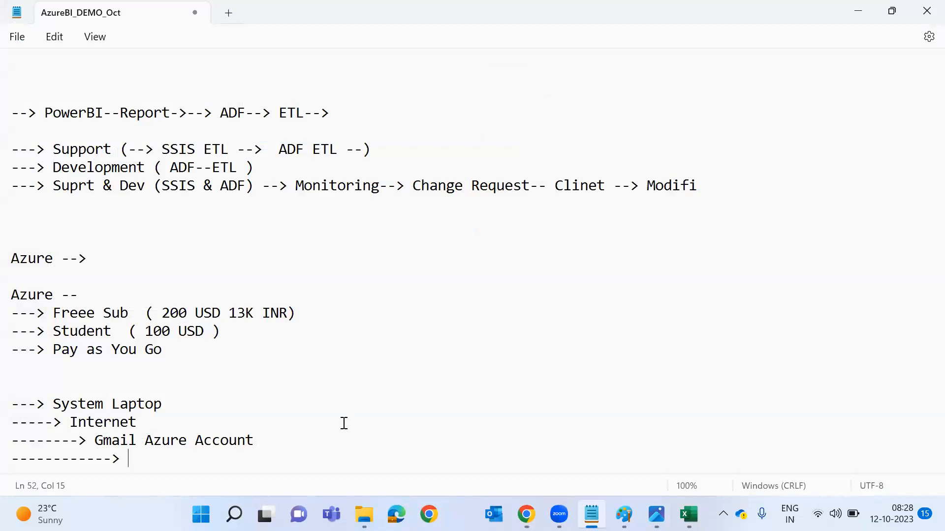
Finish the last arrow line as 'IAAS, PAAS, SAAS ( )'.
type("Services")
key("ctrl+shift+Left")
key("BackSpace")
type("S")
key("BackSpace")
type("IAAS")
key("Return")
key("BackSpace")
type(", PAAS, SAAS ( ")
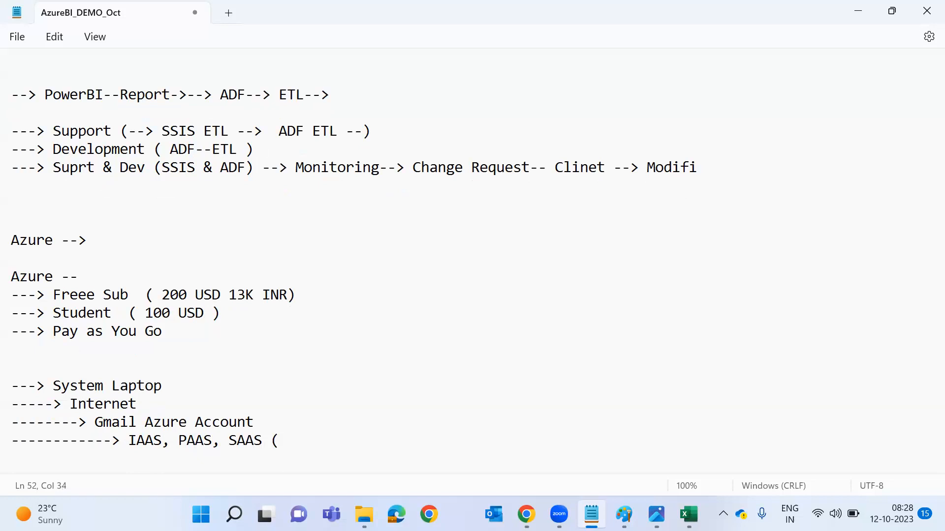
type(")")
Append '( Azure MS, AWS Amazon, GCP Google)' to the Gmail Azure Account line.
left_click(254, 422)
type("(")
type("Azure M")
type("S-")
key("BackSpace")
type(".")
key("BackSpace")
key("BackSpace")
key("BackSpace")
type("S, AWS Amazon")
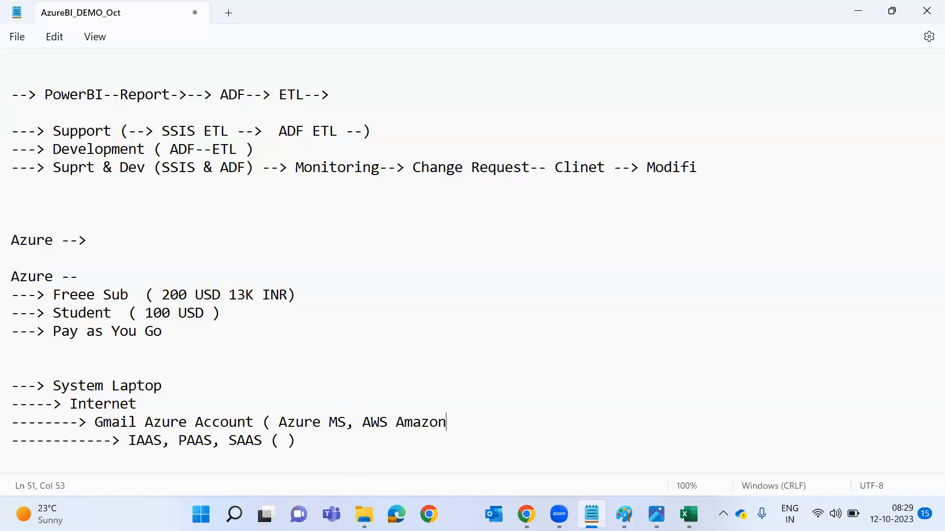
type(", GCP Google)")
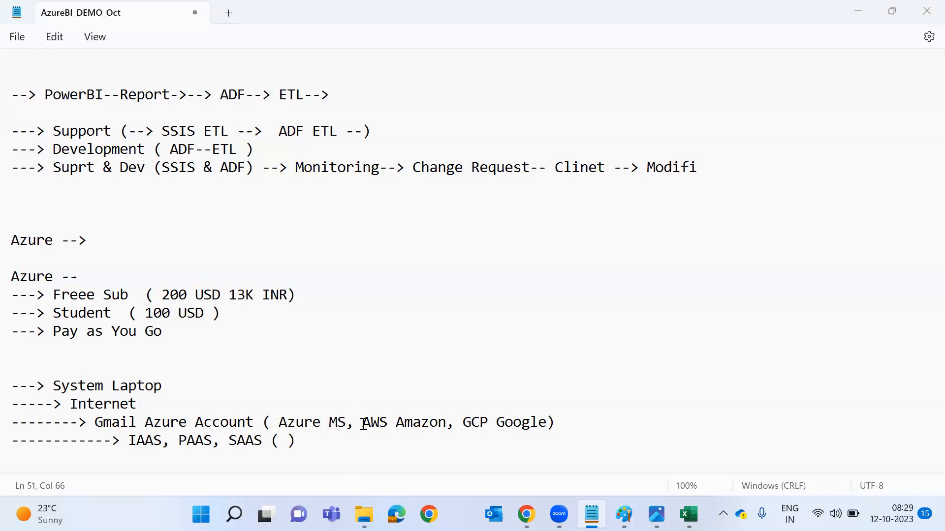
double_click(419, 424)
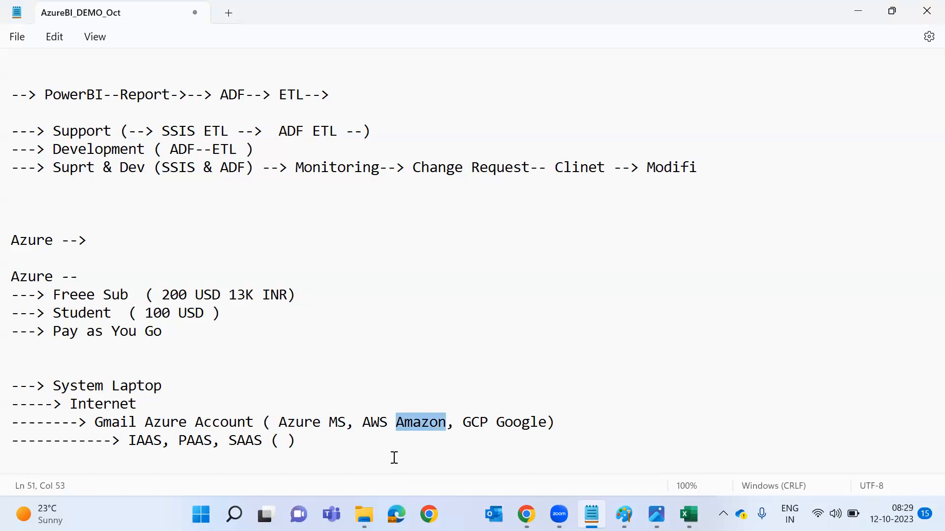
Annotate Azure MS with '( lot of services)'.
double_click(301, 423)
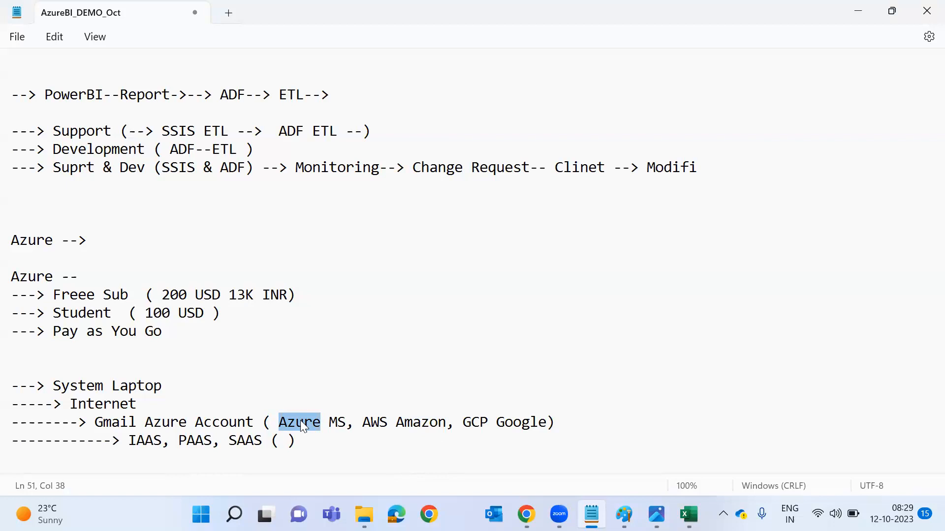
left_click(346, 422)
type("( lot of serv")
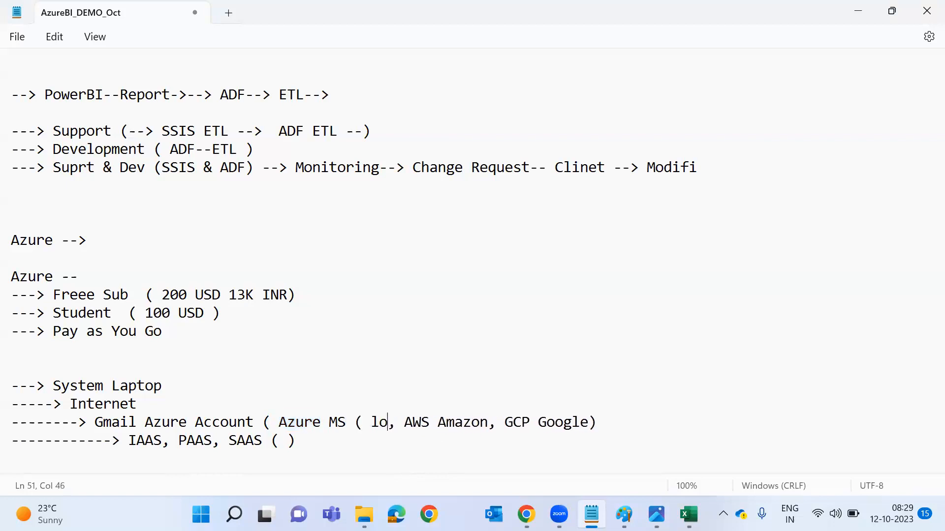
type("ices")
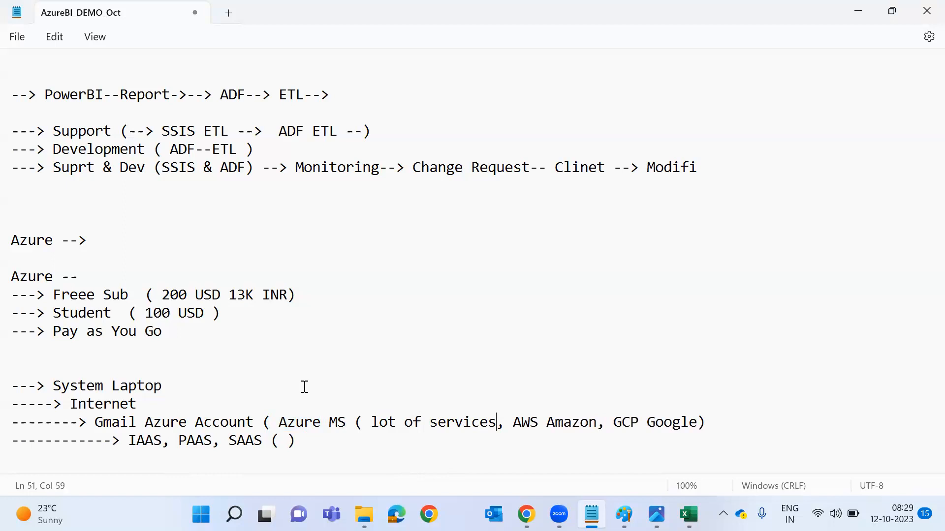
type(")")
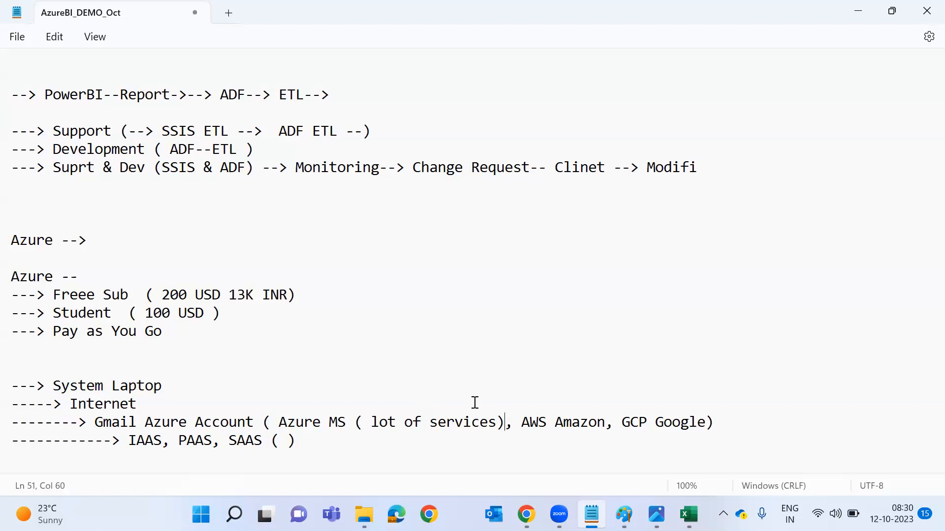
Add an 'Azure Accounts' arrow line and a new arrow below IAAS, PAAS, SAAS.
left_click(443, 434)
key("Return")
type("-------------> Azure Accounts")
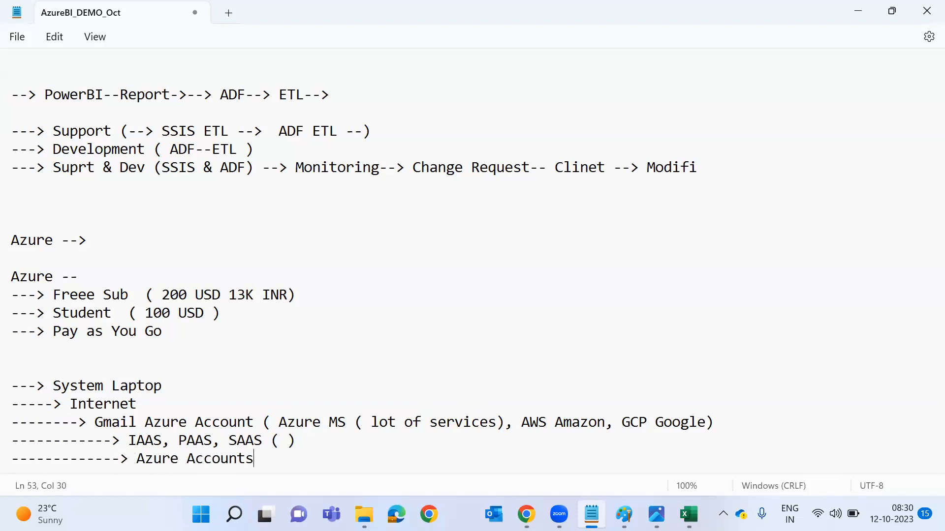
key("Return")
type("--------------------->")
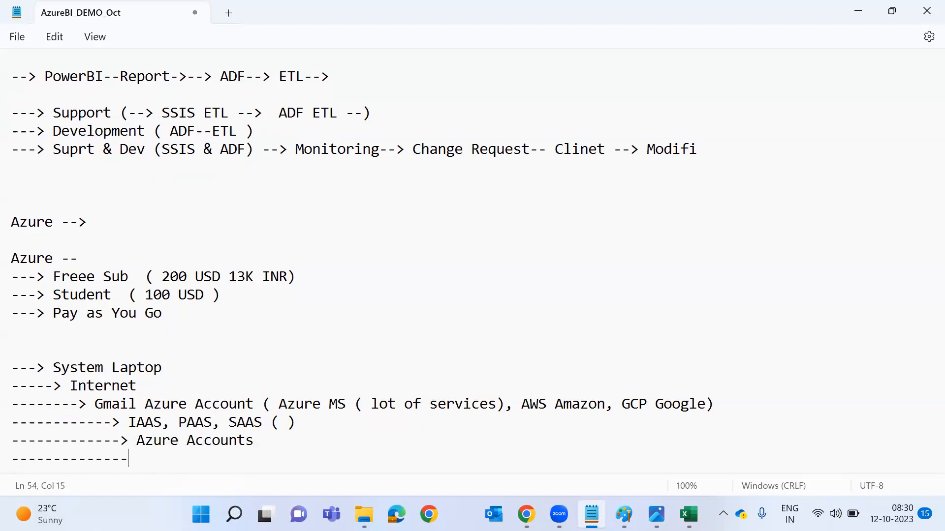
Correct the misspelled 'Freee' to 'Free' in the Free Sub line.
double_click(74, 276)
left_click(193, 319)
type("(")
key("BackSpace")
key("BackSpace")
key("BackSpace")
left_click(83, 283)
key("Delete")
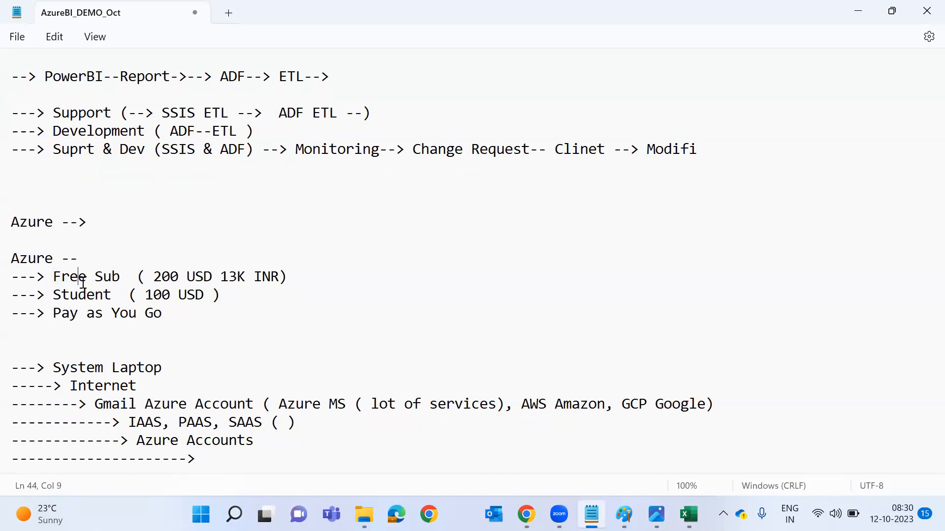
left_click(179, 276)
double_click(172, 278)
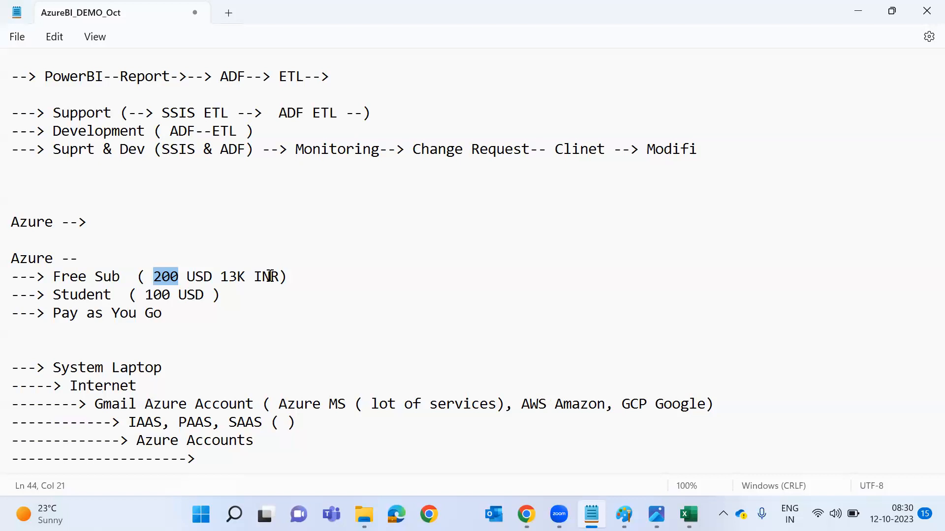
Highlight the Free Sub (200 USD 13K INR) line, then switch to Chrome's new tab.
triple_click(165, 277)
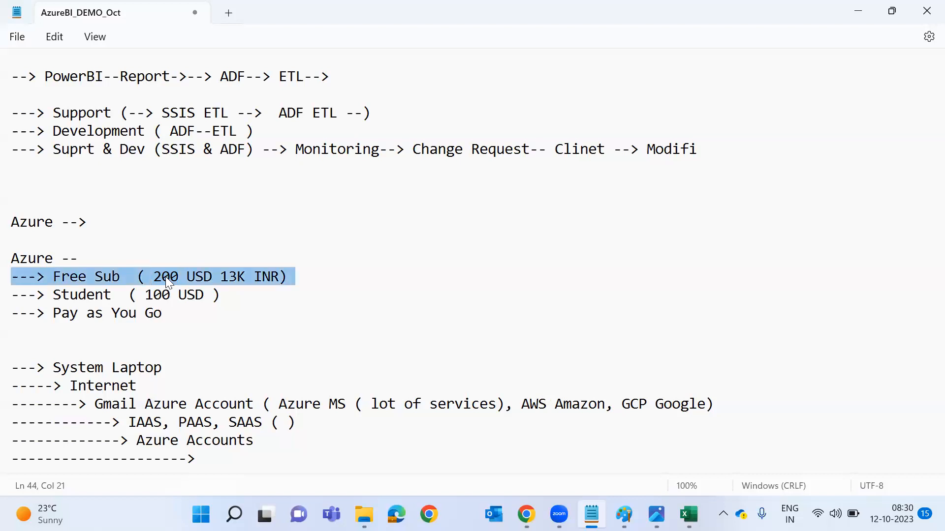
left_click(165, 277)
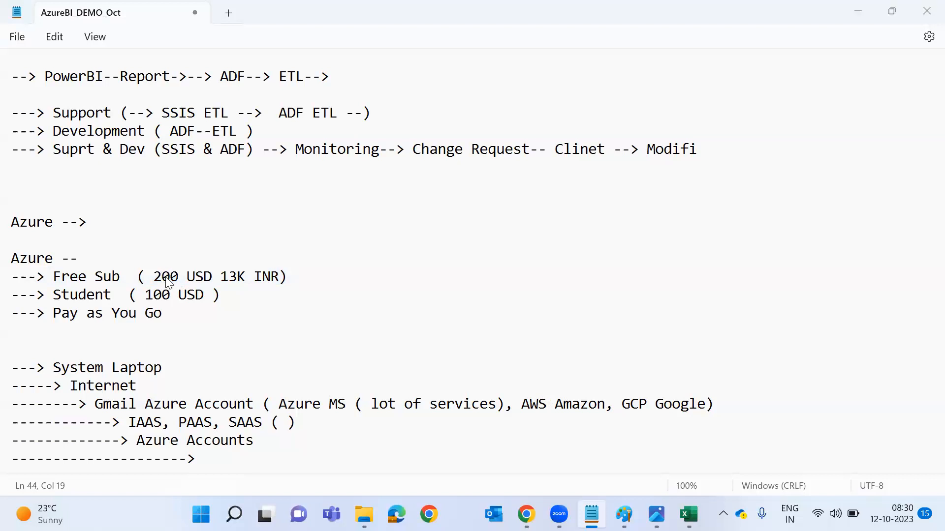
key("alt+Tab")
key("alt+shift+Tab")
key("alt+Tab")
key("alt+Tab")
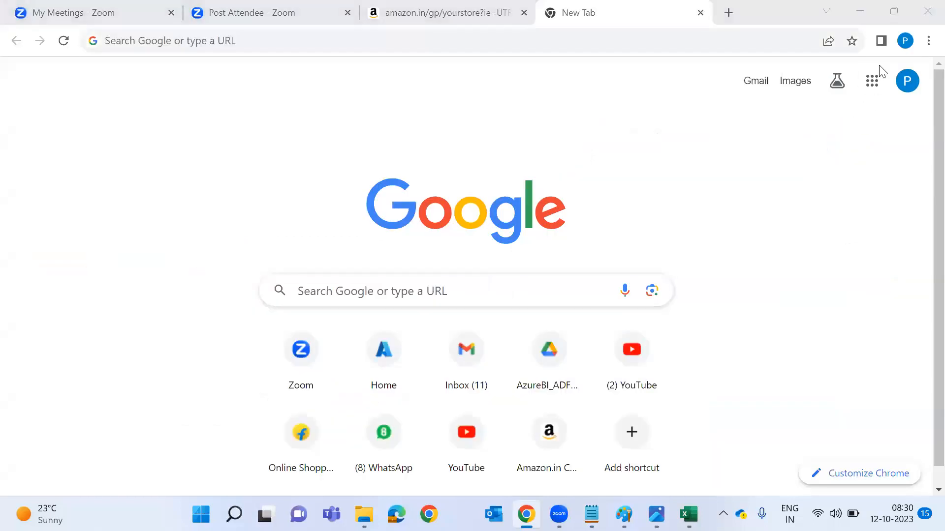
Load Azure.com and highlight the Pay-as-you-go wording and 30-day free trial.
type("Azure")
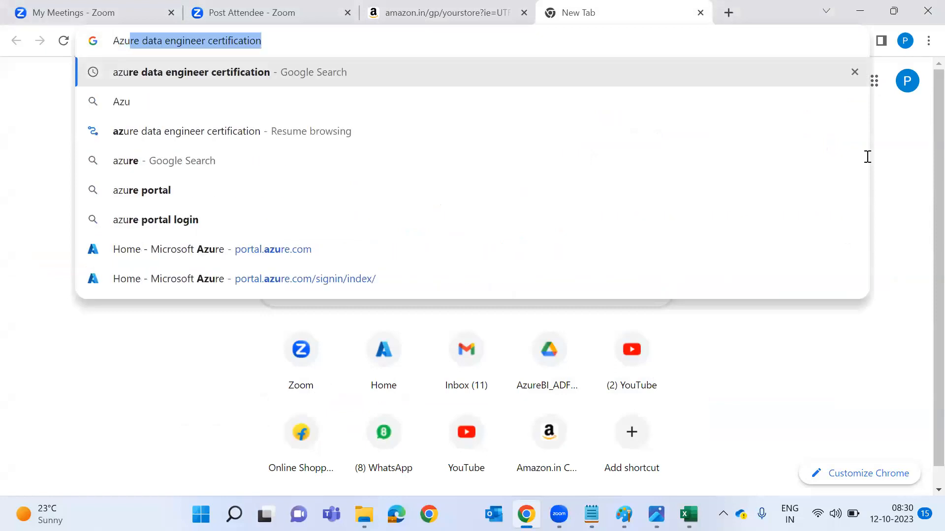
type(".com")
key("Return")
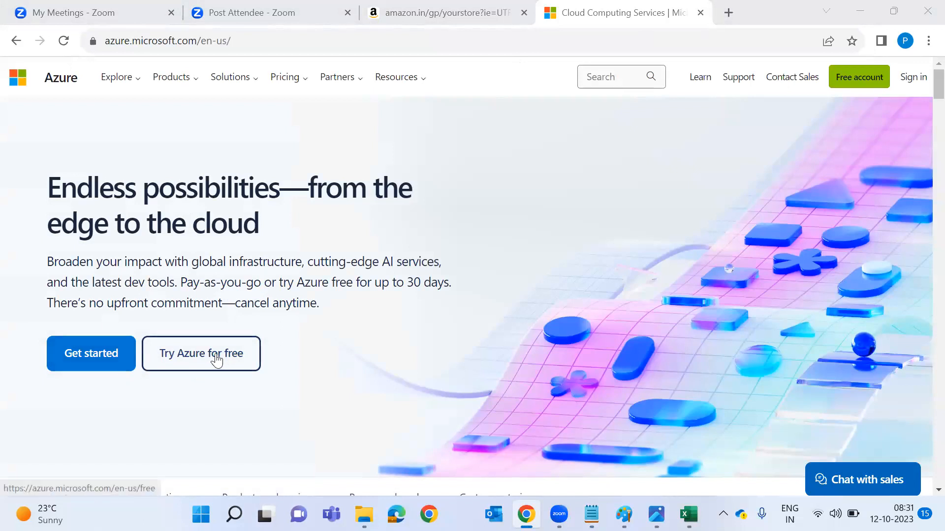
left_click_drag(198, 284, 221, 284)
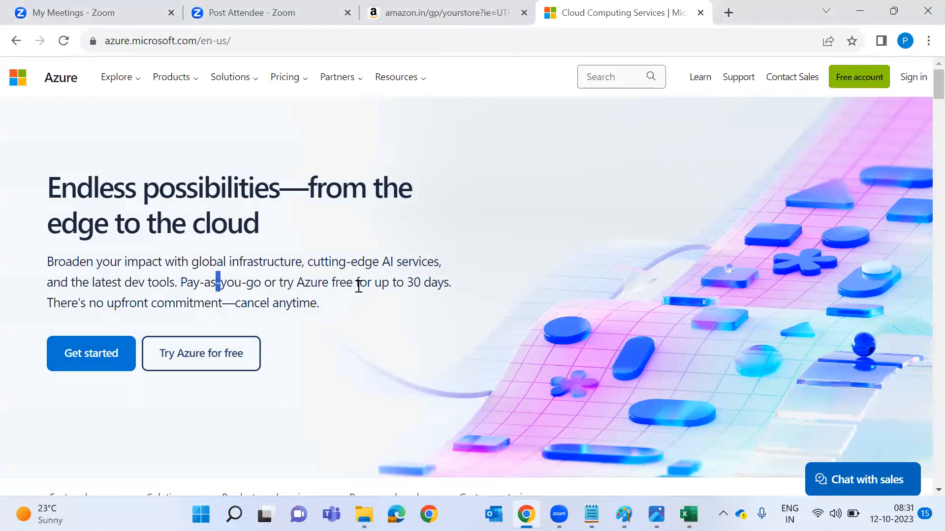
double_click(413, 282)
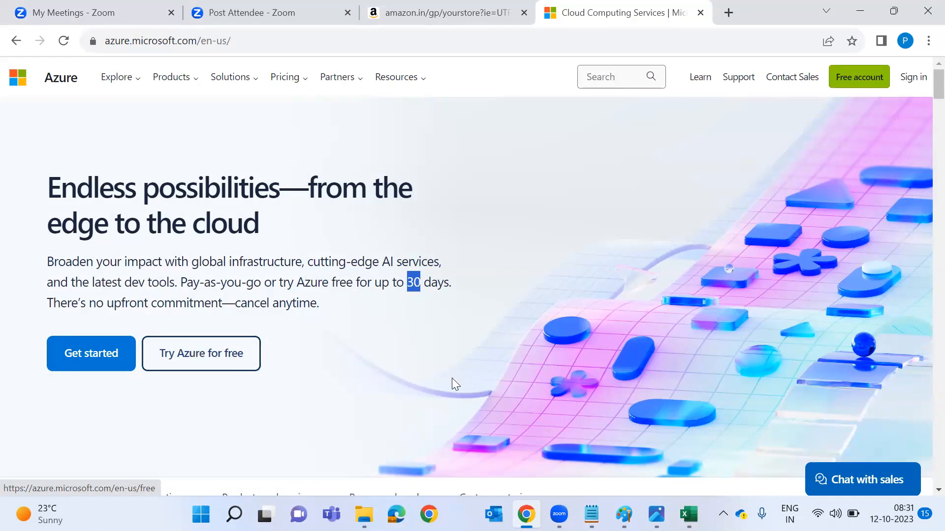
scroll(453, 381, "down", 4)
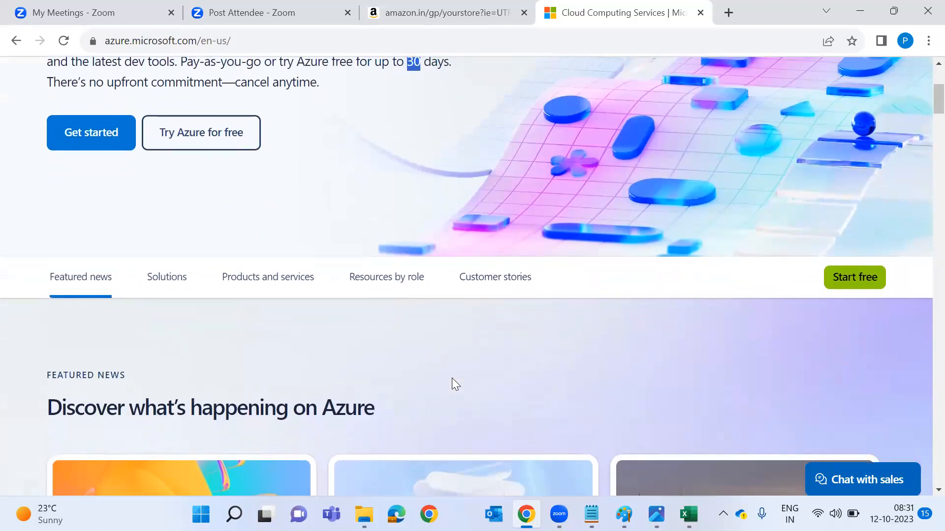
scroll(451, 381, "up", 2)
Open the Azure free trial page, dismiss the survey, and view the free services list.
left_click(228, 236)
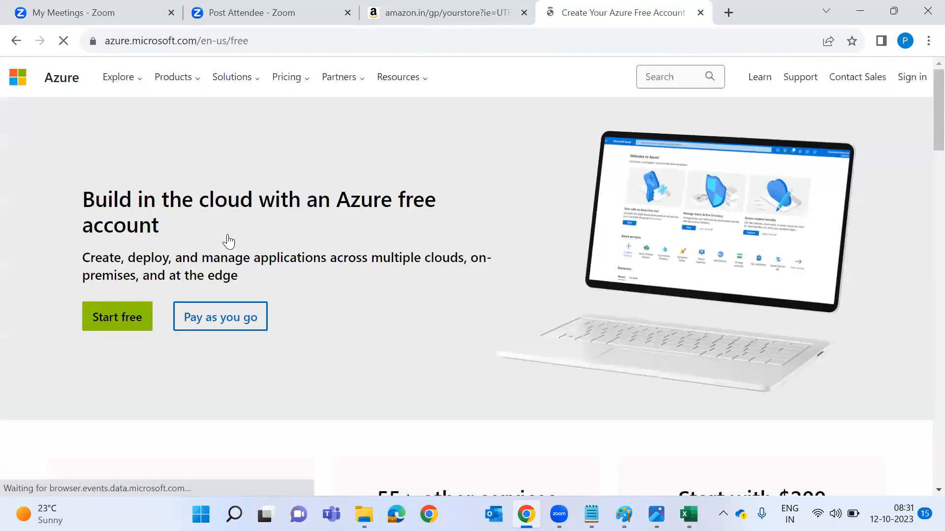
scroll(395, 359, "down", 2)
scroll(395, 362, "down", 1)
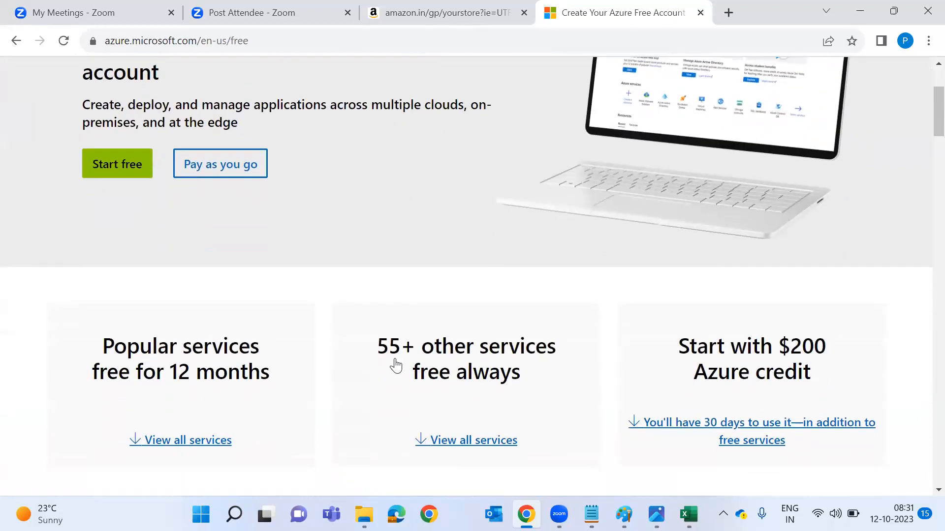
scroll(601, 218, "up", 3)
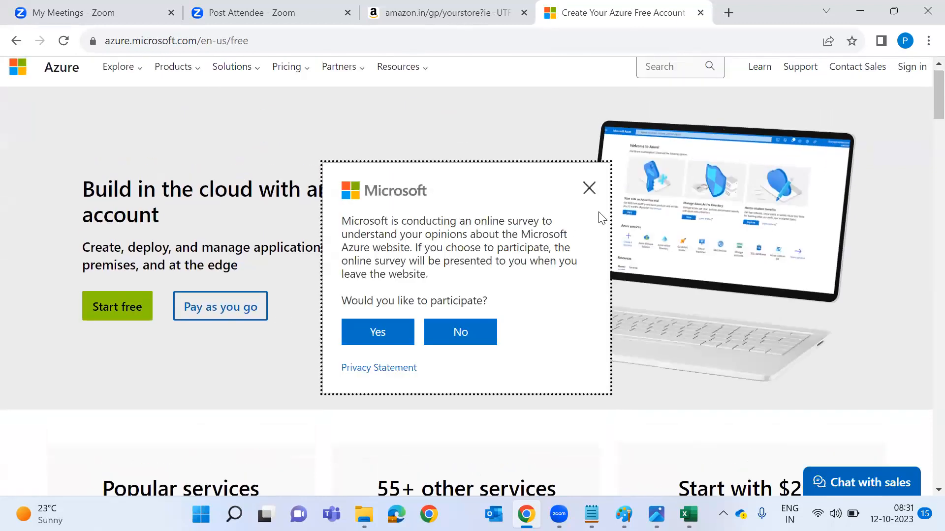
left_click(589, 188)
scroll(493, 385, "down", 3)
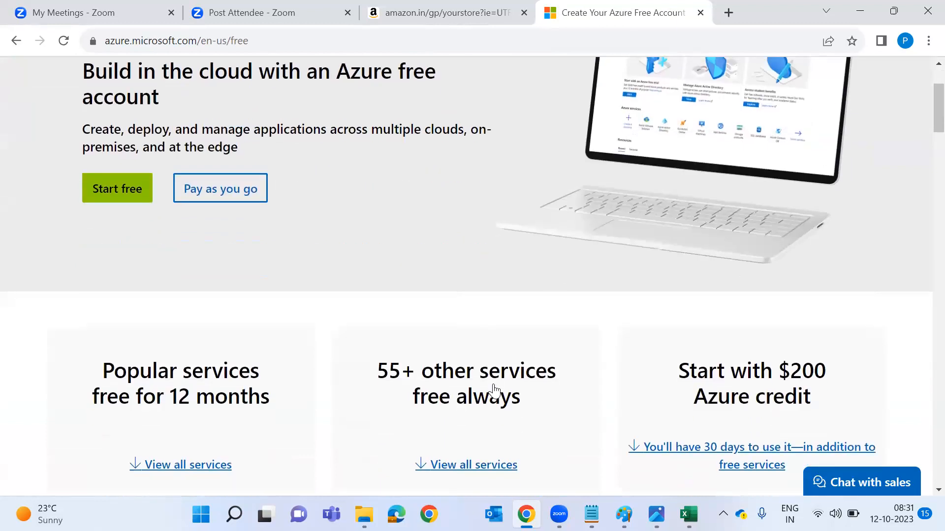
left_click(805, 341)
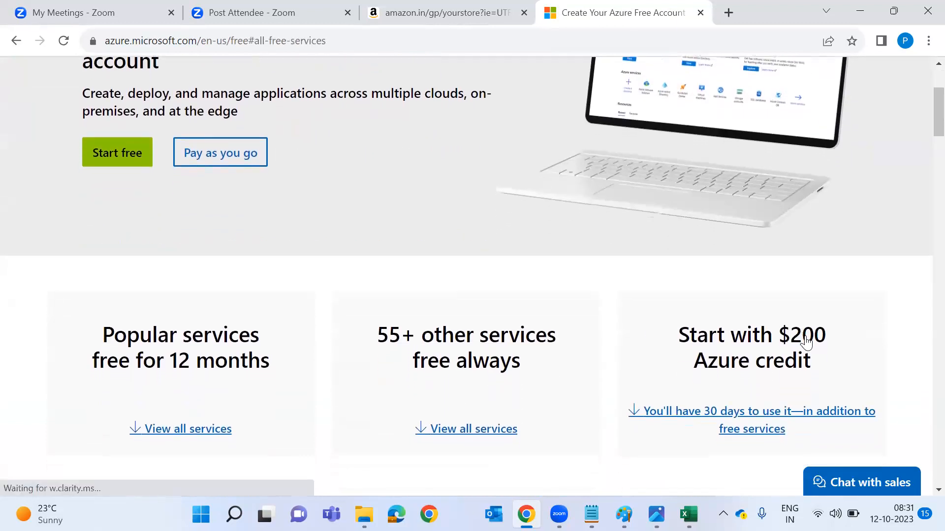
scroll(805, 339, "up", 10)
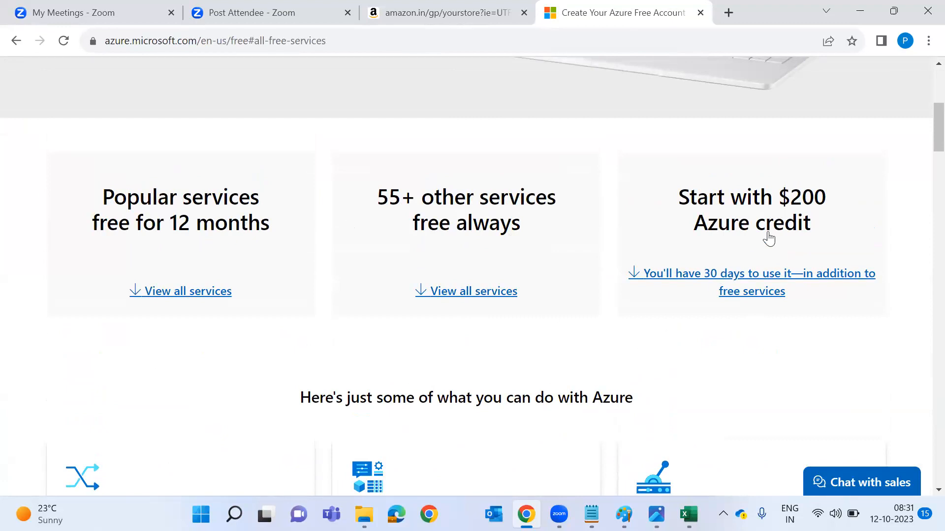
scroll(722, 428, "down", 1)
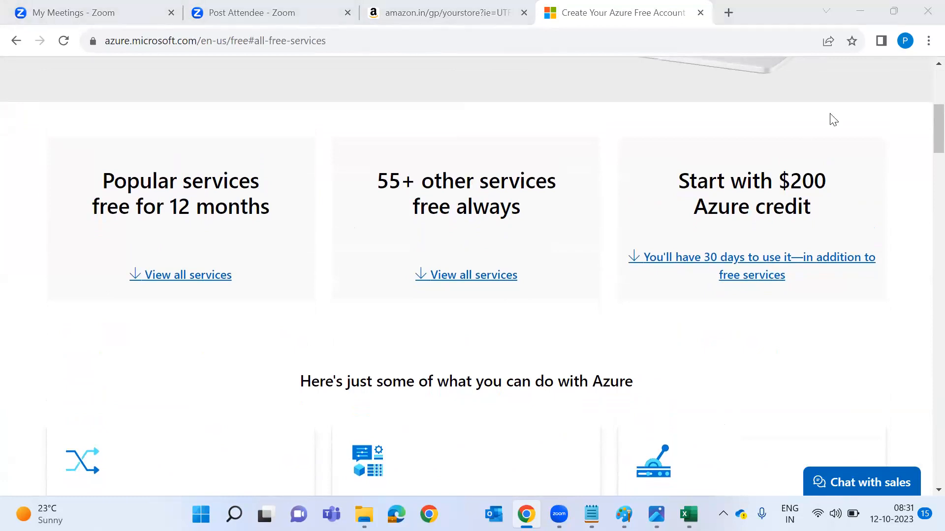
left_click(517, 32)
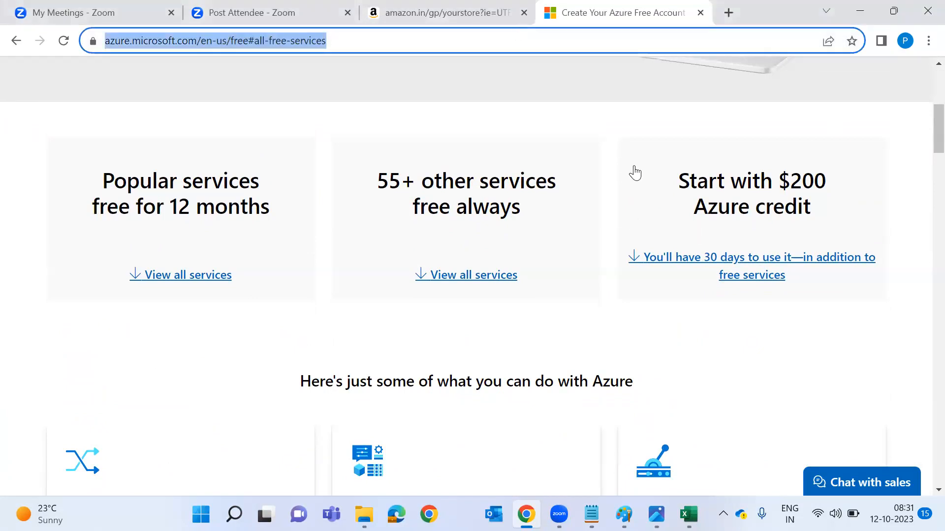
Go to portal.azure.com, move it to a maximized window, open the menu, return to Notepad.
type("po")
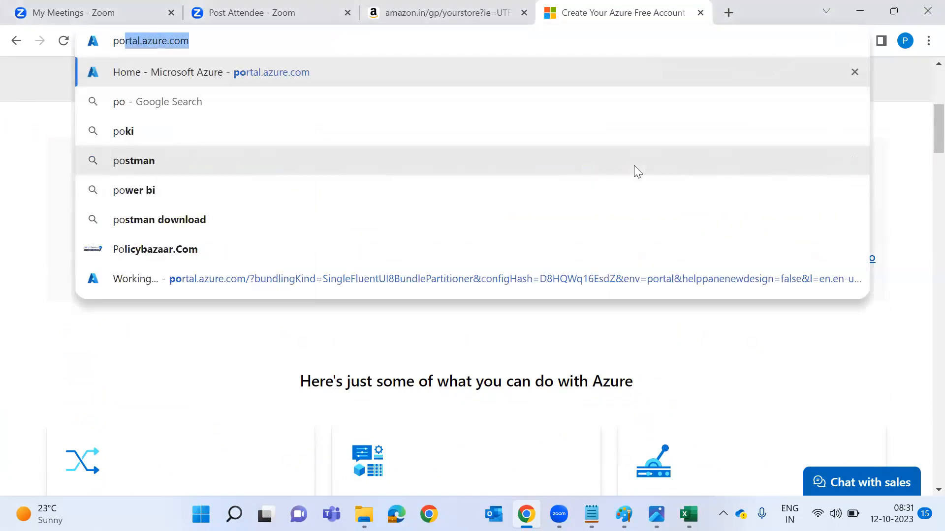
key("Return")
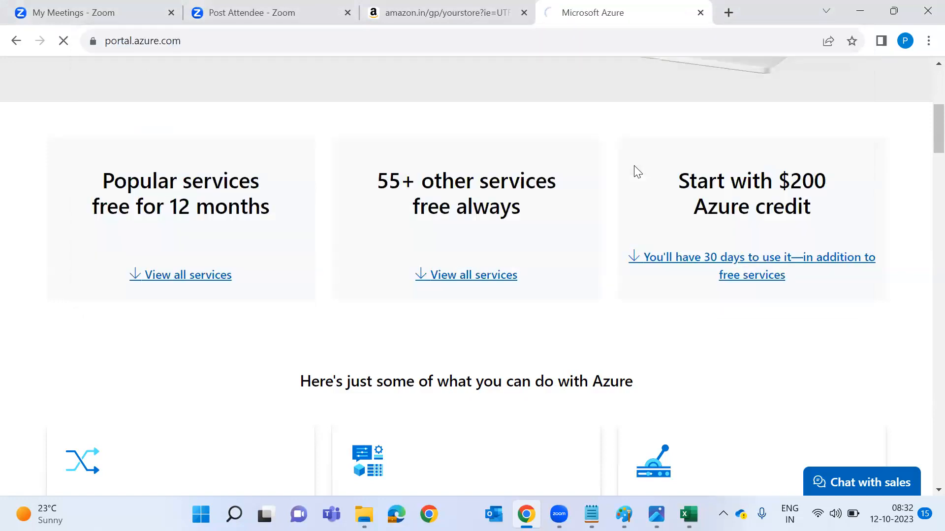
left_click_drag(615, 14, 610, 69)
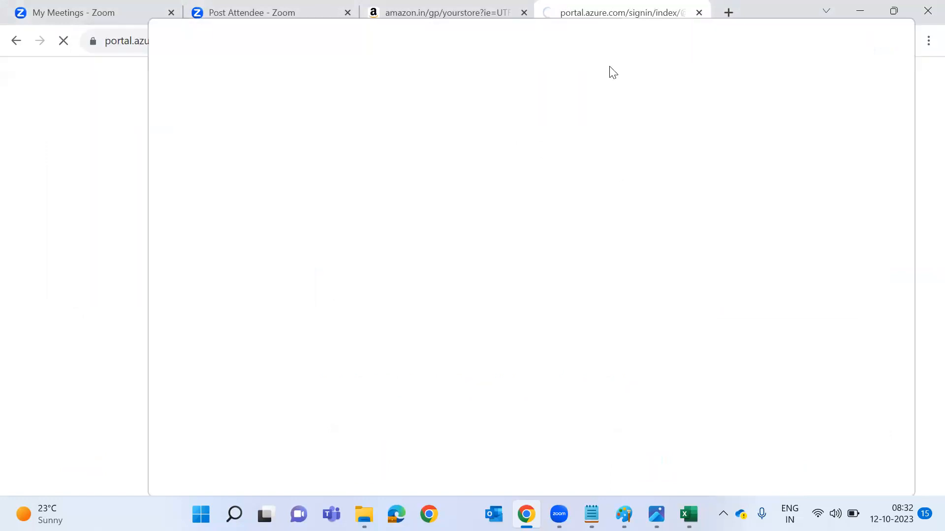
double_click(676, 51)
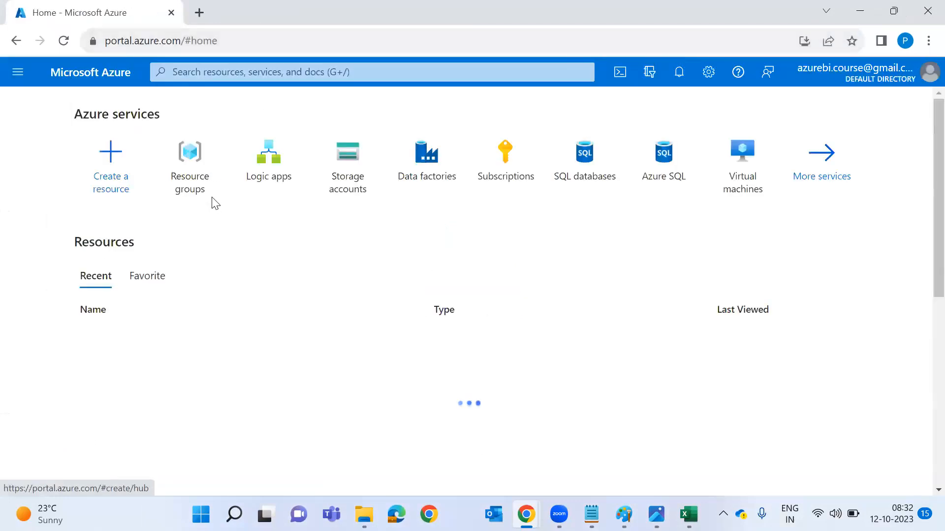
left_click(14, 80)
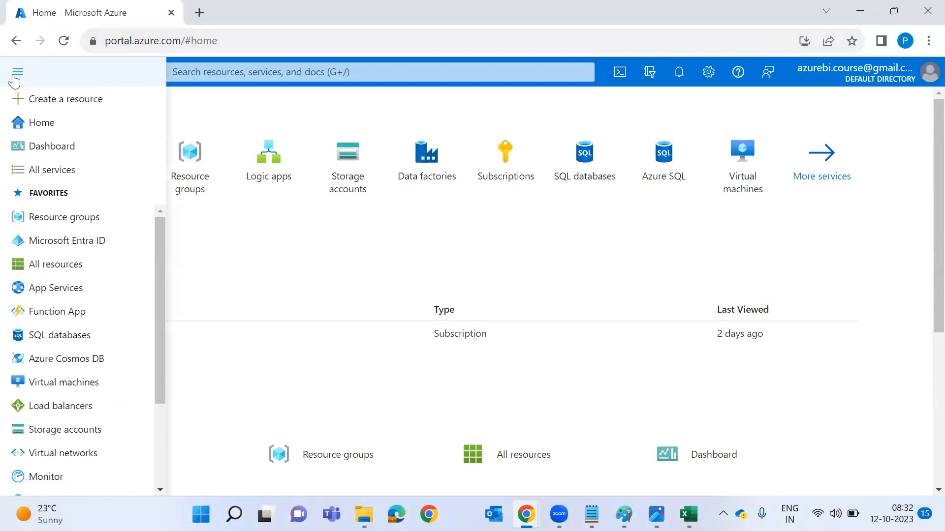
key("alt+Tab")
key("alt+Tab")
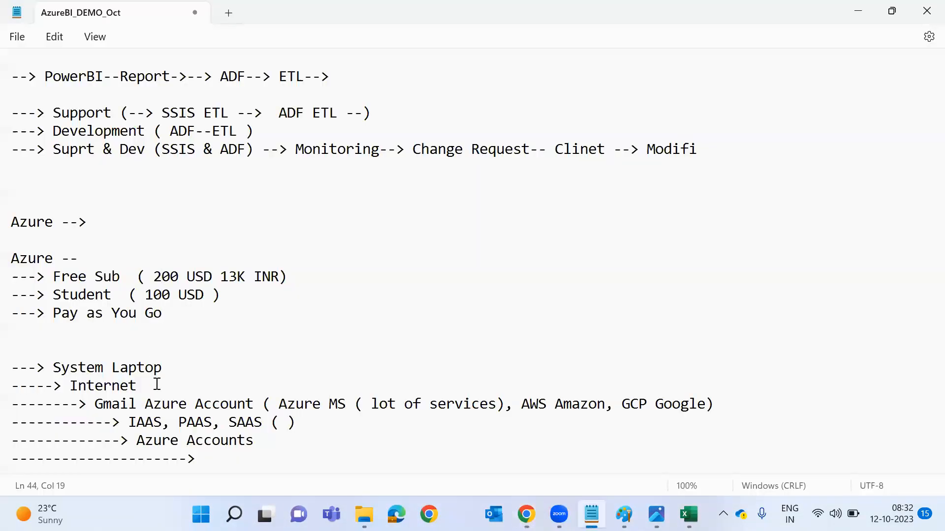
Review the Azure account notes in Notepad.
left_click(137, 424)
key("alt+Tab")
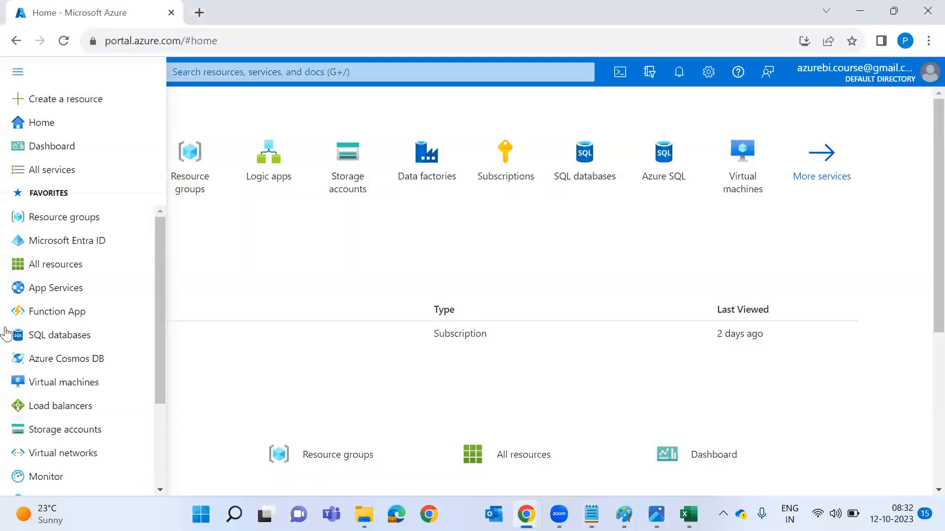
Open All services and view the Integration category.
left_click(57, 178)
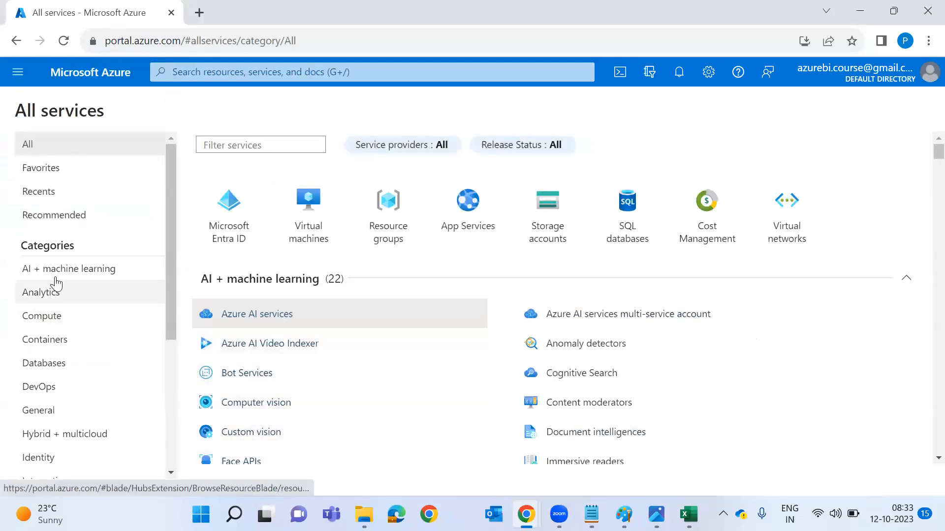
scroll(46, 327, "down", 3)
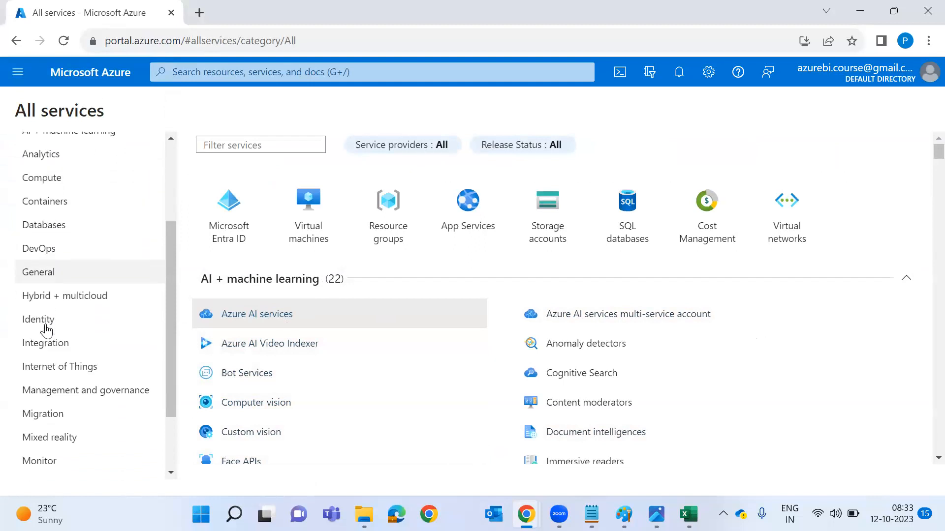
scroll(85, 317, "down", 2)
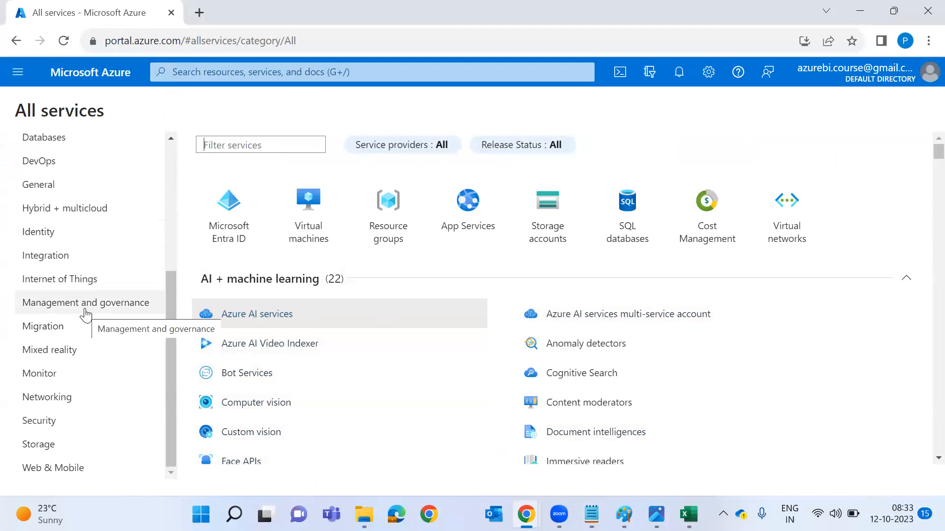
left_click(77, 255)
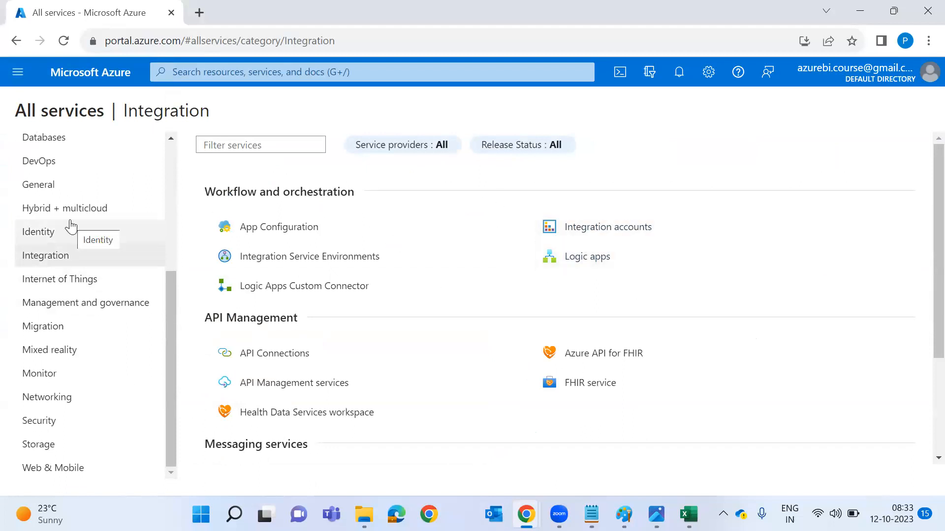
scroll(71, 226, "up", 1)
scroll(71, 322, "up", 4)
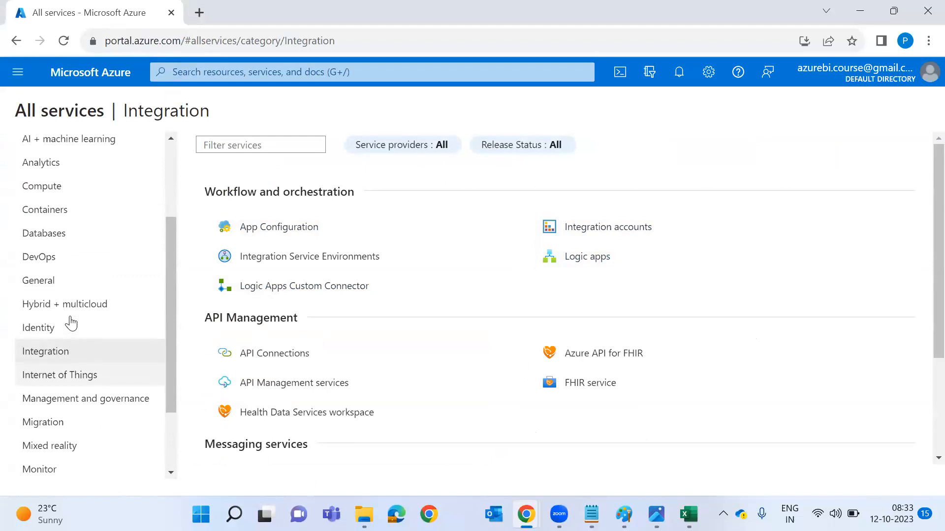
Browse Databases, Containers, Analytics and AI + machine learning, then return to portal Home.
left_click(73, 303)
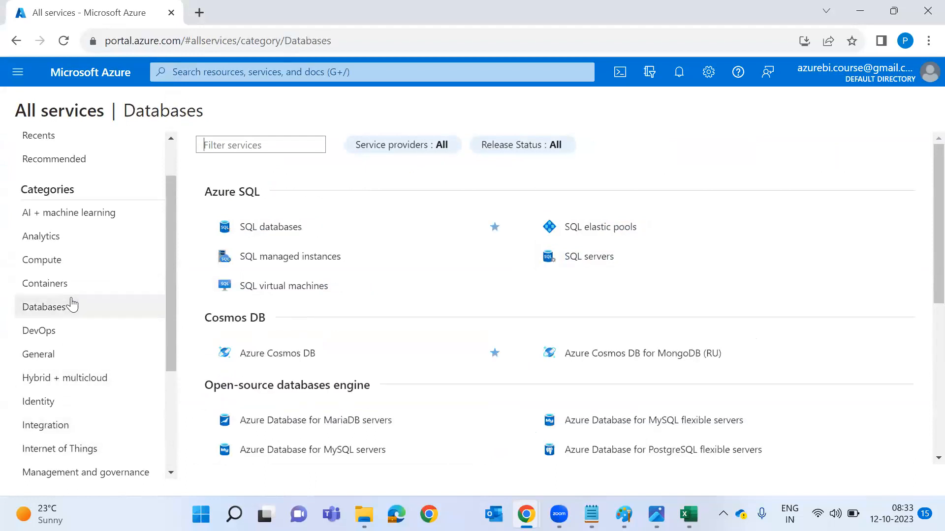
left_click(76, 290)
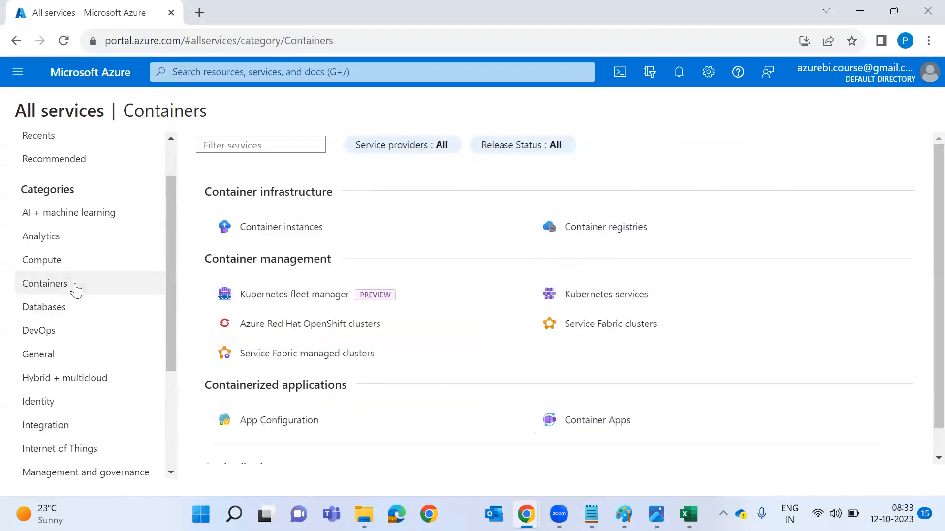
left_click(68, 243)
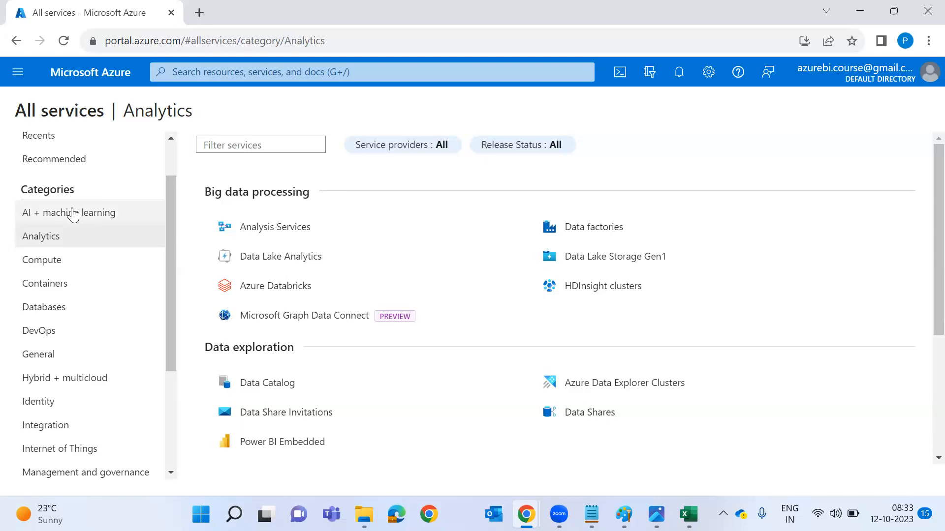
left_click(73, 214)
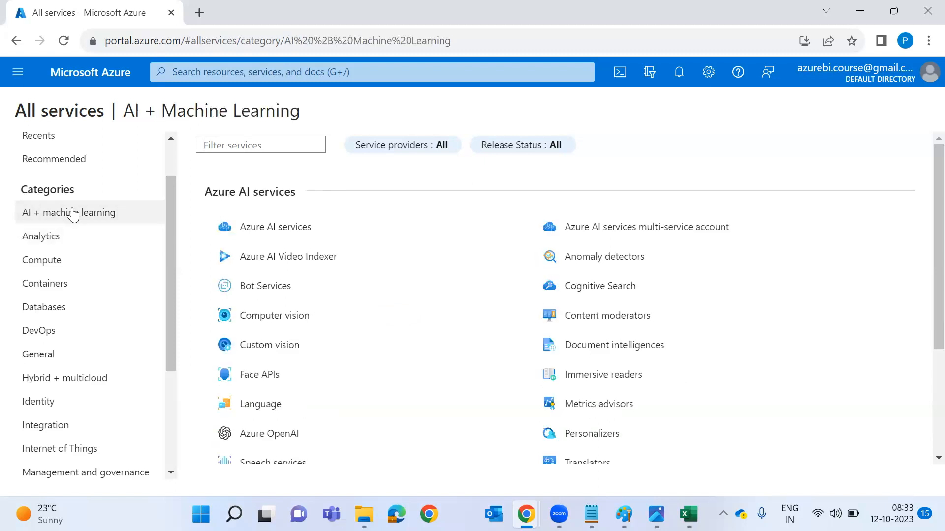
scroll(73, 214, "up", 2)
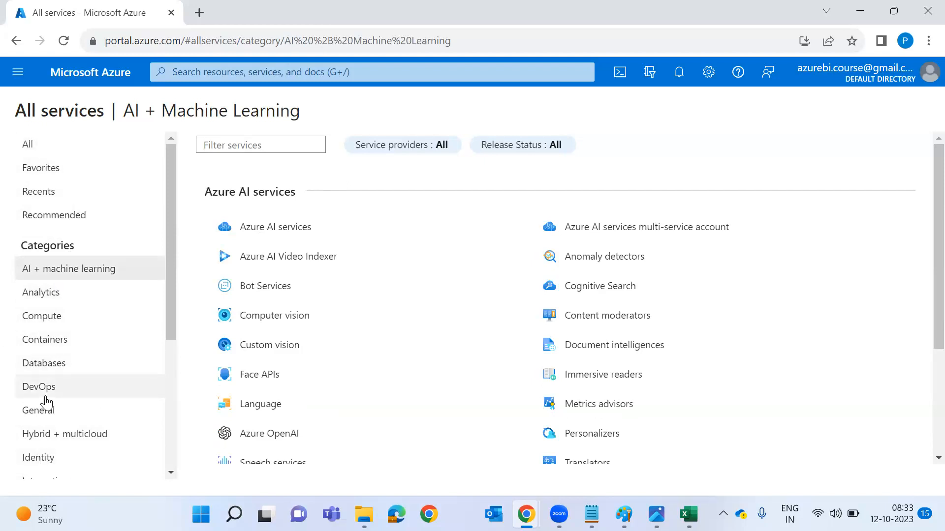
left_click(93, 74)
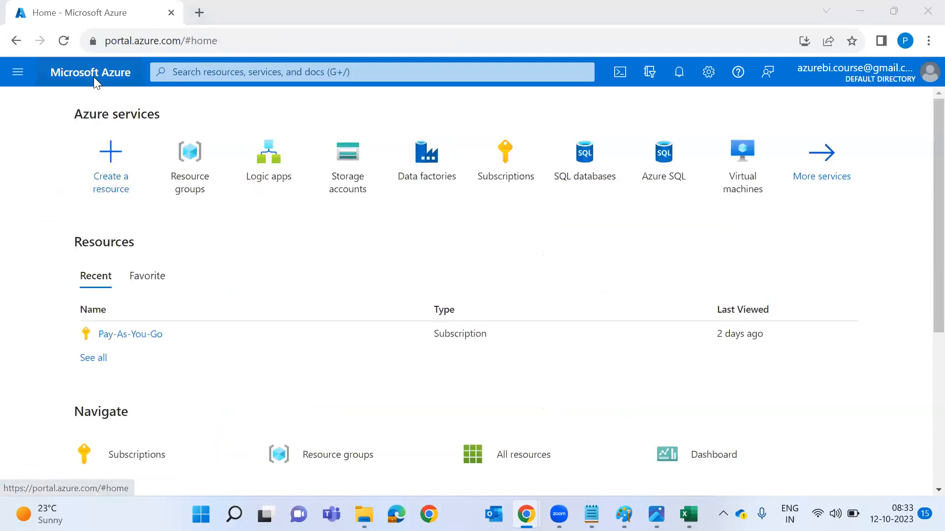
key("alt+Tab")
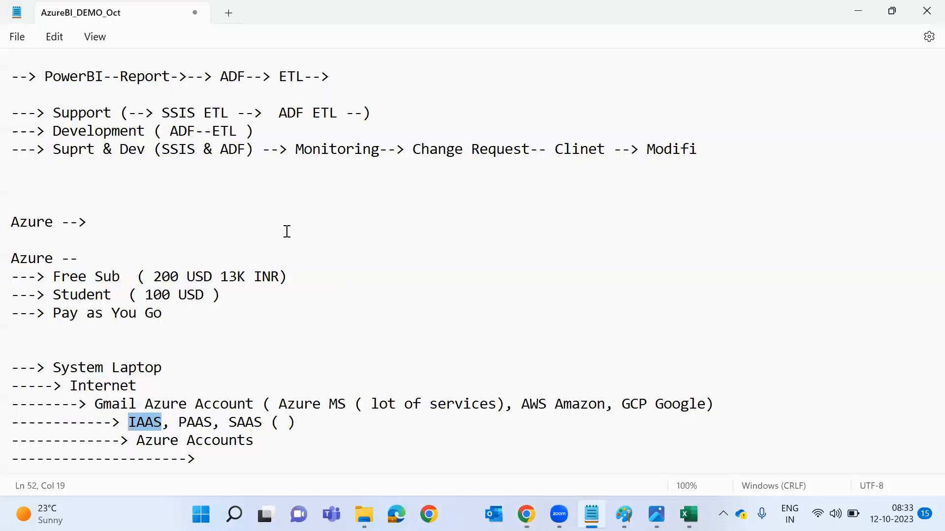
scroll(287, 231, "up", 3)
scroll(287, 231, "up", 2)
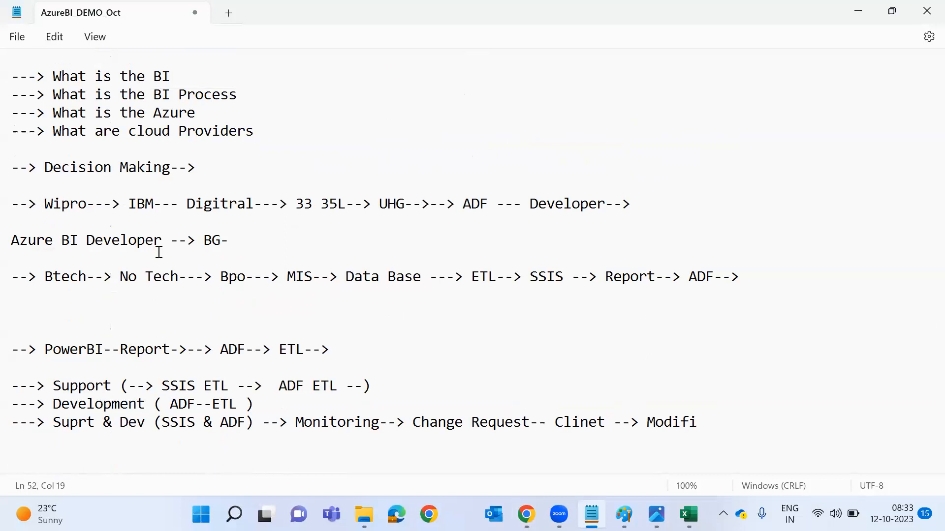
double_click(30, 240)
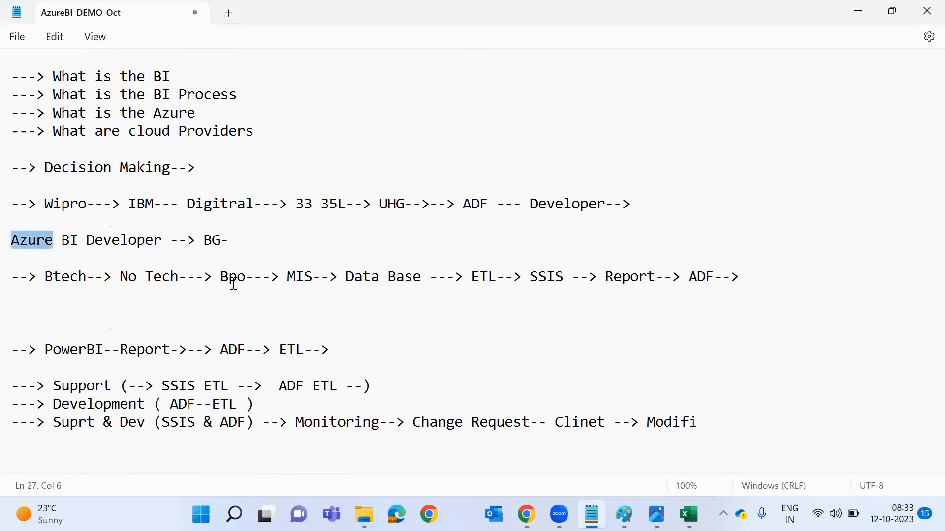
key("alt+Tab")
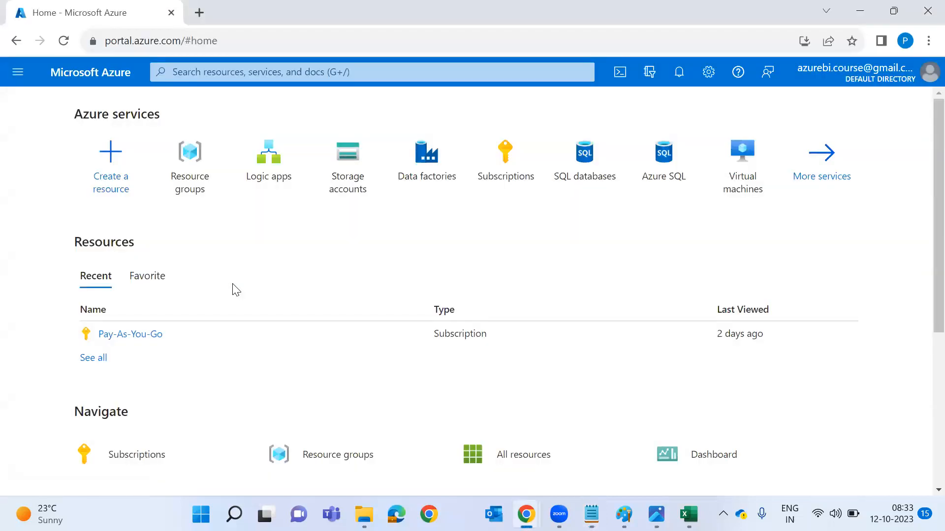
Glance at the ADF_ARC diagram, then return to the portal and open the search box.
key("alt+Tab")
key("alt+Tab")
key("alt+Tab")
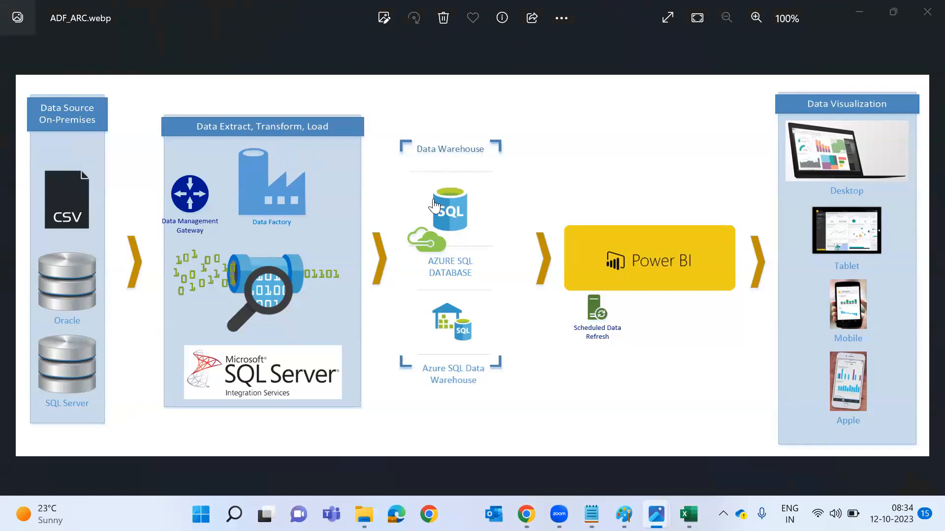
key("alt+Tab")
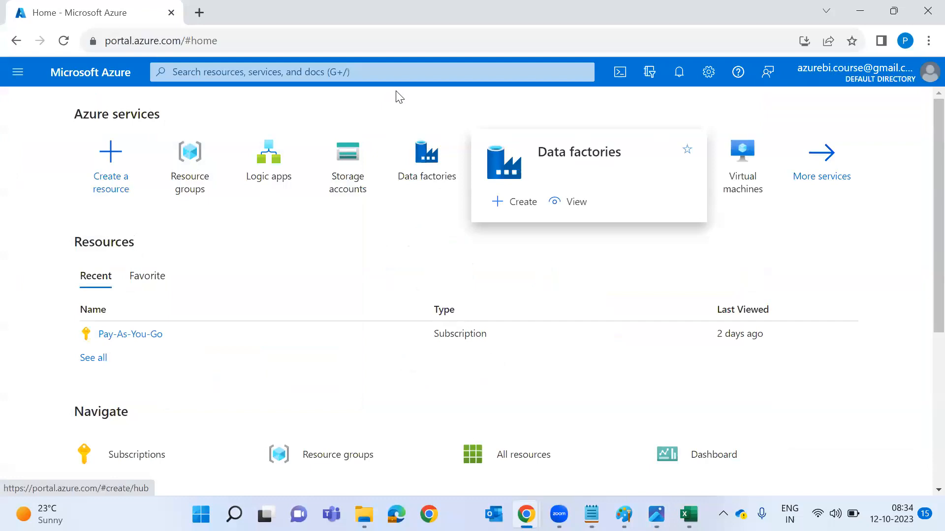
left_click(422, 75)
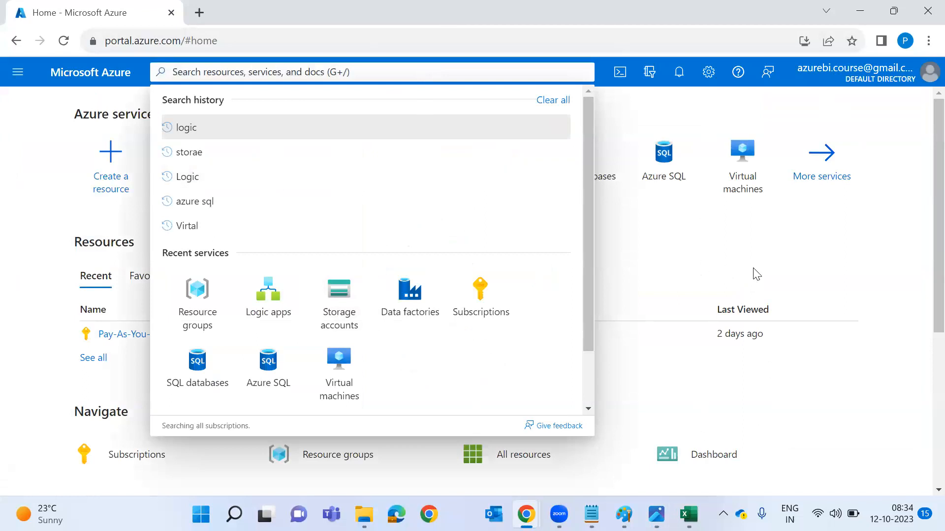
Search 'Azure Stora', open Storage accounts, start + Create, then show the desktop.
type("Azu")
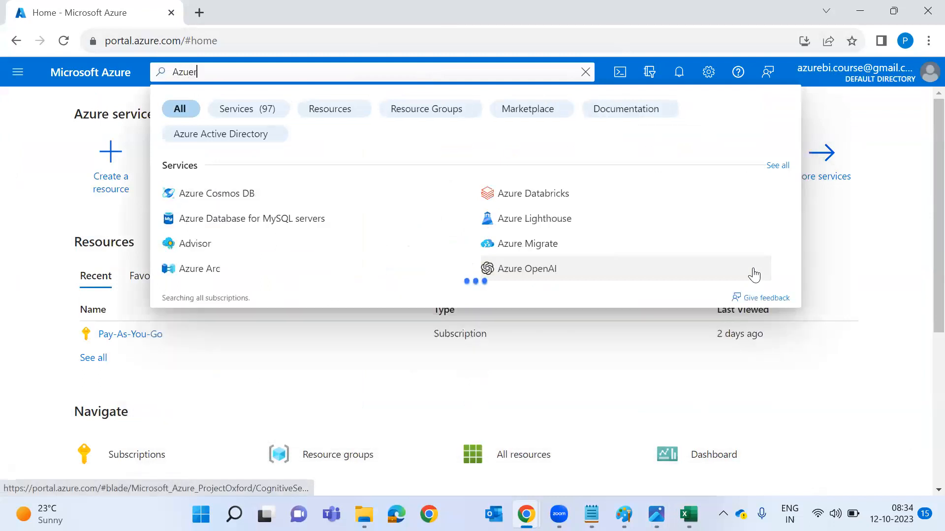
type("re S")
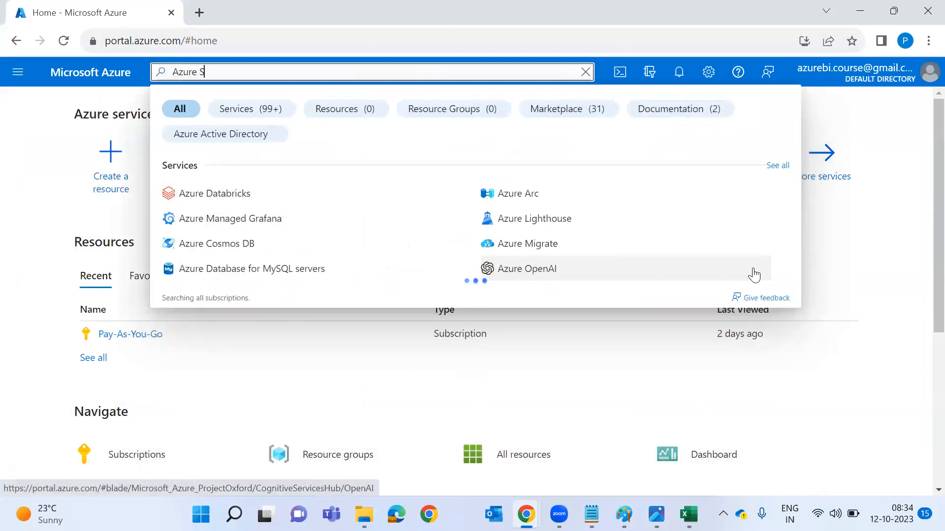
type("tora")
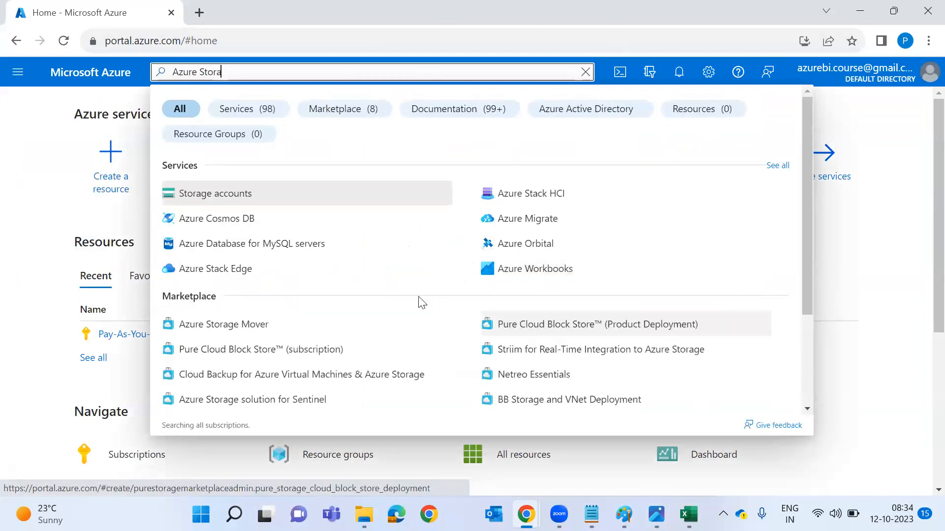
left_click(262, 203)
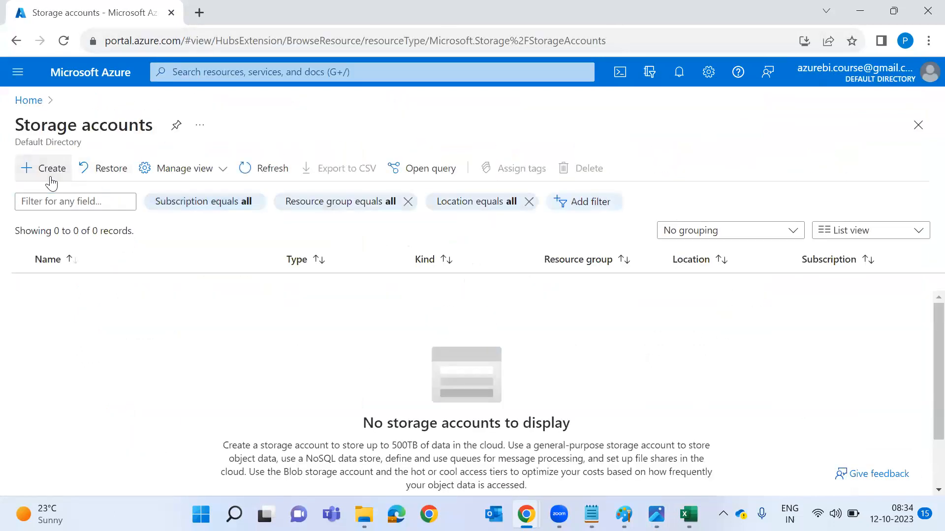
left_click(51, 181)
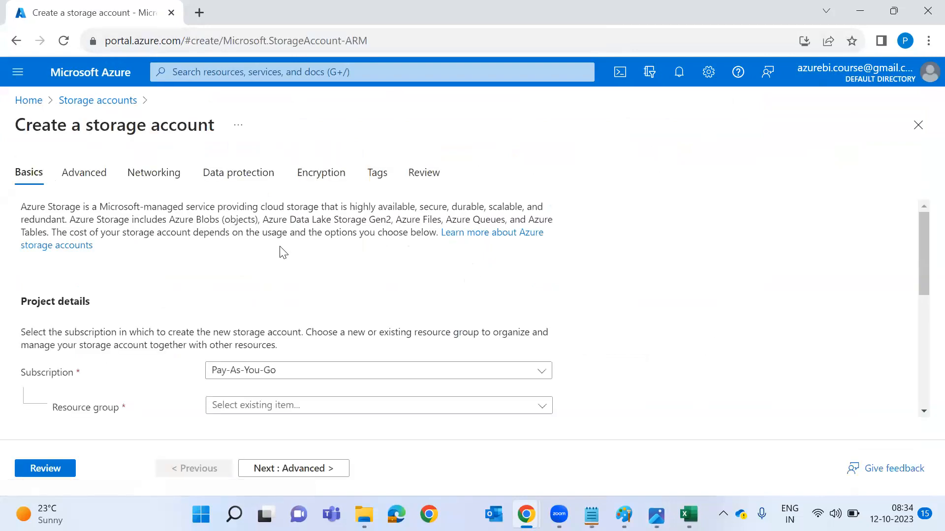
key("super+d")
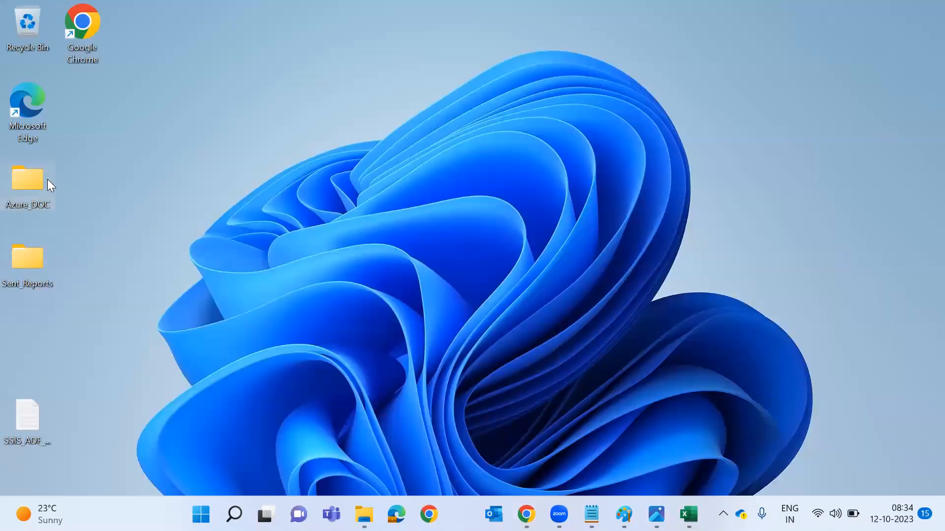
Open AzureBI_Pavan_DOC.pdf from the maximized Azure_DOC folder on the desktop.
double_click(17, 193)
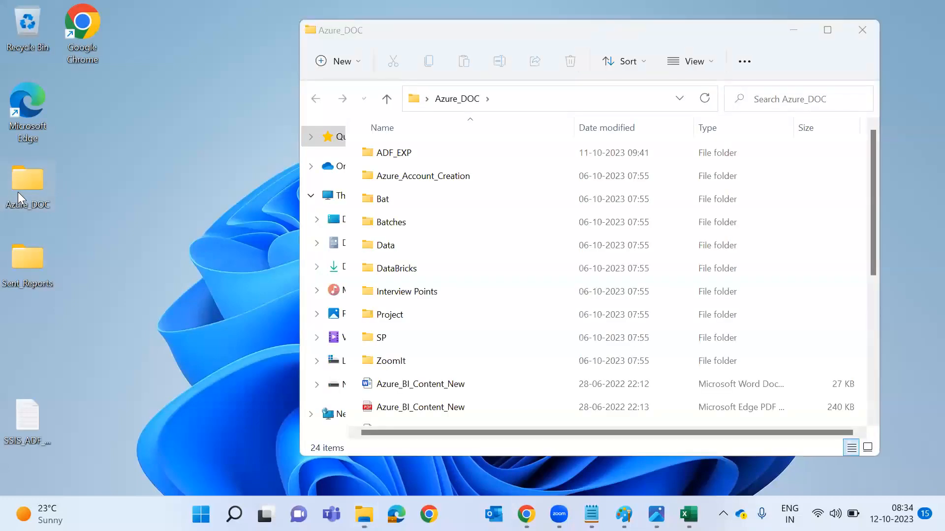
double_click(660, 39)
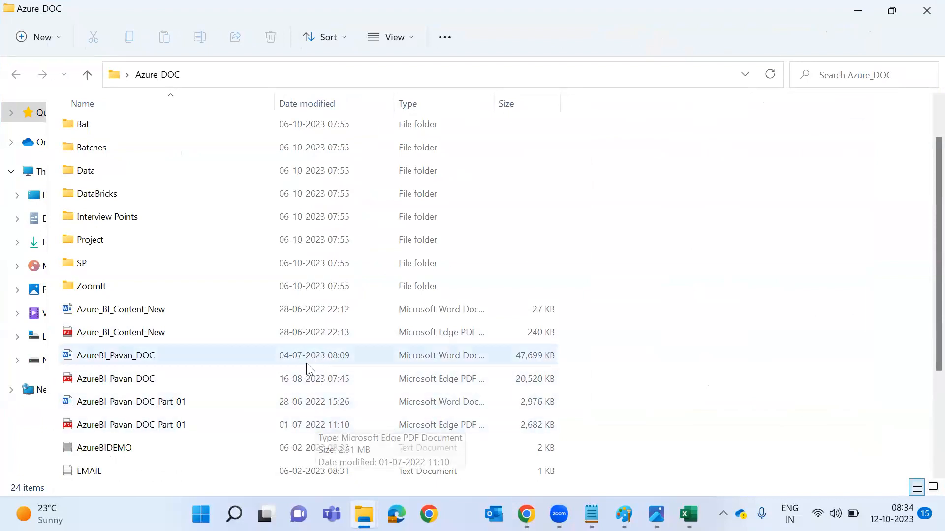
double_click(308, 378)
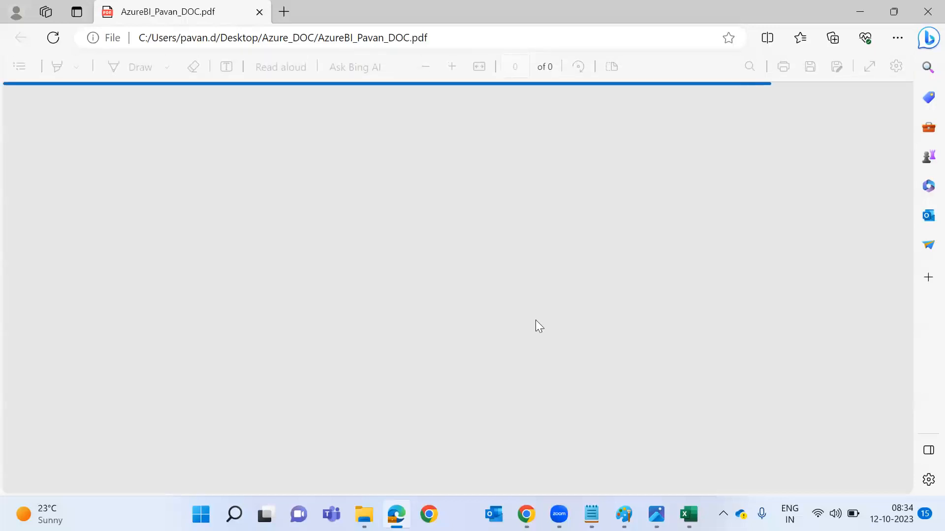
Scroll the PDF to the Azure Storage Account section and highlight the Gen v2, Gen v1 and BLOB bullets.
scroll(535, 320, "down", 1)
scroll(394, 303, "up", 1)
scroll(394, 303, "down", 12)
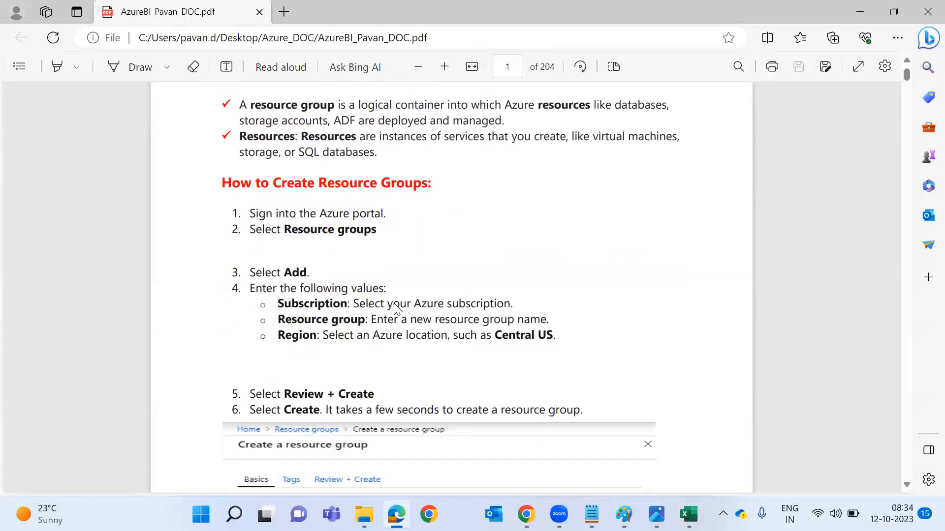
scroll(394, 305, "down", 10)
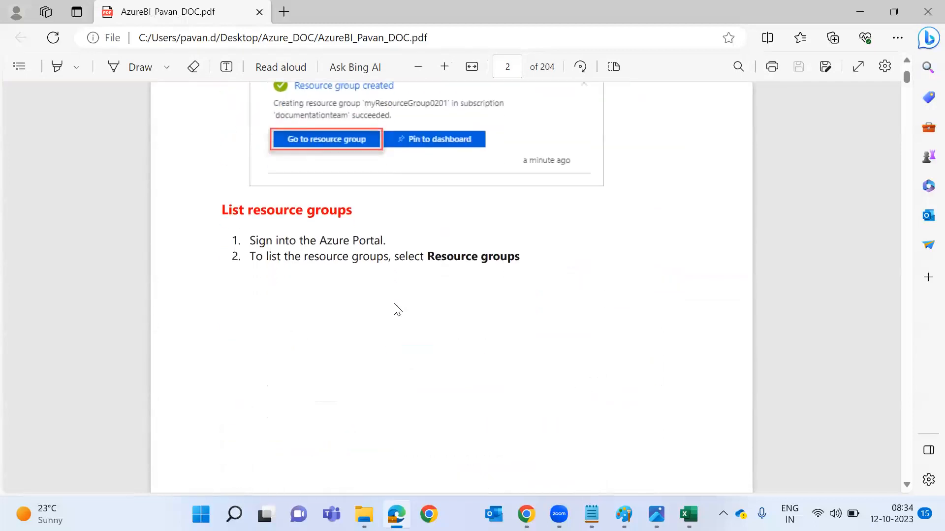
scroll(394, 308, "down", 10)
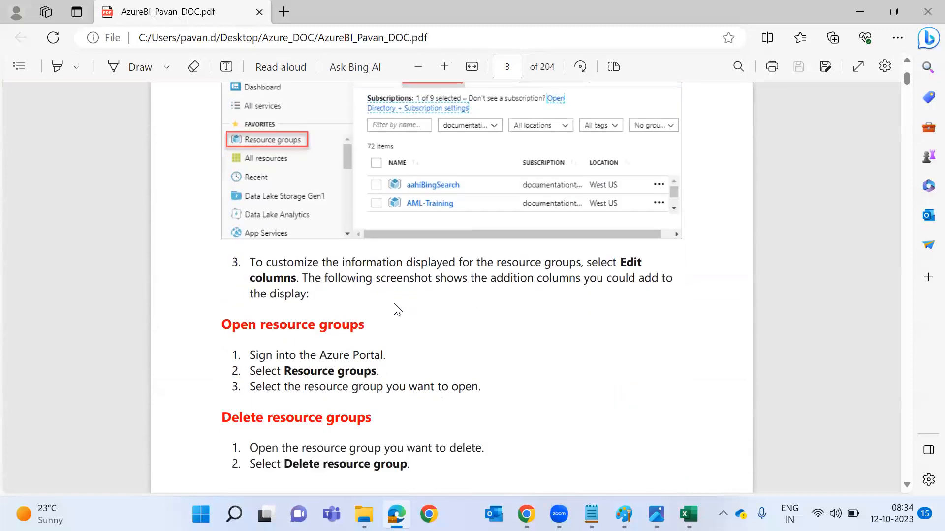
scroll(396, 308, "down", 10)
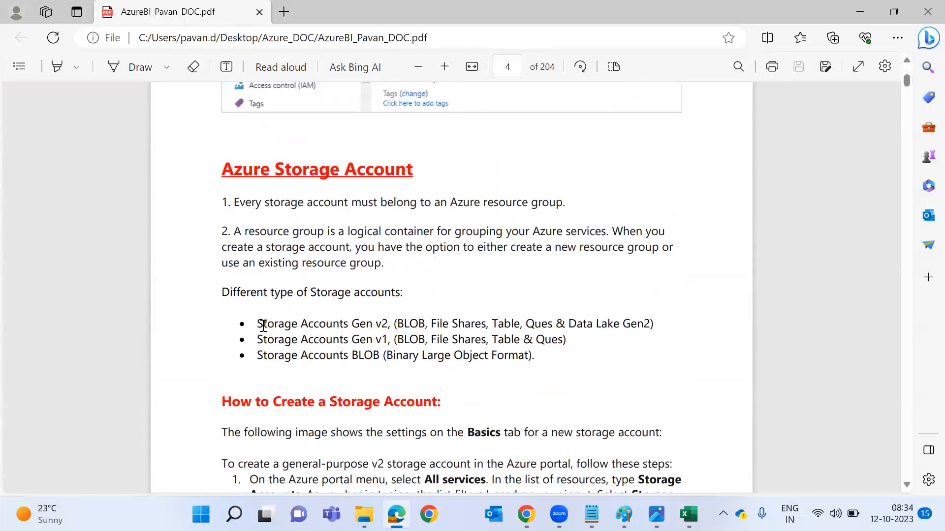
left_click_drag(258, 323, 386, 357)
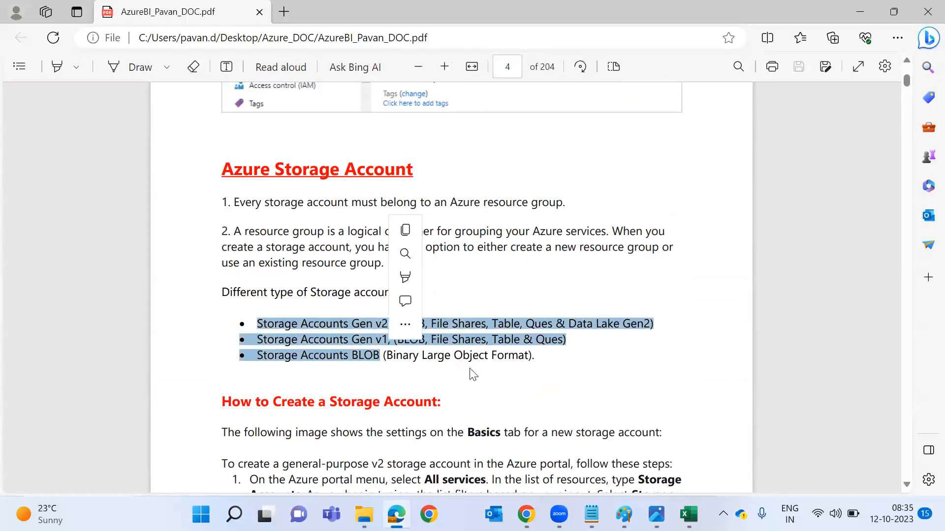
left_click(539, 359)
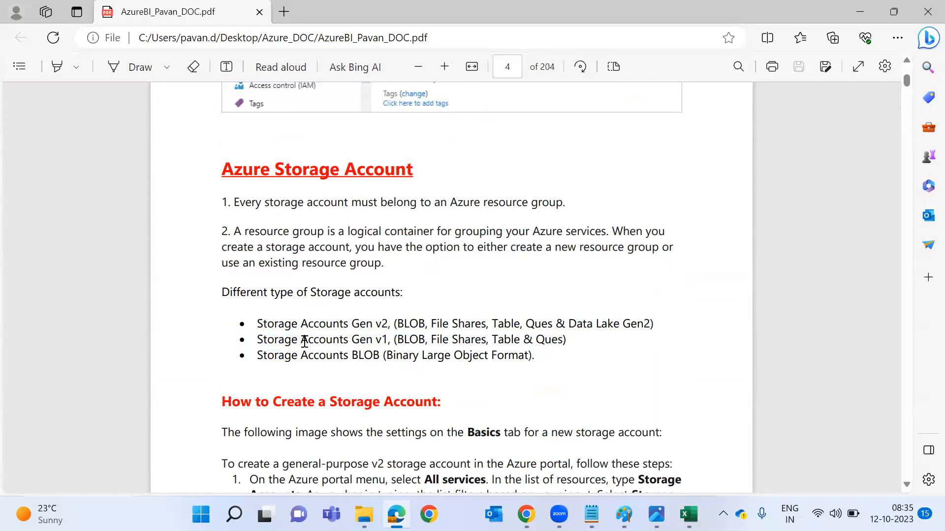
left_click_drag(256, 339, 490, 358)
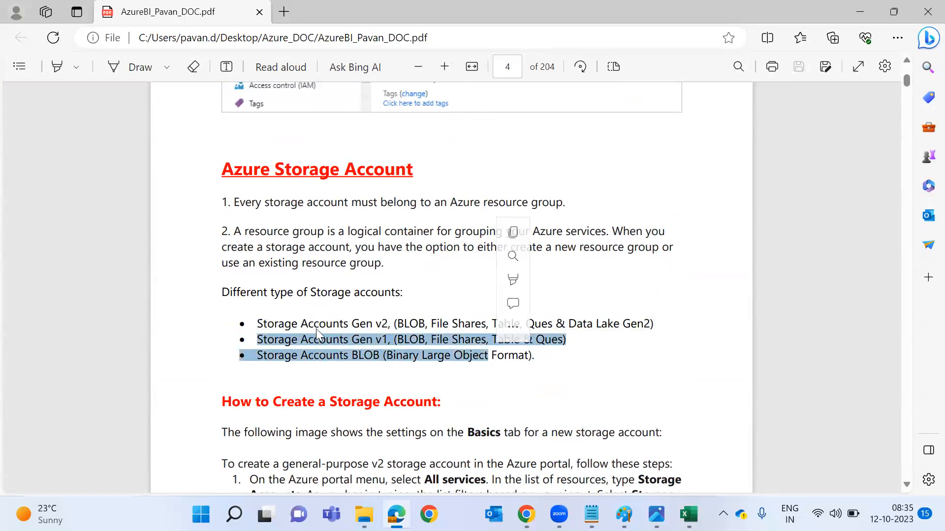
left_click_drag(255, 324, 658, 322)
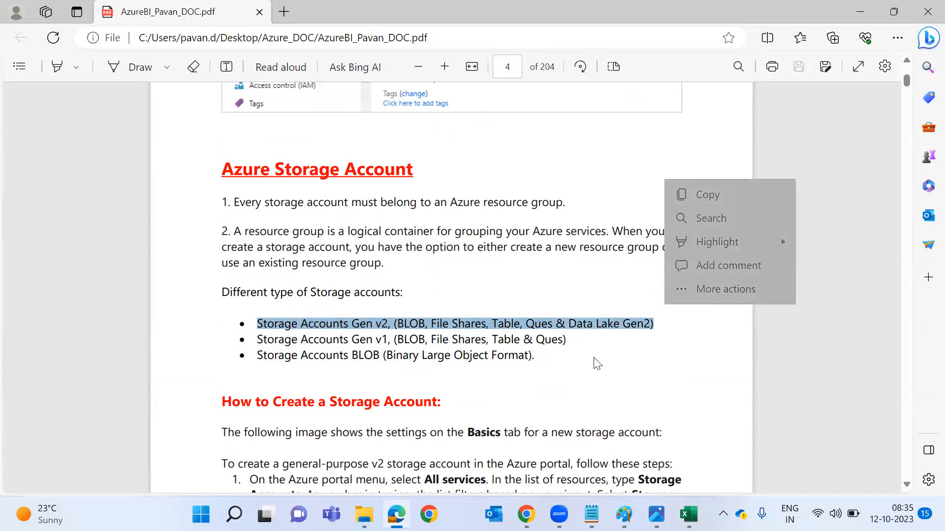
Scroll on to the Create storage account screenshots on page 7 and bring up the window switcher.
scroll(564, 391, "down", 15)
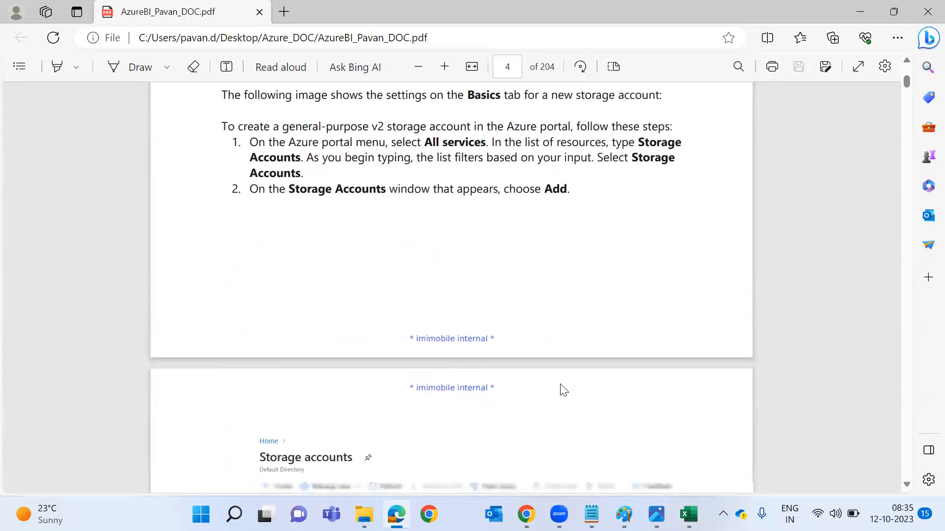
scroll(564, 391, "down", 10)
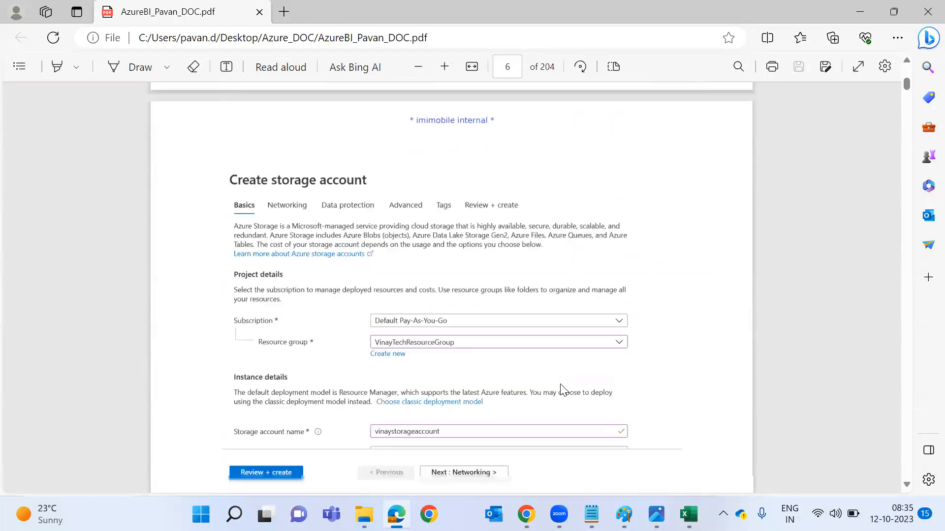
scroll(564, 390, "down", 12)
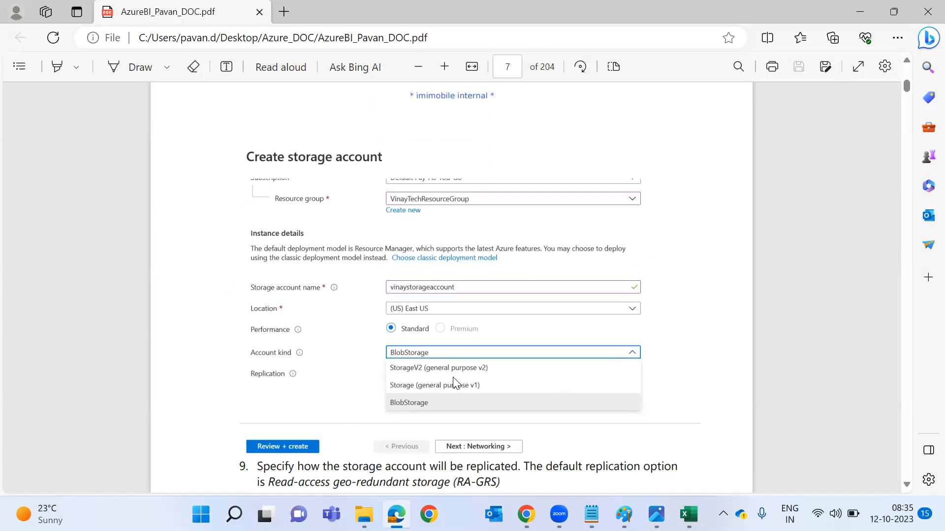
key("alt+Tab")
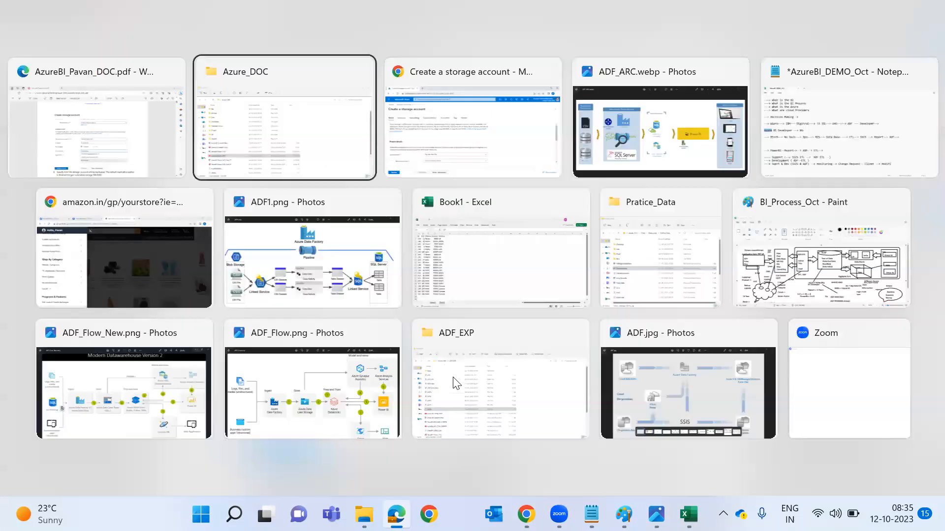
Back in the storage account form, create a new resource group named Dmart_Project_RG.
key("alt+Tab")
scroll(452, 384, "down", 2)
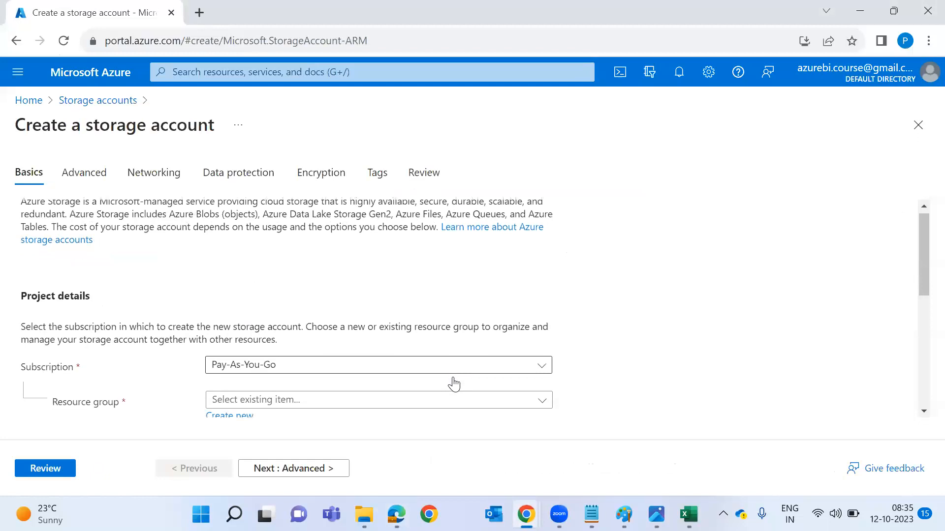
left_click(338, 347)
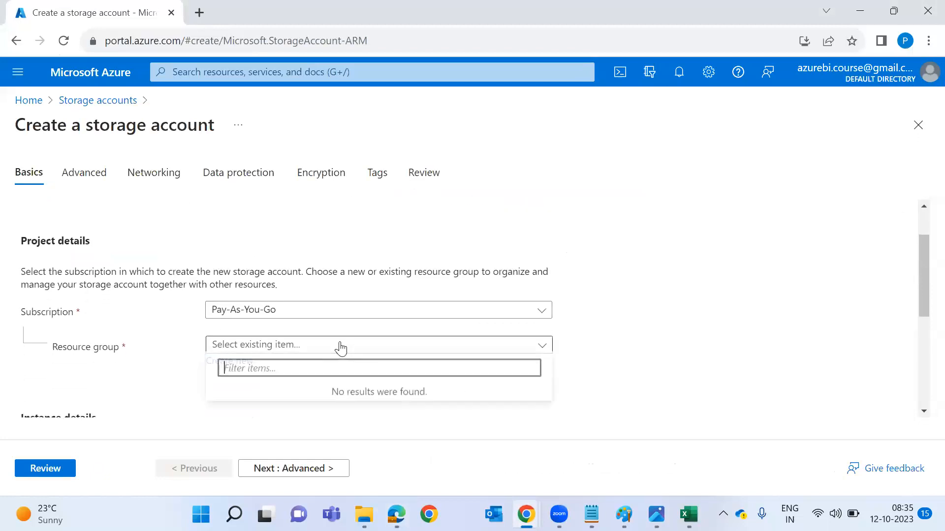
left_click(185, 380)
left_click(237, 360)
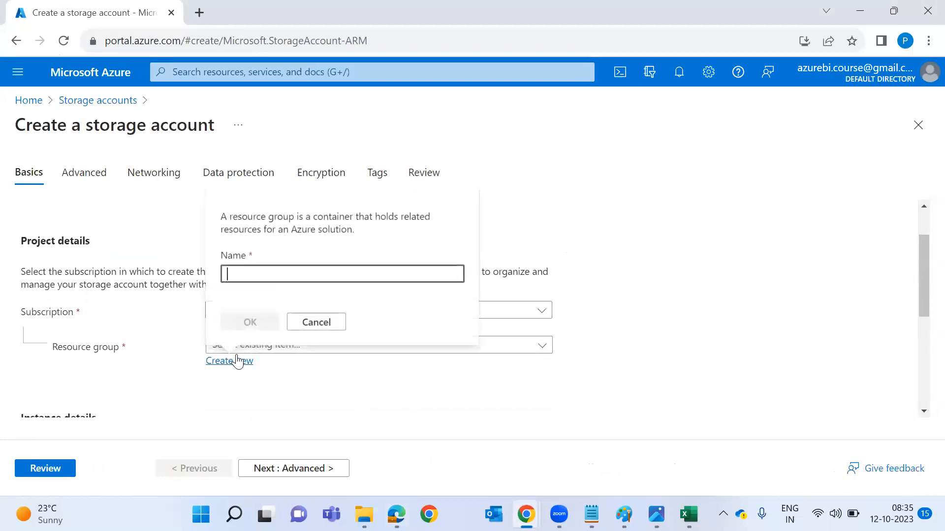
type("Dmart_Project")
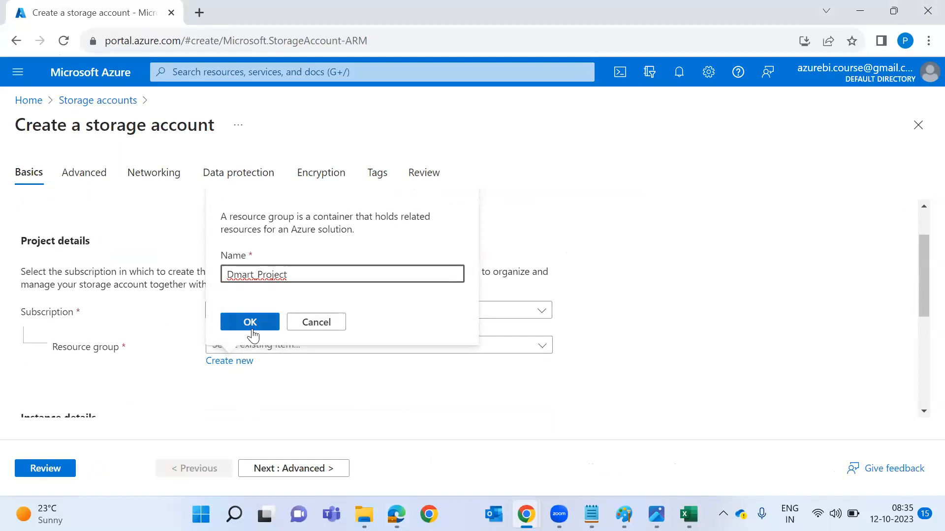
type("_RG")
left_click(267, 322)
Enter azurestgracntnew as the storage account name, then type 'Gdrive'.
scroll(325, 405, "down", 2)
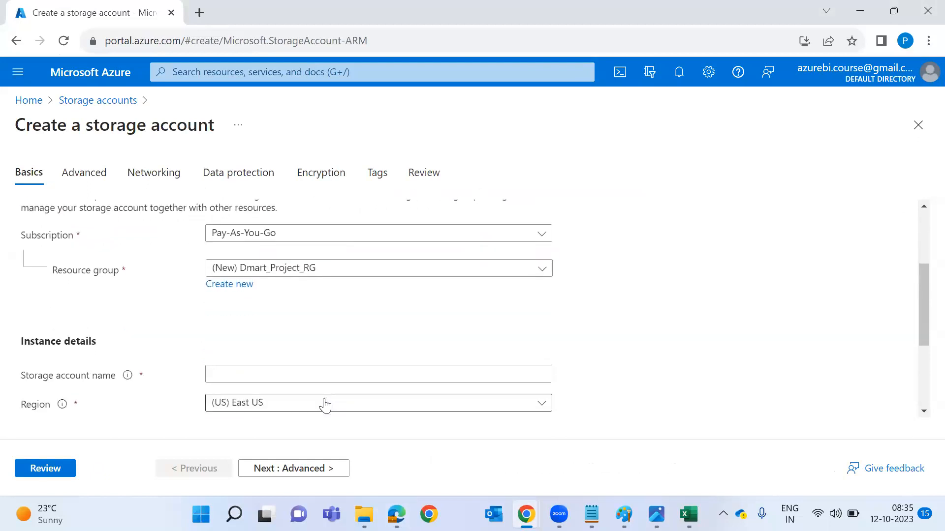
left_click(322, 367)
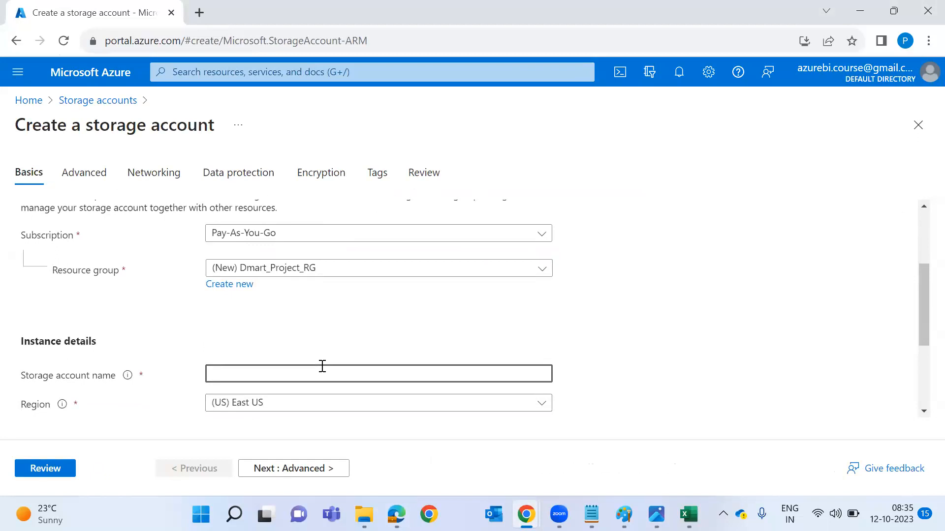
type("azurestgra")
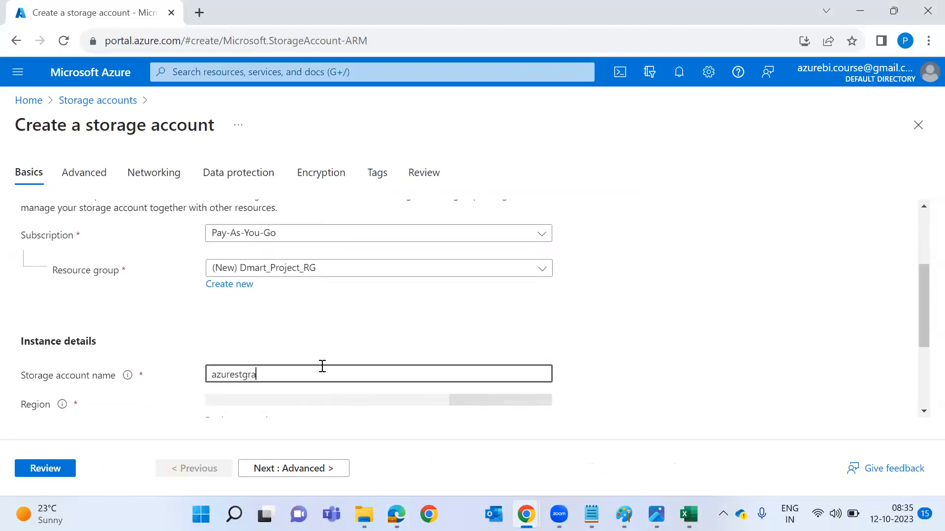
type("cntnew")
scroll(321, 370, "down", 1)
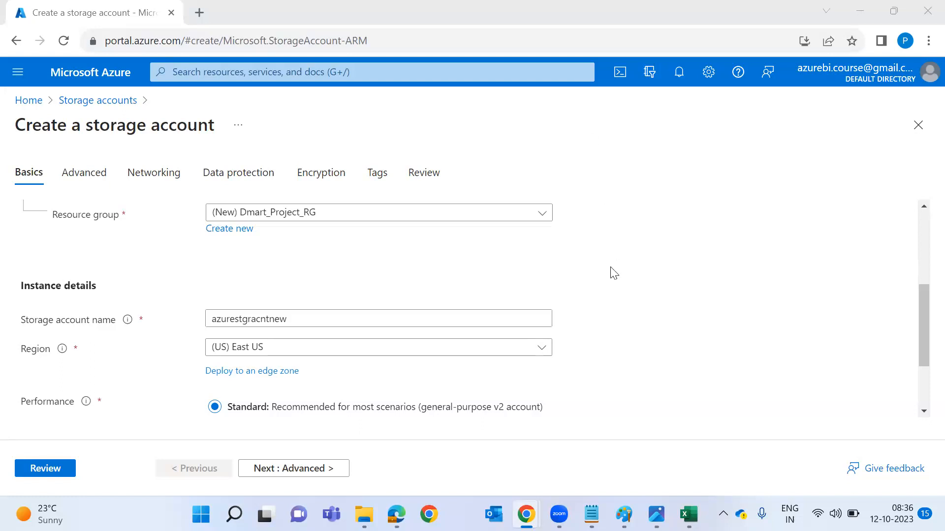
scroll(614, 274, "down", 1)
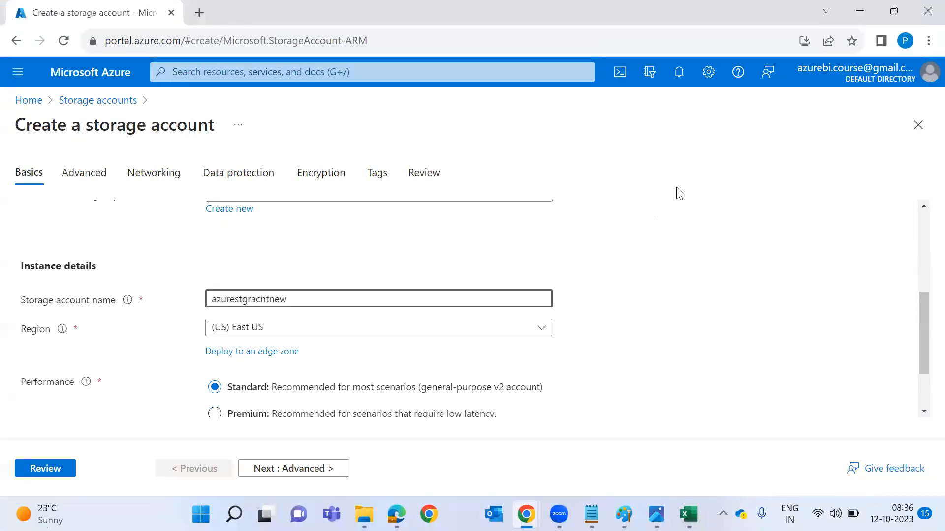
type("Gdr")
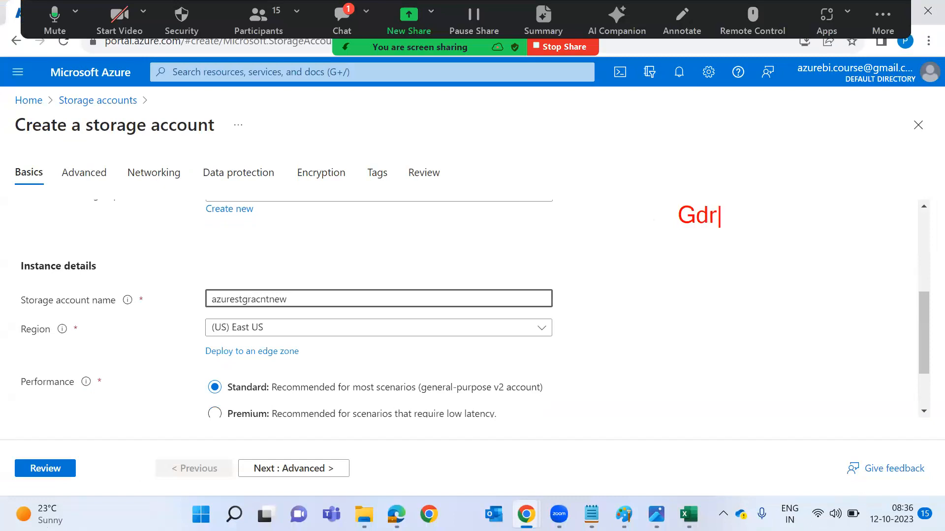
type("ive")
key("Return")
type("Photos")
key("Return")
type("c")
key("BackSpace")
type("doct")
key("BackSpace")
type("....")
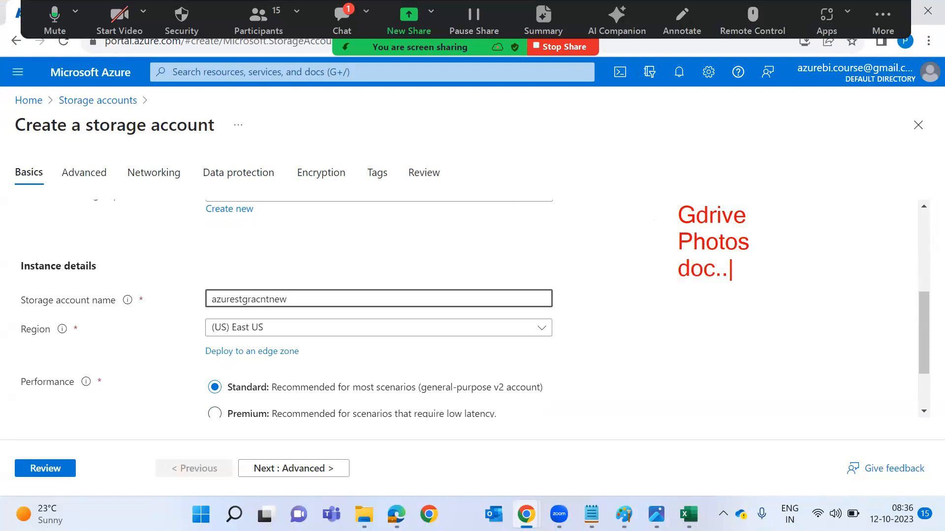
key("Return")
key("Return")
type("15 GB")
key("BackSpace")
type("GB-->")
key("Return")
key("Return")
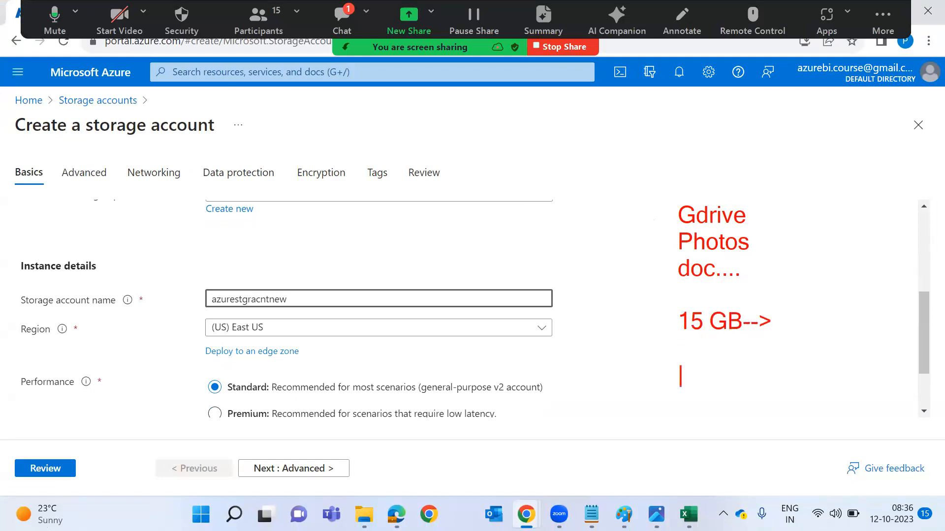
type("Data Centers")
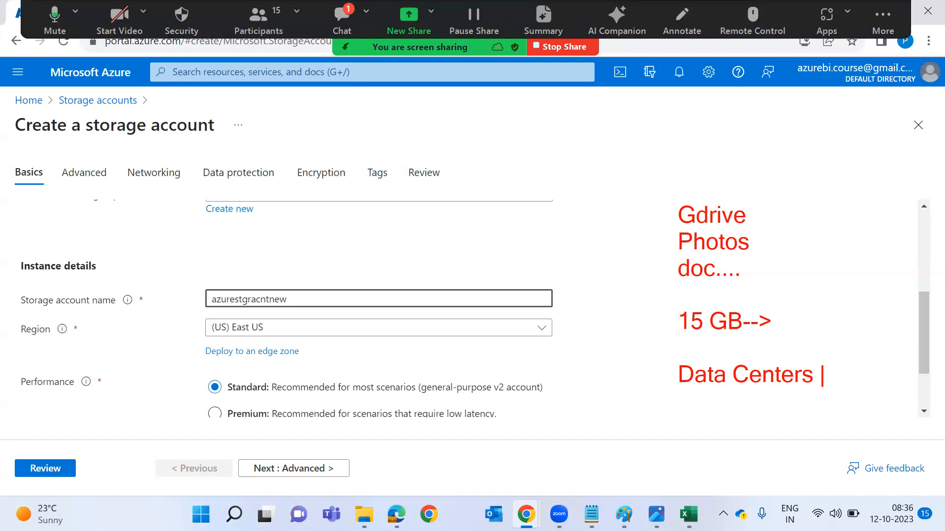
type(" Gma")
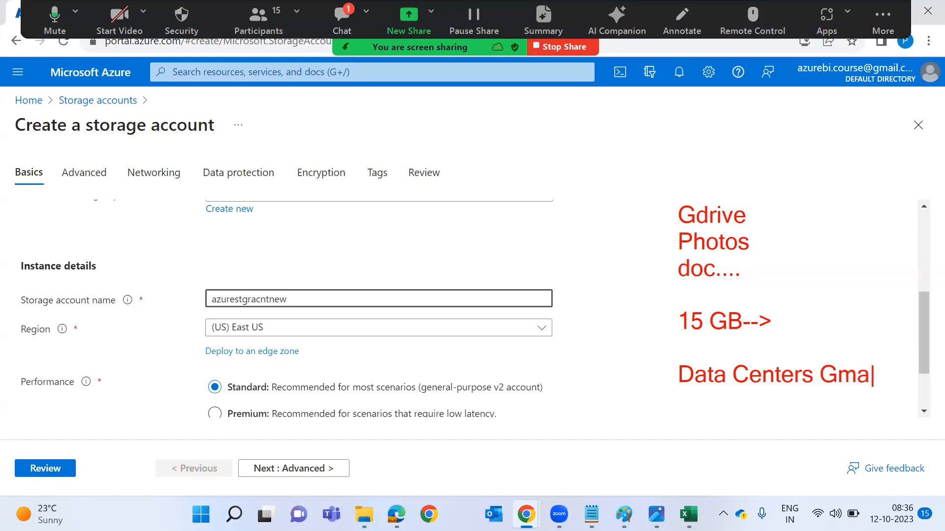
type("il.com")
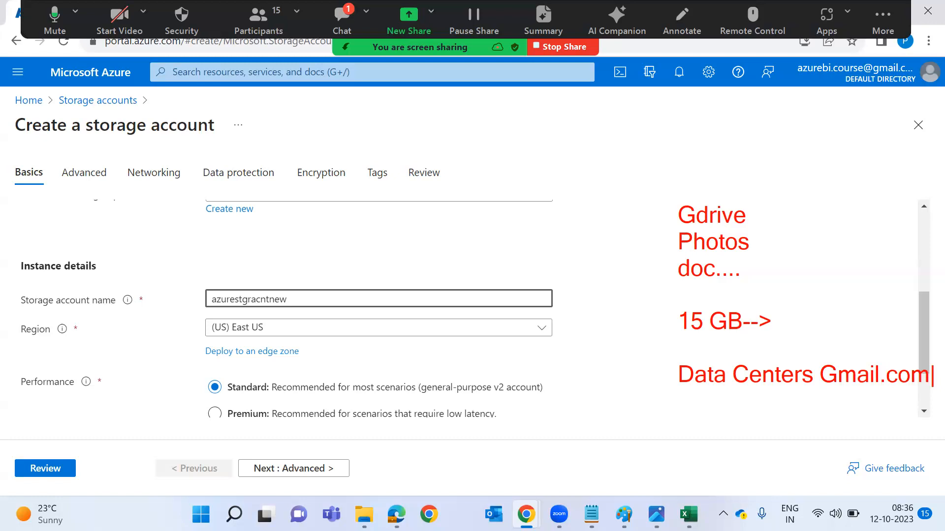
left_click_drag(755, 199, 768, 281)
mouse_move(573, 228)
left_mouse_down()
mouse_move(656, 235)
mouse_move(638, 266)
left_mouse_up()
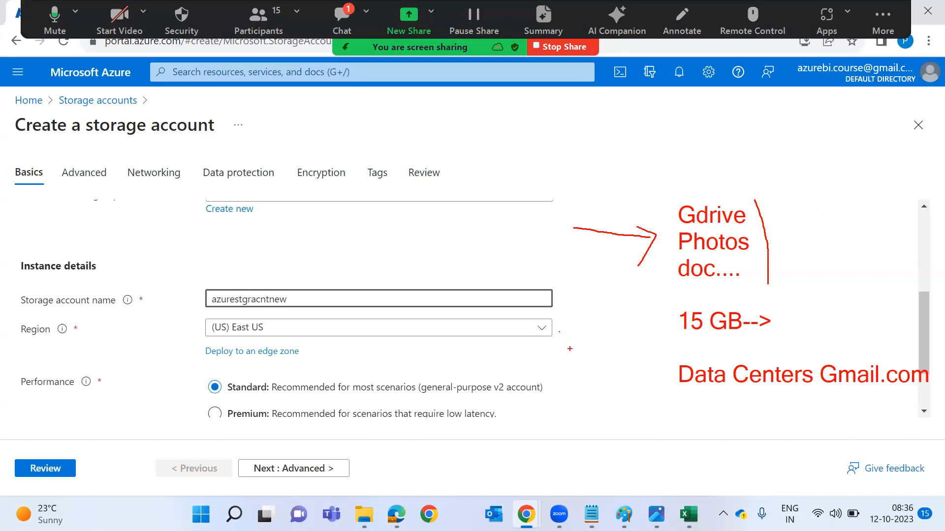
left_click_drag(579, 372, 562, 351)
left_click(76, 442)
mouse_move(223, 312)
left_mouse_down()
mouse_move(189, 322)
mouse_move(285, 345)
mouse_move(244, 311)
mouse_move(221, 311)
left_mouse_up()
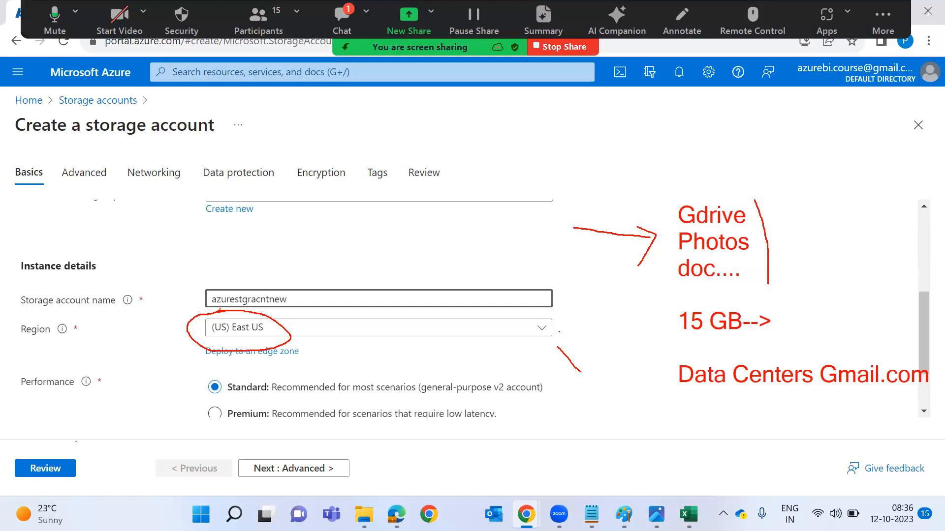
left_click_drag(139, 268, 190, 323)
left_click(330, 229)
type("doc")
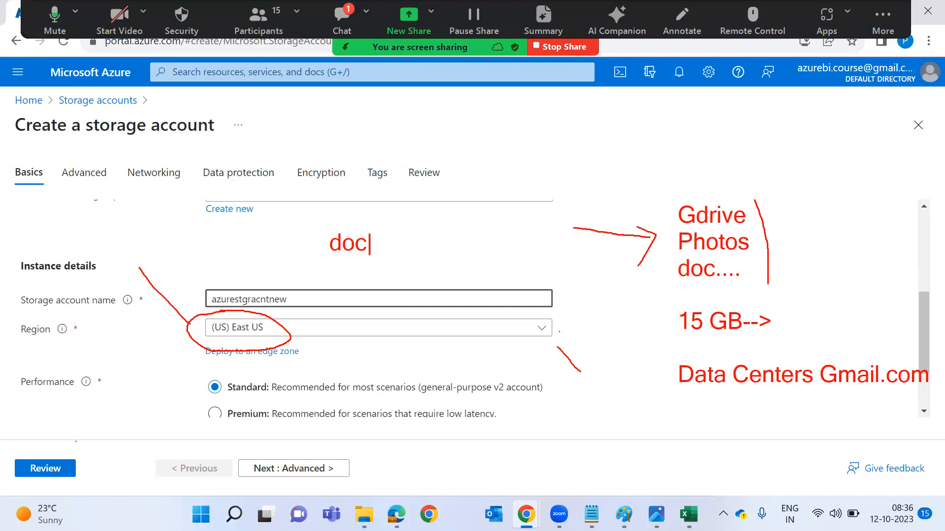
type("t---> india--> ")
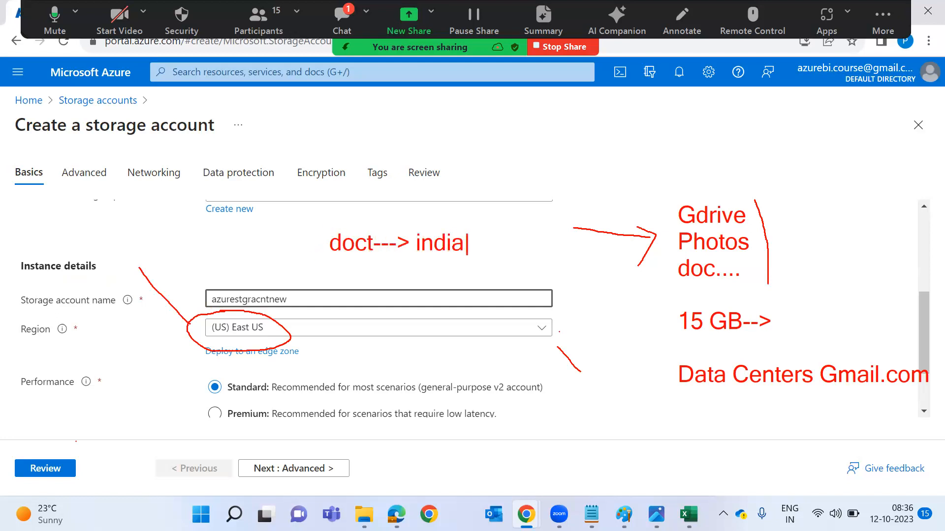
type("East US")
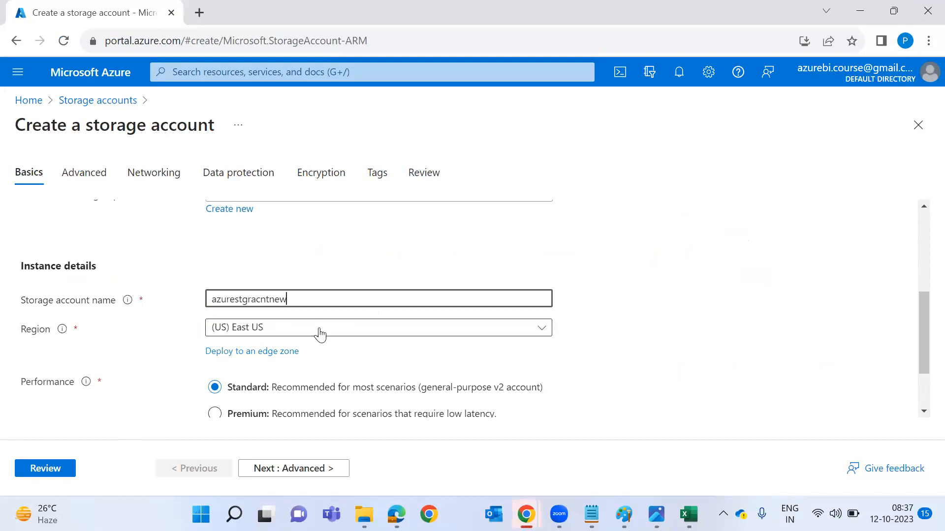
left_click(320, 333)
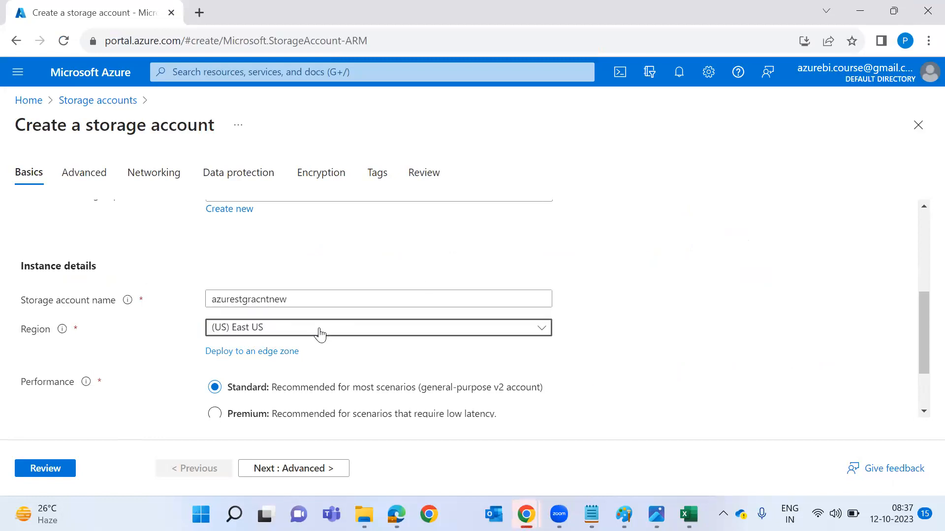
left_click(319, 333)
Review the Region list and close it, keeping East US.
scroll(752, 363, "down", 1)
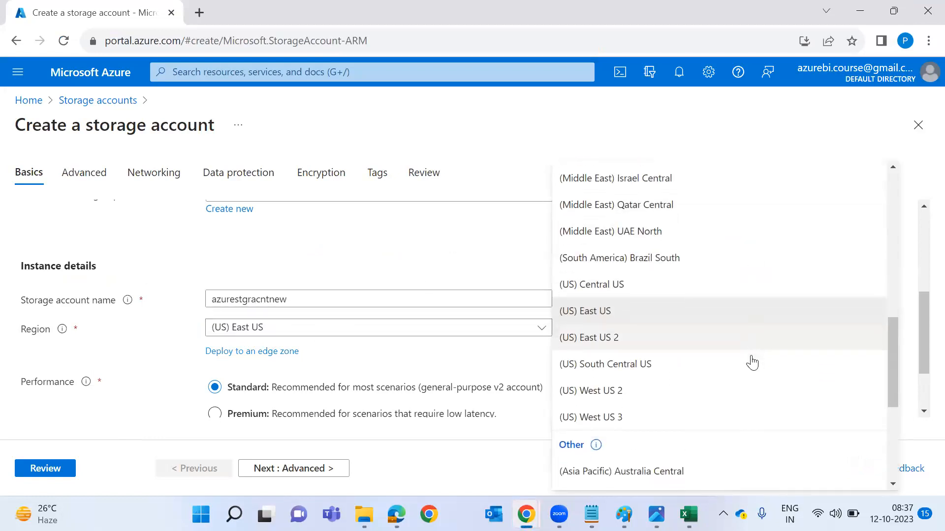
scroll(752, 363, "down", 5)
scroll(752, 363, "down", 1)
scroll(752, 363, "up", 15)
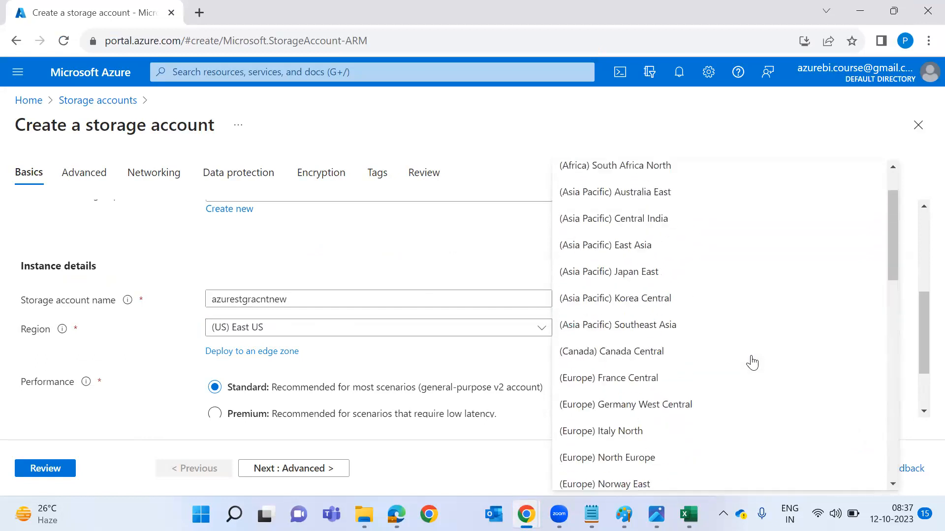
scroll(752, 363, "up", 2)
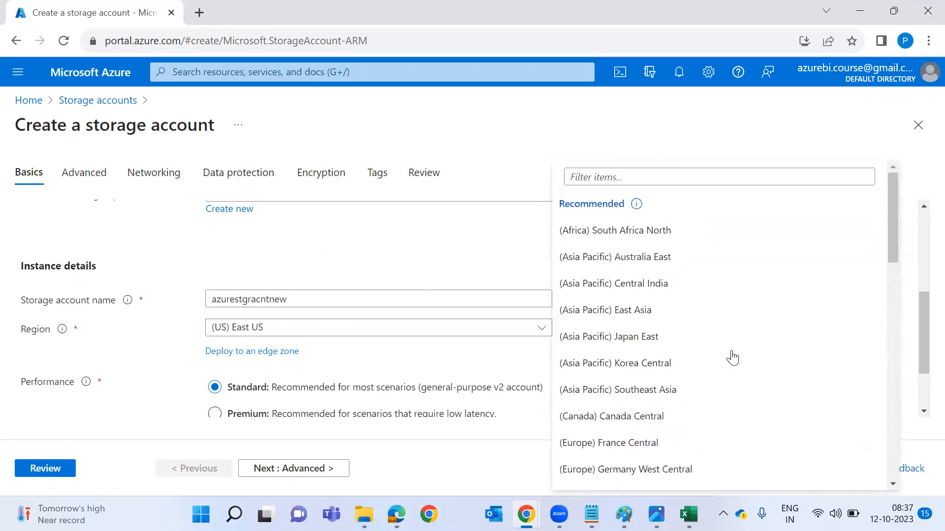
left_click(379, 266)
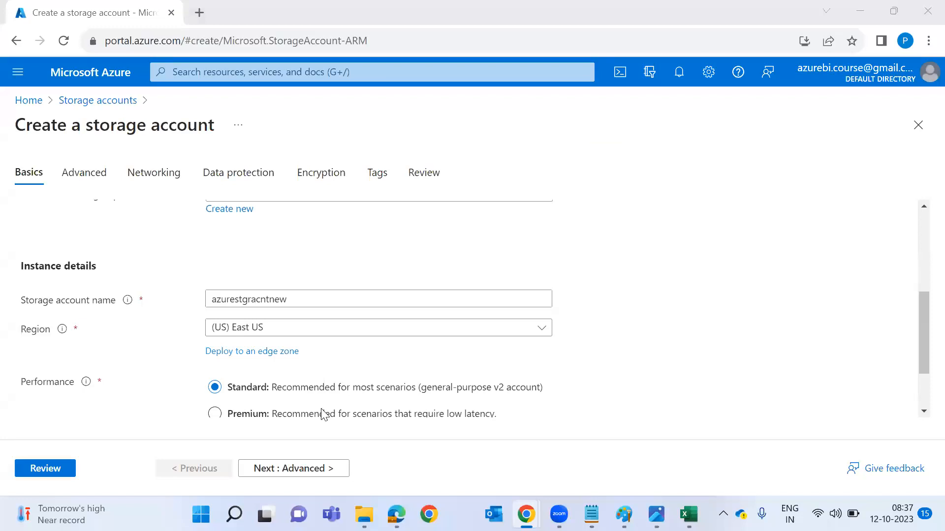
Set Redundancy to Locally-redundant storage (LRS) and draw a data-centre box annotation.
scroll(324, 413, "down", 2)
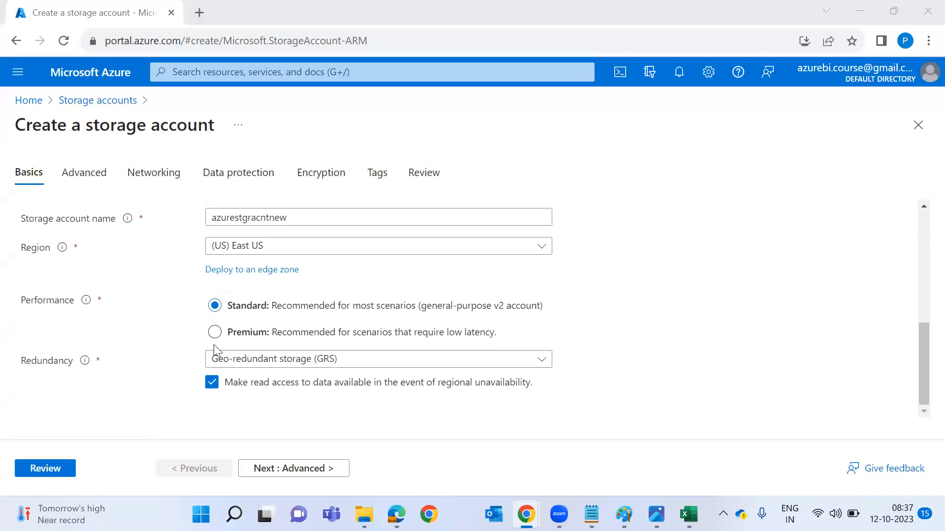
left_click(239, 364)
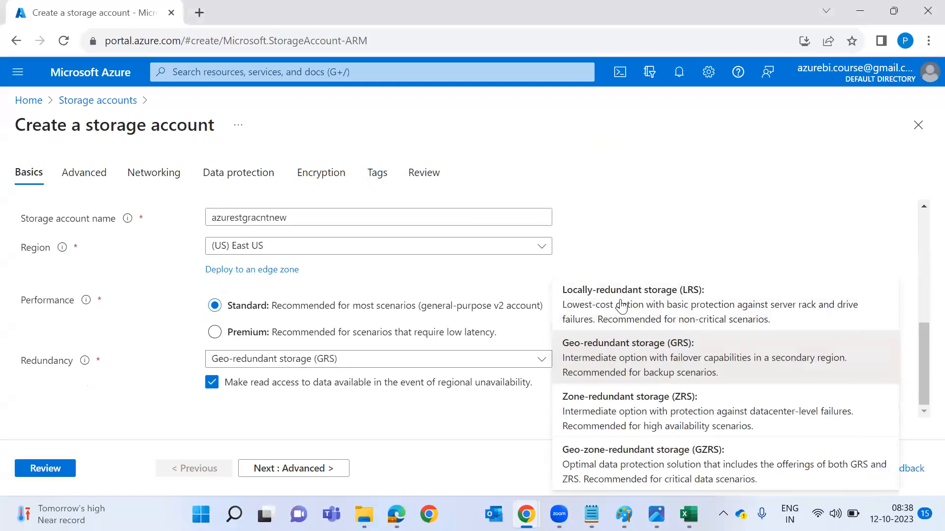
left_click(636, 309)
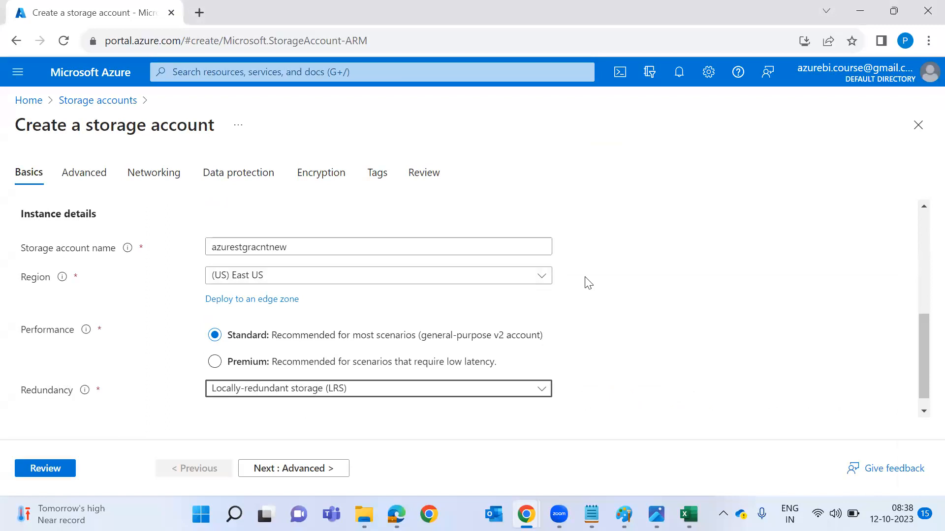
left_click_drag(627, 166, 739, 241)
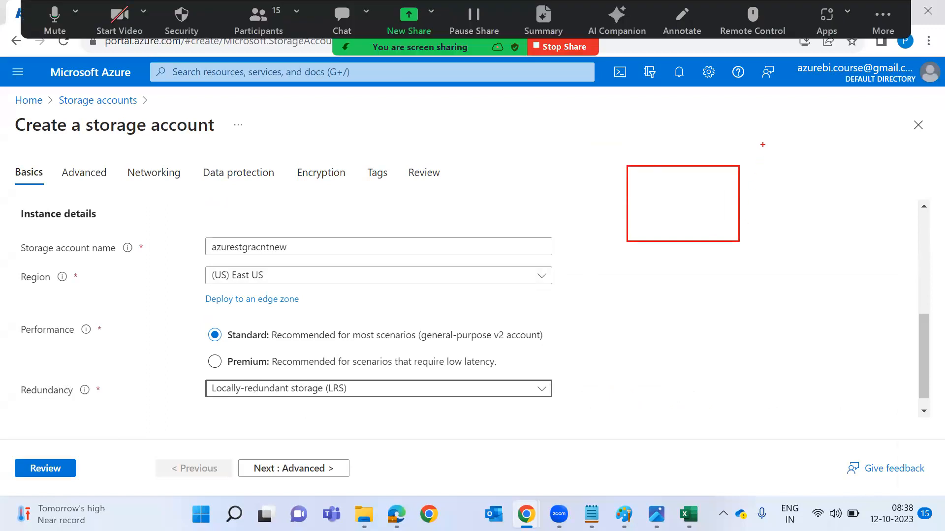
Label the box 'east us', add a second box with a linking arrow, and circle Redundancy.
left_click(688, 131)
type("east us")
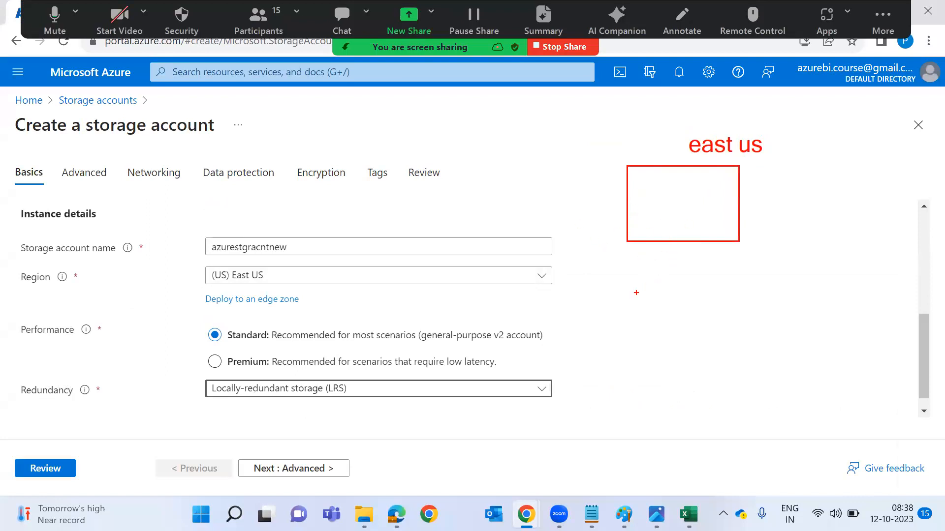
left_click_drag(637, 293, 750, 364)
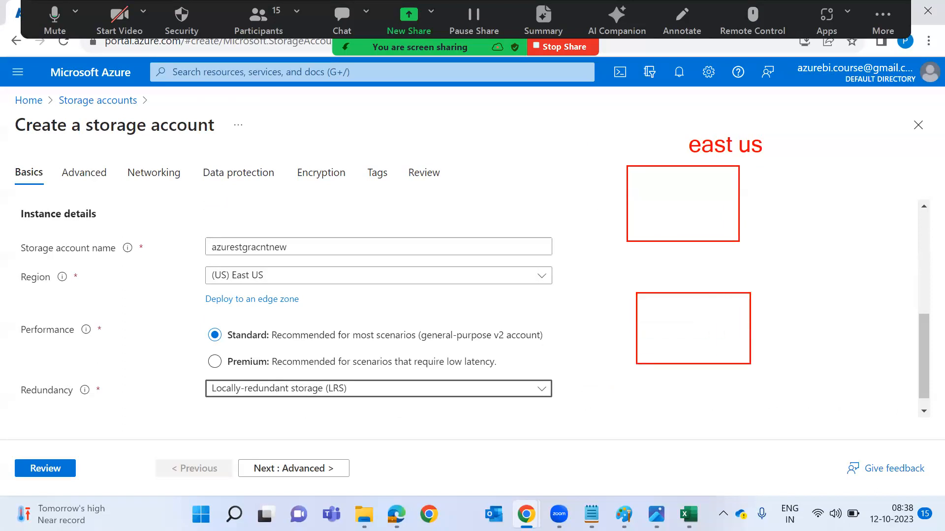
mouse_move(678, 242)
left_mouse_down()
mouse_move(686, 289)
mouse_move(692, 282)
mouse_move(686, 289)
left_mouse_up()
mouse_move(48, 378)
left_mouse_down()
mouse_move(25, 370)
mouse_move(61, 421)
mouse_move(54, 365)
mouse_move(41, 373)
left_mouse_up()
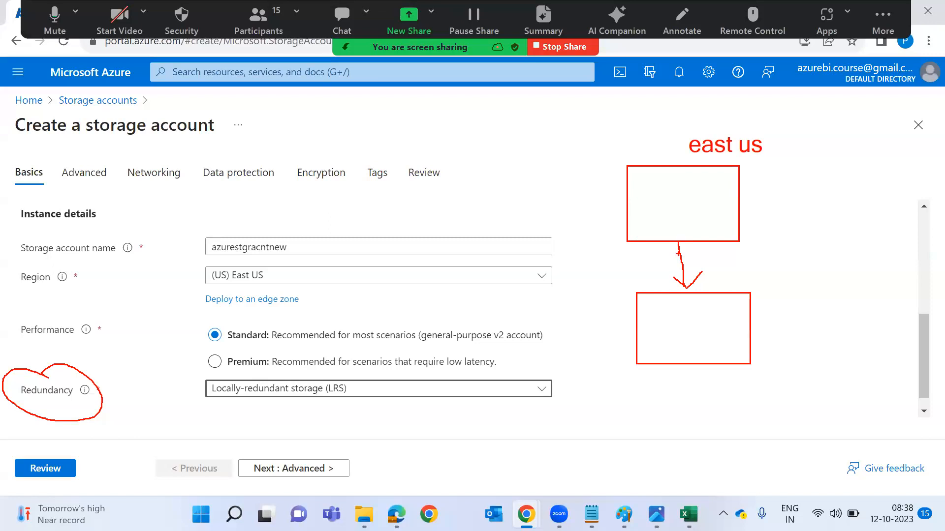
Write a red note reading 'Mindtree..', 'MS--> Contr' and 'Azure-->' beside the boxes.
left_click(764, 256)
type("Mind")
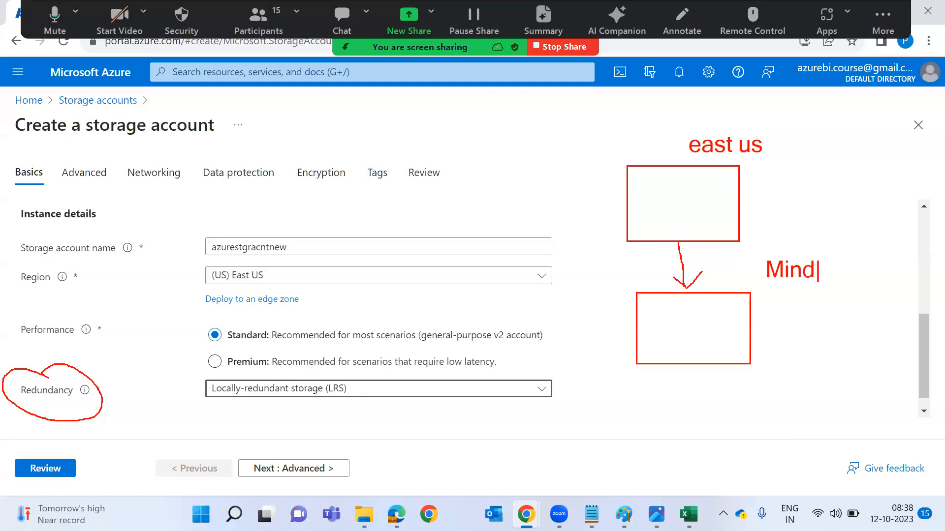
type("tree..")
key("Return")
type("MS--> ")
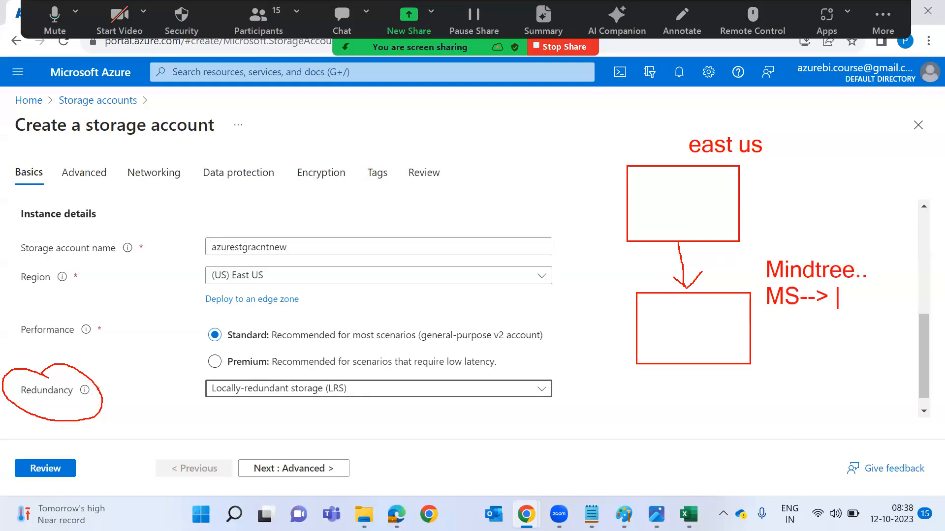
type("Contr")
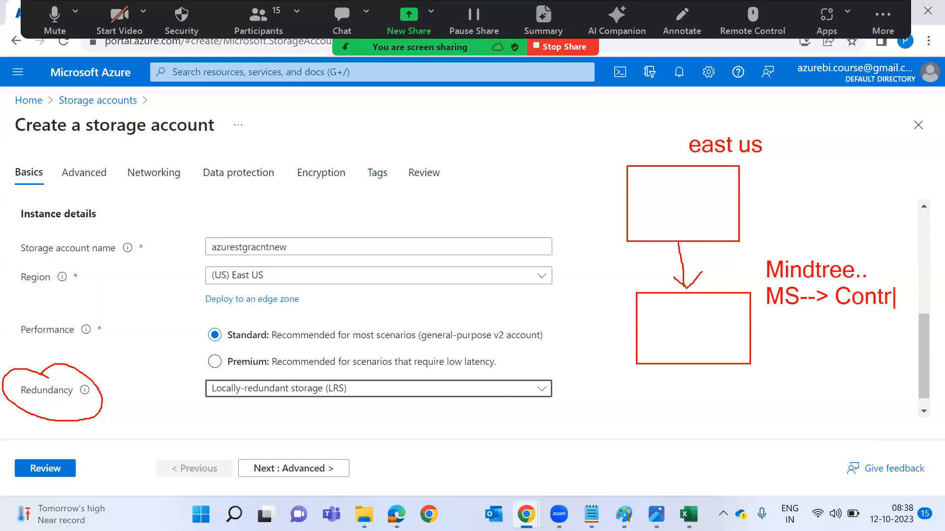
key("Return")
type("Azure-->")
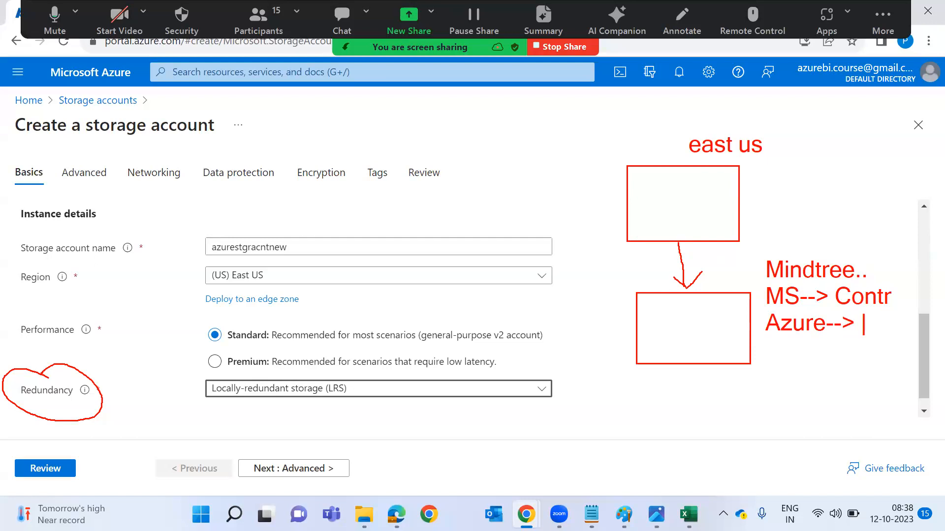
Draw red strokes linking the boxes to the Mindtree, MS and Azure notes, underlining Azure.
left_click_drag(726, 306, 759, 298)
left_click_drag(844, 217, 828, 266)
left_click_drag(779, 339, 830, 337)
left_click_drag(793, 303, 823, 324)
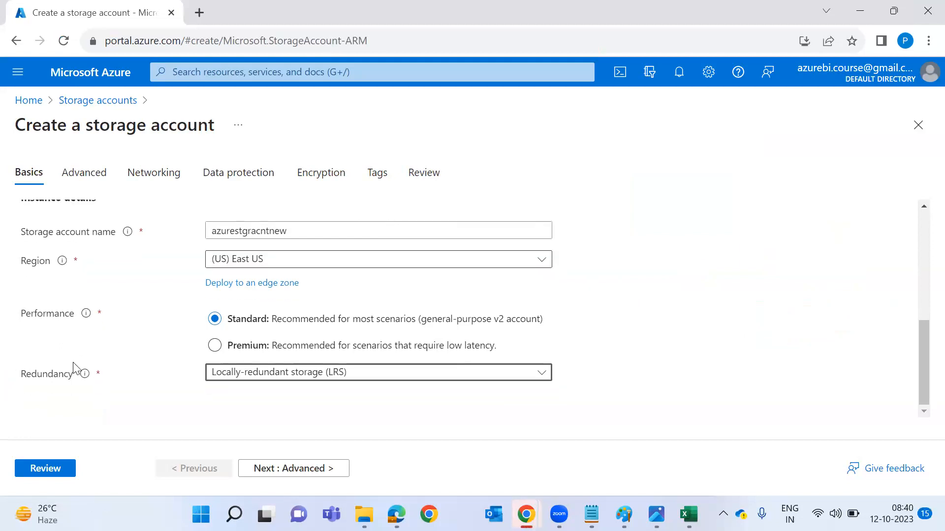
Review and create the azurestgracntnew storage account, then load portal.azure.com in a new tab.
left_click(48, 472)
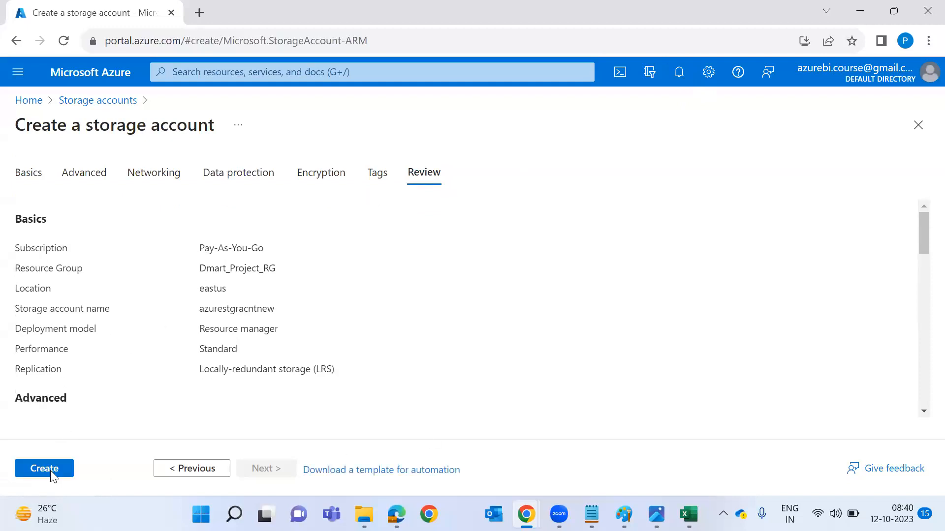
left_click(51, 471)
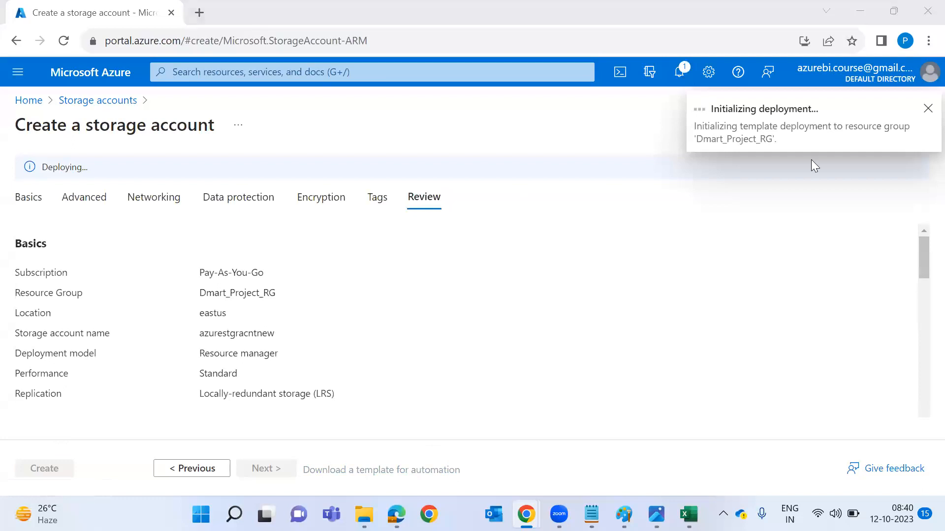
left_click(199, 12)
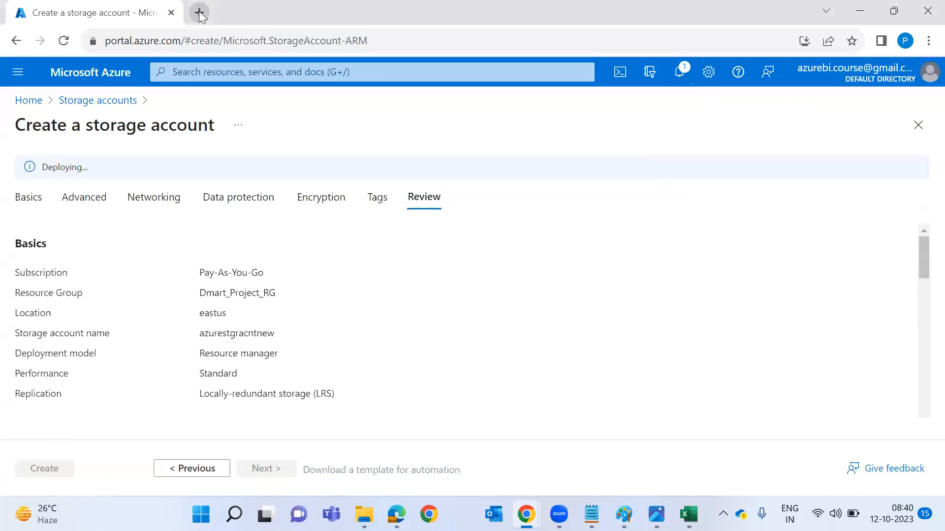
type("portal.azure.com")
key("Return")
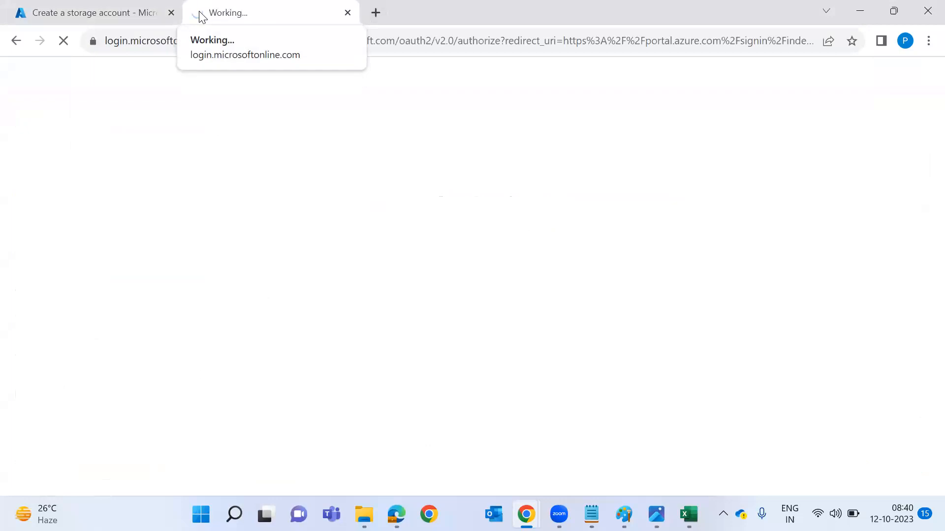
left_click(140, 6)
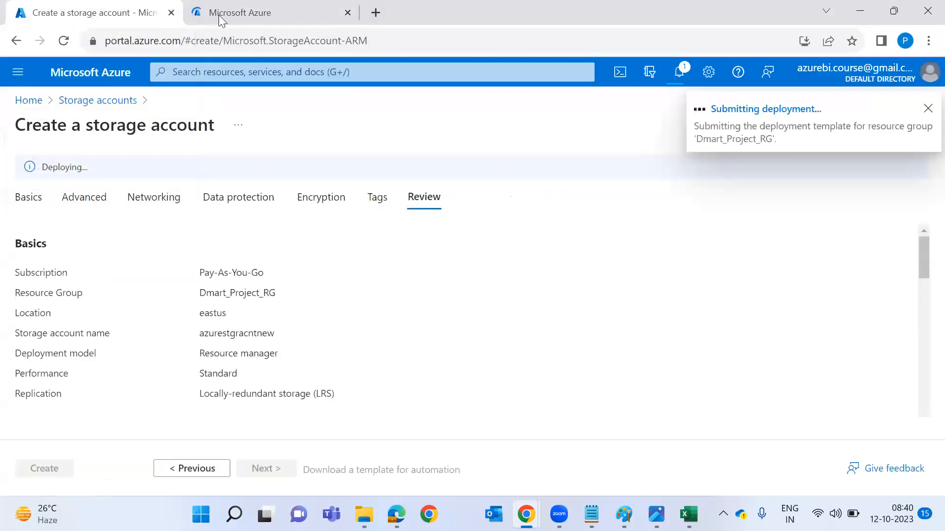
In the new portal tab, open the empty Data factories list and start a new data factory.
left_click(219, 14)
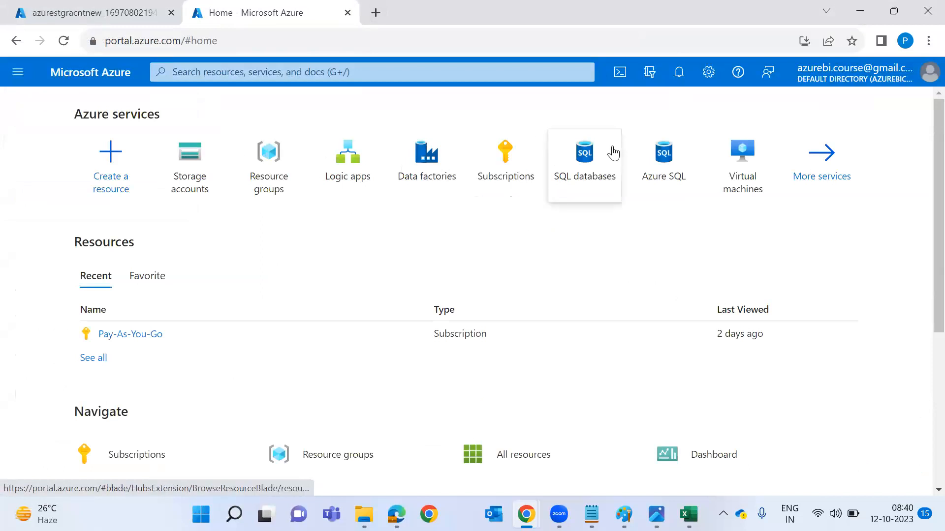
left_click(436, 173)
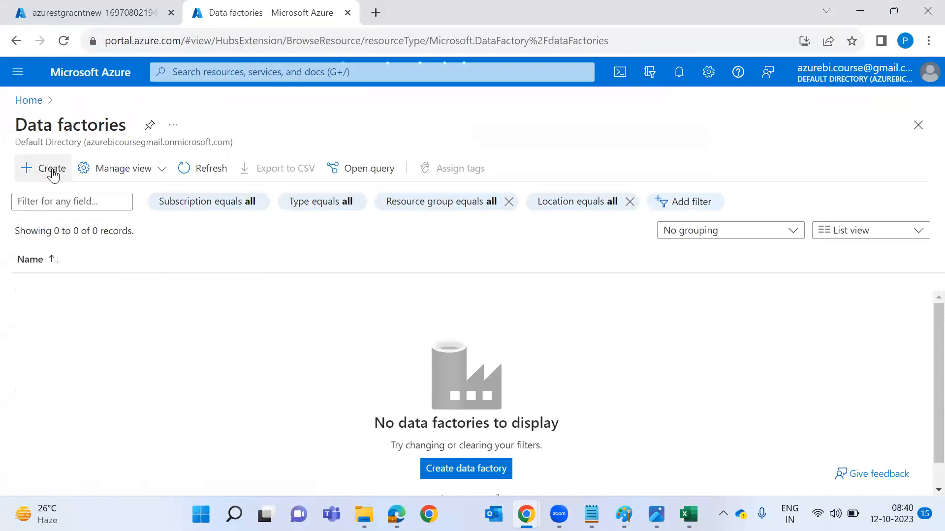
left_click(52, 168)
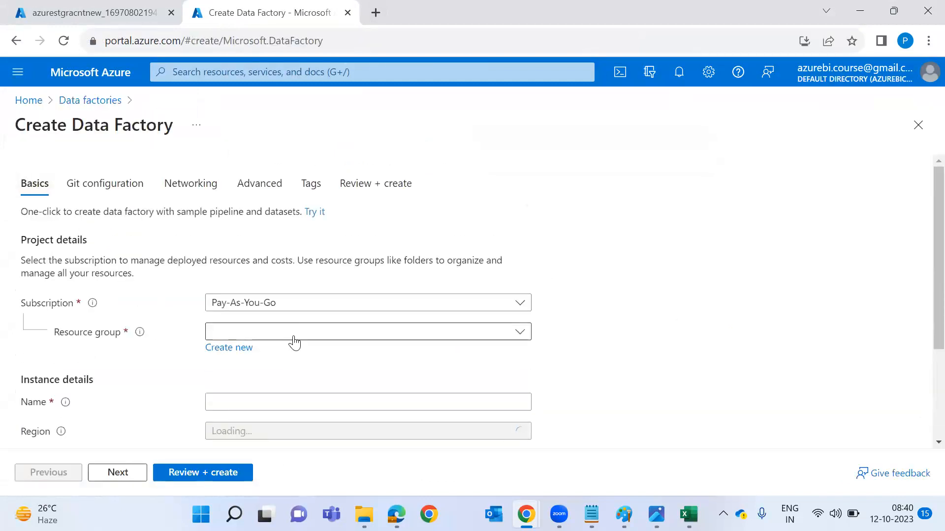
Place the data factory in Dmart_Project_RG, name it testadfnew121, and keep version V2.
left_click(294, 343)
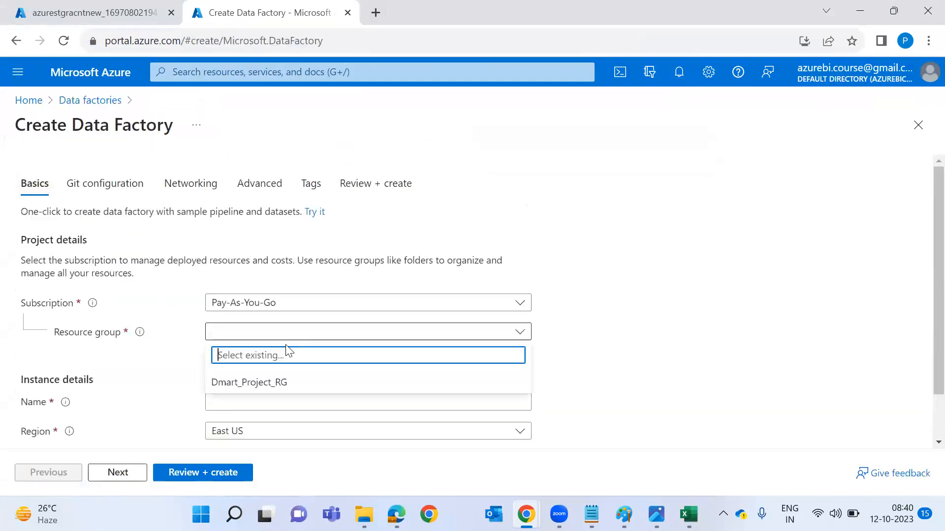
left_click(261, 389)
left_click(261, 398)
type("testadfnew21")
scroll(204, 415, "down", 2)
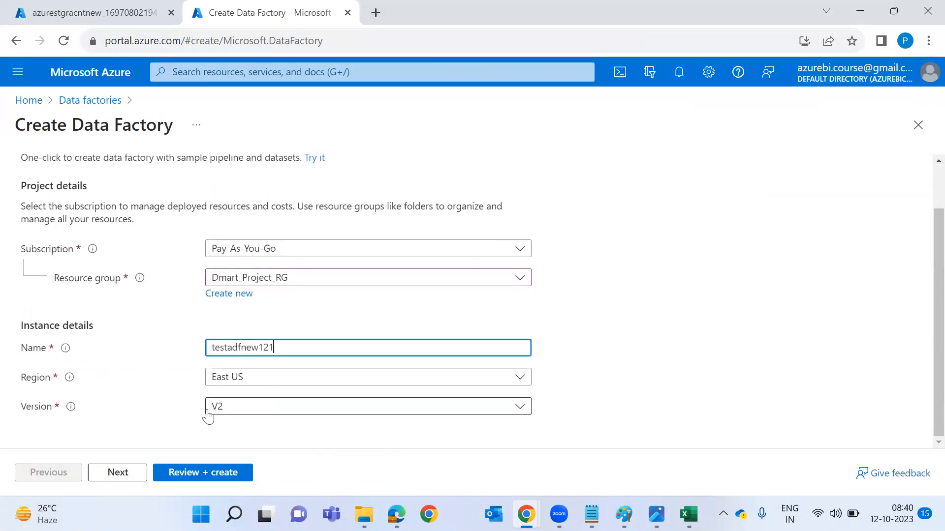
left_click(258, 408)
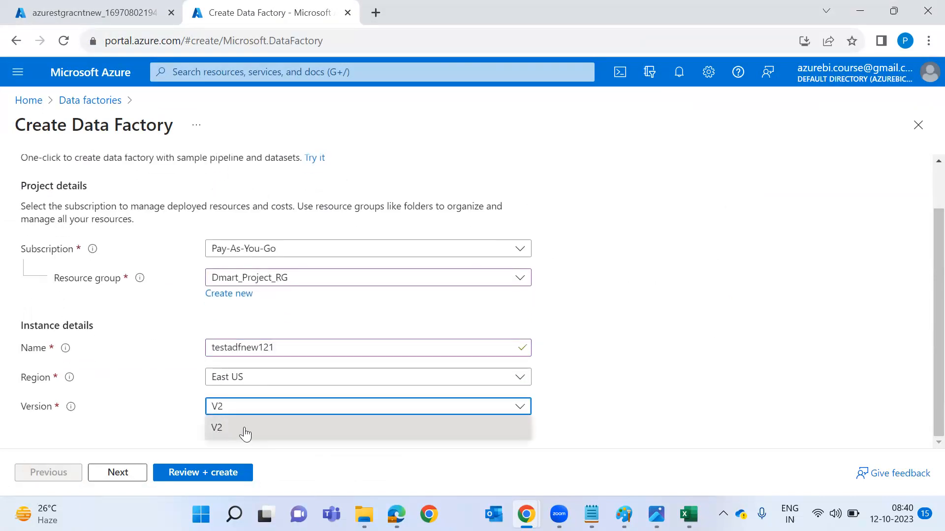
left_click(253, 433)
Choose 'Configure Git later' on the Git configuration and send the factory to Review + create.
left_click(203, 473)
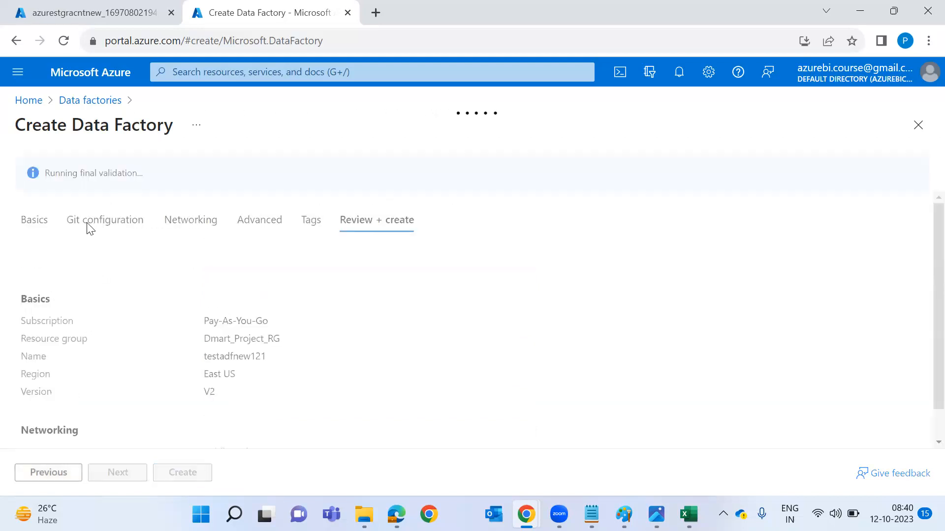
left_click(98, 188)
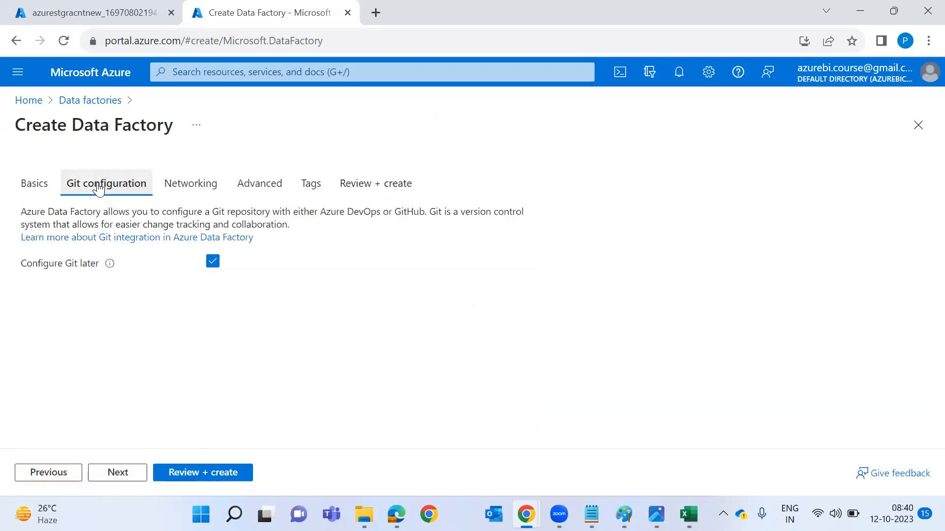
left_click(212, 262)
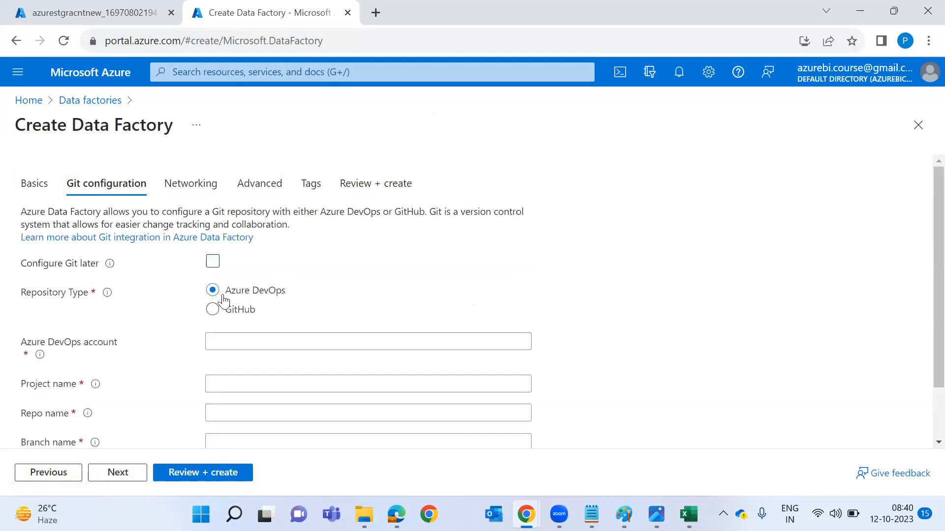
left_click(214, 266)
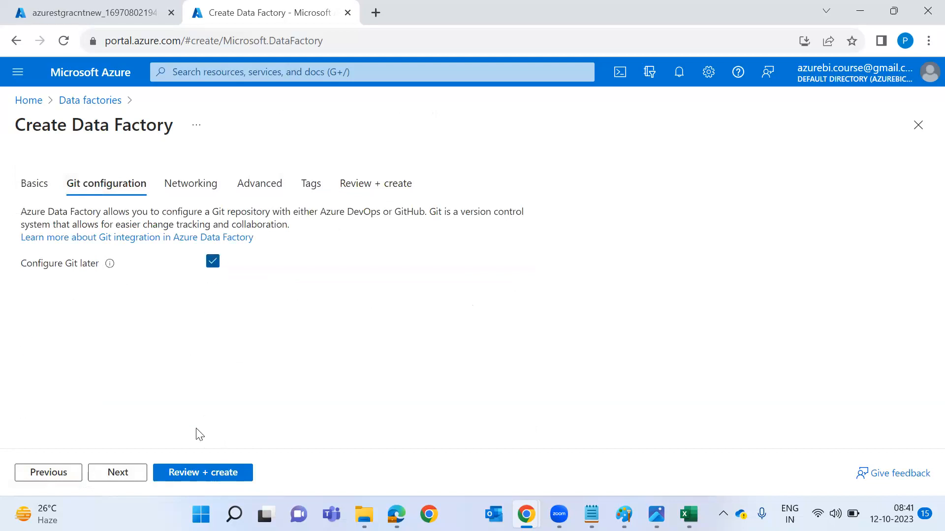
left_click(199, 476)
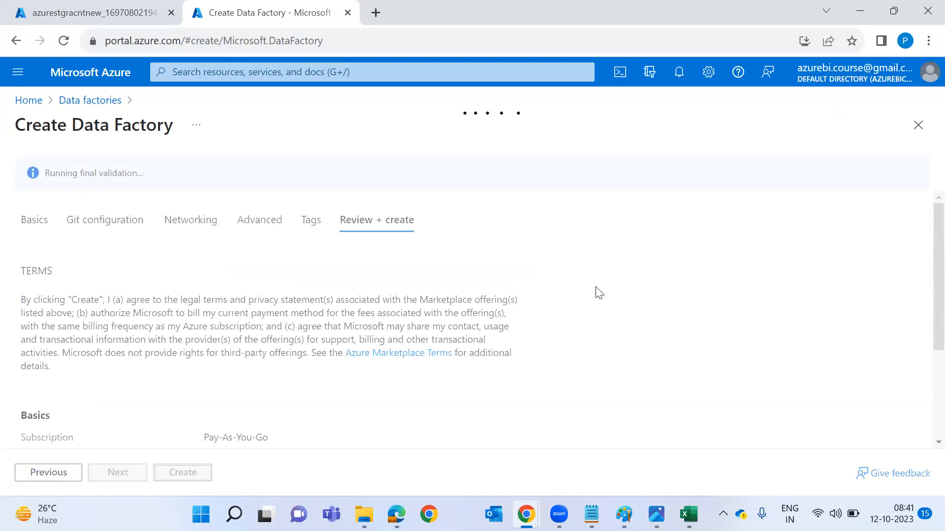
Type a red note listing Visual Studio, SSIS, ETL and Azure Service, correcting typos.
type("isual ")
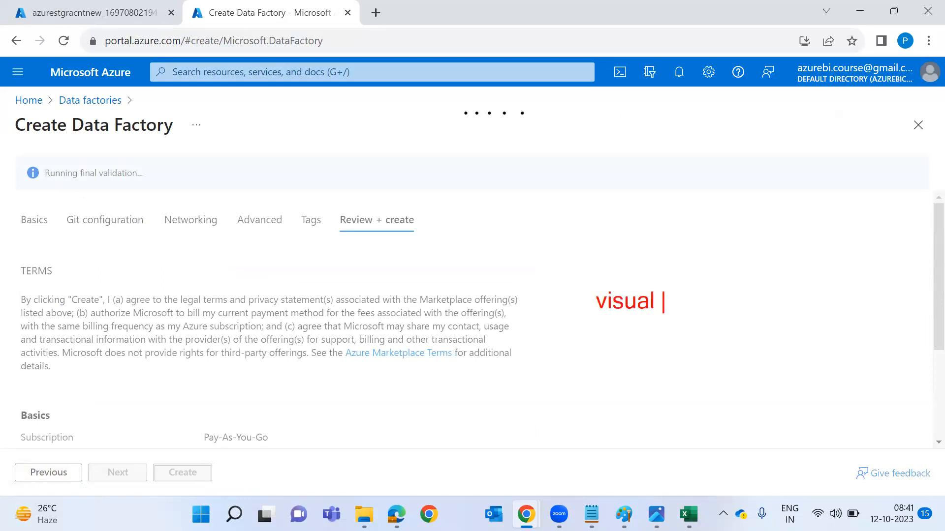
type("StudioSSI")
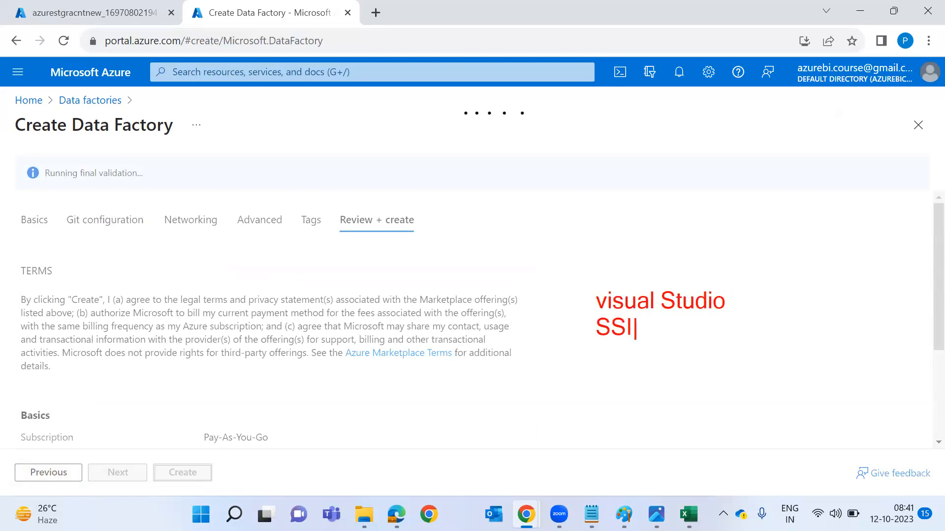
type("S etl Azure Servce")
key("BackSpace")
key("BackSpace")
type("ce")
key("BackSpace")
key("BackSpace")
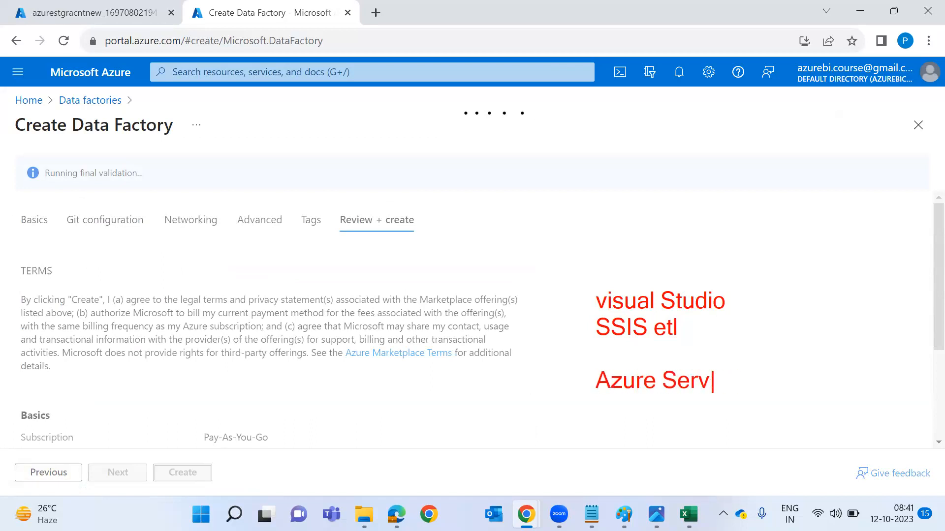
key("BackSpace")
Clear the notes, create testadfnew121, and check the completed storage account deployment.
key("Escape")
left_click(188, 474)
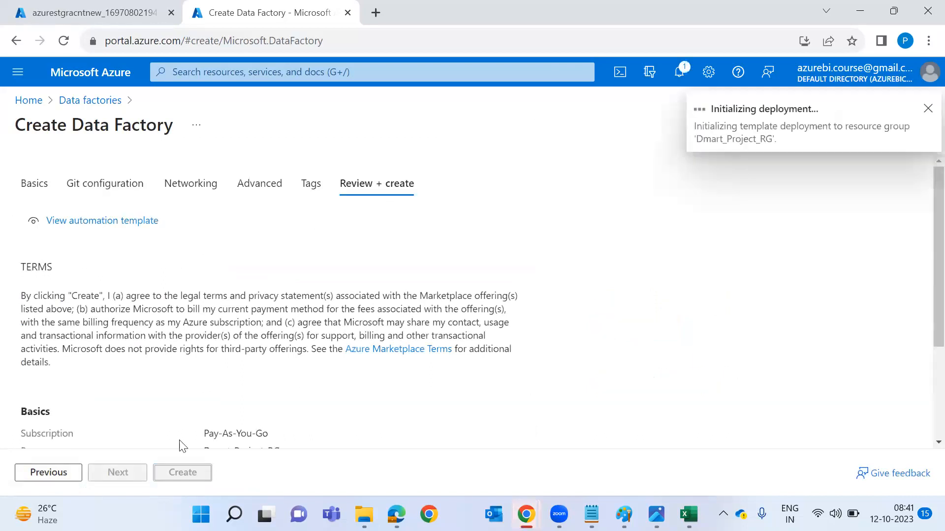
left_click(83, 13)
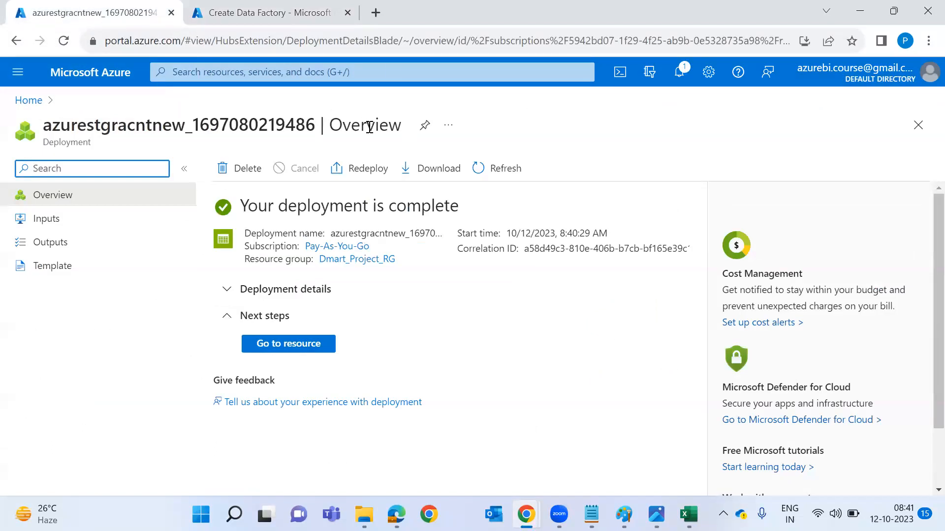
Open azurestgracntnew's Overview from notifications, showing Succeeded, StorageV2 and LRS, then return to the data factory tab.
left_click(681, 78)
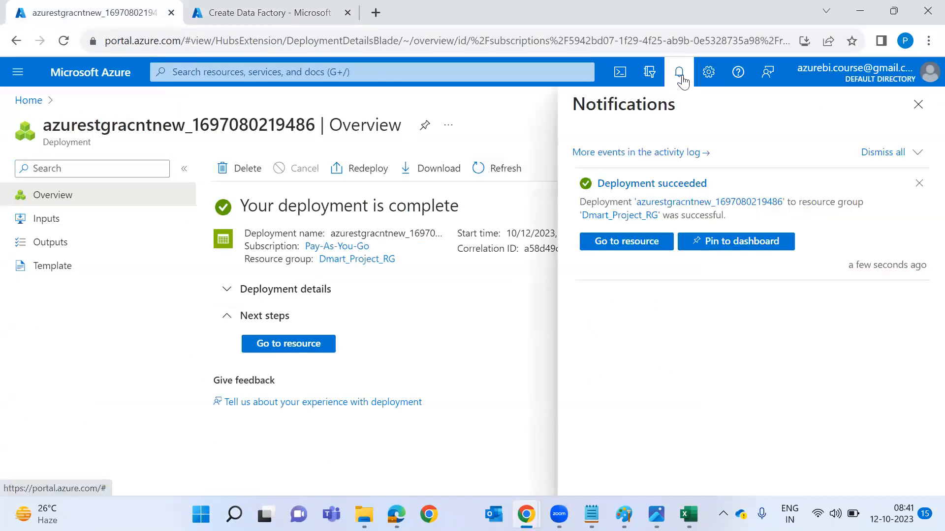
left_click(301, 345)
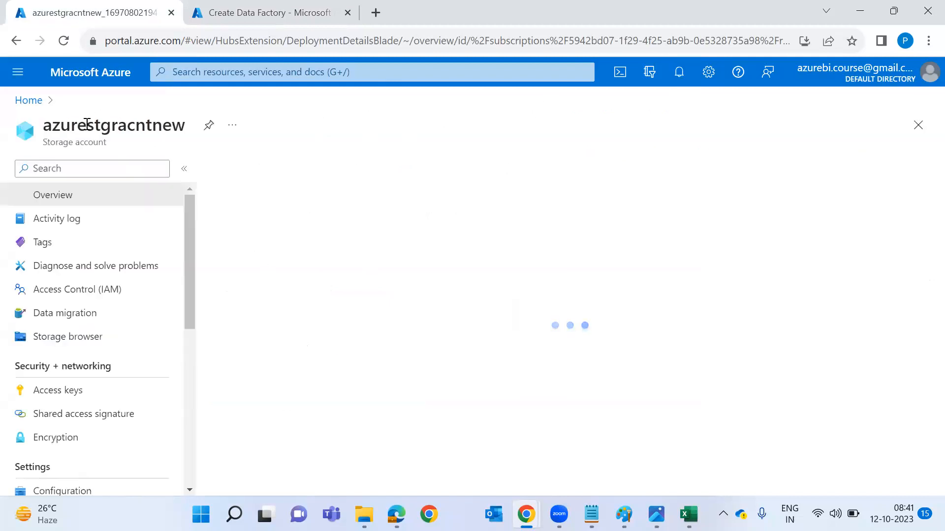
double_click(86, 124)
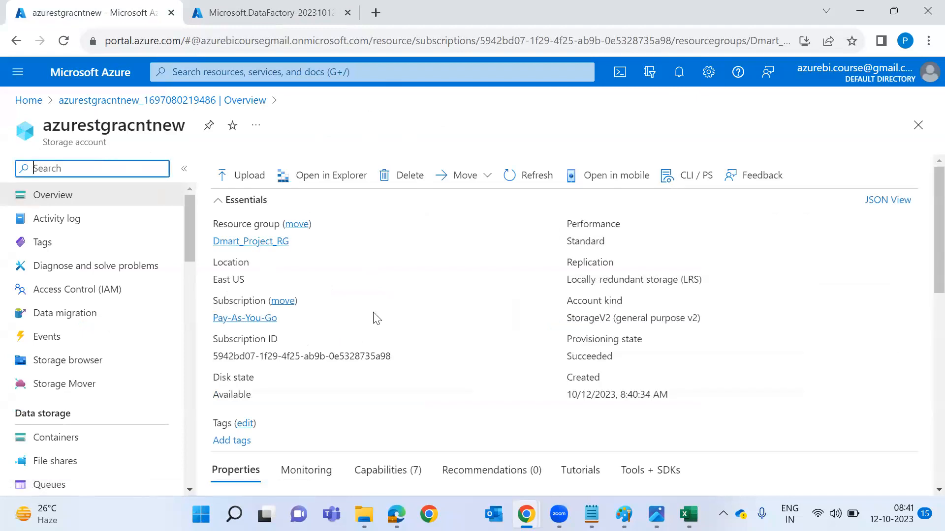
scroll(474, 362, "down", 2)
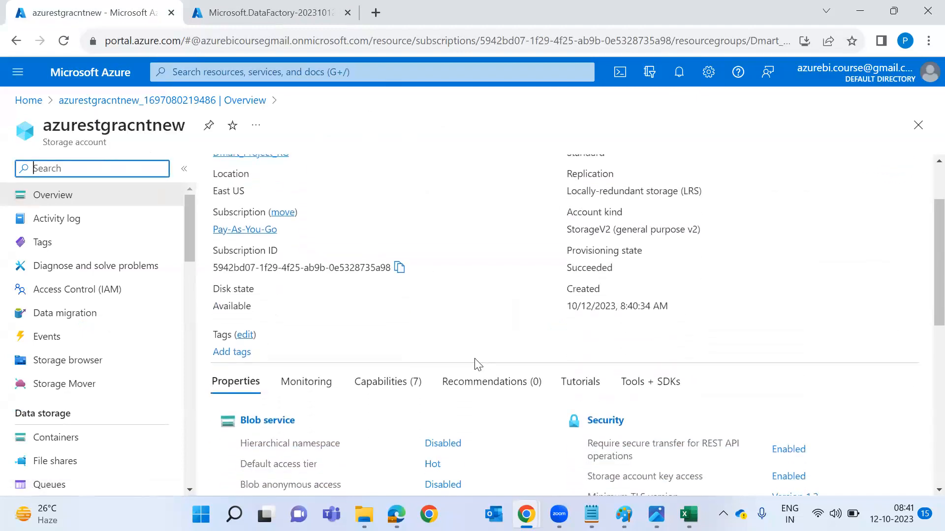
scroll(475, 363, "down", 3)
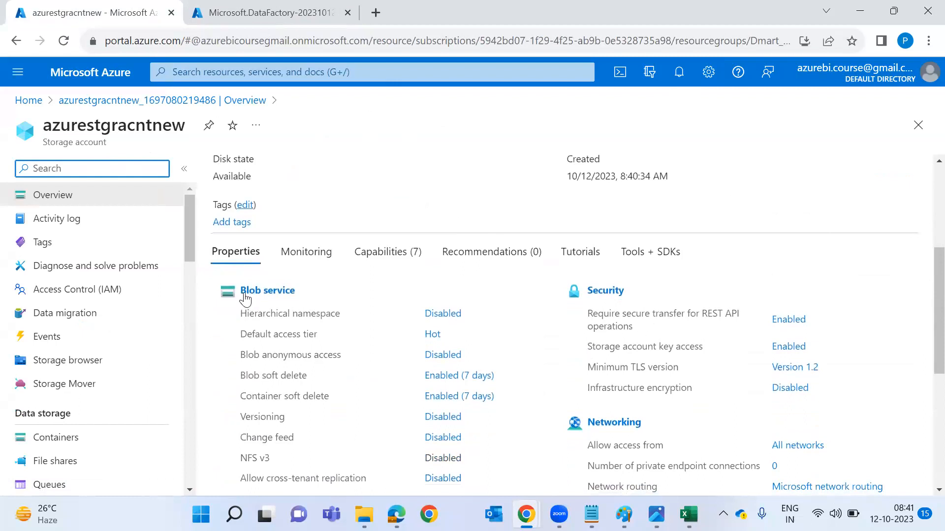
scroll(293, 302, "down", 3)
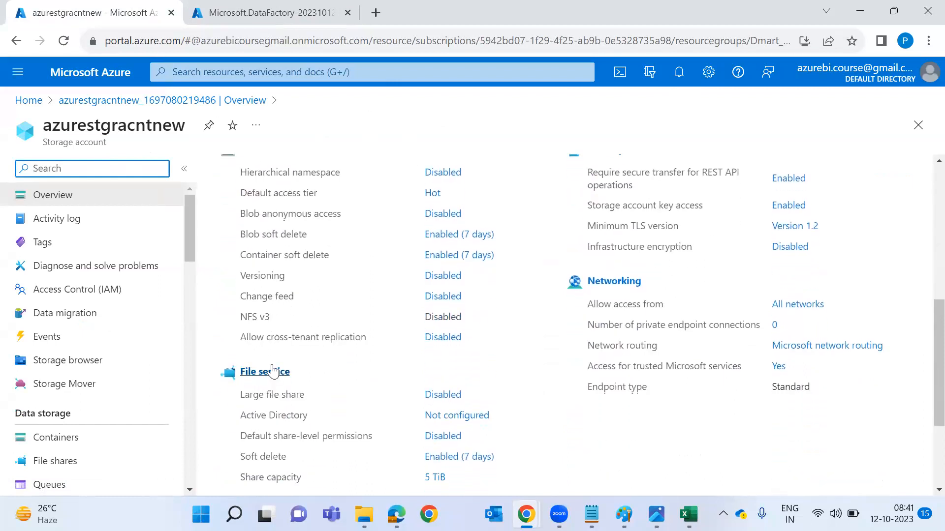
scroll(270, 369, "up", 1)
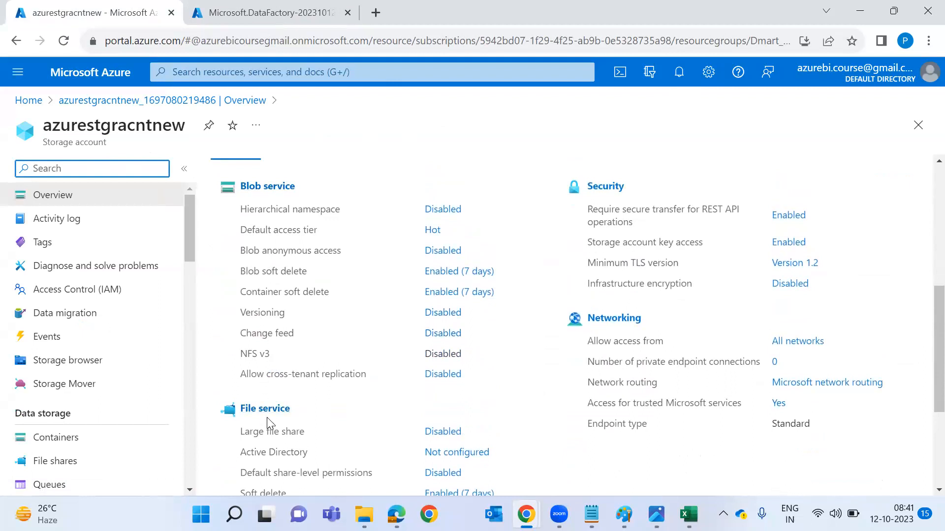
scroll(270, 423, "down", 3)
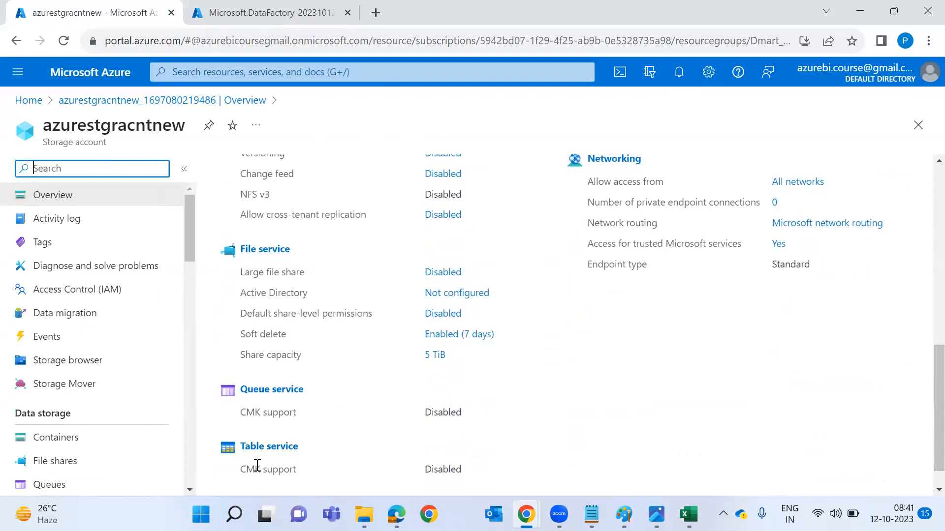
scroll(312, 419, "up", 5)
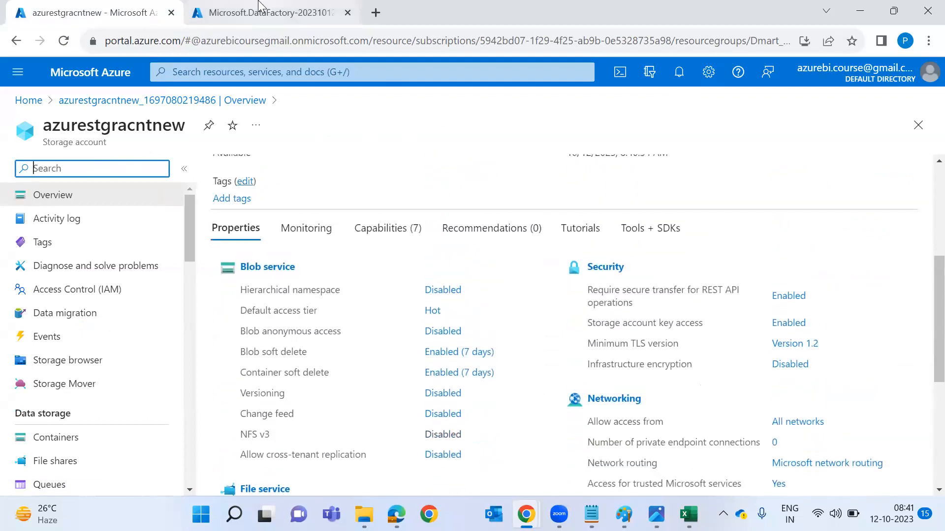
left_click(259, 6)
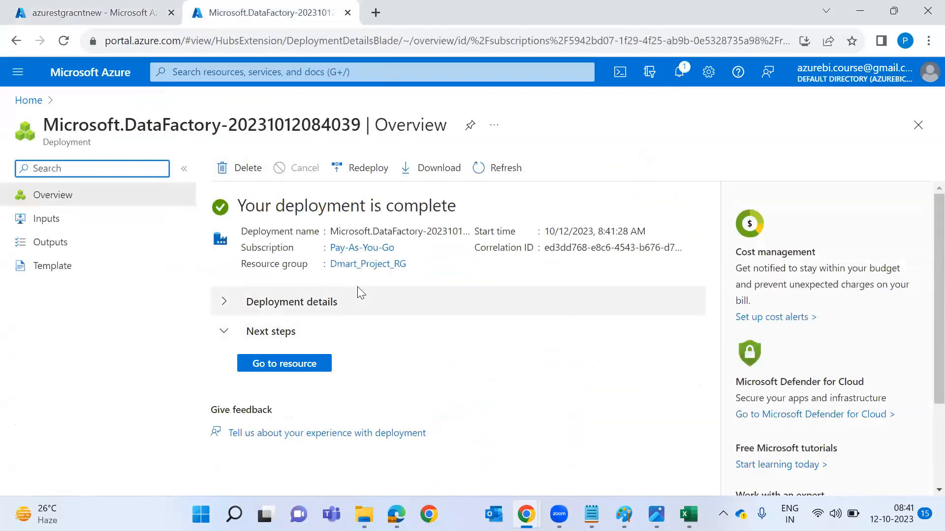
Open the testadfnew121 resource, launch Data Factory Studio, and move the studio into its own window.
left_click(309, 365)
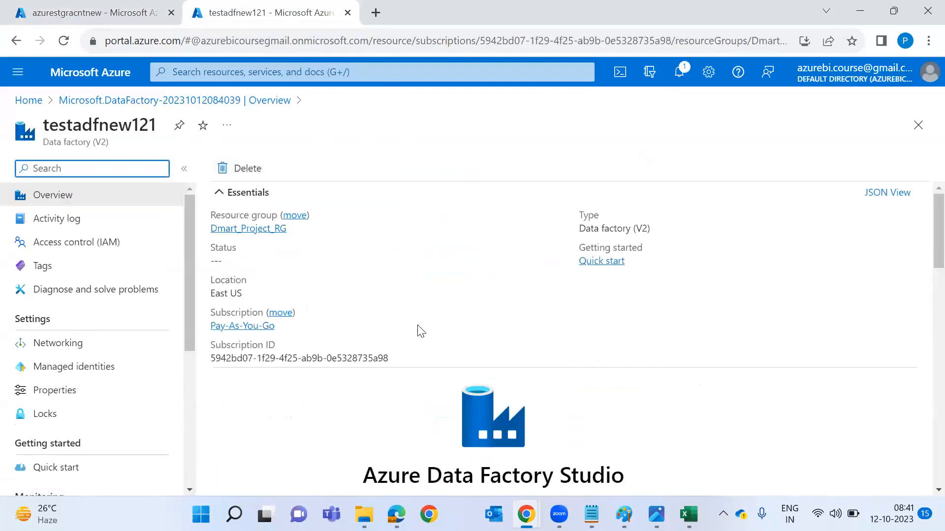
scroll(463, 388, "down", 2)
scroll(502, 433, "down", 1)
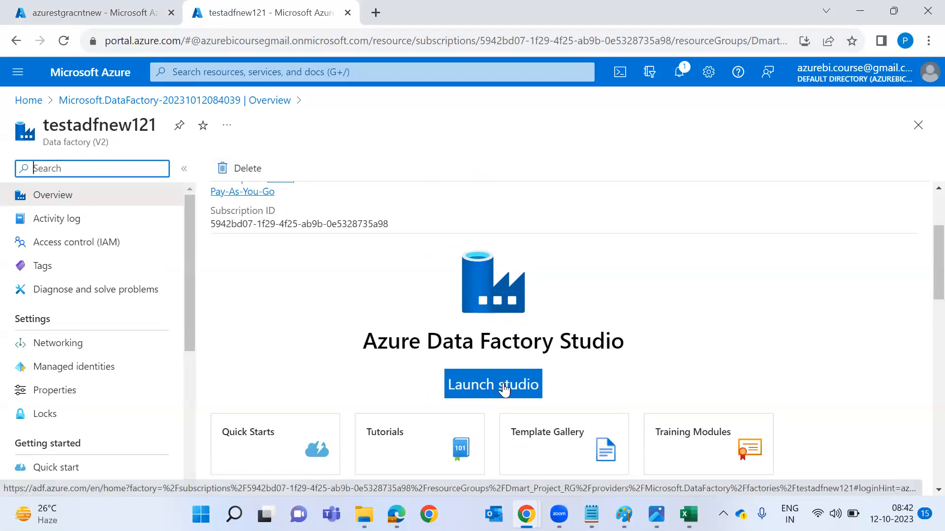
left_click(504, 388)
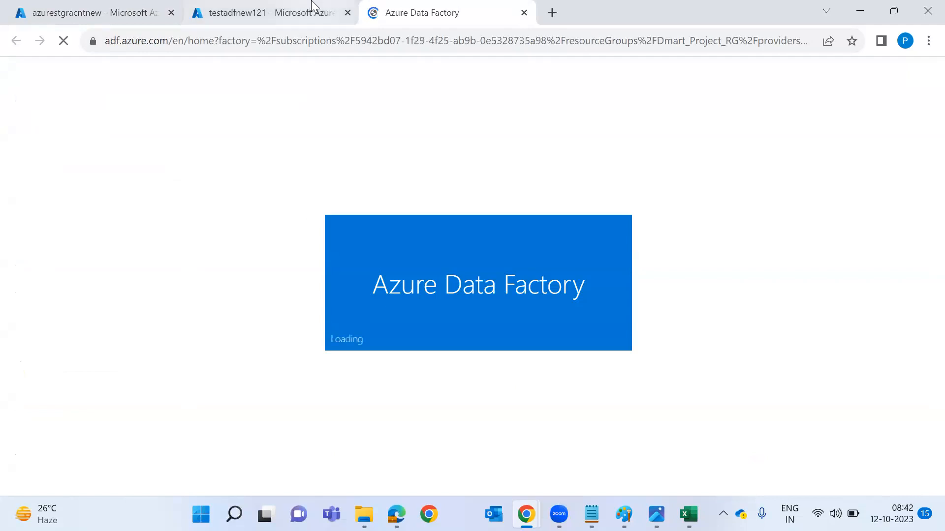
left_click_drag(415, 9, 450, 75)
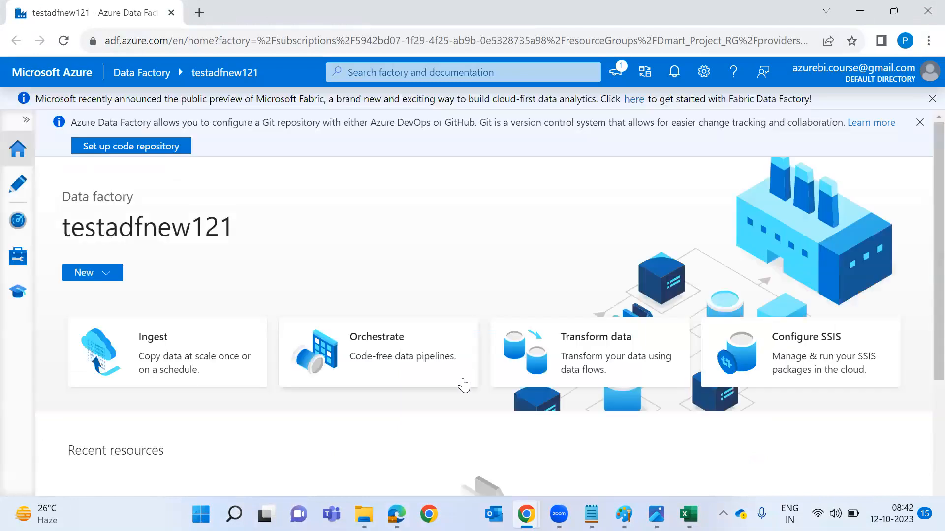
key("alt+Tab")
key("alt+Tab")
key("alt+Tab")
key("alt+Tab")
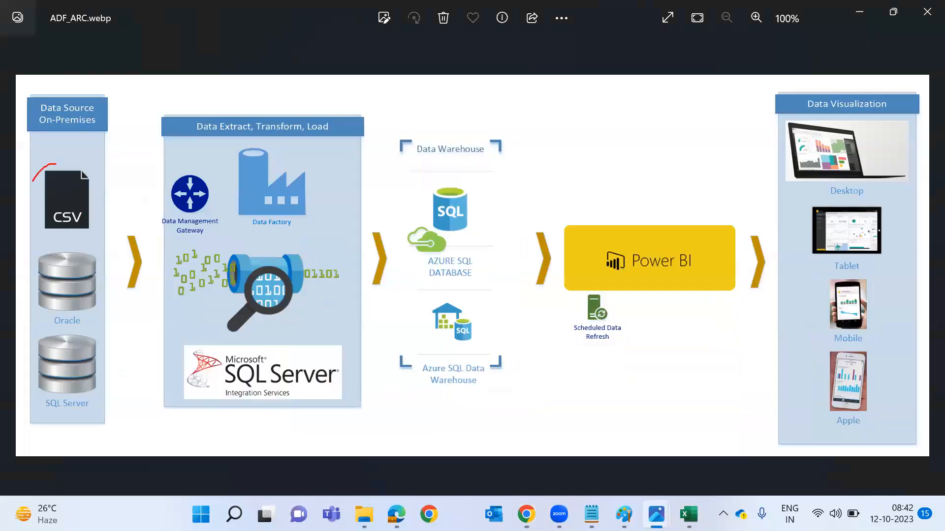
Circle the CSV, Data Factory and Azure SQL stages on the ADF_ARC diagram, then go back to the storage account.
mouse_move(32, 181)
left_mouse_down()
mouse_move(63, 120)
mouse_move(20, 180)
left_mouse_up()
mouse_move(271, 151)
left_mouse_down()
mouse_move(323, 197)
mouse_move(231, 163)
left_mouse_up()
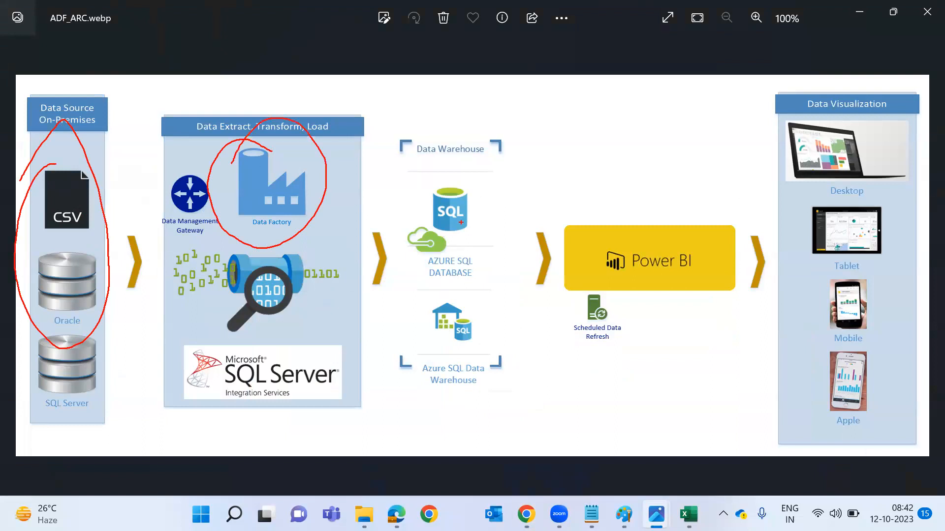
mouse_move(479, 192)
left_mouse_down()
mouse_move(393, 246)
mouse_move(438, 190)
left_mouse_up()
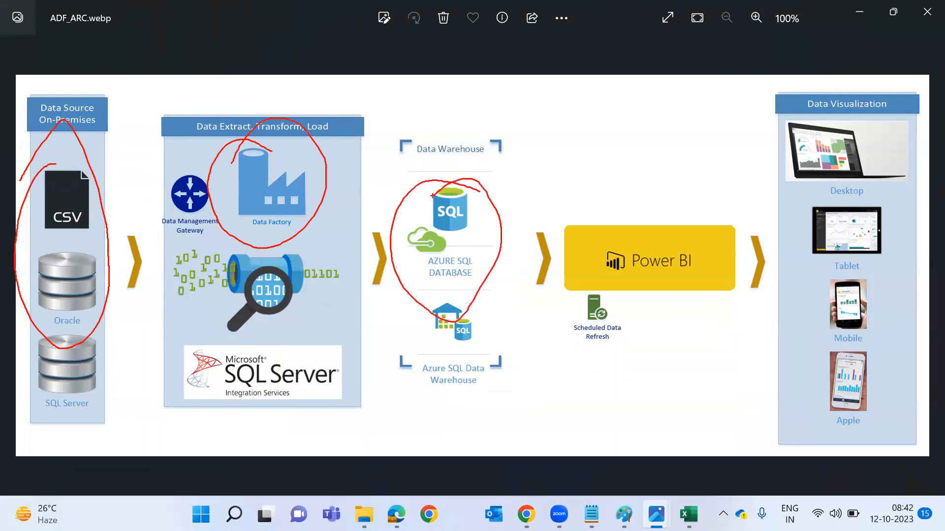
key("Escape")
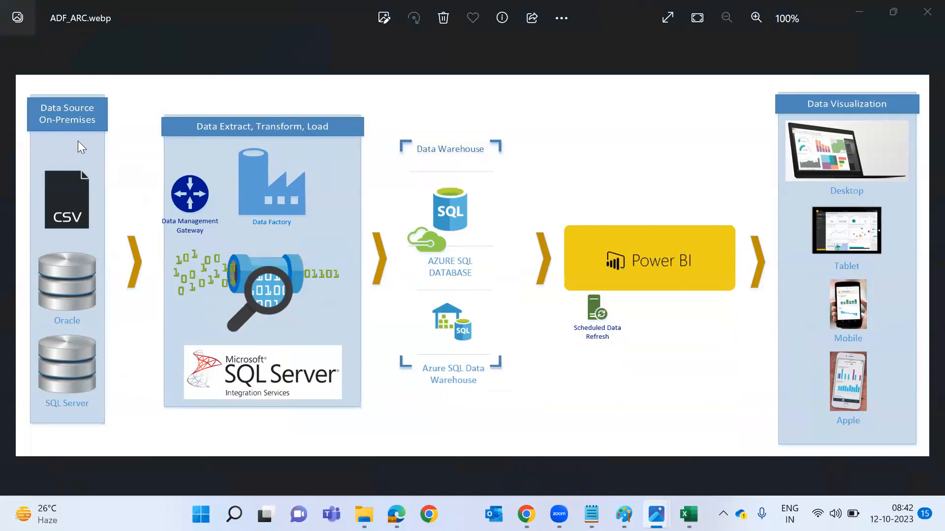
key("alt+Tab")
key("alt+Tab")
left_click(35, 11)
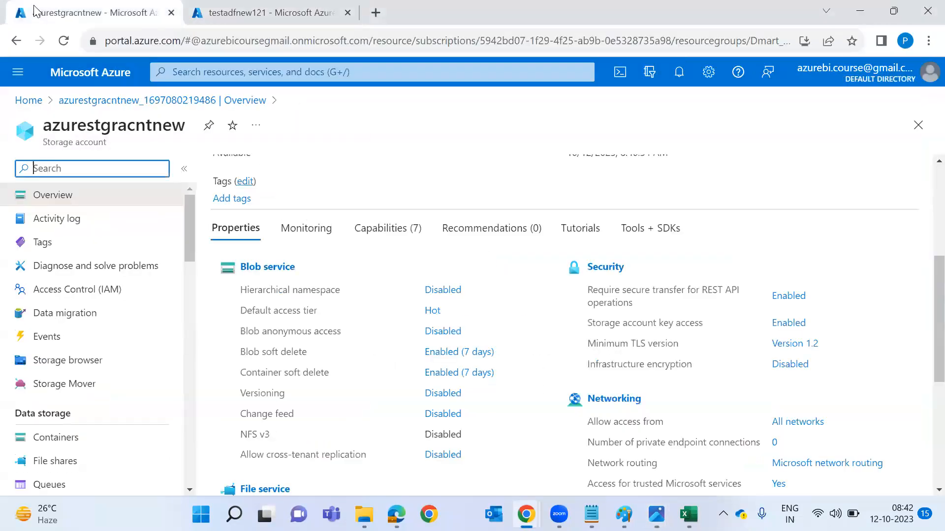
Create a new container named datalogsconatiner in the storage account.
left_click(56, 438)
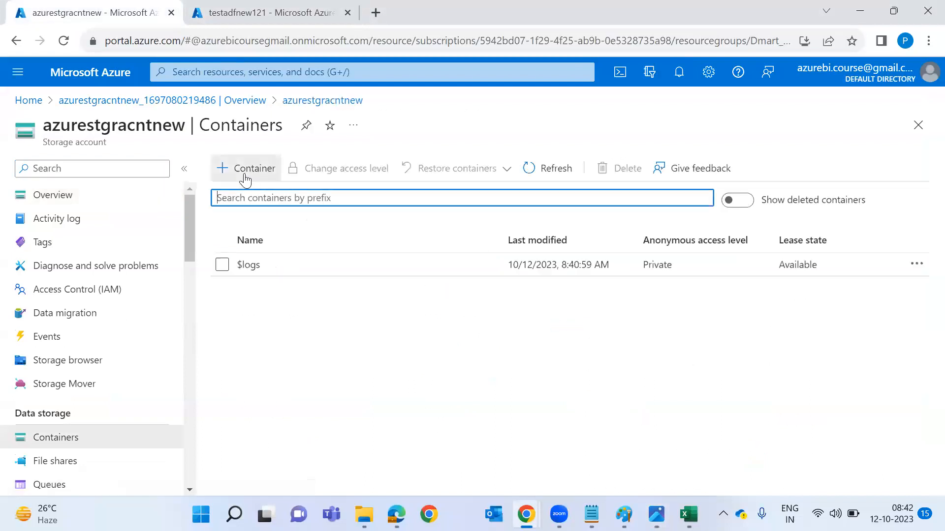
left_click(245, 171)
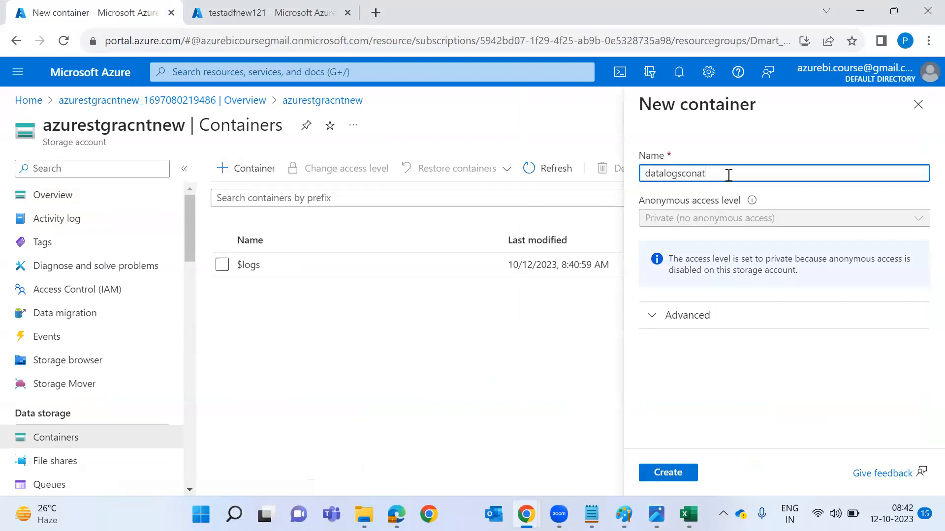
type("datalogsconatiner")
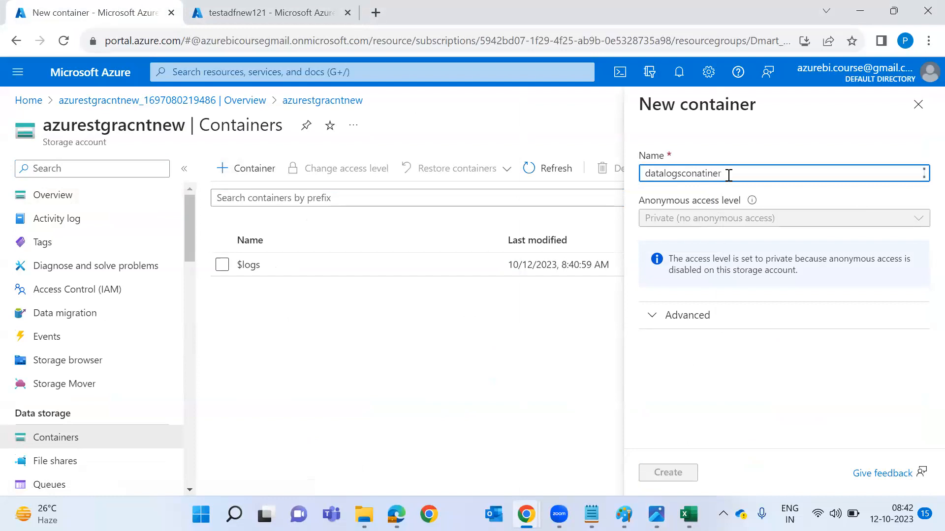
key("Return")
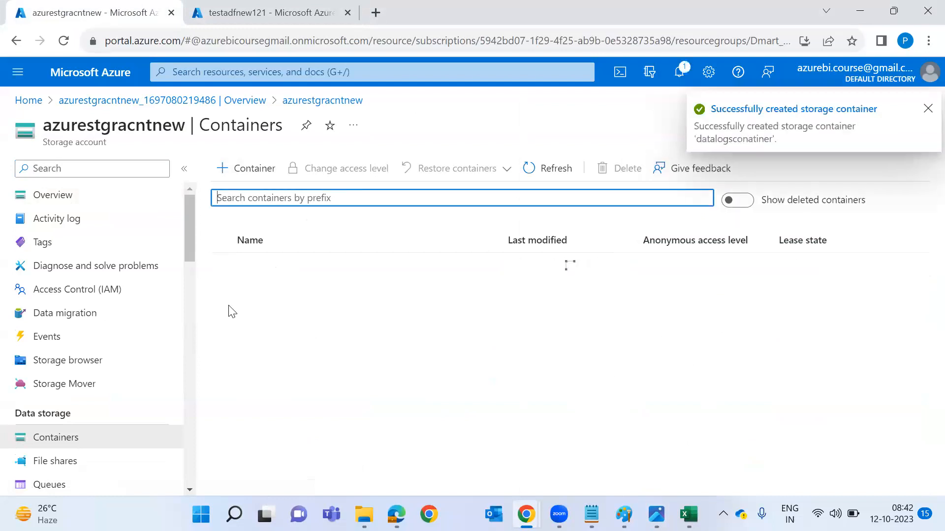
Open datalogsconatiner and start an upload by browsing for a local file.
left_click(251, 289)
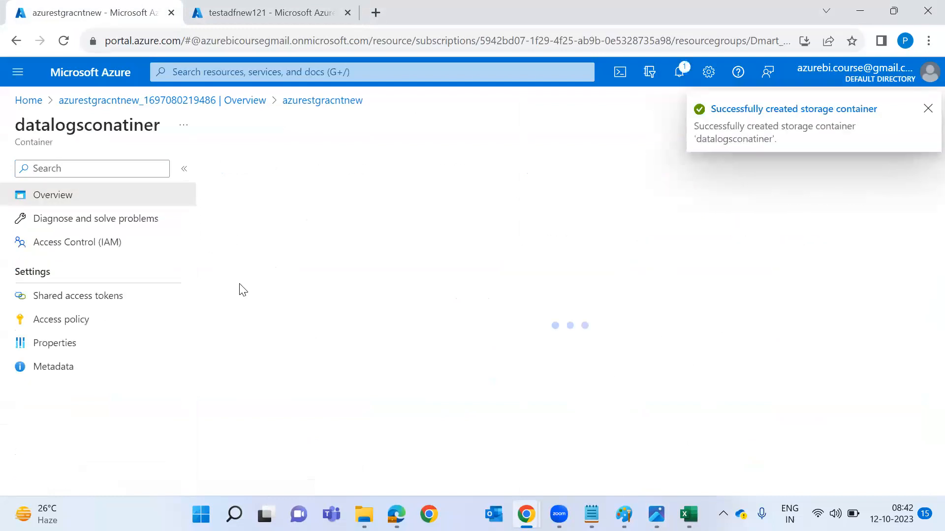
left_click(249, 173)
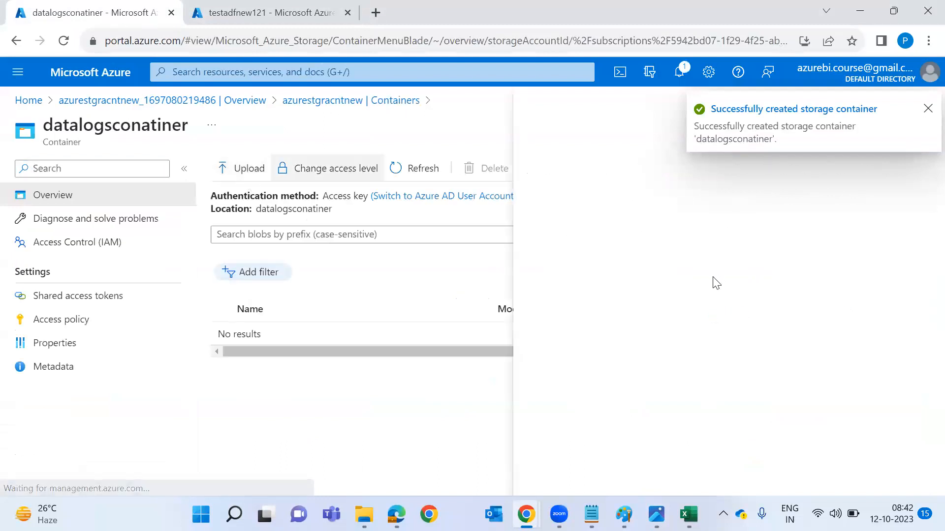
left_click(719, 250)
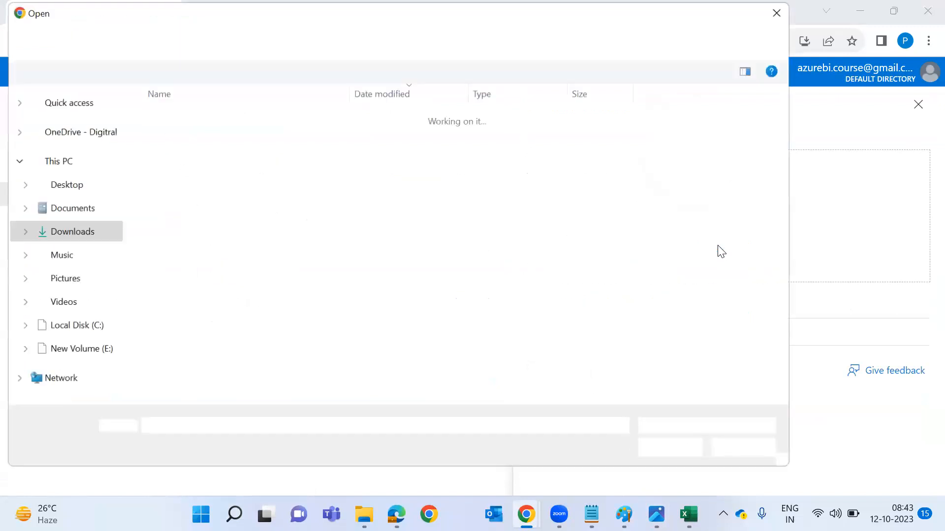
Pick Datalogsnew.csv from Desktop > Azure_DOC > Data > Data_Logs > Pratice_Data and upload it.
left_click(69, 168)
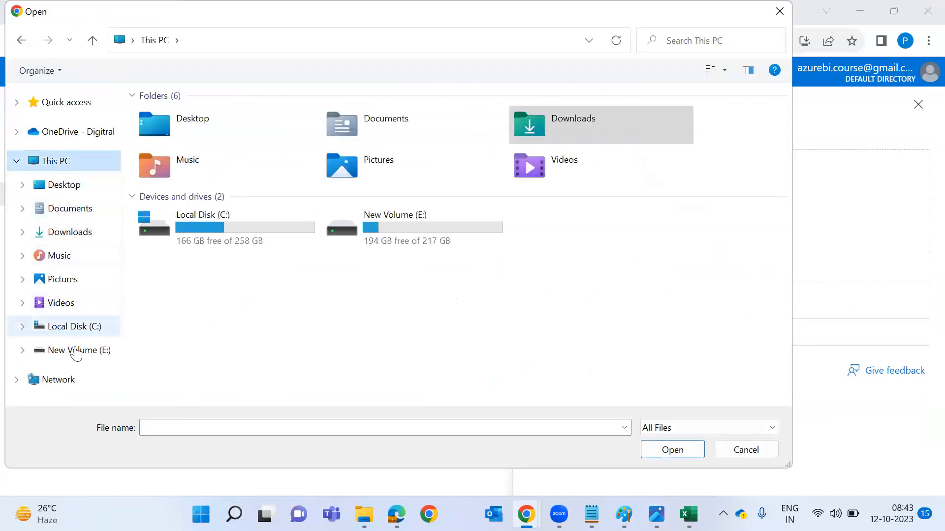
left_click(116, 257)
left_click(82, 190)
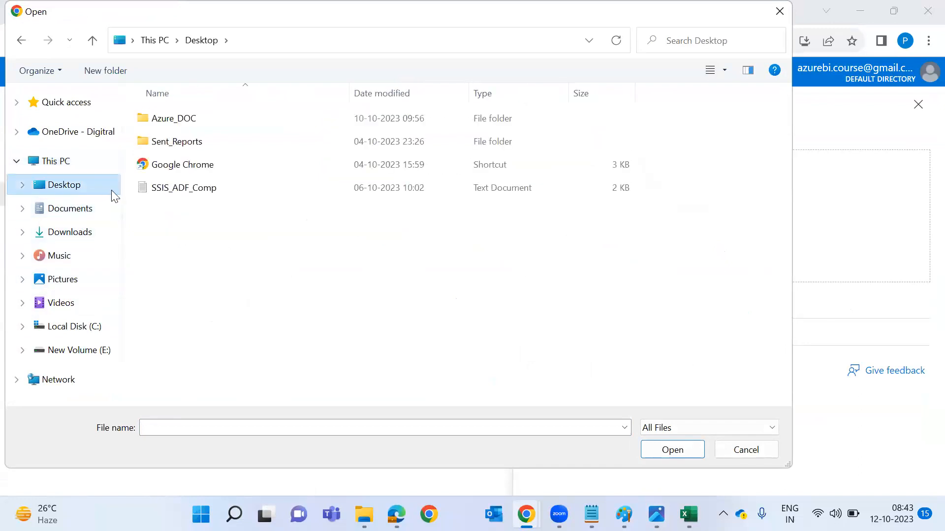
left_click_drag(120, 198, 11, 186)
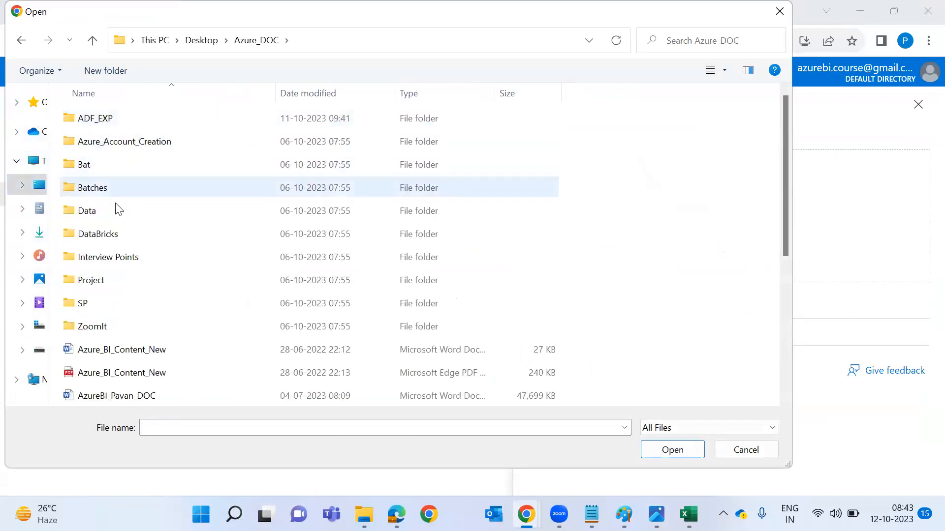
double_click(121, 209)
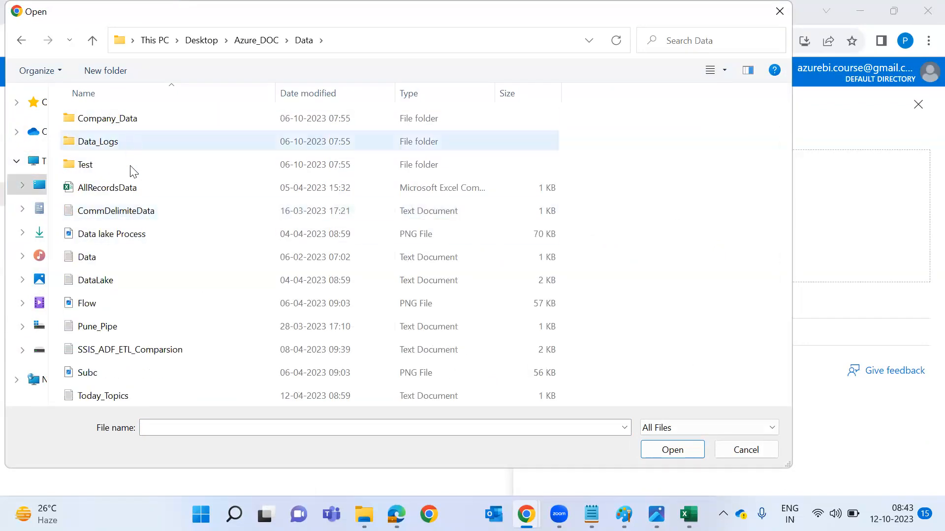
double_click(141, 143)
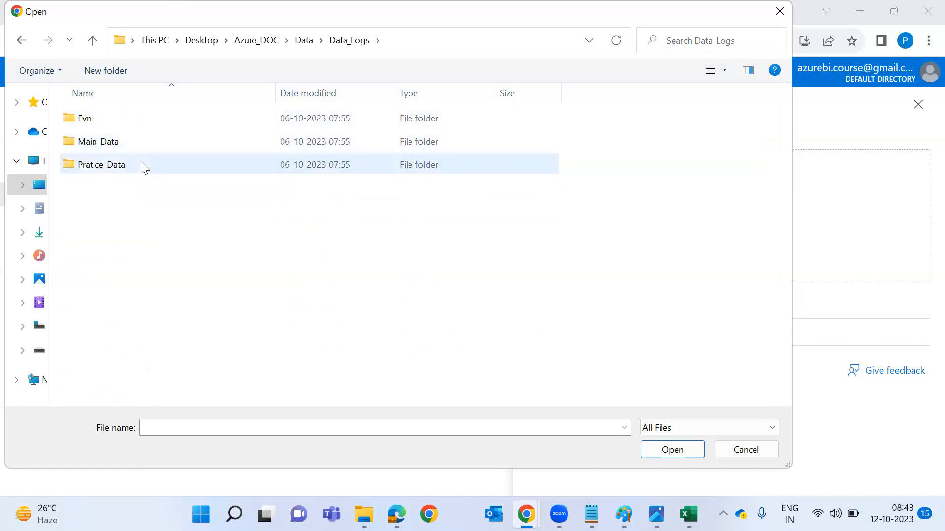
double_click(141, 163)
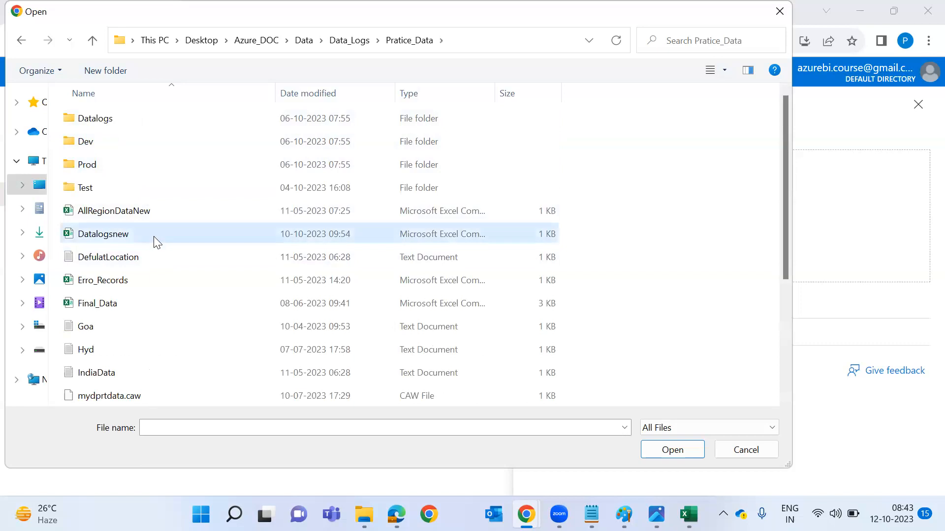
left_click(157, 242)
left_click(673, 450)
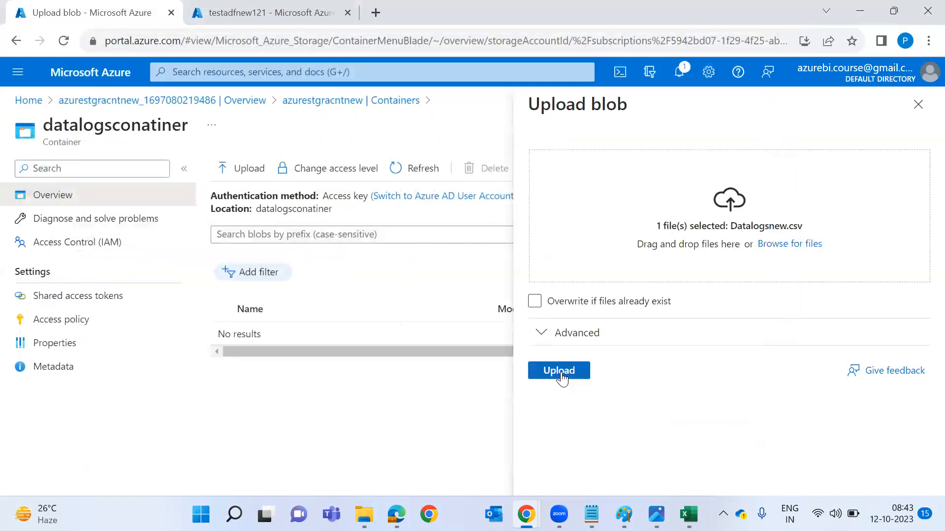
left_click(561, 373)
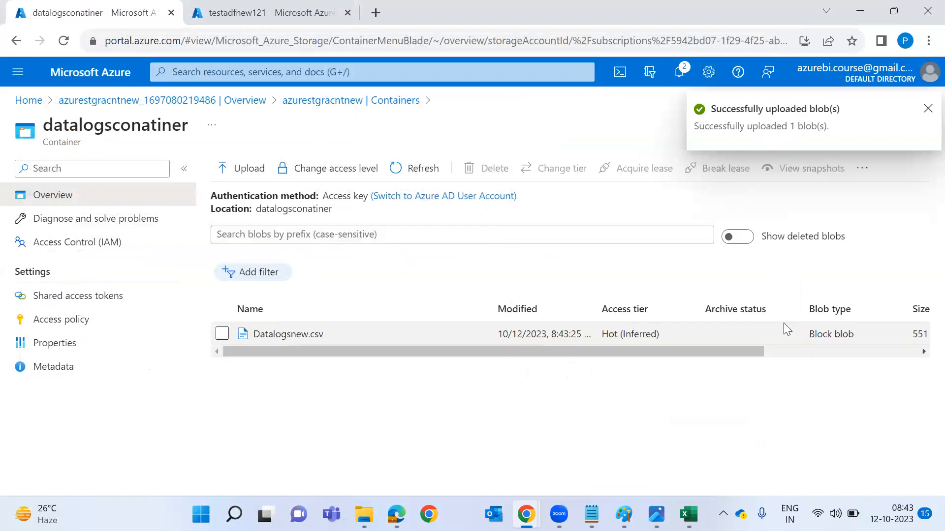
right_click(330, 334)
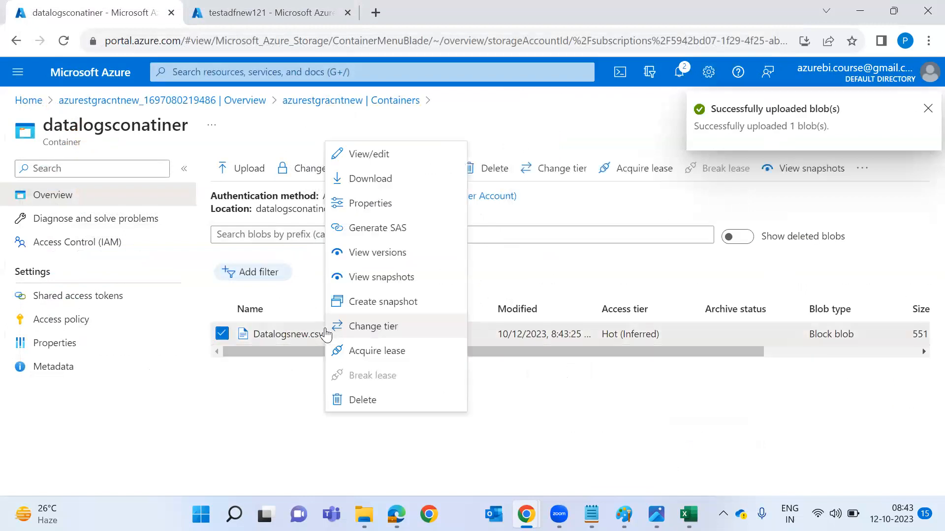
View Datalogsnew.csv's pipe-delimited contents, then return to the azurestgracntnew Containers list.
left_click(374, 154)
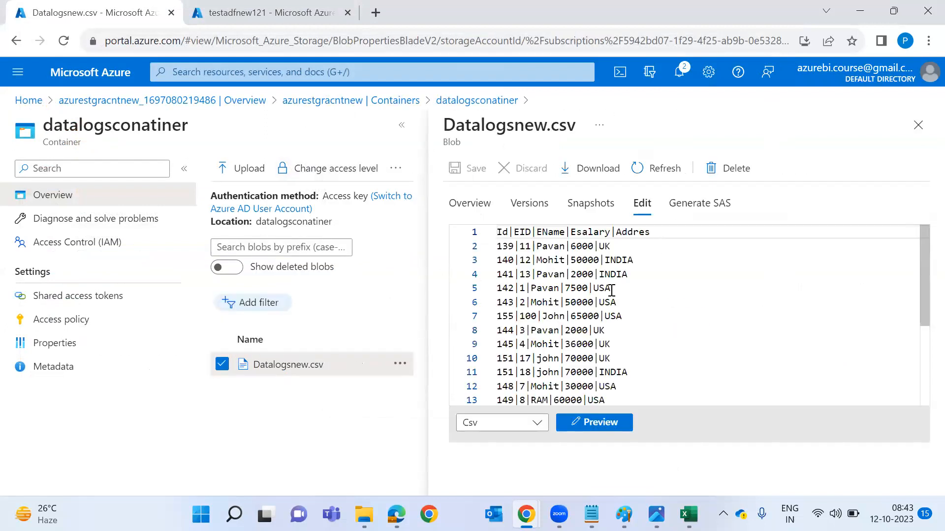
left_click(918, 125)
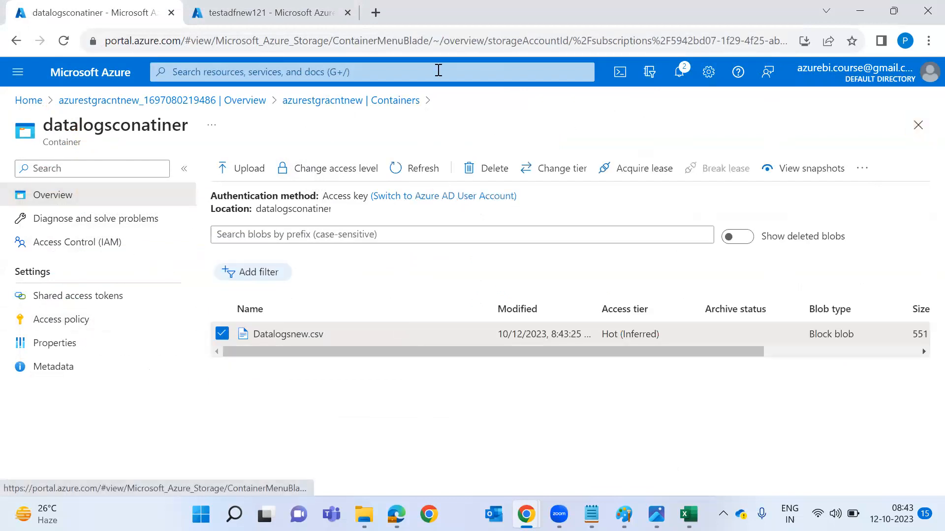
left_click(367, 101)
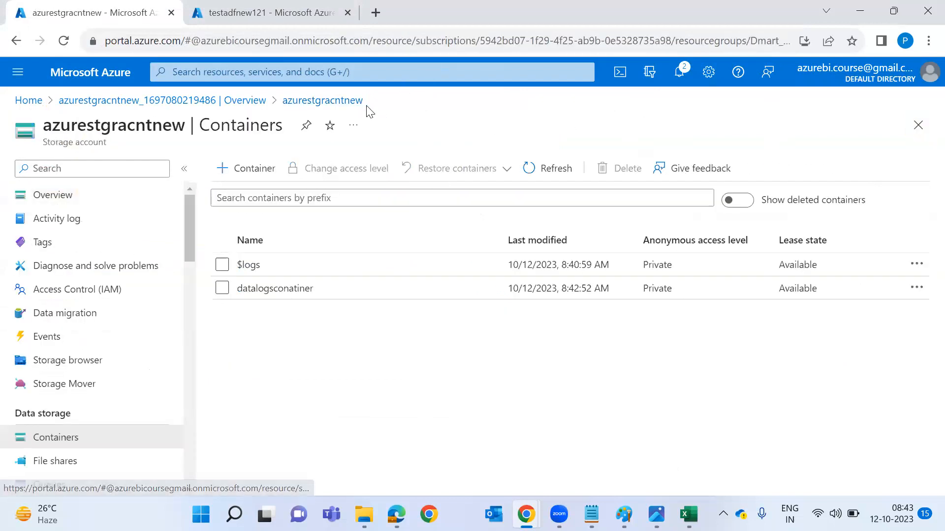
scroll(63, 351, "down", 2)
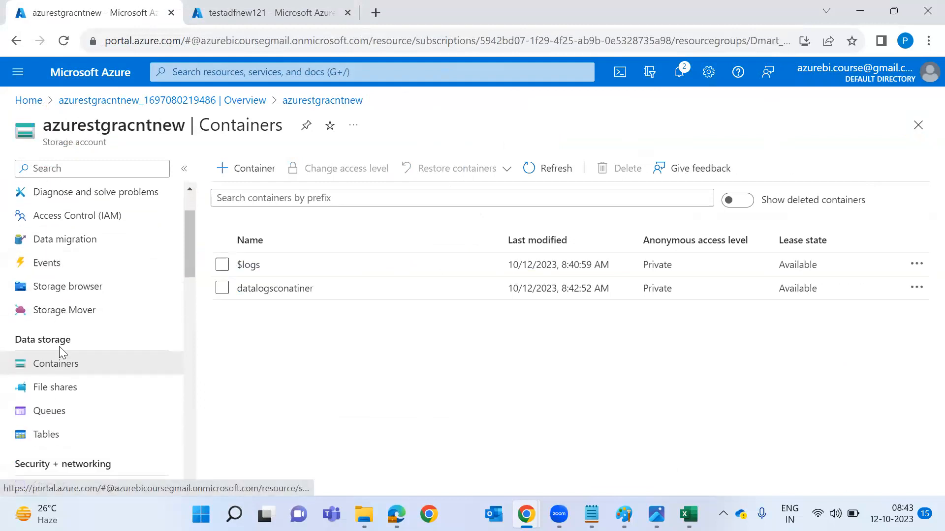
scroll(59, 347, "up", 2)
scroll(67, 353, "down", 5)
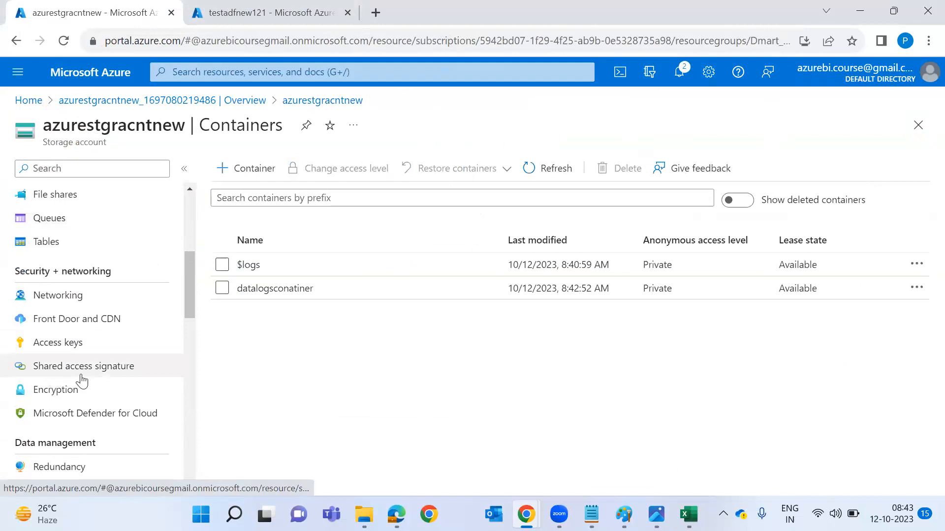
From the storage account Overview, go through Blob service into datalogsconatiner to show Datalogsnew.csv.
left_click(110, 377)
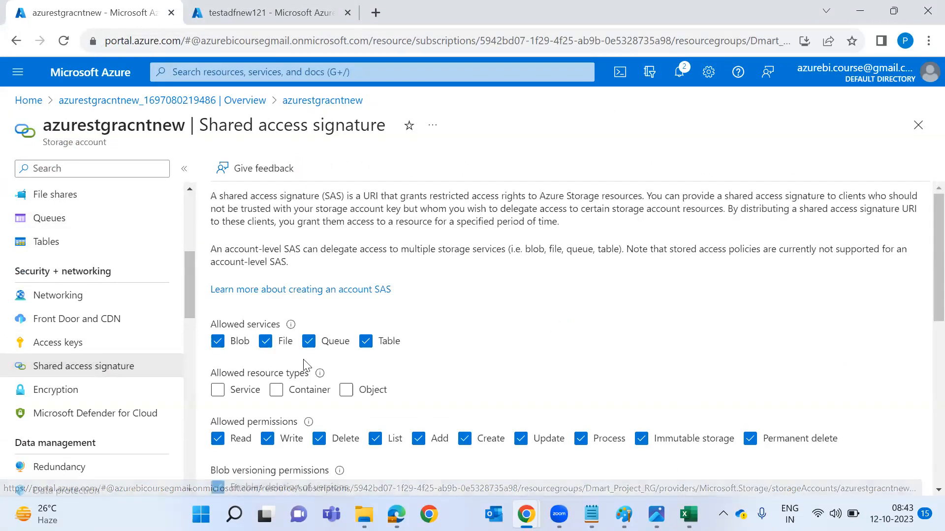
scroll(252, 290, "down", 1)
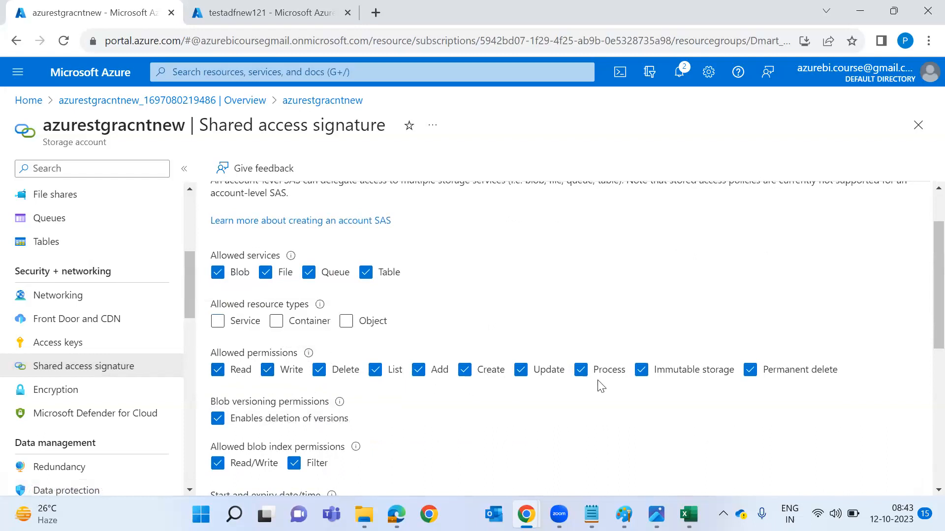
scroll(433, 396, "down", 5)
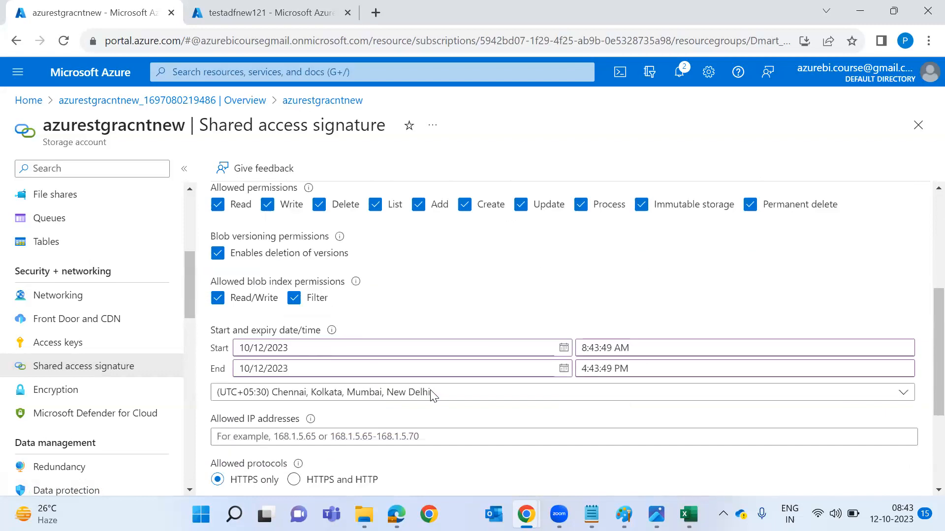
scroll(433, 449, "up", 5)
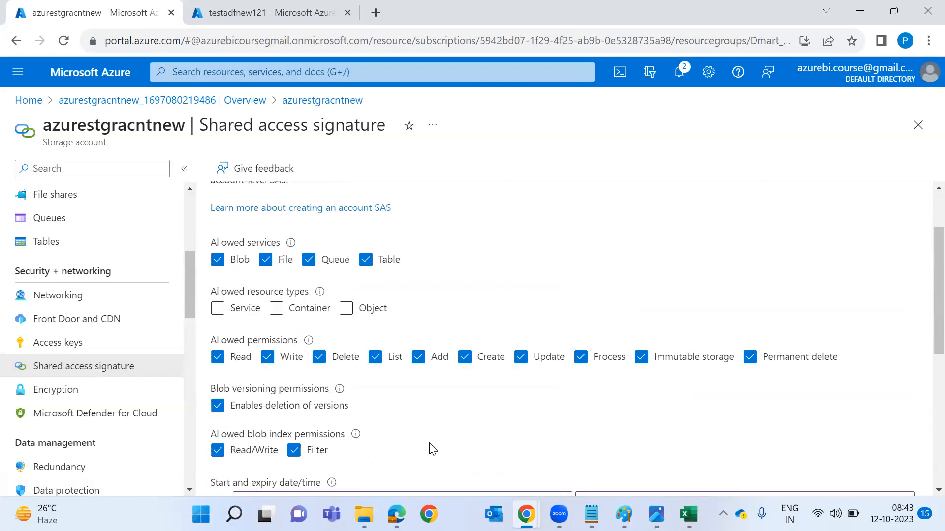
scroll(147, 320, "up", 4)
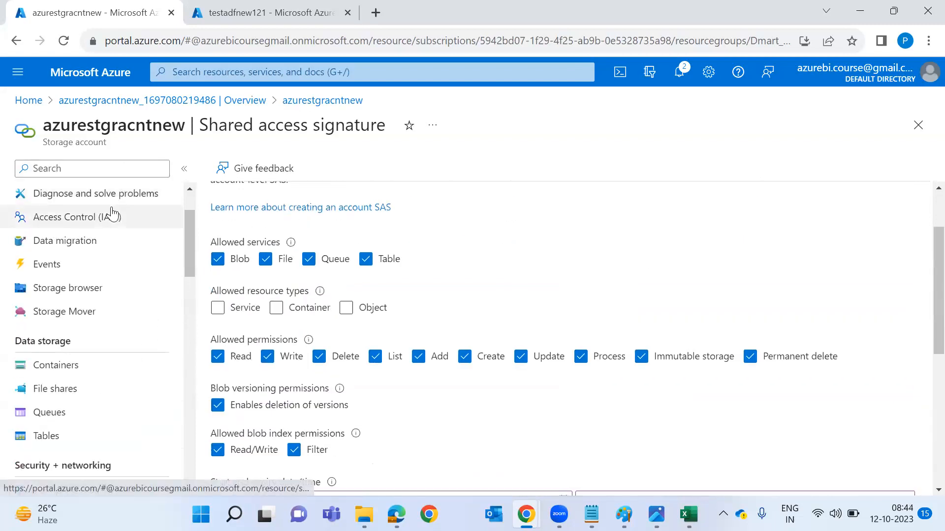
scroll(112, 213, "up", 2)
left_click(116, 202)
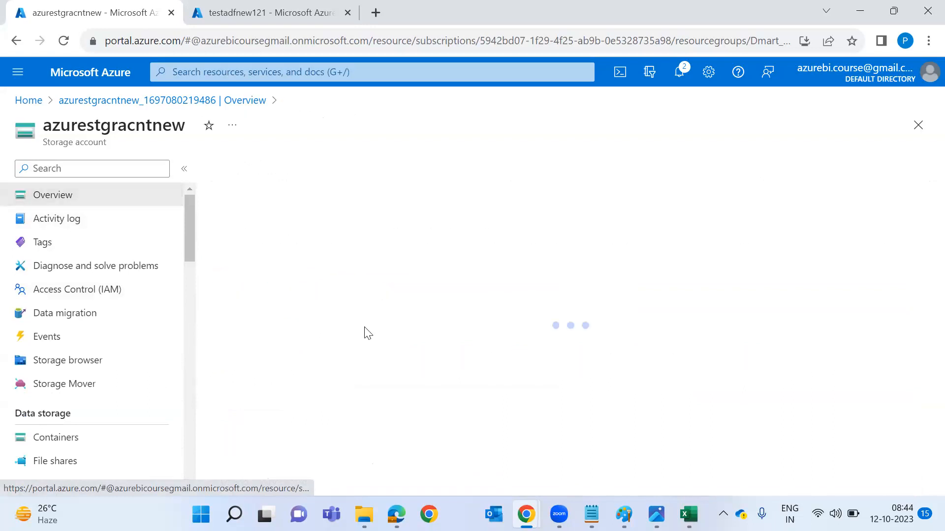
scroll(289, 421, "down", 2)
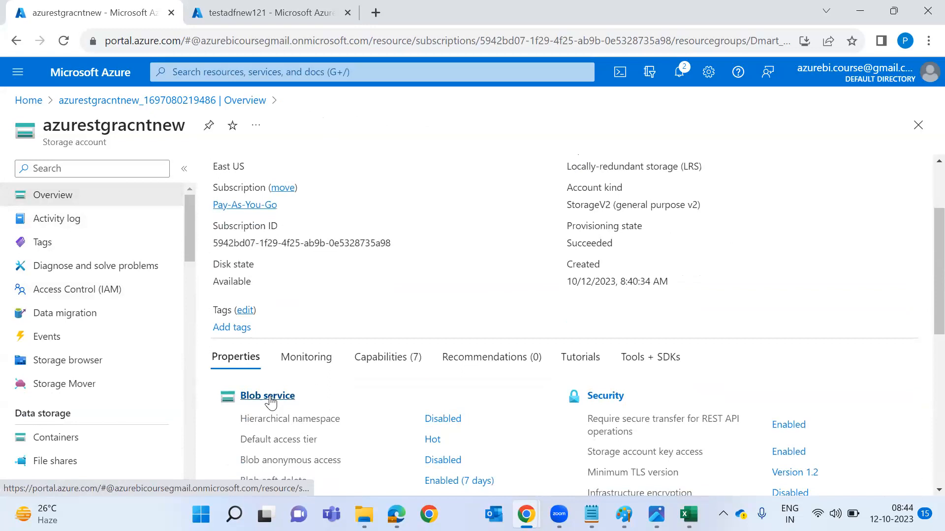
left_click(270, 403)
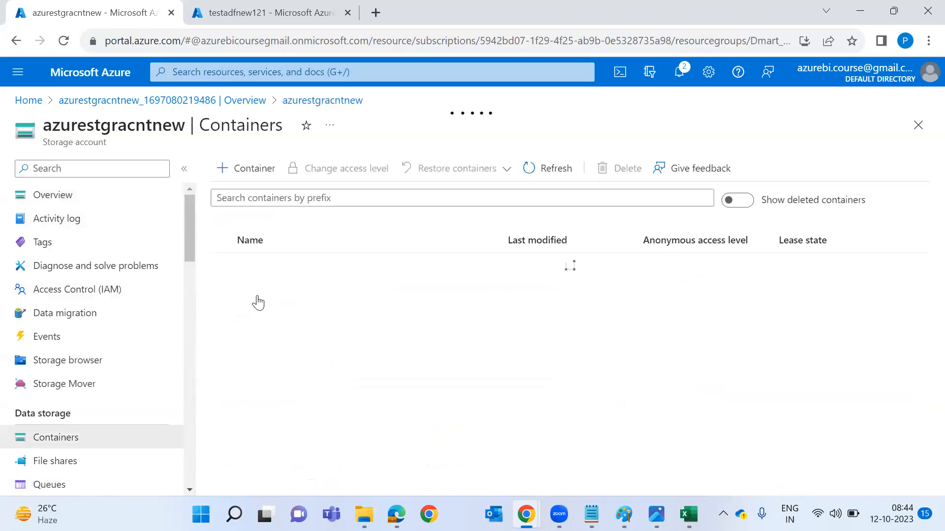
left_click(261, 295)
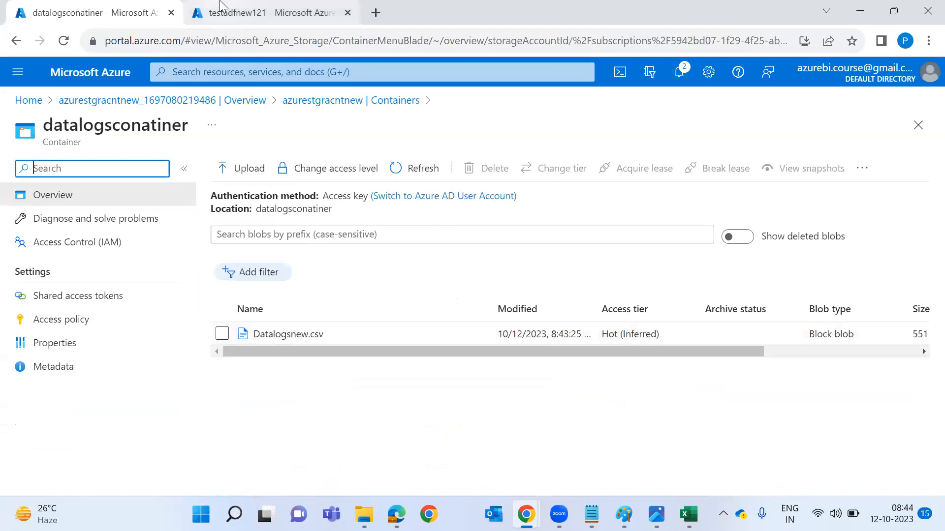
left_click(270, 11)
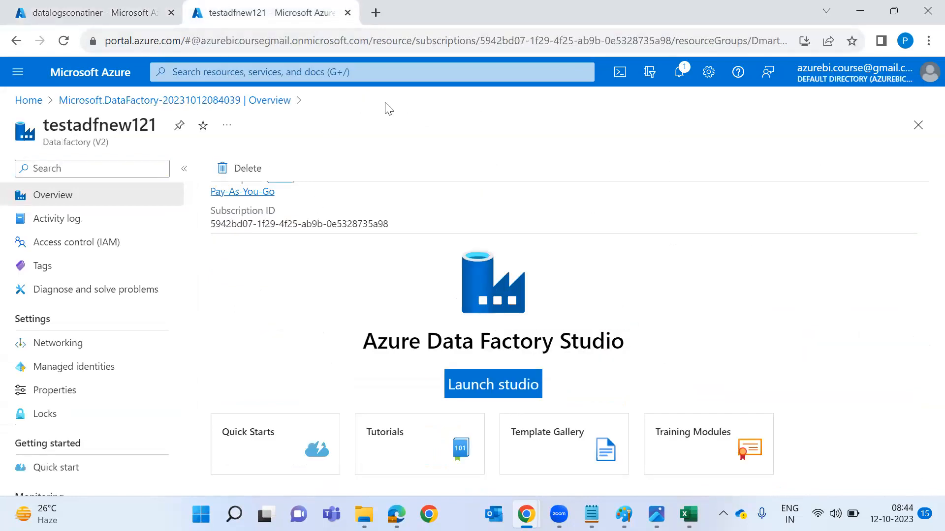
Launch Data Factory Studio for testadfnew121 and open the Author hub.
key("alt+Tab")
left_click(496, 157)
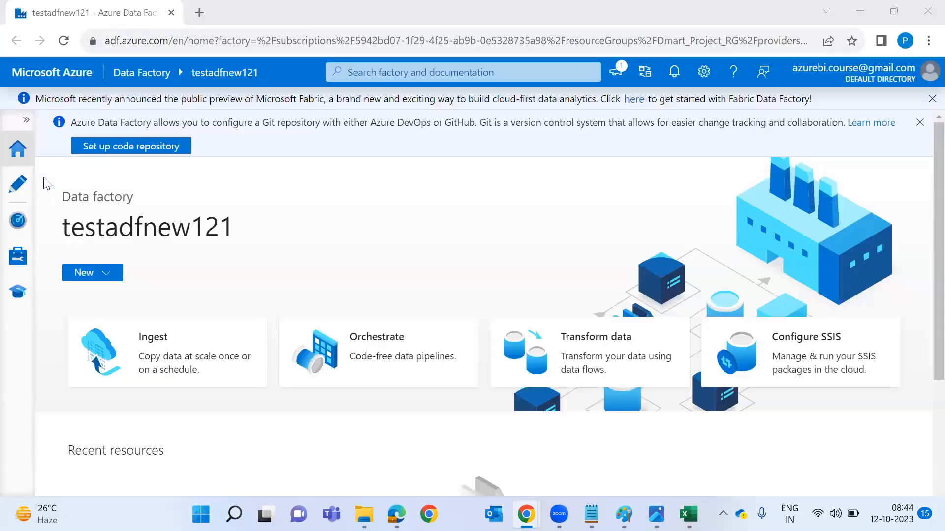
left_click(15, 195)
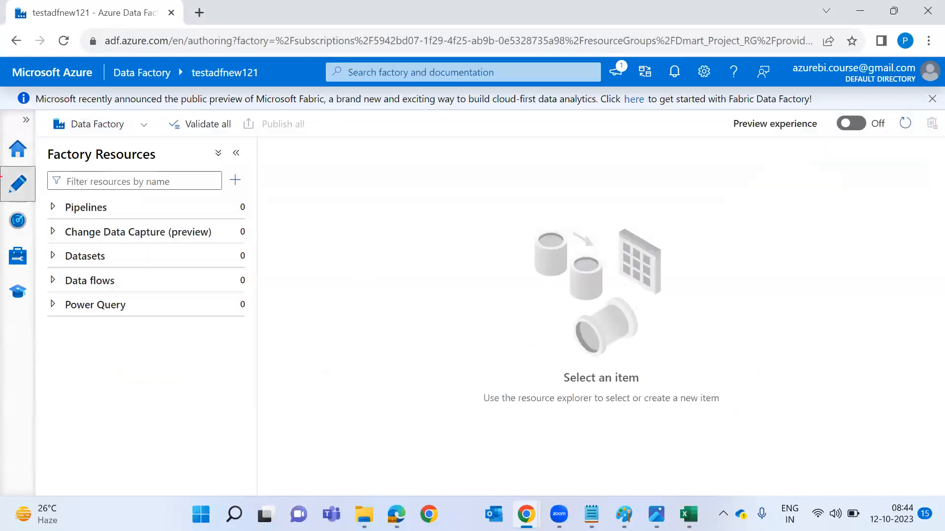
Annotate the studio's navigation areas and the Pipelines list, then clear the annotations.
mouse_move(9, 169)
left_mouse_down()
mouse_move(1, 233)
mouse_move(20, 176)
left_mouse_up()
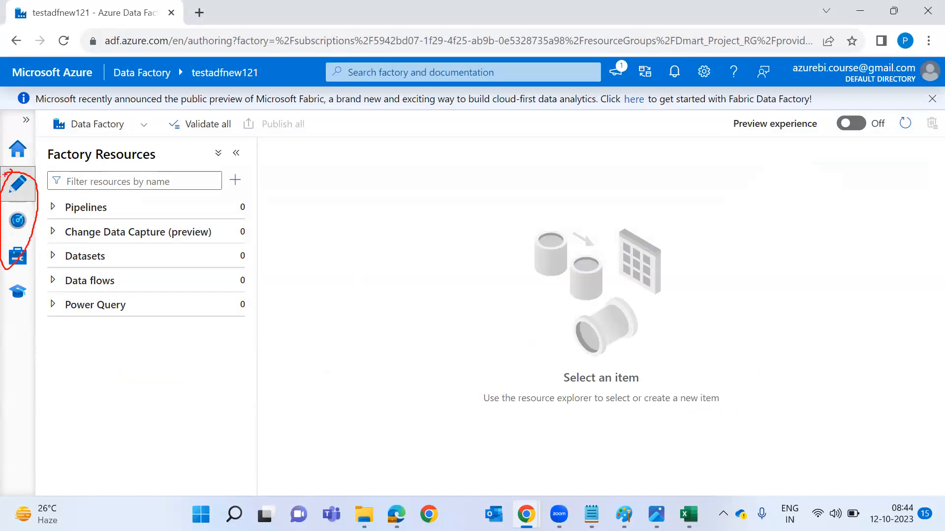
left_click_drag(28, 187, 82, 148)
left_click_drag(25, 213, 114, 171)
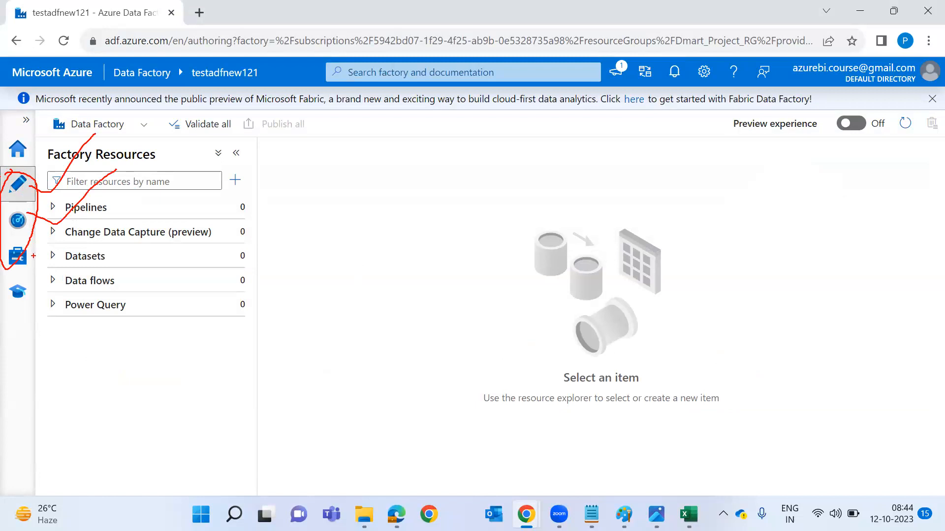
left_click_drag(33, 256, 210, 197)
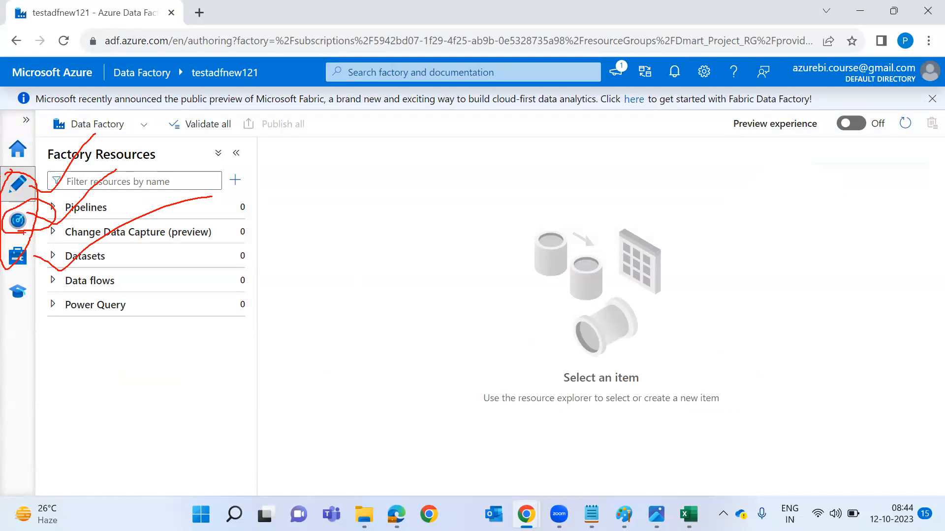
left_click_drag(24, 190, 94, 219)
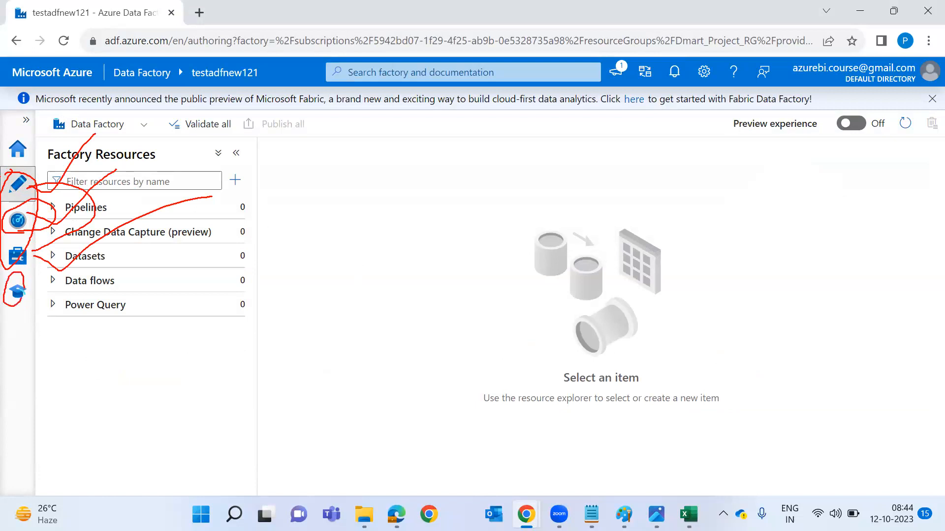
key("Escape")
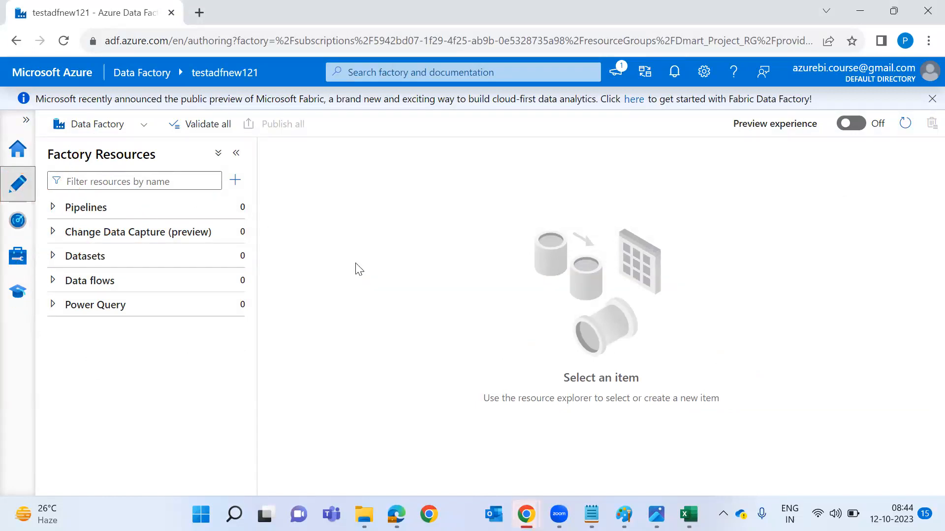
left_click(231, 211)
Create a new pipeline named Blob_ASQL_Table_Pipeline.
left_click(281, 234)
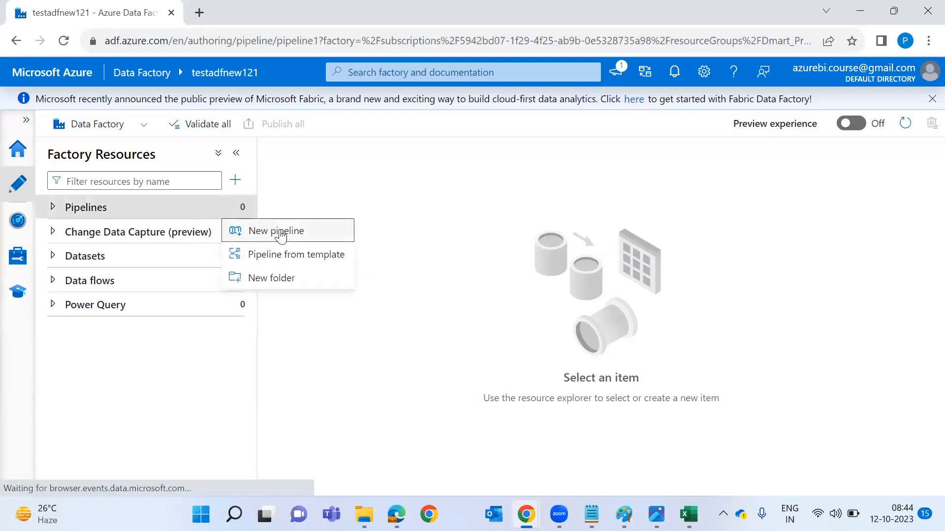
left_click(862, 283)
type("Blob_ASQL_Table_P")
key("Delete")
left_click(903, 176)
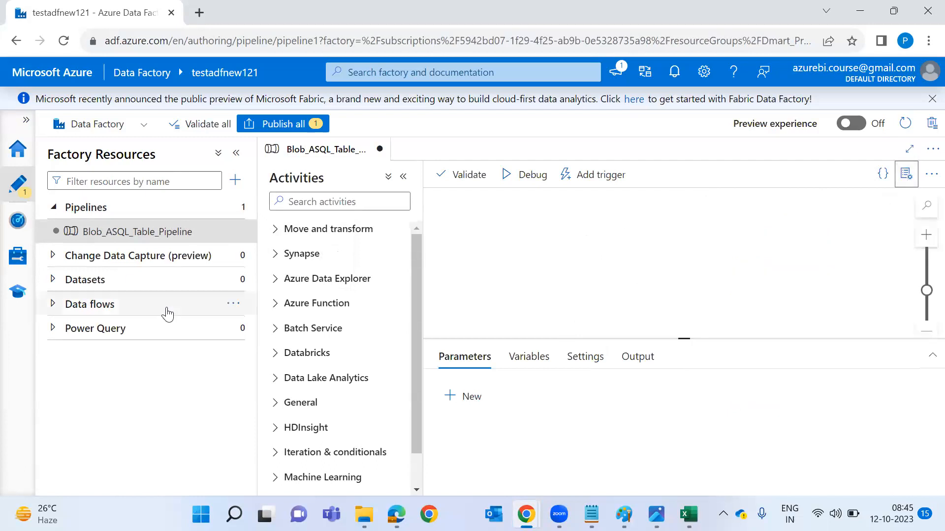
Add a Copy data activity to the pipeline canvas and review its Source and Sink settings.
left_click(290, 200)
type("Cop")
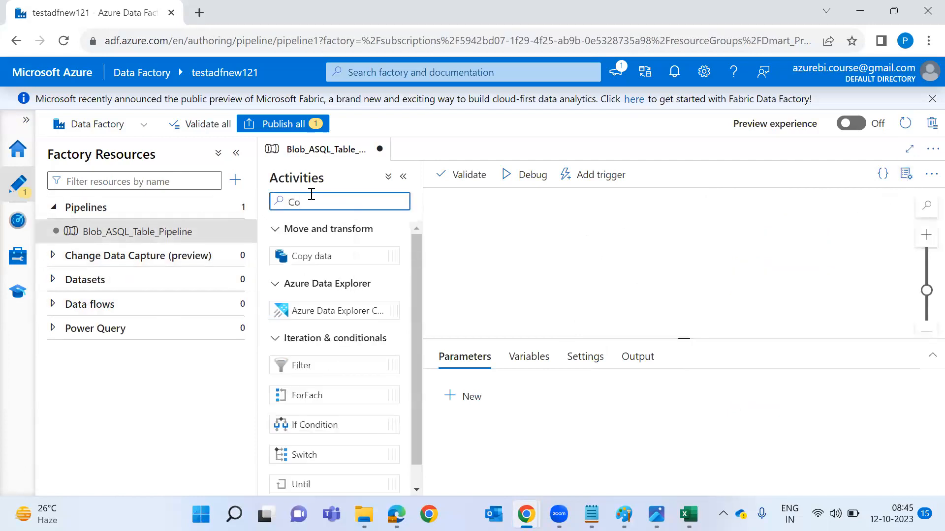
left_click_drag(339, 253, 591, 239)
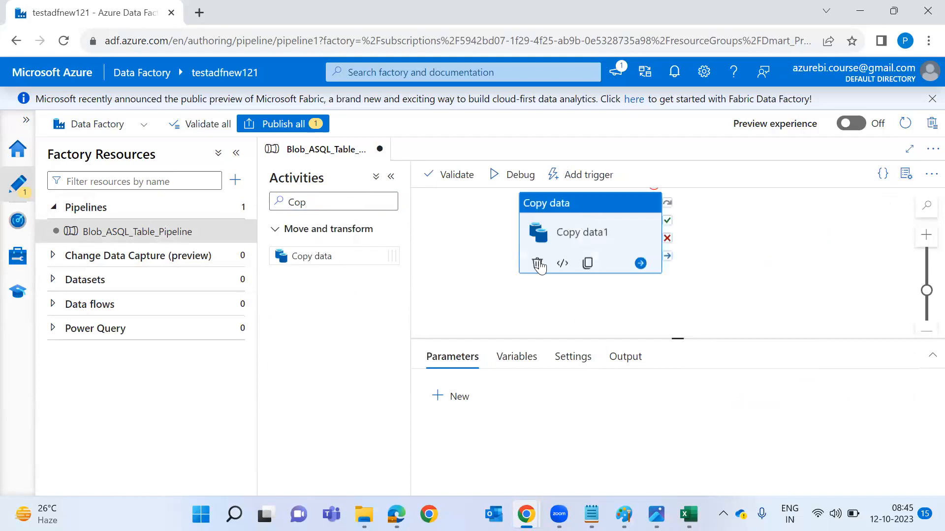
left_click(391, 176)
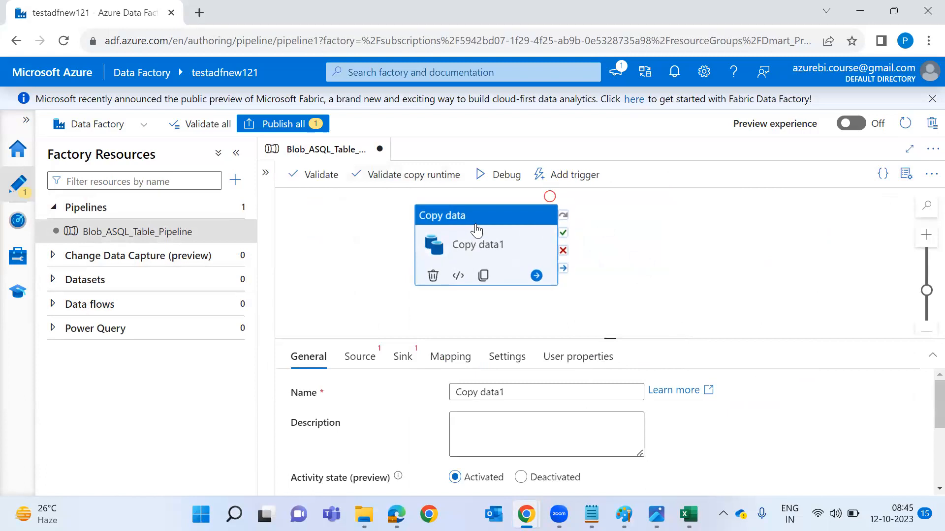
left_click(361, 372)
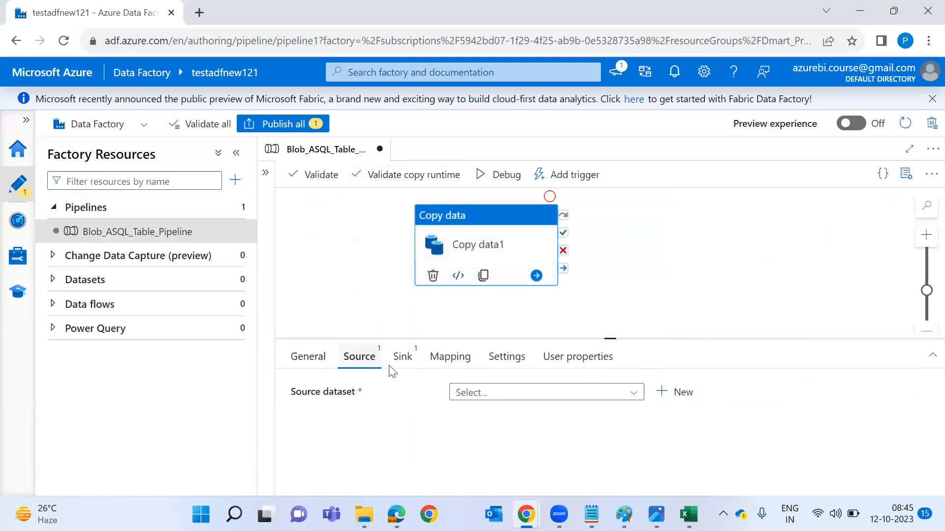
left_click(408, 370)
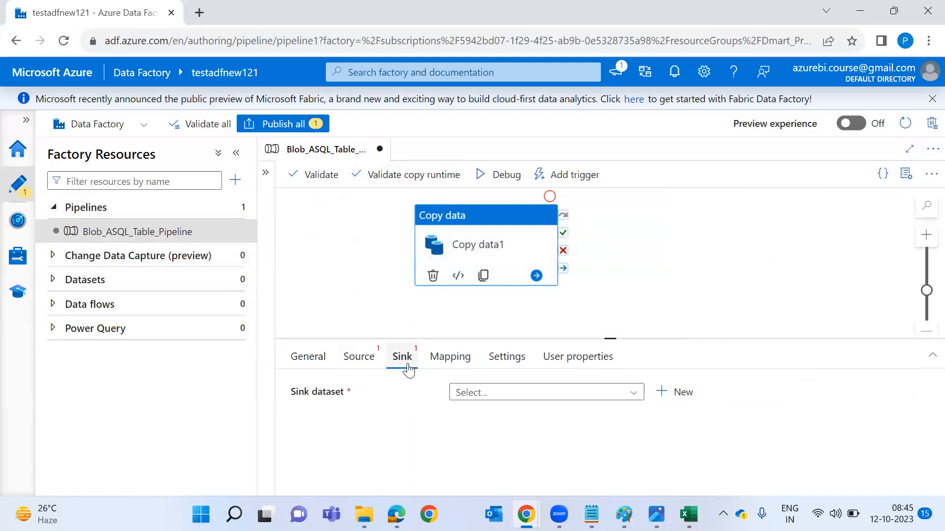
left_click(384, 328)
left_click(472, 245)
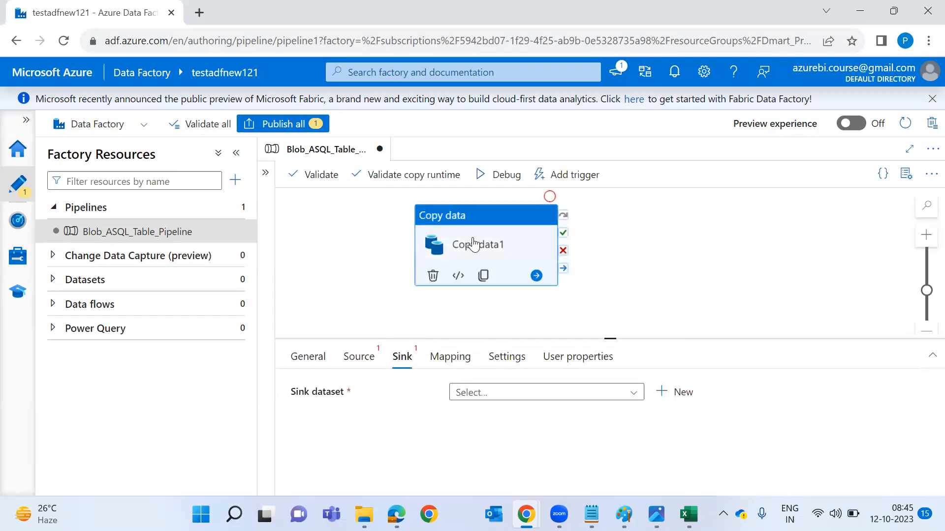
Return to the browser showing the datalogsconatiner container page.
key("alt+Tab")
key("alt+Tab")
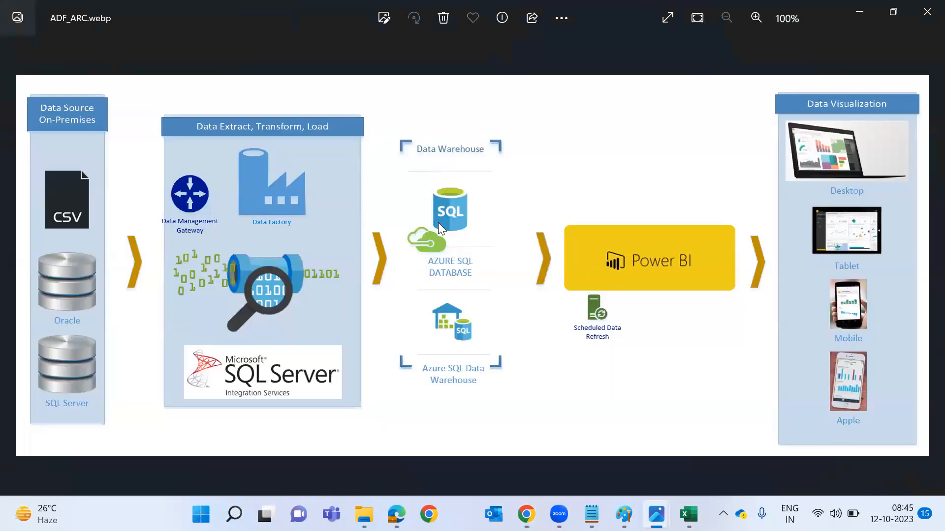
key("alt+Tab")
key("alt+Tab")
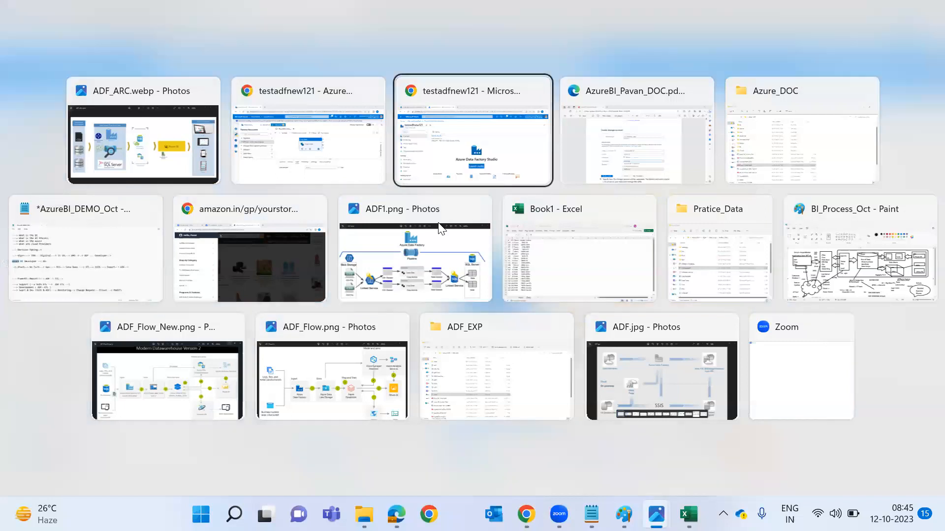
left_click(54, 6)
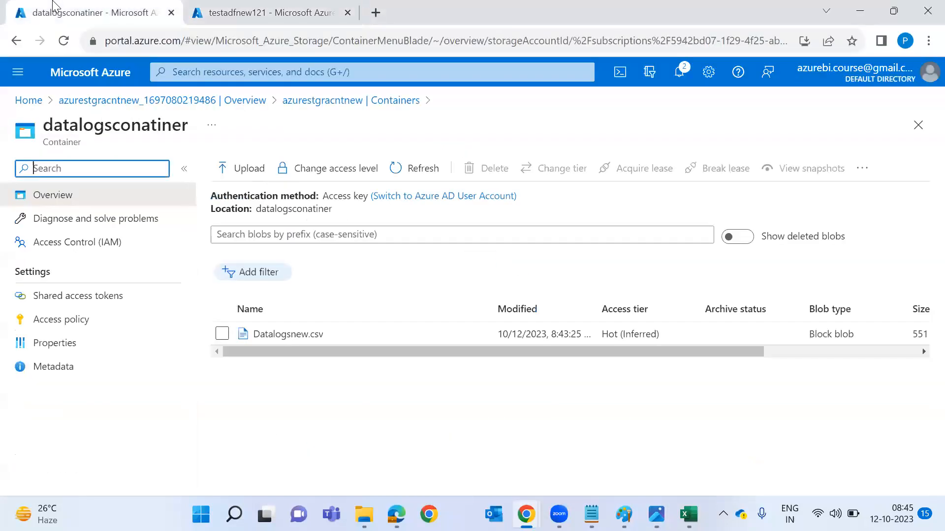
Search 'azure sql' from the testadfnew121 page and open the SQL databases list.
left_click(207, 18)
left_click(366, 71)
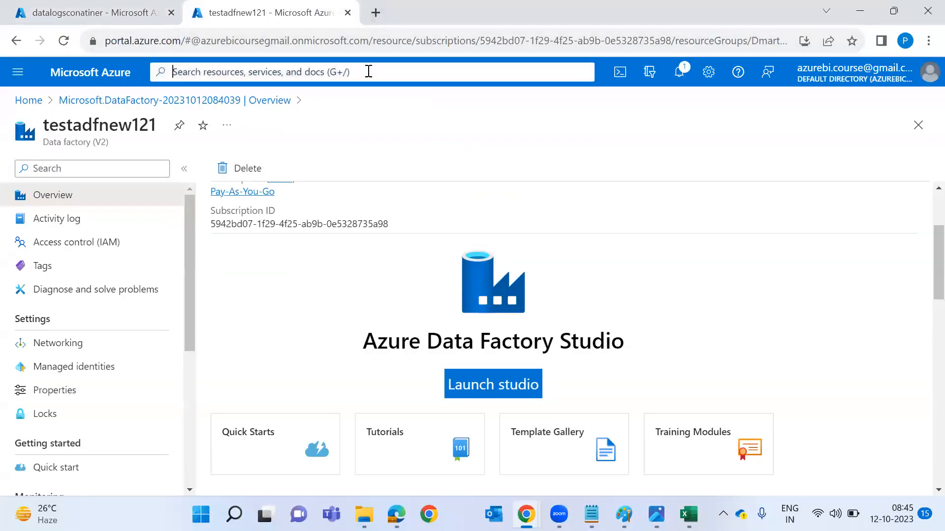
type("a")
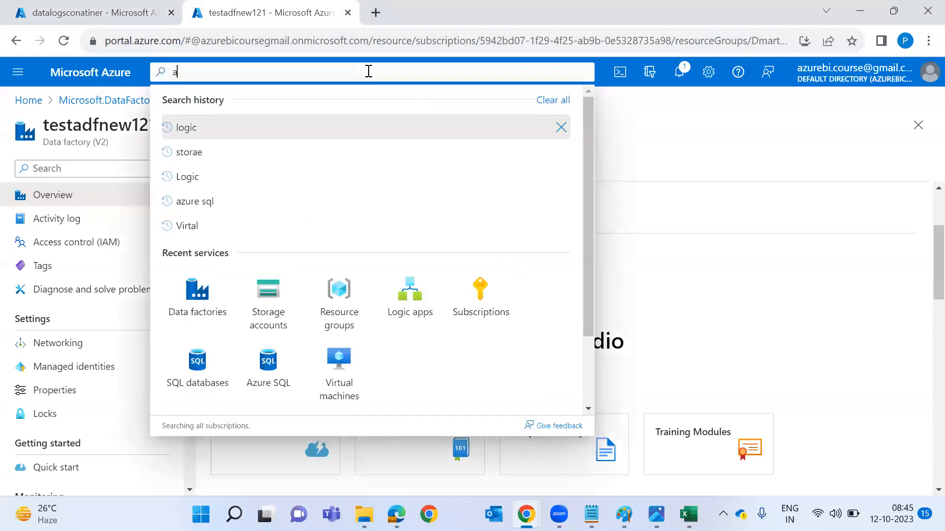
type("zure sql")
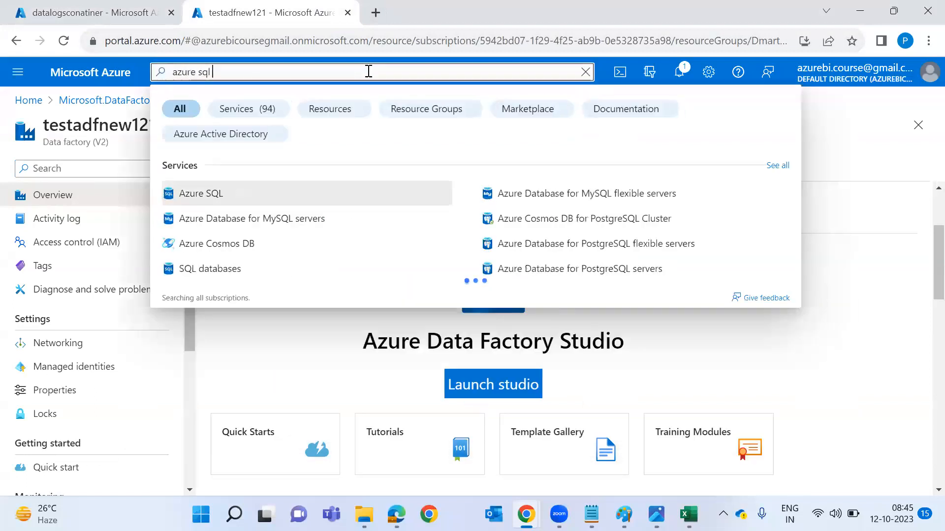
left_click(276, 251)
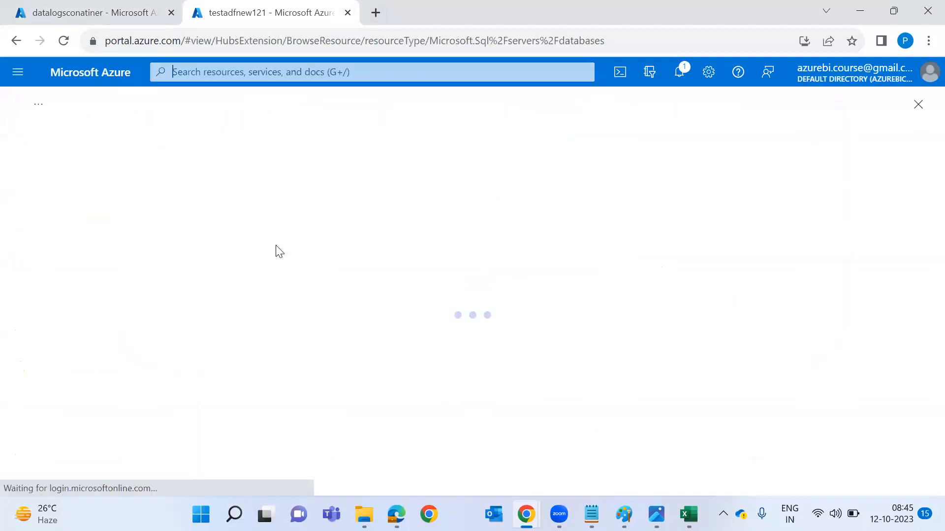
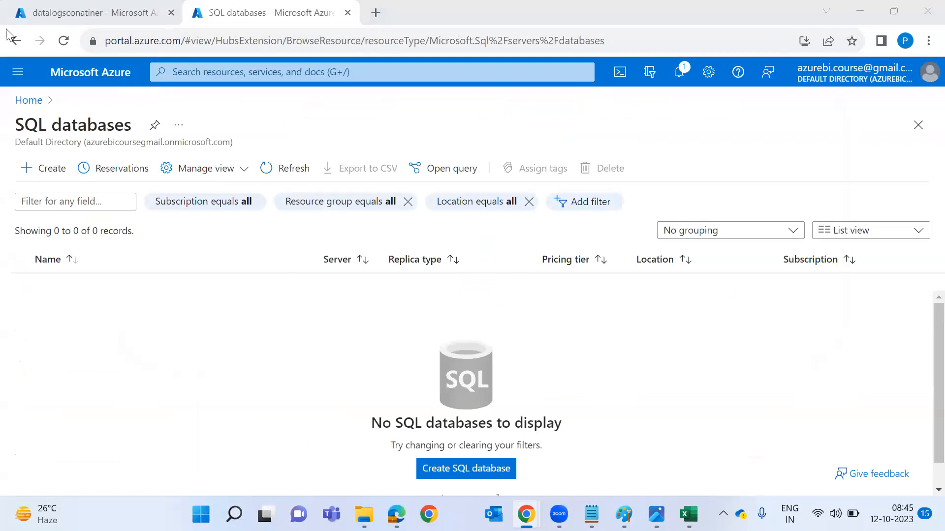
Start a SQL database named customerdatabase in Dmart_Project_RG and begin naming a new server.
left_click(63, 170)
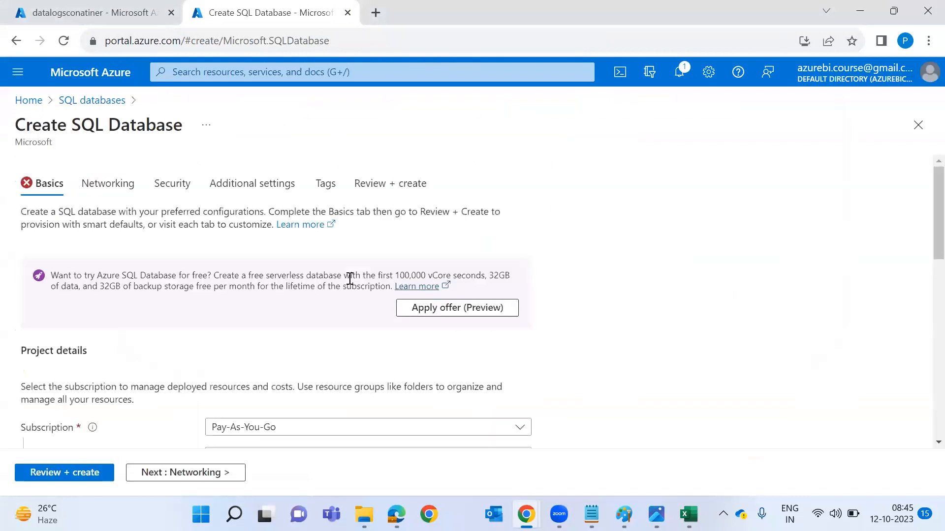
scroll(352, 285, "down", 3)
left_click(348, 321)
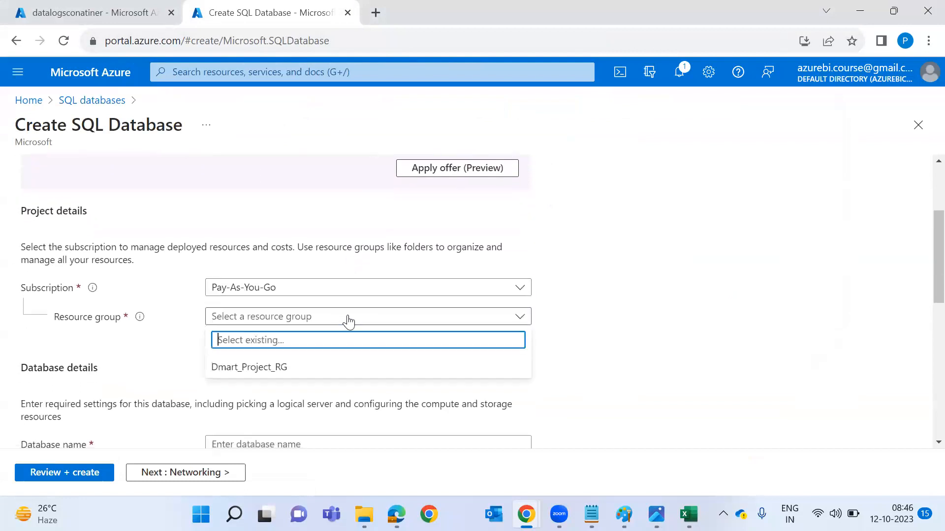
left_click(332, 370)
scroll(333, 374, "down", 1)
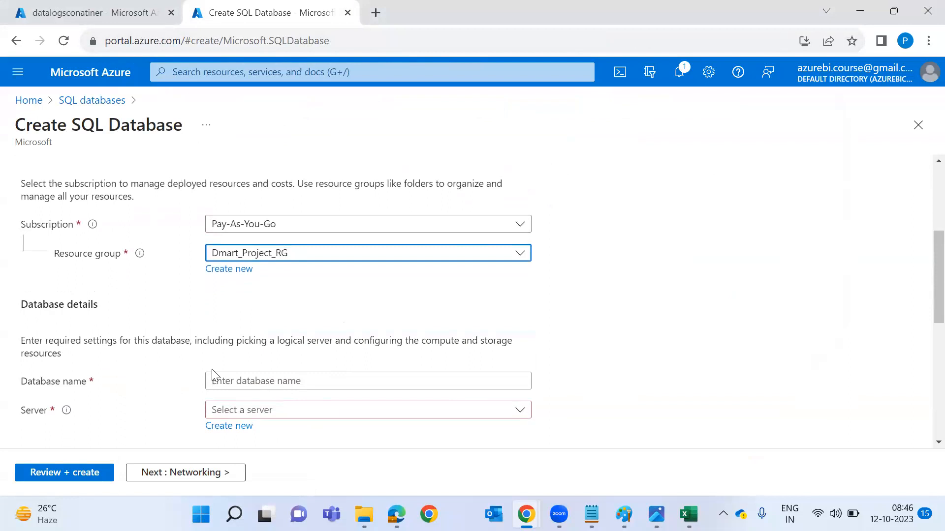
left_click(269, 379)
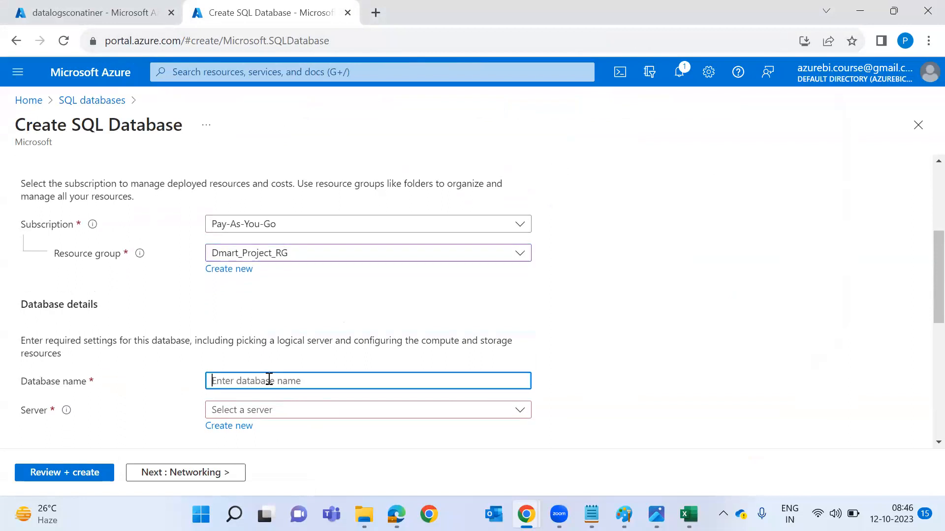
type("customerdatabase")
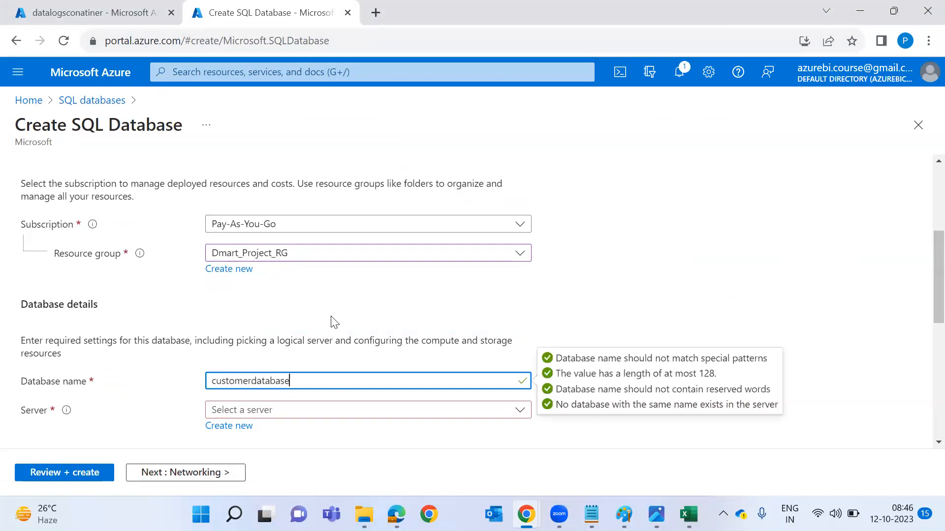
left_click(247, 429)
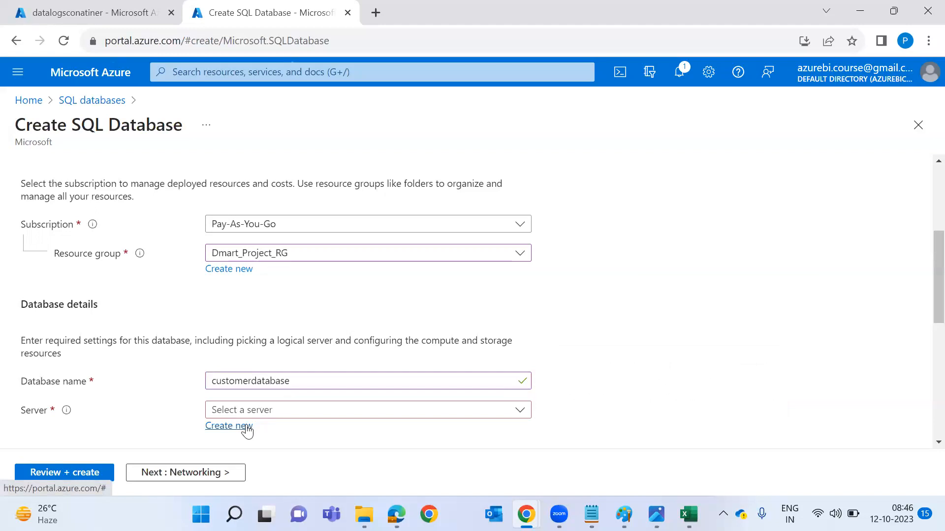
type("vina")
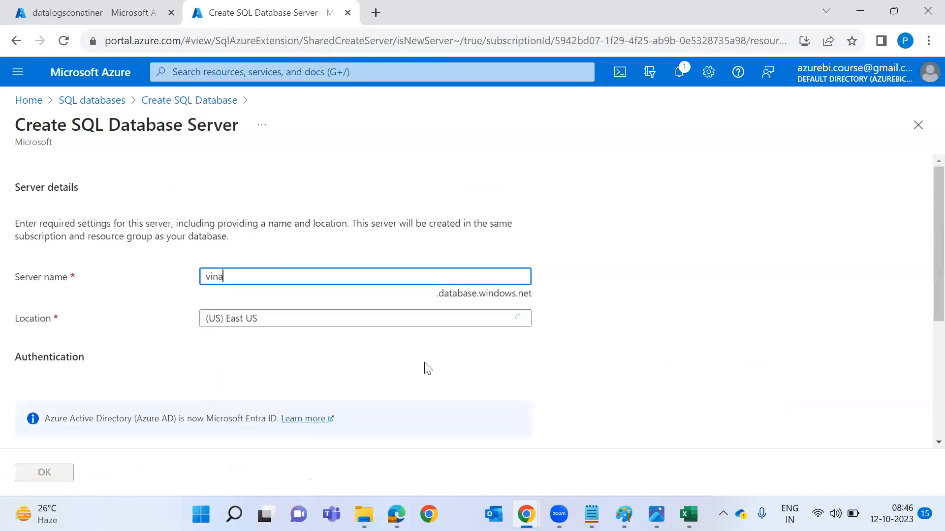
type("ytechsqlserver")
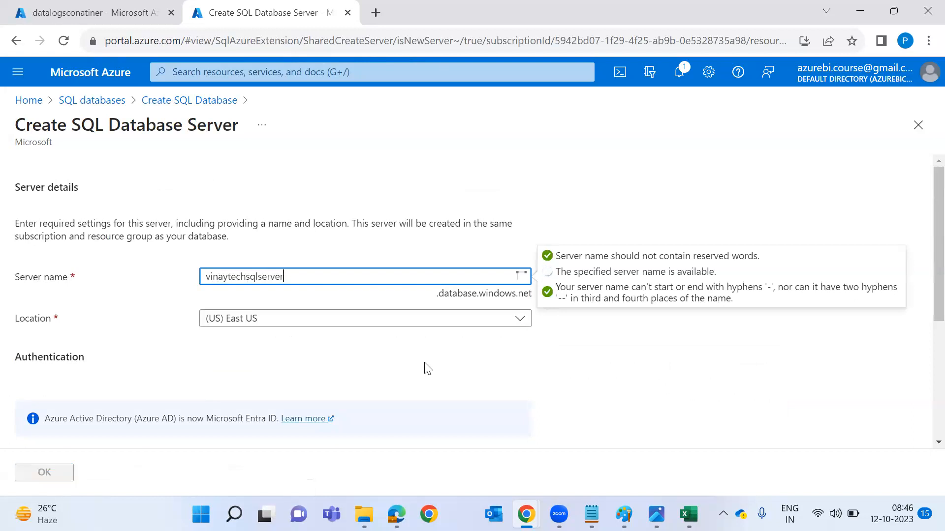
Select the server name vinaytechsqlserver to copy it, then minimize the browser to the desktop.
key("ctrl+a")
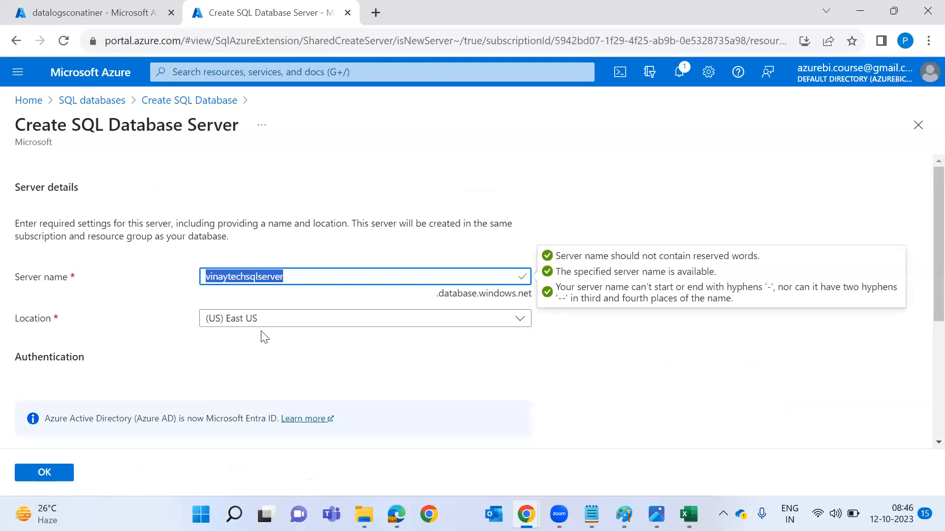
scroll(264, 338, "down", 1)
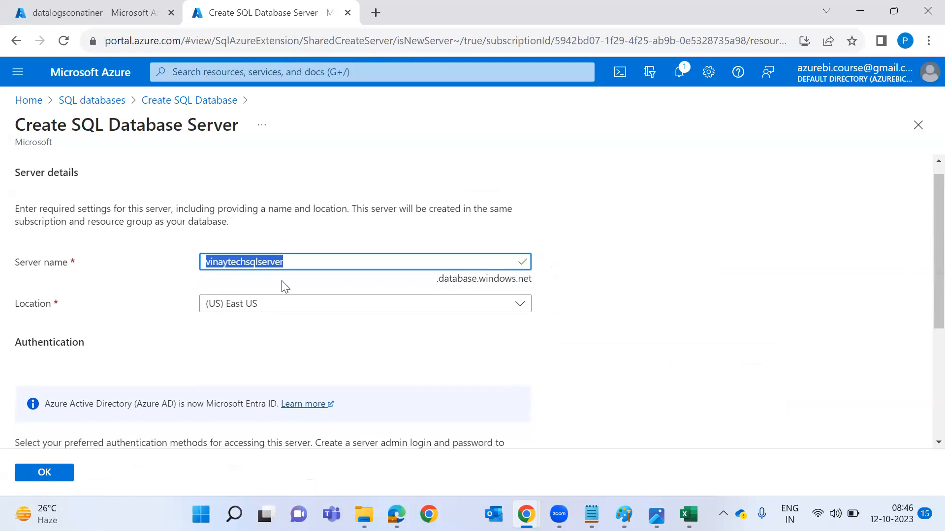
key("super+d")
Open the VINAYTECH SQL Server installation PDF from Azure_DOC and read through to the instance name step.
double_click(29, 204)
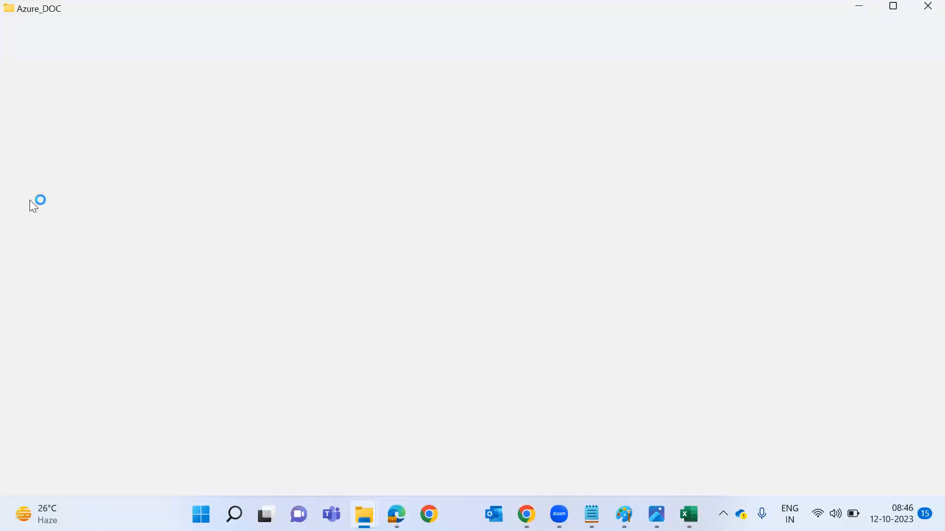
scroll(459, 323, "down", 2)
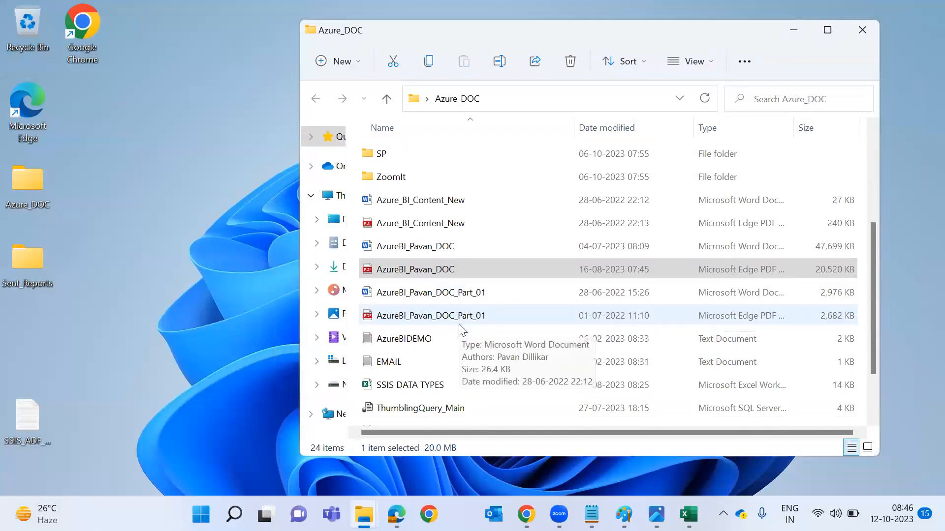
scroll(460, 320, "down", 1)
double_click(464, 394)
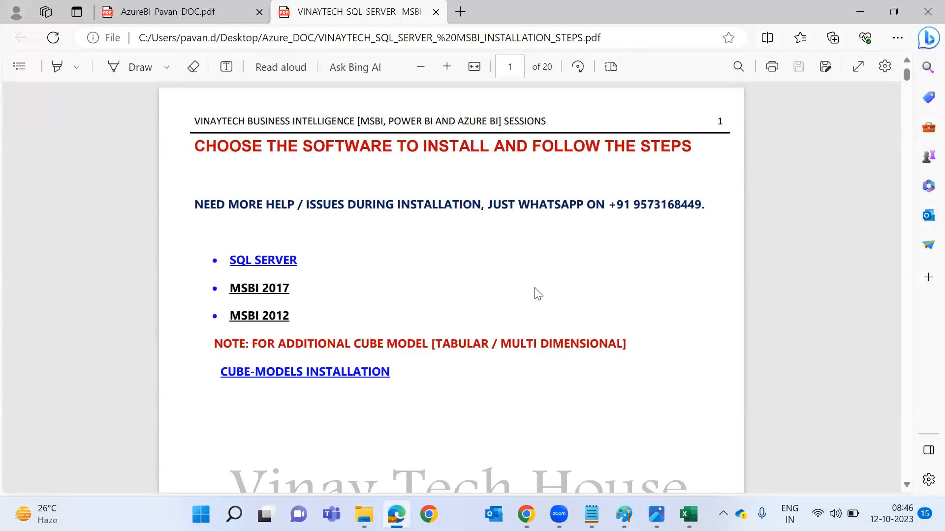
scroll(538, 294, "down", 10)
scroll(535, 290, "down", 10)
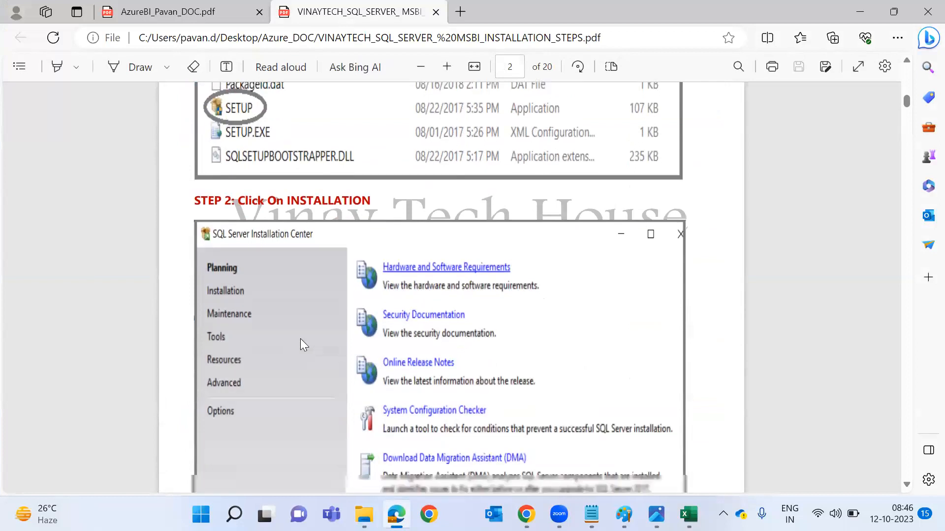
scroll(301, 339, "down", 5)
scroll(401, 364, "down", 3)
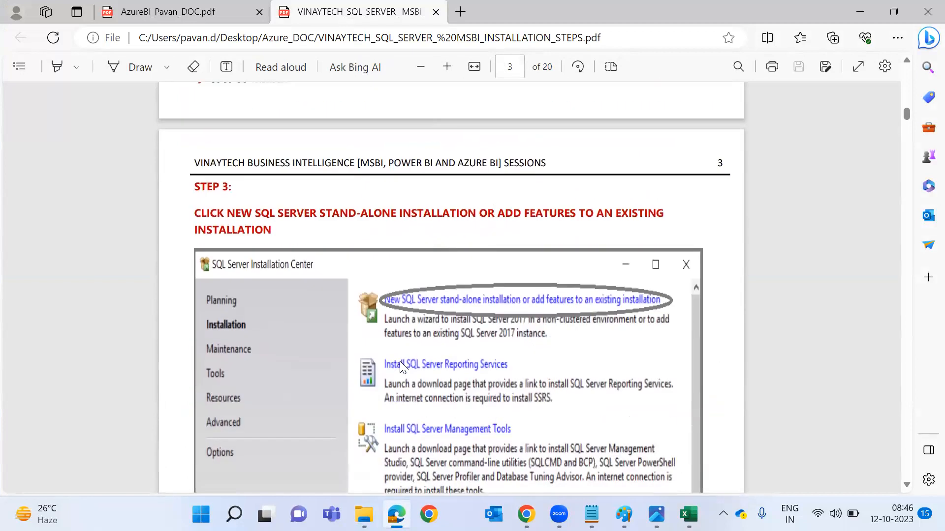
scroll(416, 267, "down", 4)
scroll(338, 370, "down", 4)
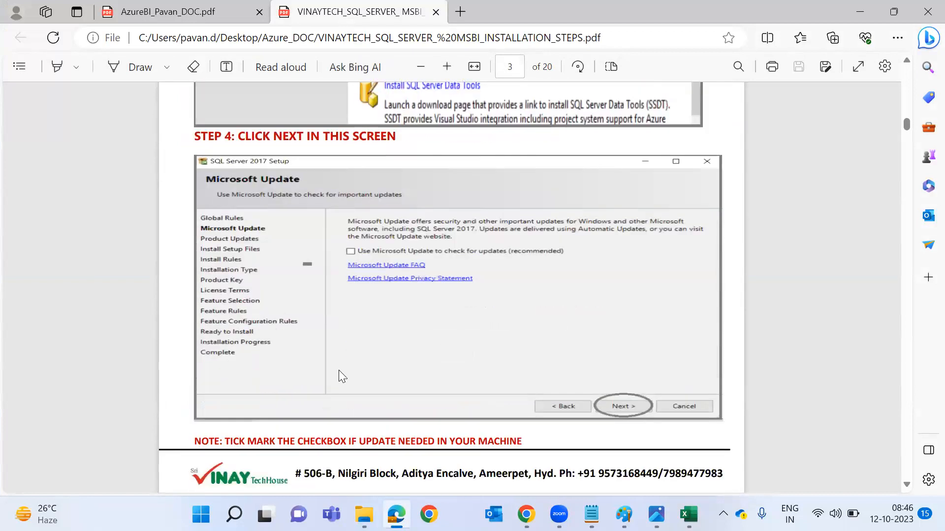
scroll(375, 427, "down", 6)
scroll(375, 427, "down", 1)
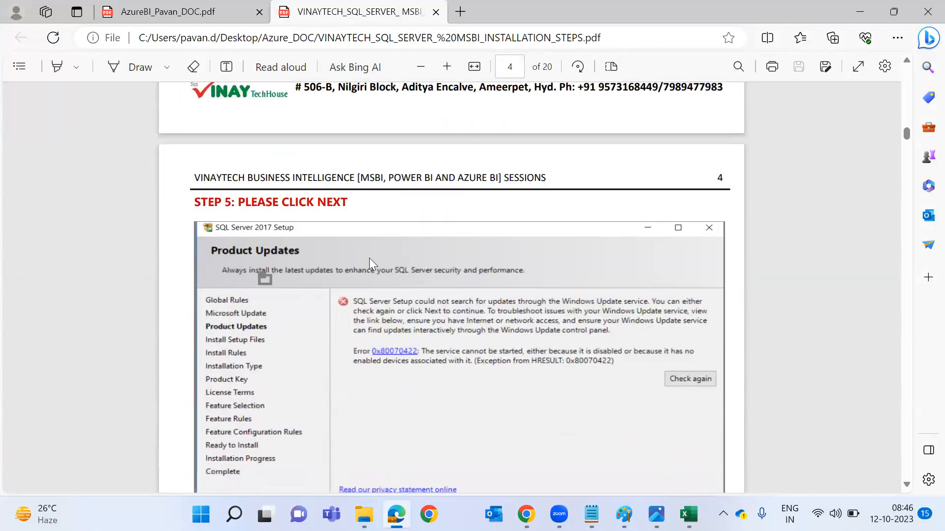
scroll(357, 325, "down", 3)
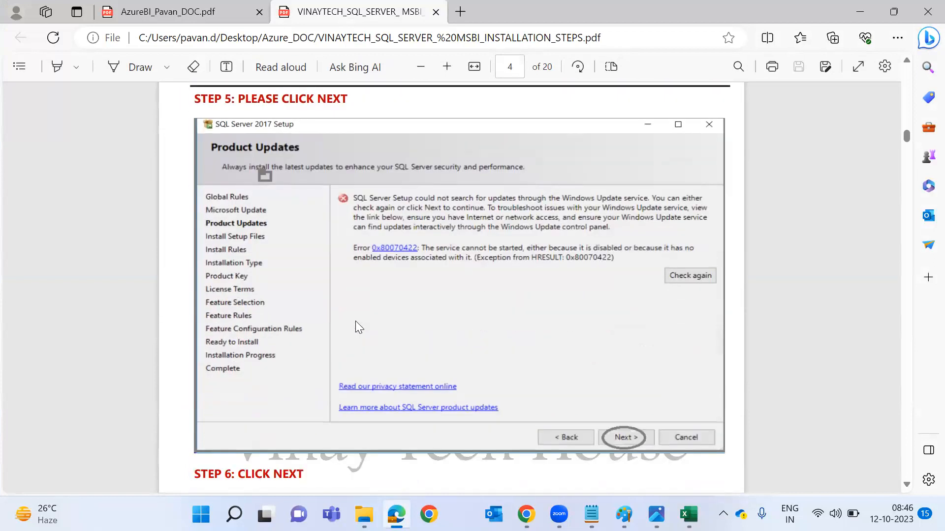
scroll(356, 321, "down", 8)
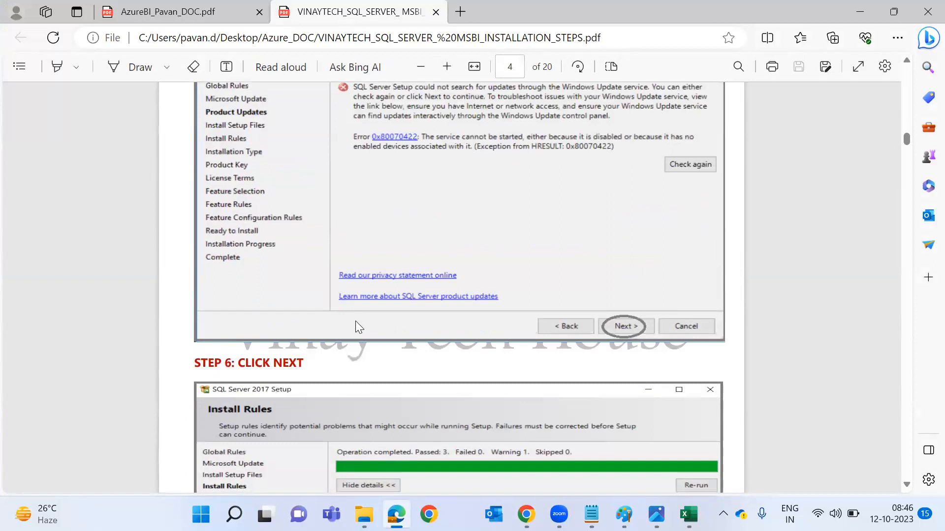
scroll(355, 321, "down", 14)
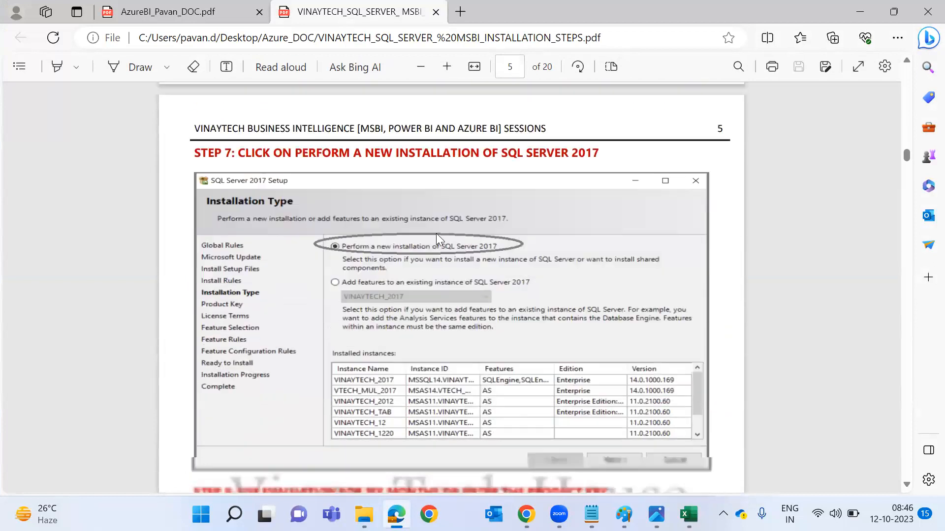
scroll(427, 391, "down", 11)
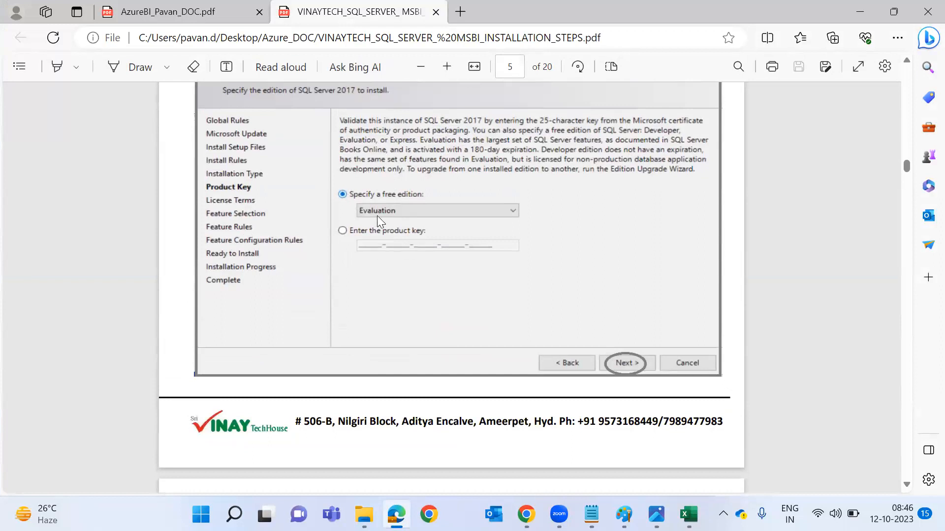
scroll(377, 217, "down", 20)
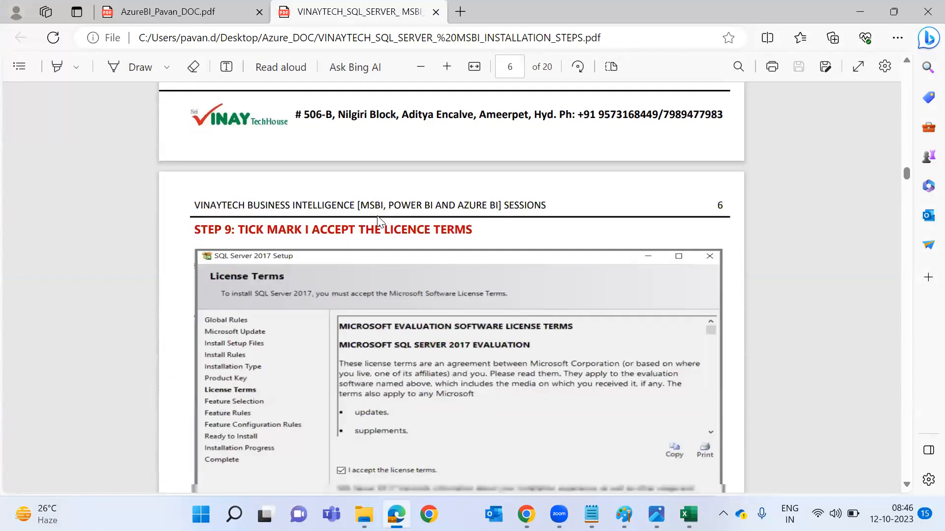
scroll(378, 219, "down", 20)
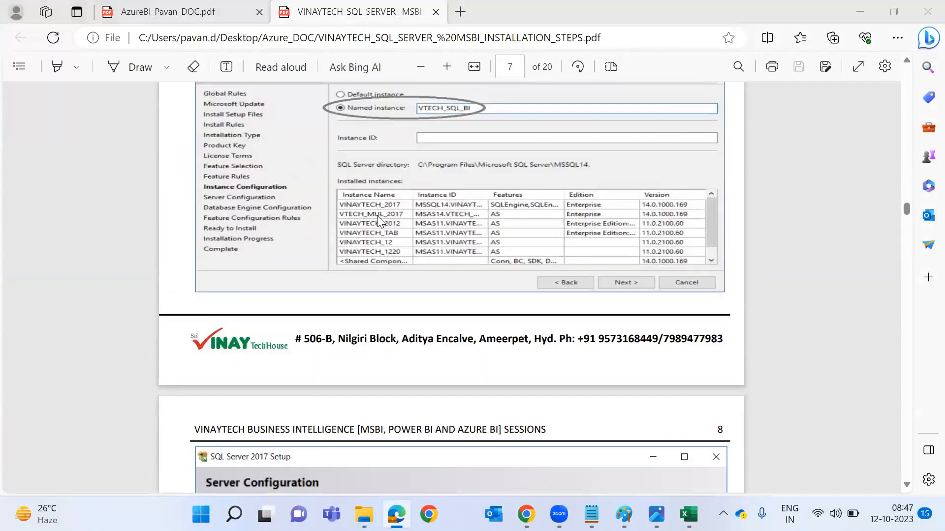
key("alt+Tab")
key("alt+Tab")
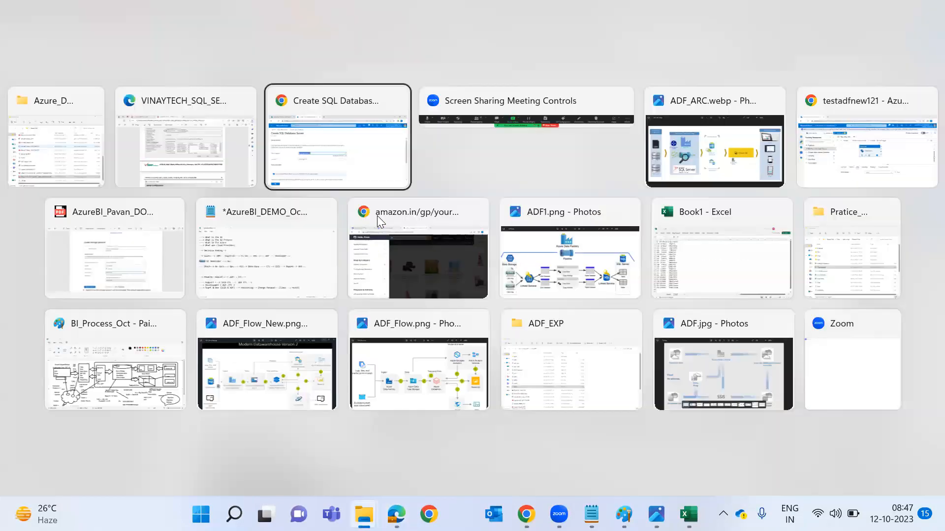
key("alt+Tab")
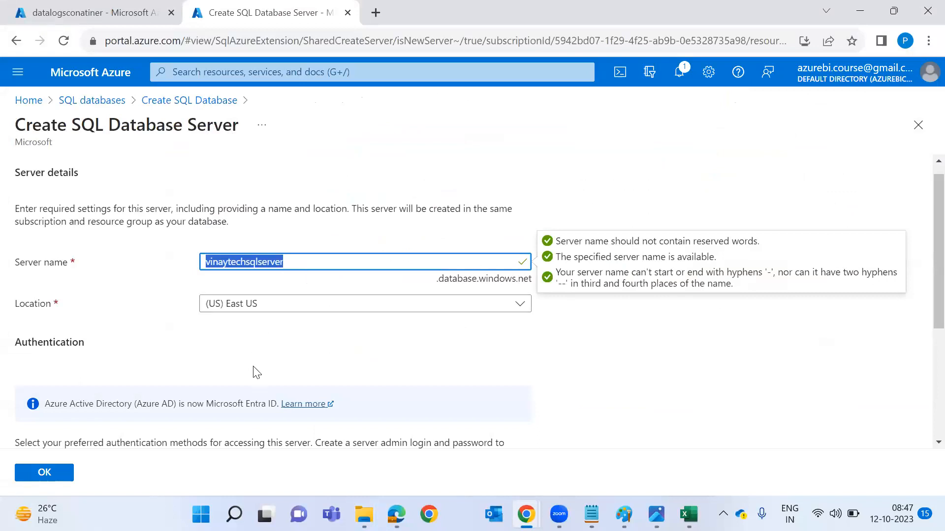
Give the server SQL authentication, paste the server name as admin login, and set the password.
scroll(257, 372, "down", 3)
left_click(244, 404)
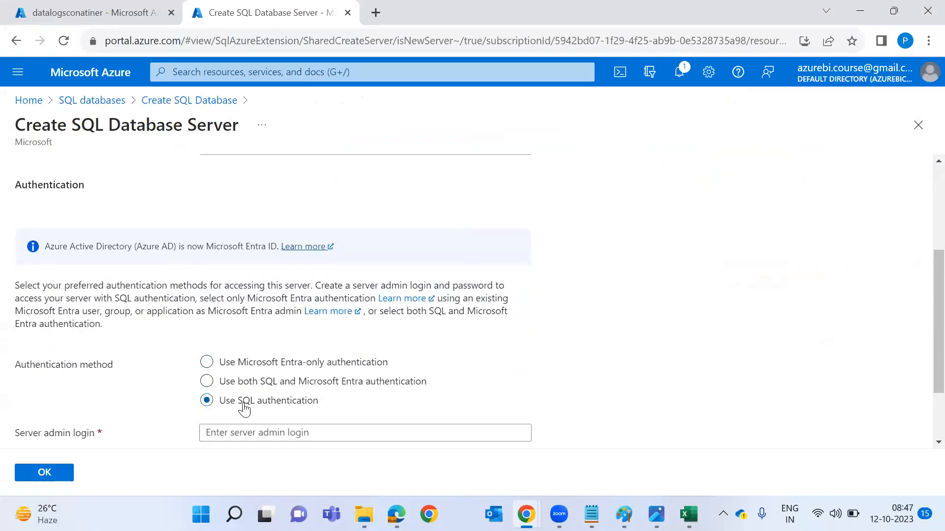
scroll(243, 408, "down", 2)
left_click(263, 347)
key("ctrl+v")
left_click(262, 365)
type("Pass")
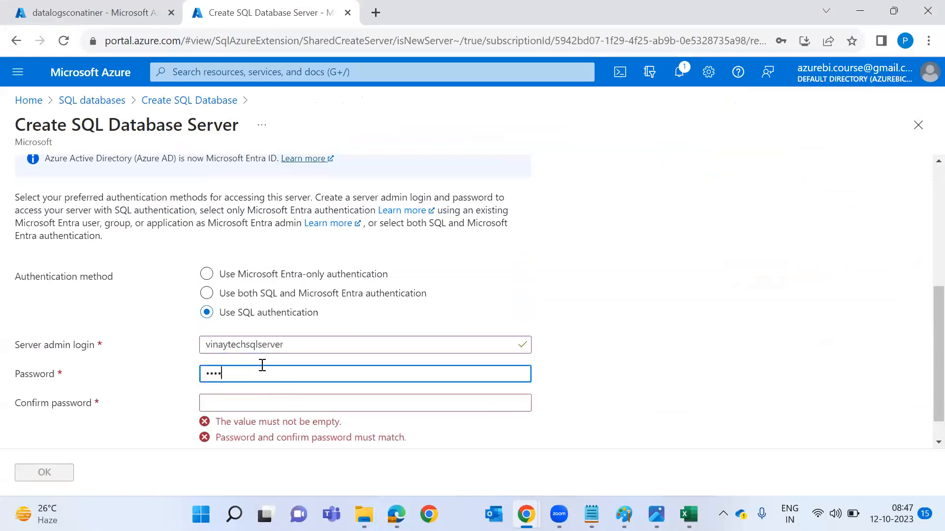
key("Tab")
type("Pas")
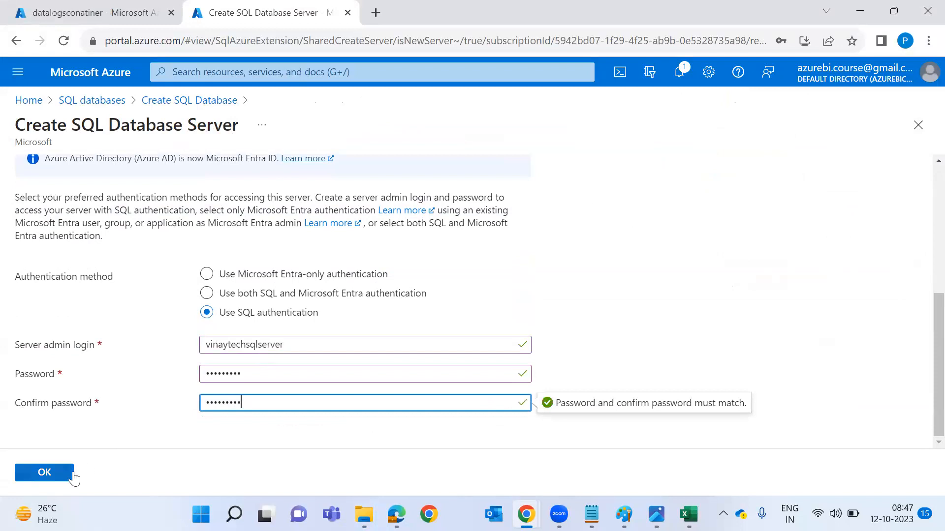
left_click(72, 475)
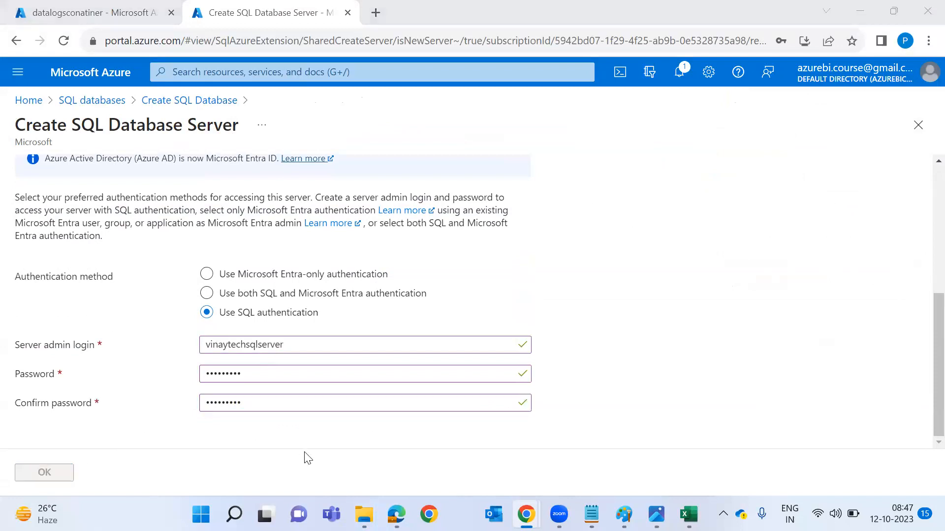
key("alt+Tab")
key("alt+Tab")
key("Tab")
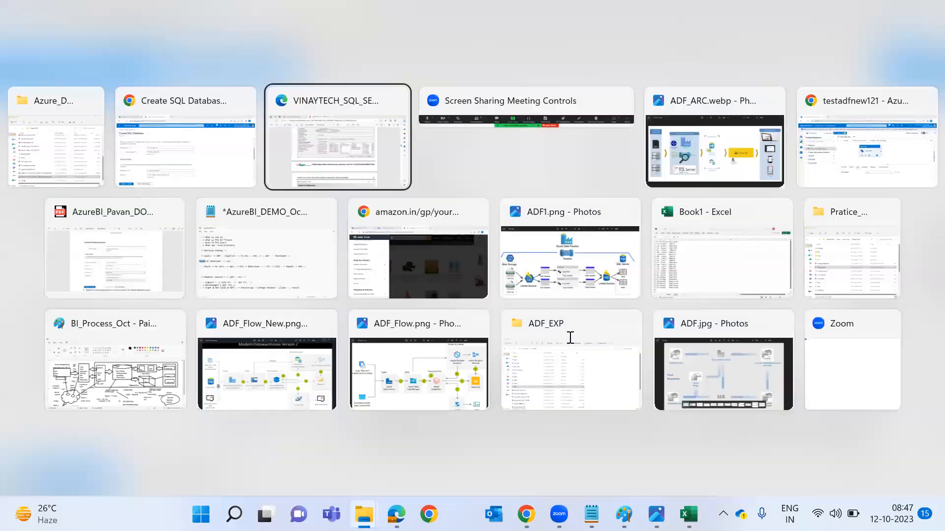
Add a '50 GB--> 250-->' note at the PDF's Feature Selection screenshot, then choose locally-redundant backup storage.
scroll(570, 337, "up", 5)
scroll(442, 418, "down", 10)
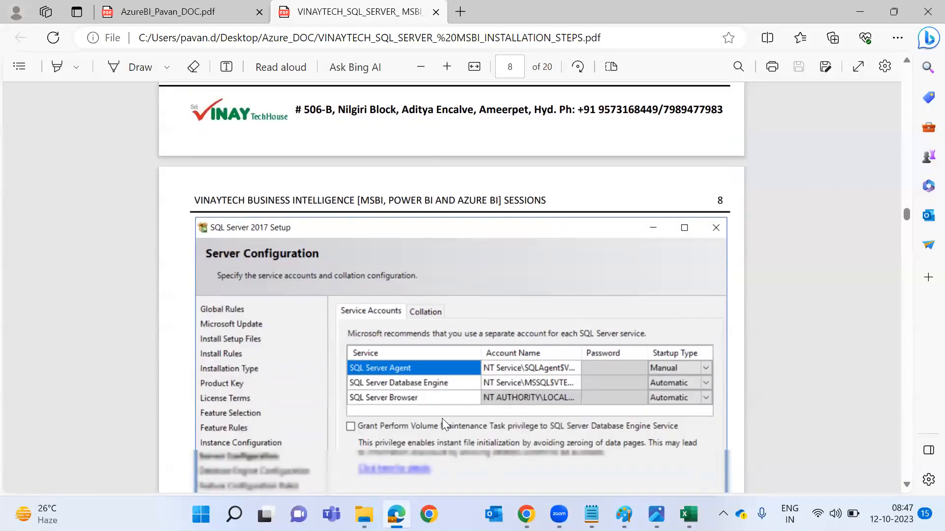
scroll(440, 419, "up", 6)
scroll(442, 424, "up", 10)
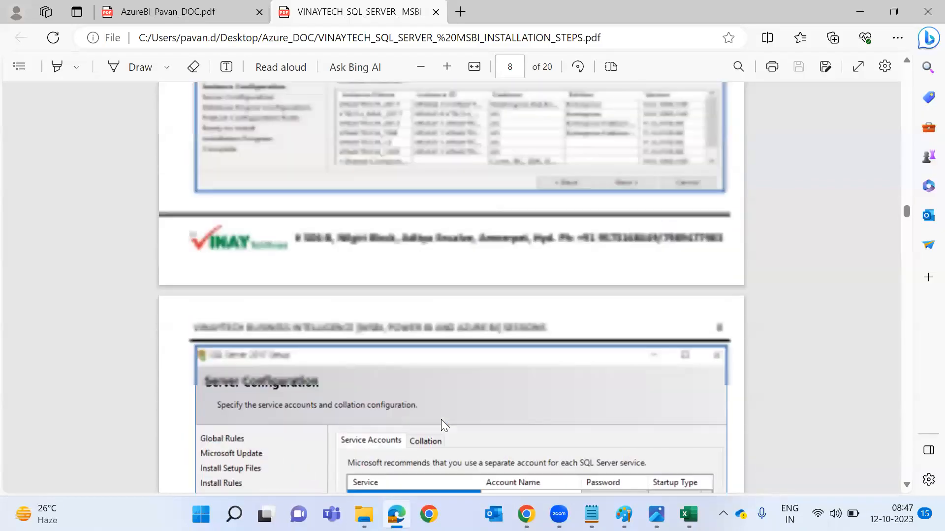
scroll(492, 302, "up", 1)
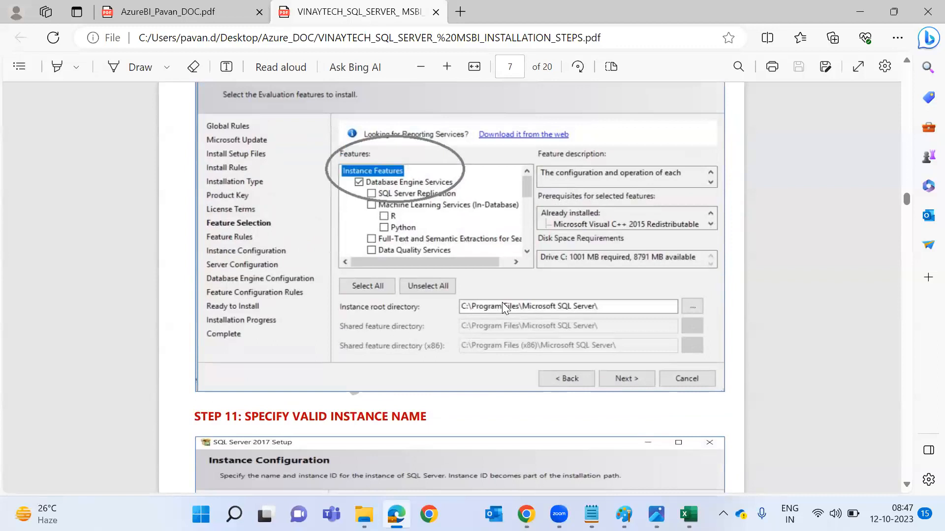
type("5")
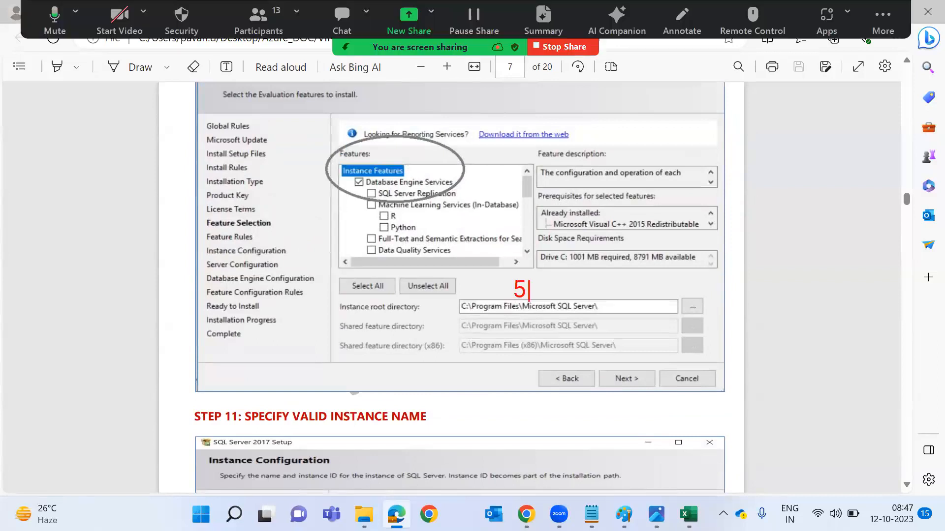
type("0 GB-->")
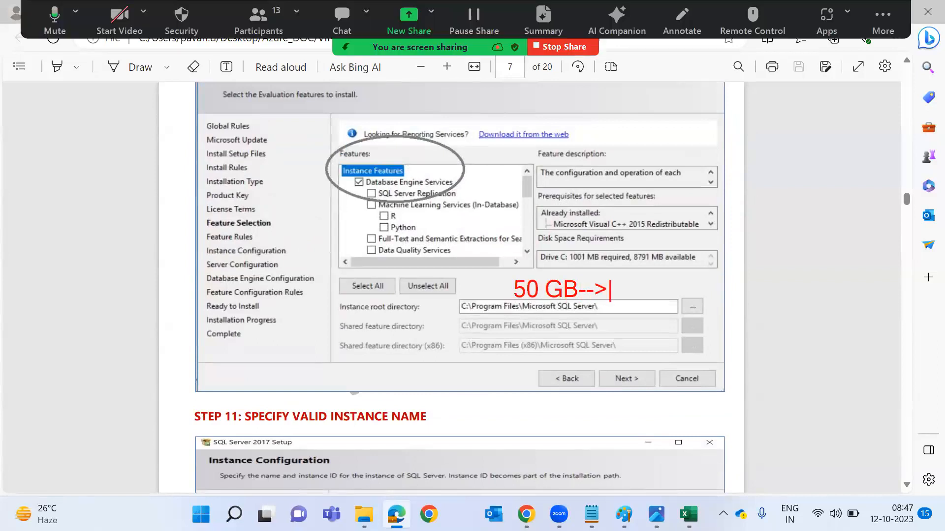
type(" 2500")
type("-")
key("BackSpace")
key("BackSpace")
type("-->")
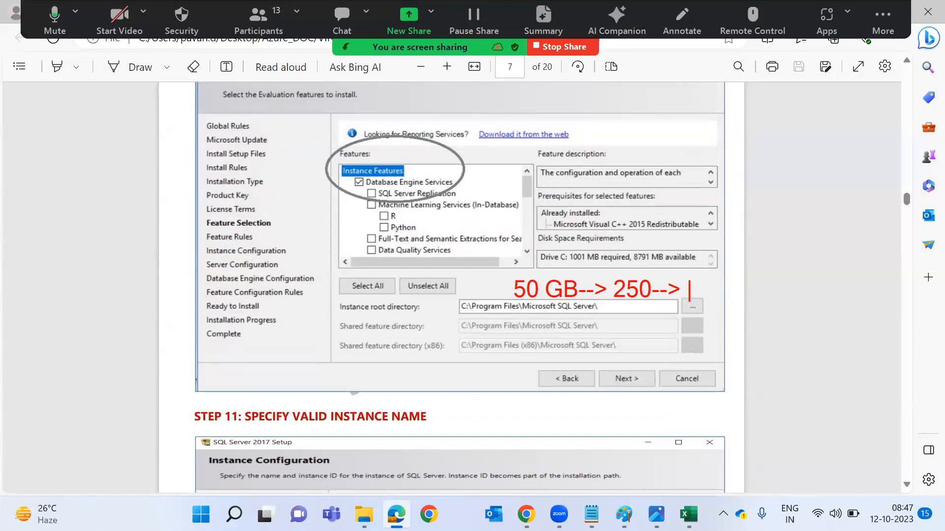
key("alt+Tab")
key("alt+Tab")
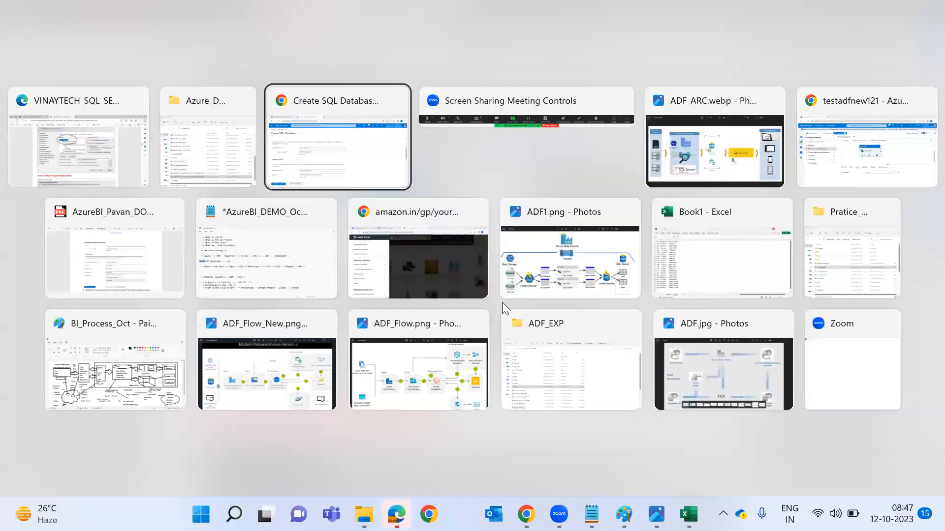
left_click(321, 275)
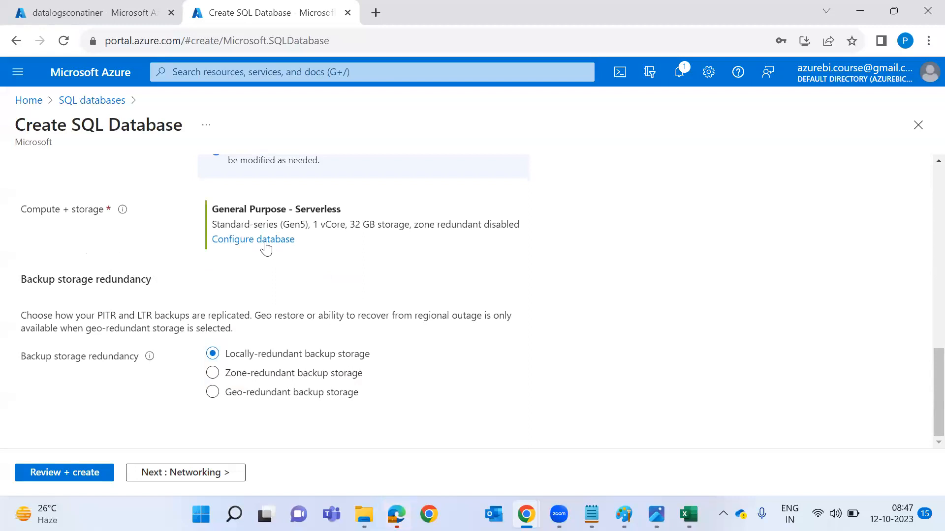
After comparing Standard and Premium options, set the database to the Basic tier with 1 GB data max size.
left_click(266, 247)
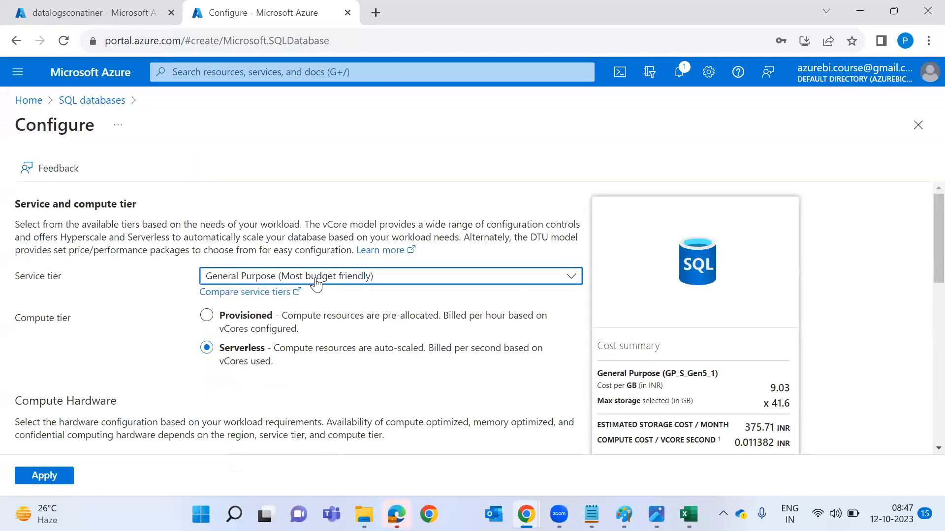
left_click(316, 282)
left_click(316, 439)
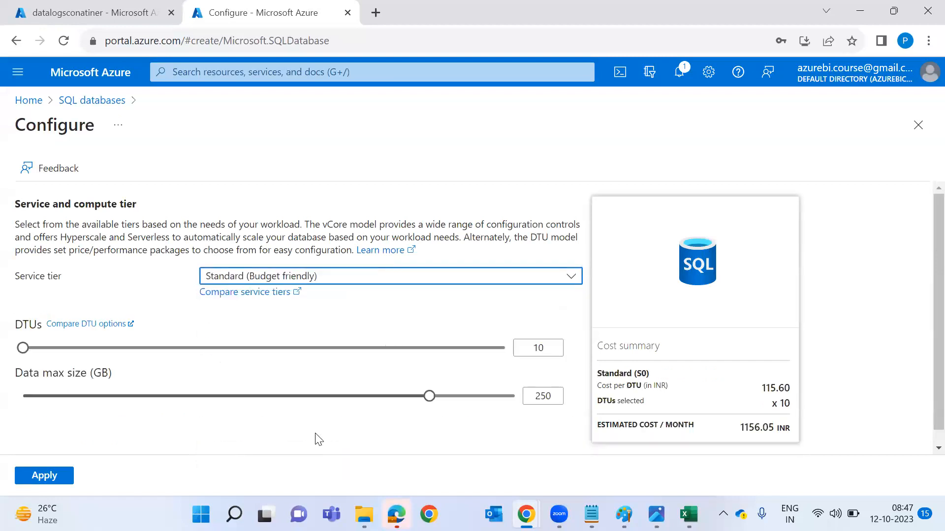
left_click(212, 397)
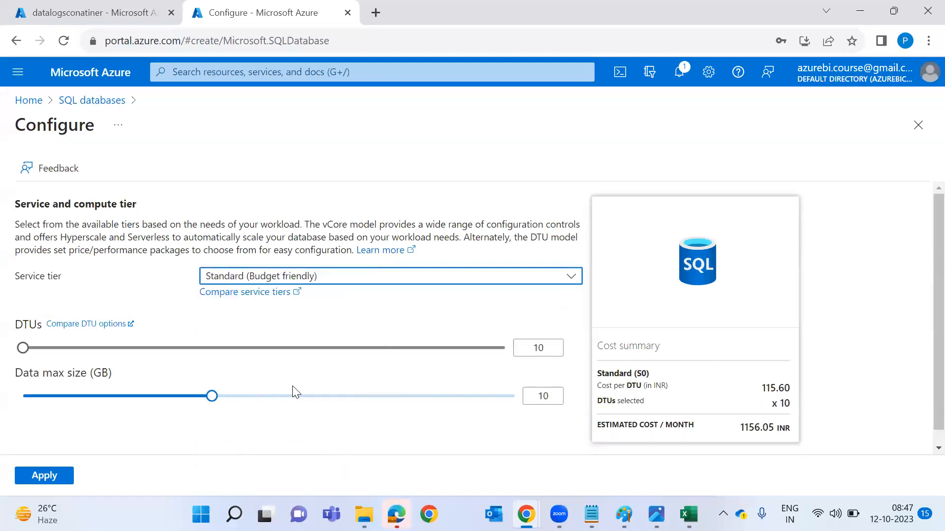
left_click(321, 398)
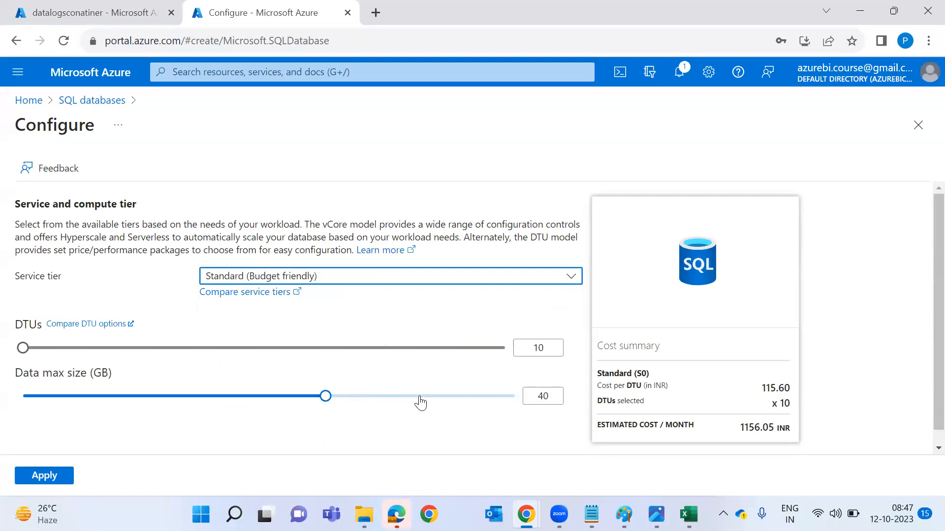
left_click(420, 402)
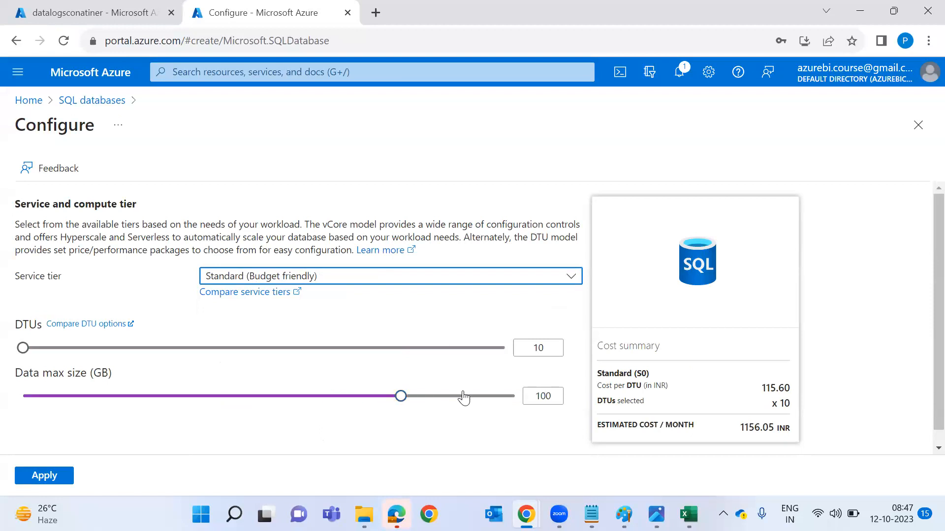
left_click(395, 288)
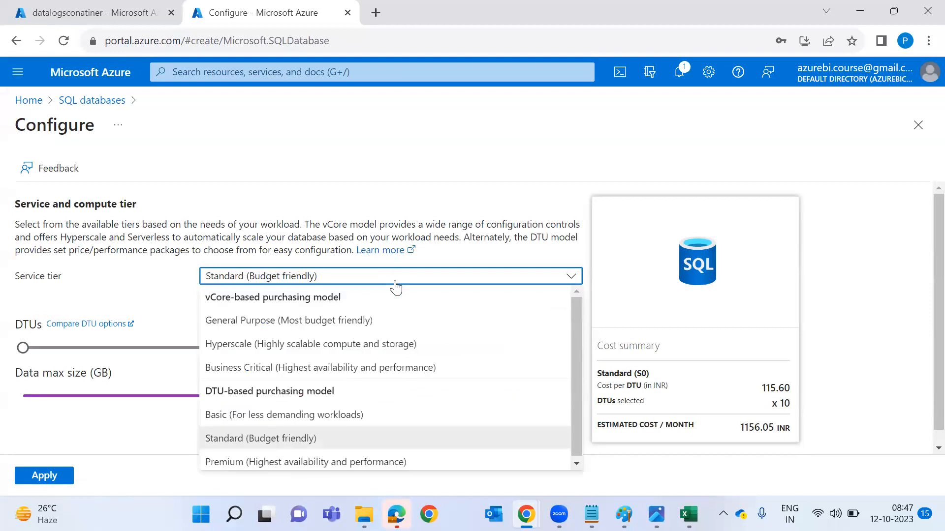
left_click(358, 463)
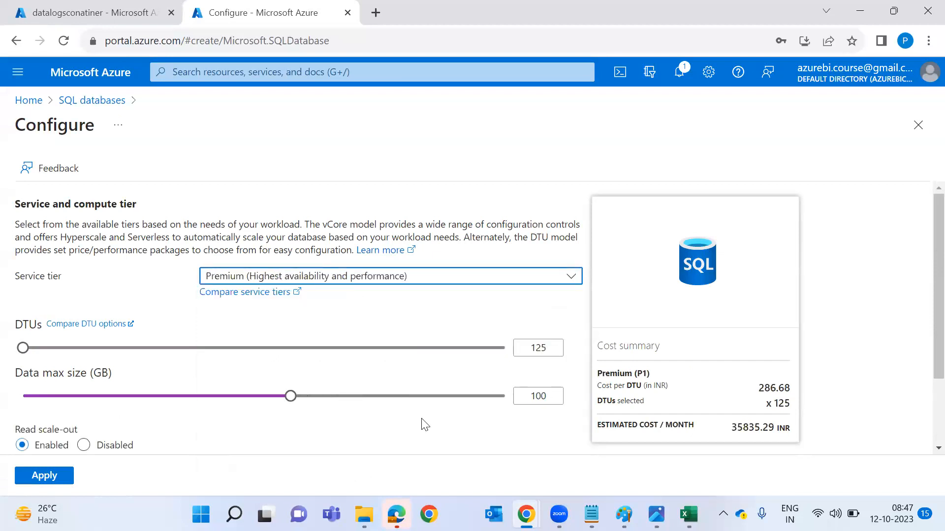
left_click(471, 396)
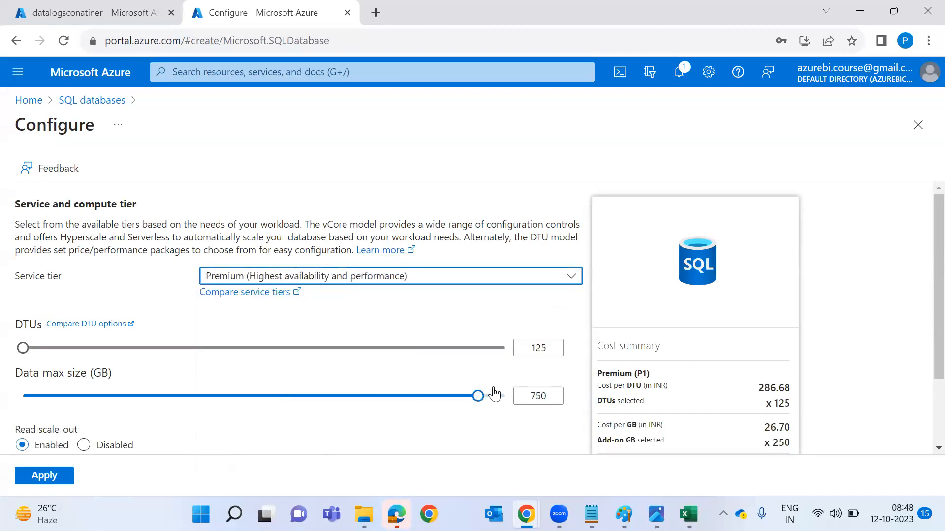
left_click(492, 283)
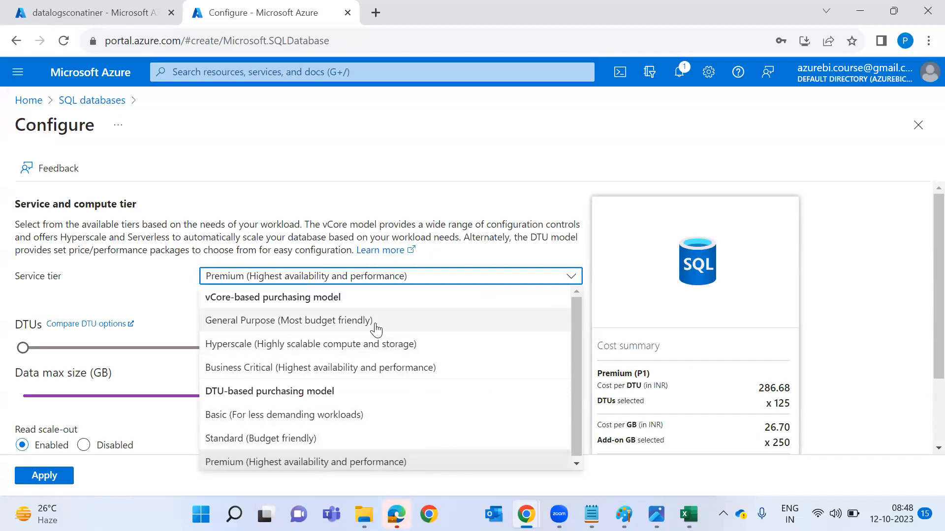
left_click(380, 416)
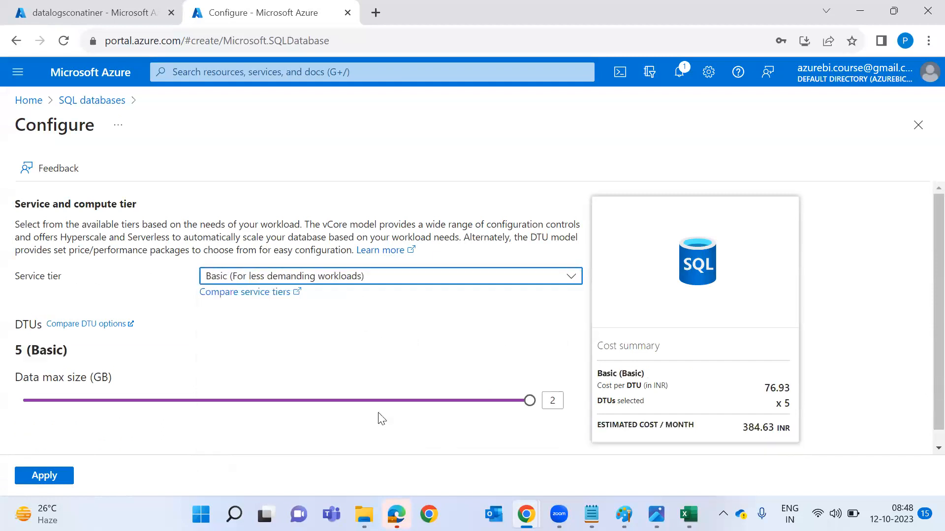
left_click(274, 406)
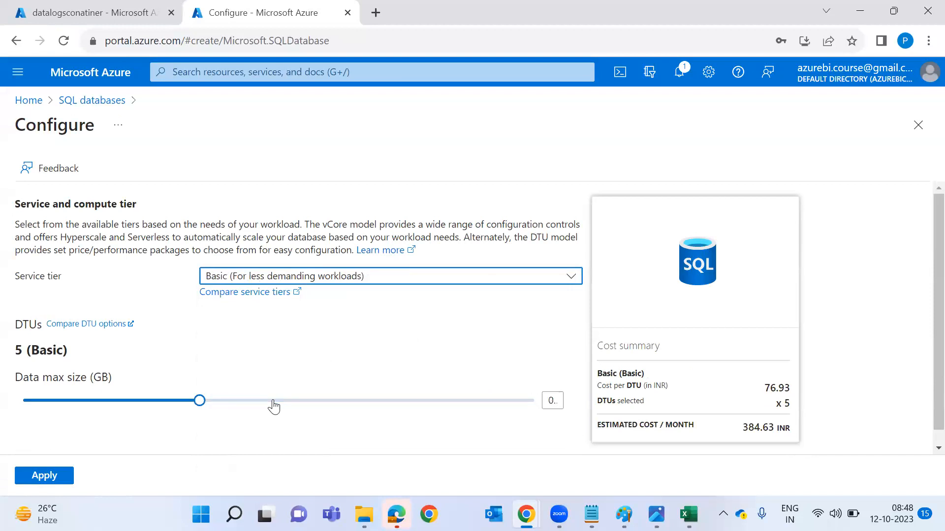
left_click(320, 408)
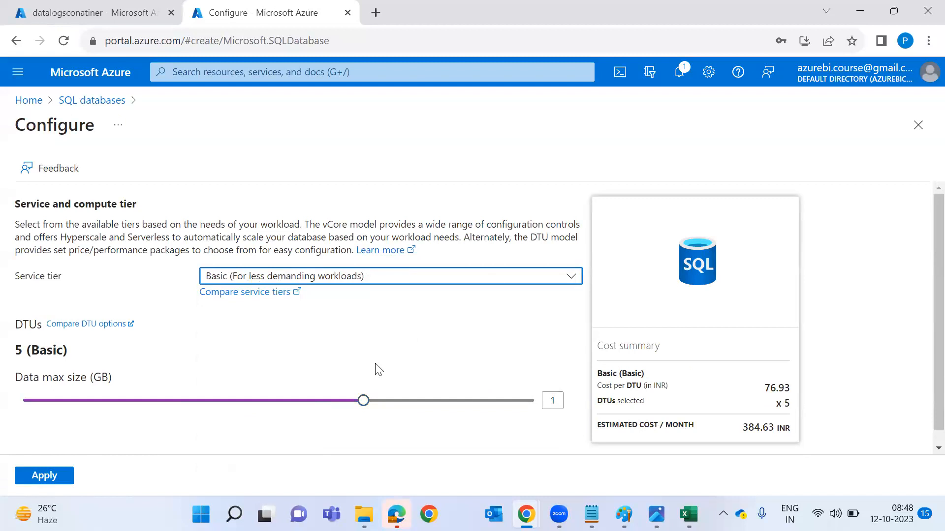
left_click(44, 475)
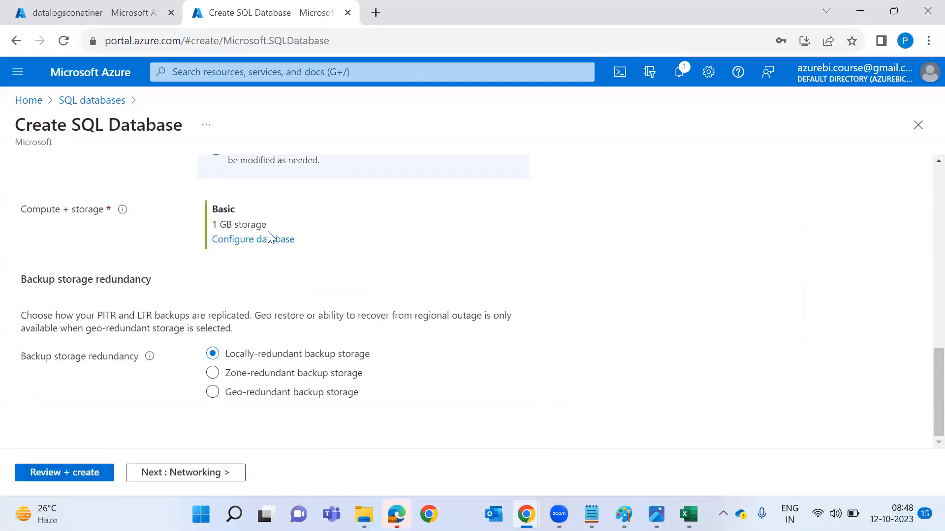
Review and create the customerdatabase SQL database, starting its deployment.
scroll(180, 306, "up", 5)
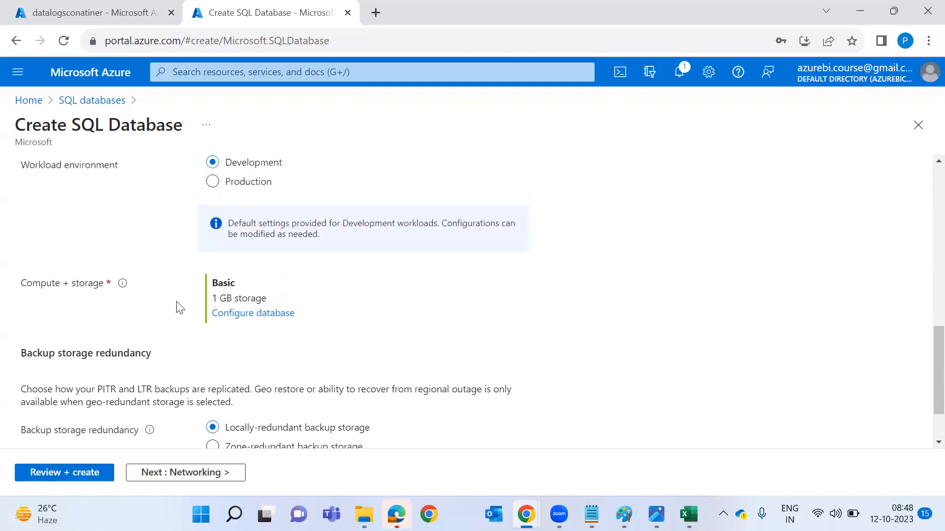
scroll(179, 305, "down", 5)
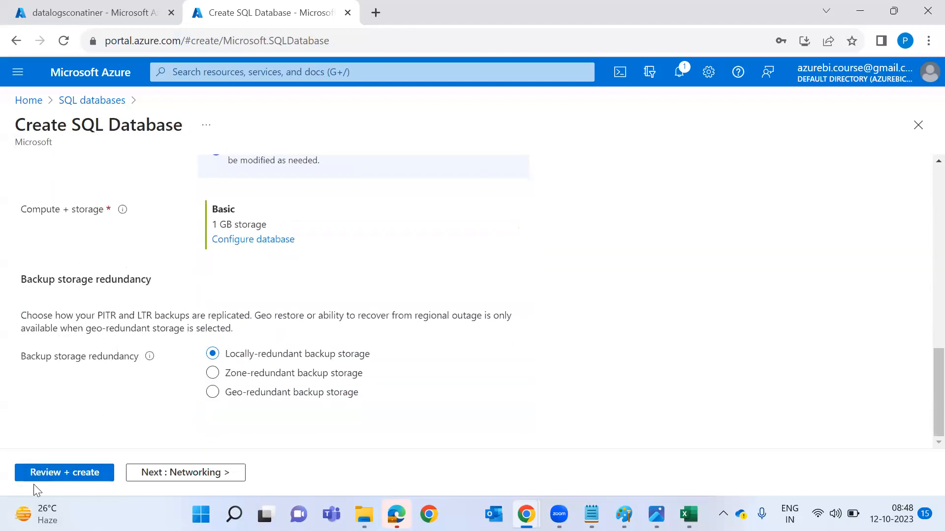
left_click(52, 474)
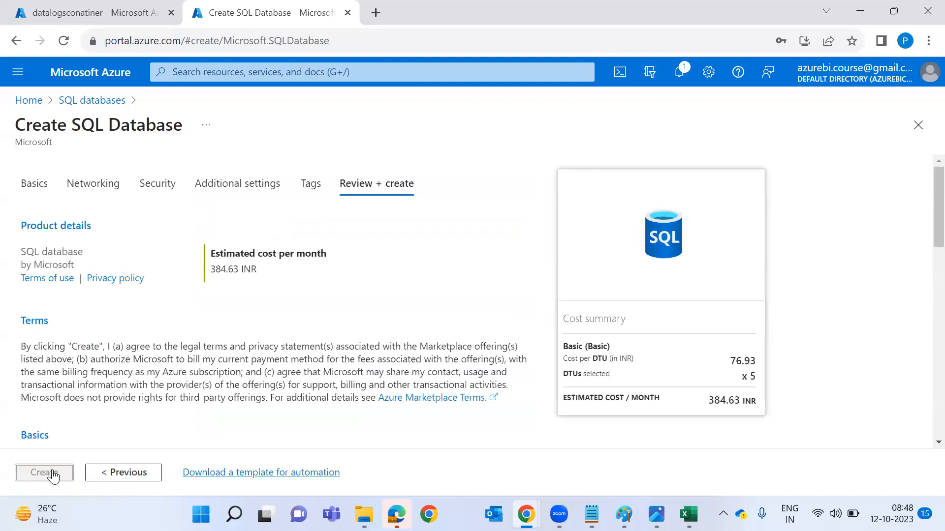
left_click(53, 474)
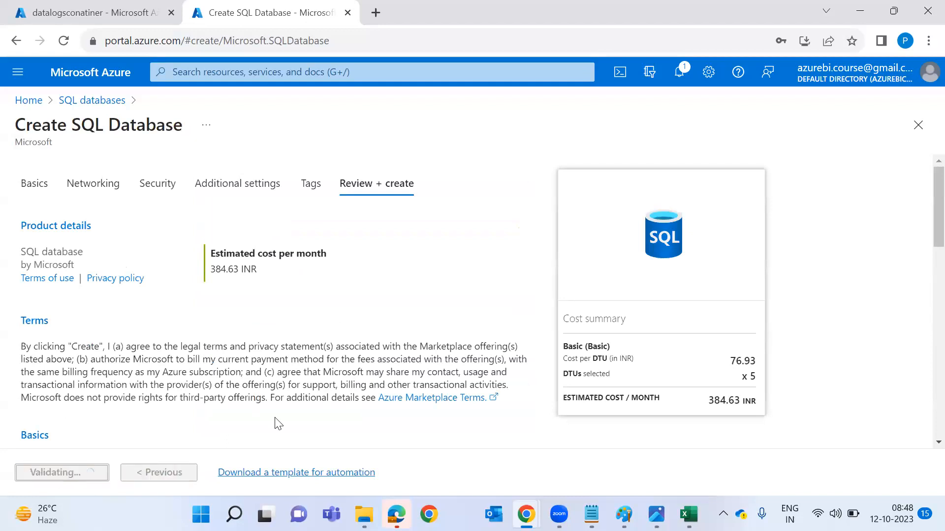
key("super")
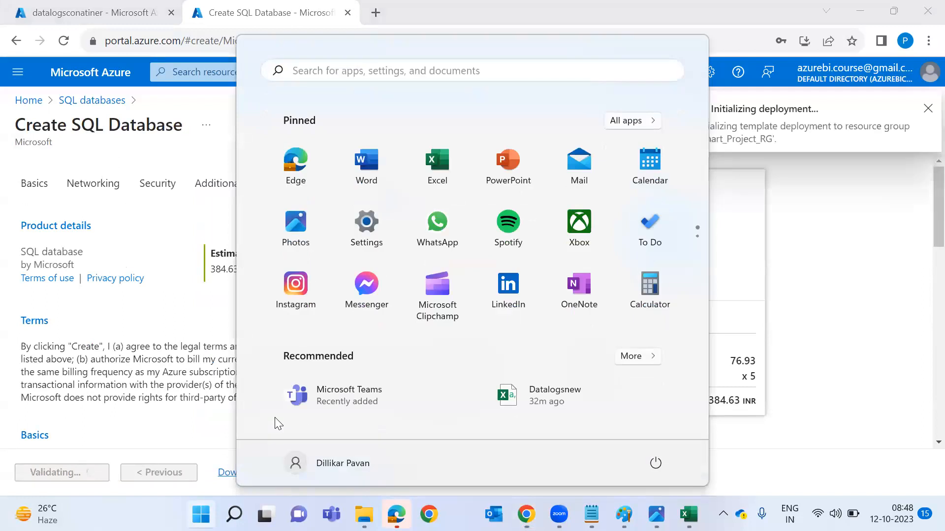
Search Windows for 'powerbi desktop' and open the Downloads | Microsoft Power BI web result.
type("powerbu")
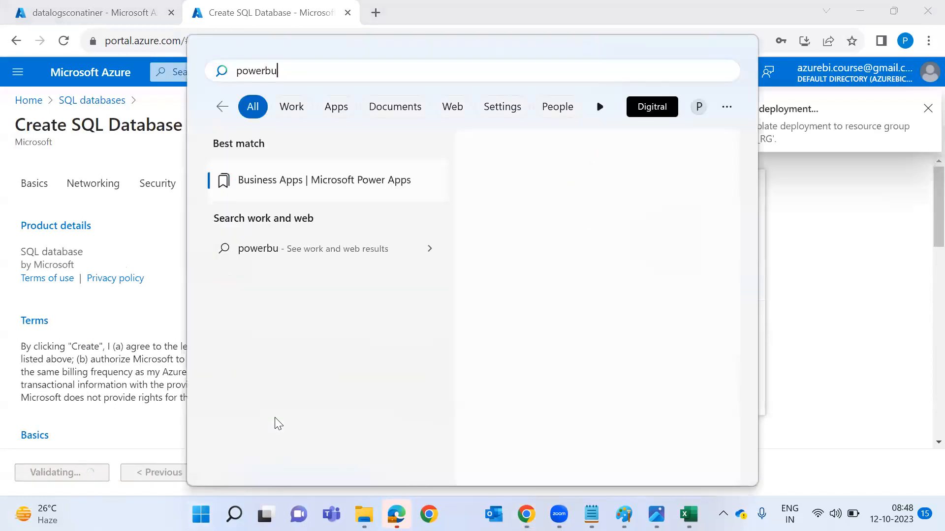
key("BackSpace")
type("i")
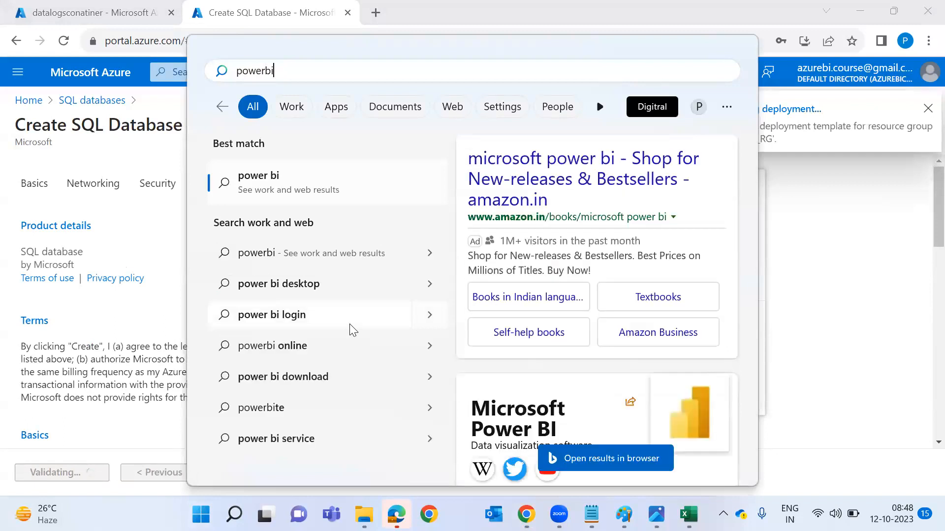
type("desktop")
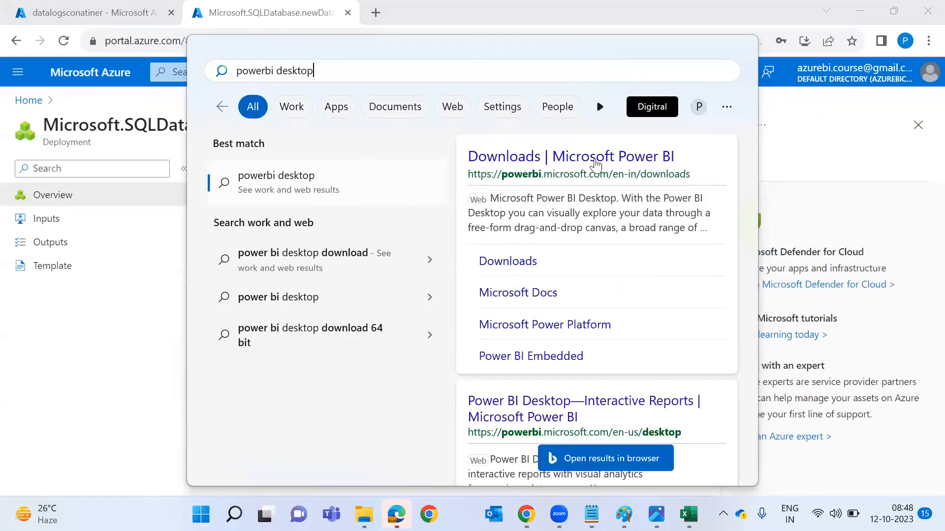
left_click(597, 164)
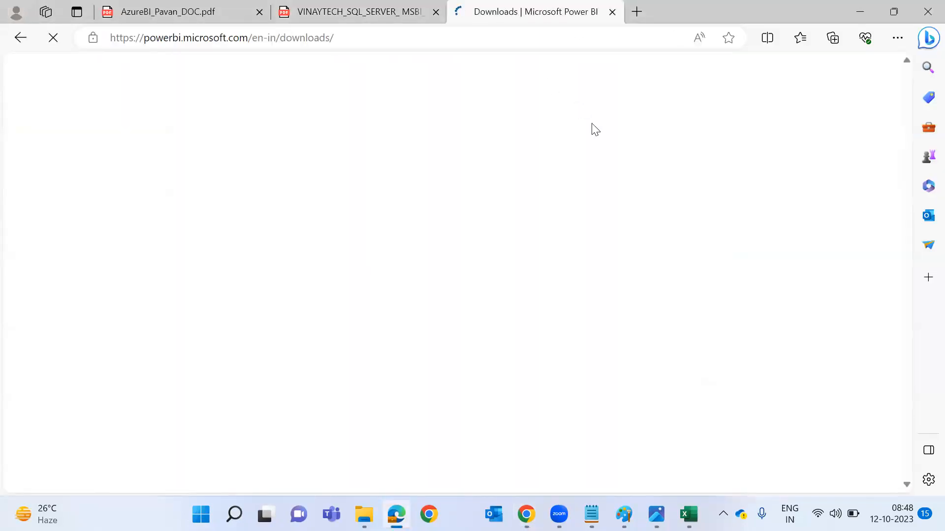
Look over the Power BI download options, start the Desktop download, and dismiss the Microsoft Store prompt.
scroll(386, 248, "down", 8)
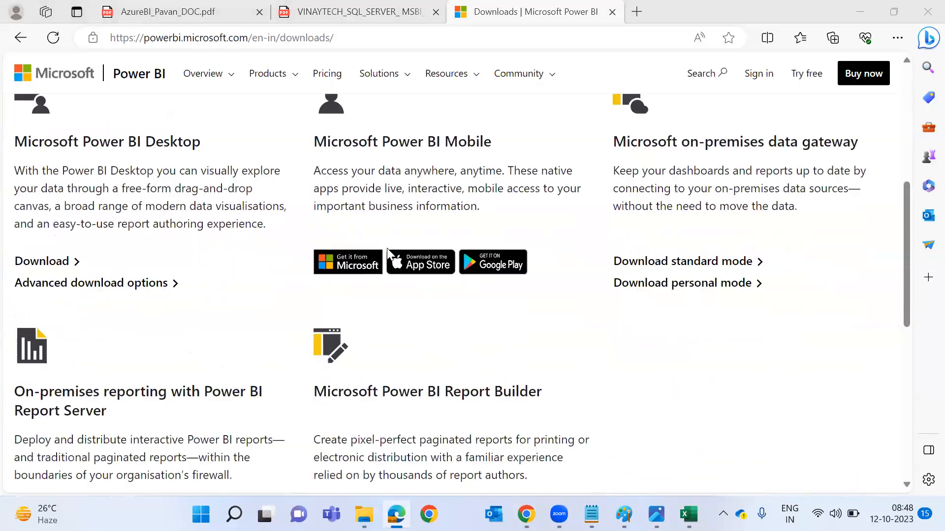
scroll(387, 248, "up", 7)
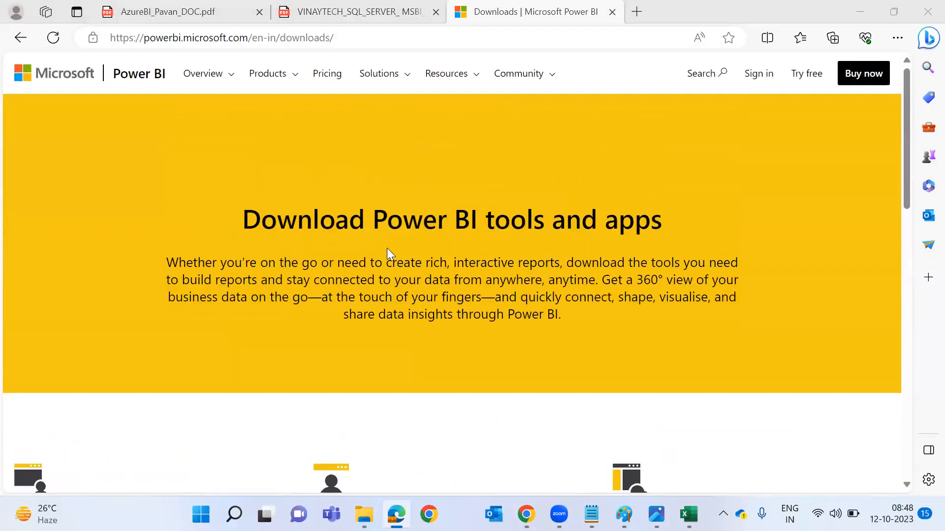
scroll(387, 248, "down", 8)
scroll(391, 255, "up", 3)
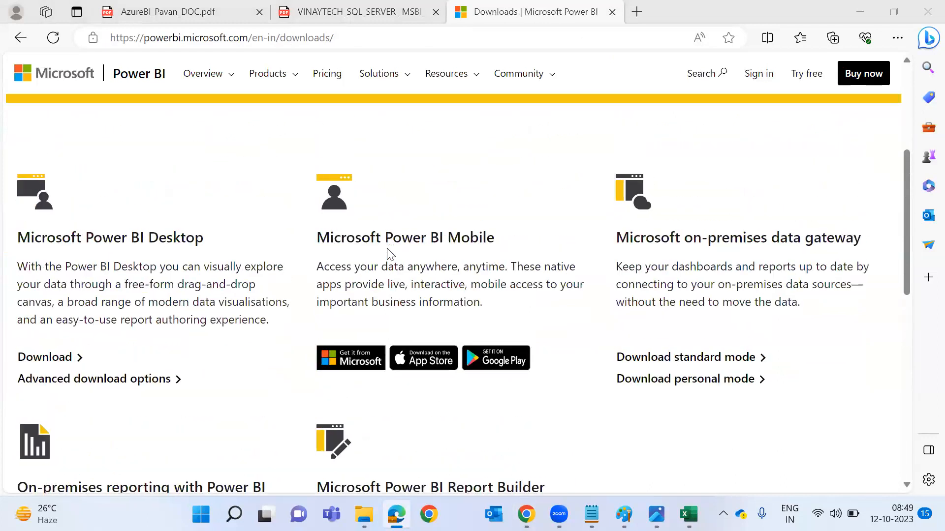
scroll(390, 254, "up", 4)
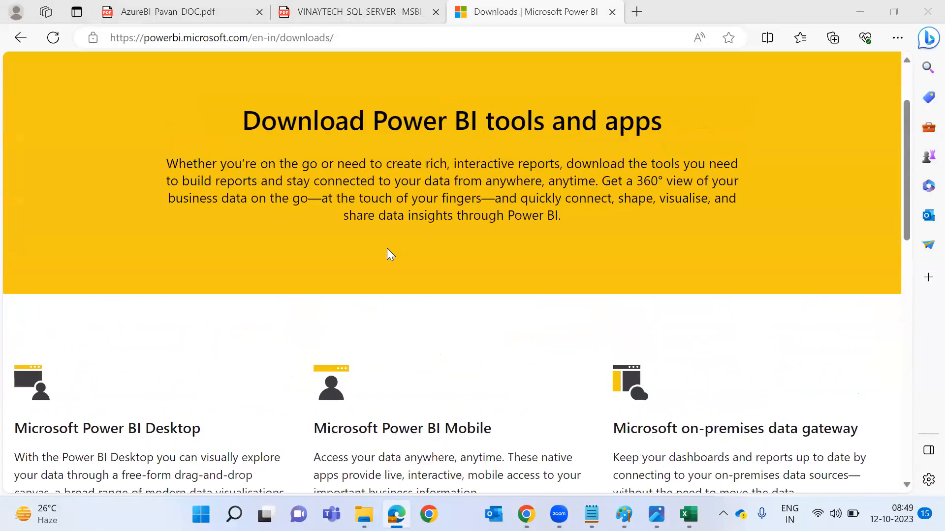
scroll(390, 254, "down", 3)
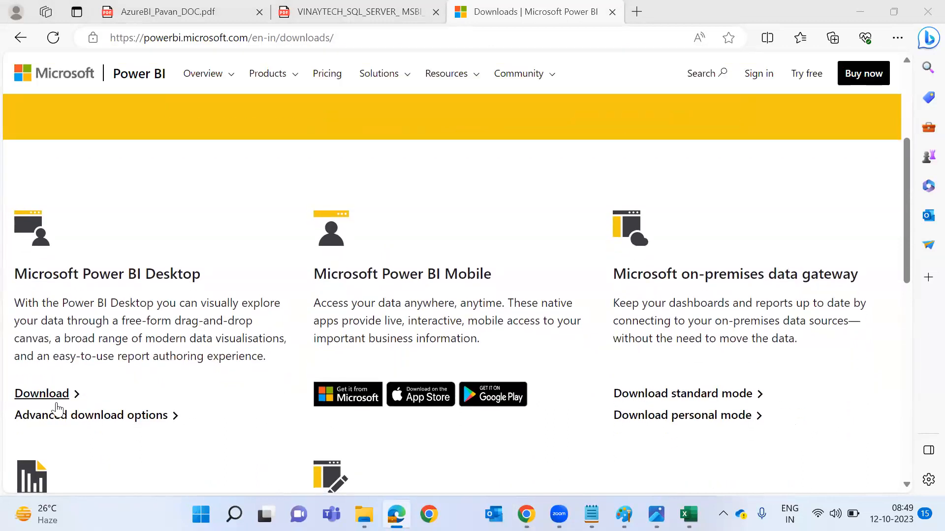
left_click(57, 402)
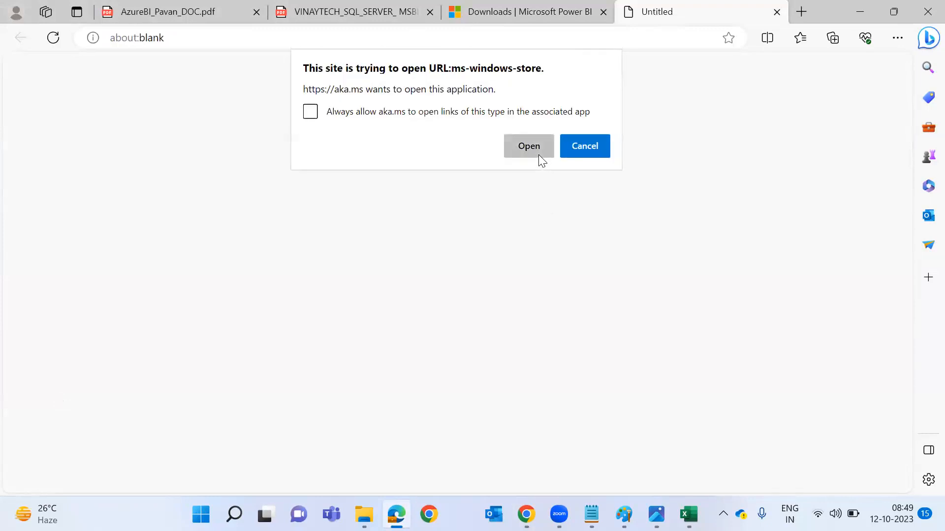
left_click(539, 154)
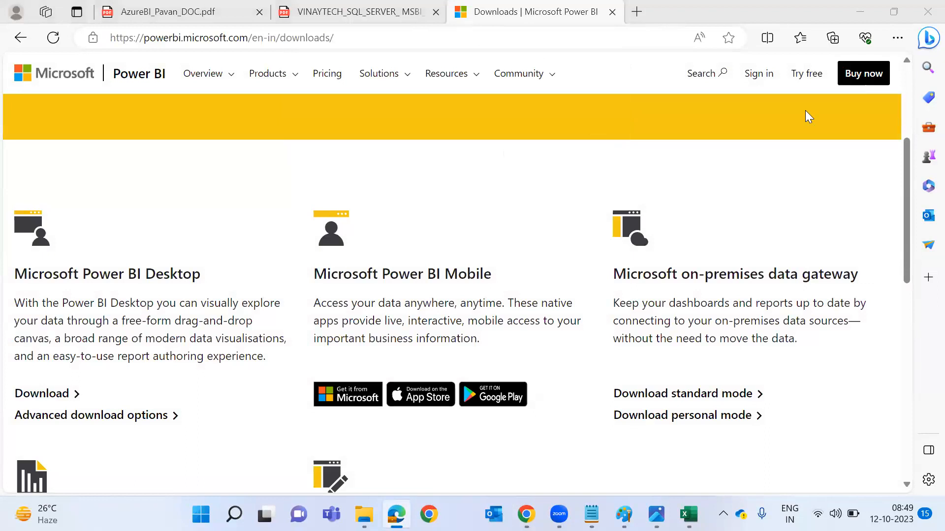
Return to the SQL Server installation steps PDF tab.
left_click(411, 14)
left_click(563, 10)
key("ctrl+shift+Tab")
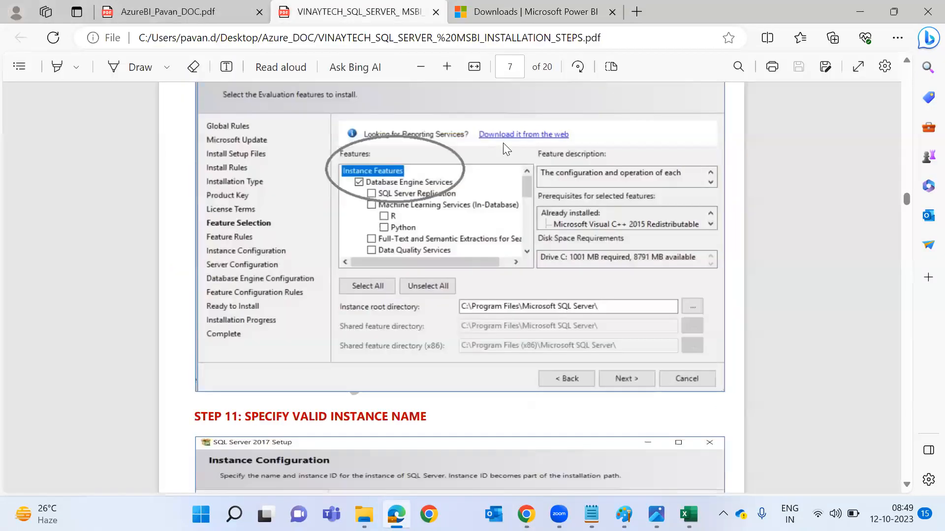
Confirm the Microsoft.SQLDatabase deployment is still running, then go back to the testadfnew121 pipeline editor.
key("alt+Tab")
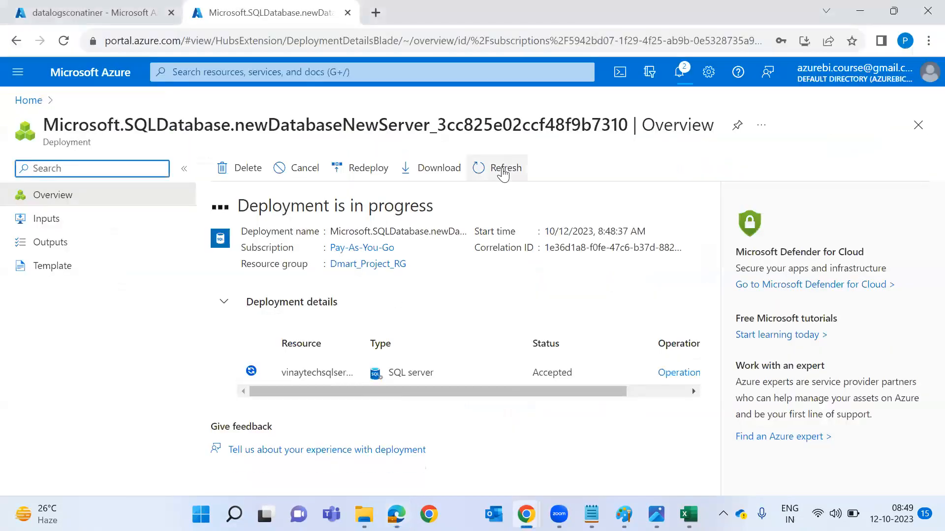
left_click(65, 11)
left_click(270, 10)
key("alt+Tab")
key("alt+Tab")
key("alt+Tab")
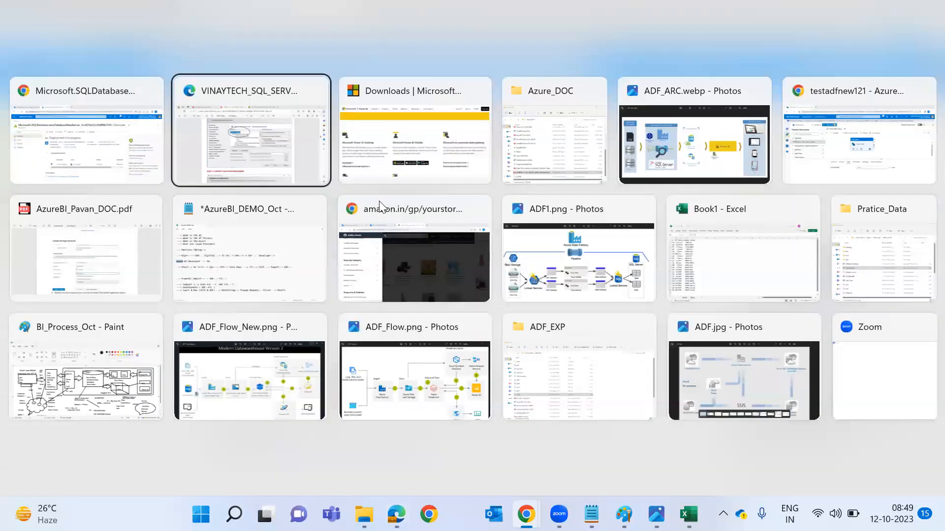
key("alt+Tab")
key("alt+Tab")
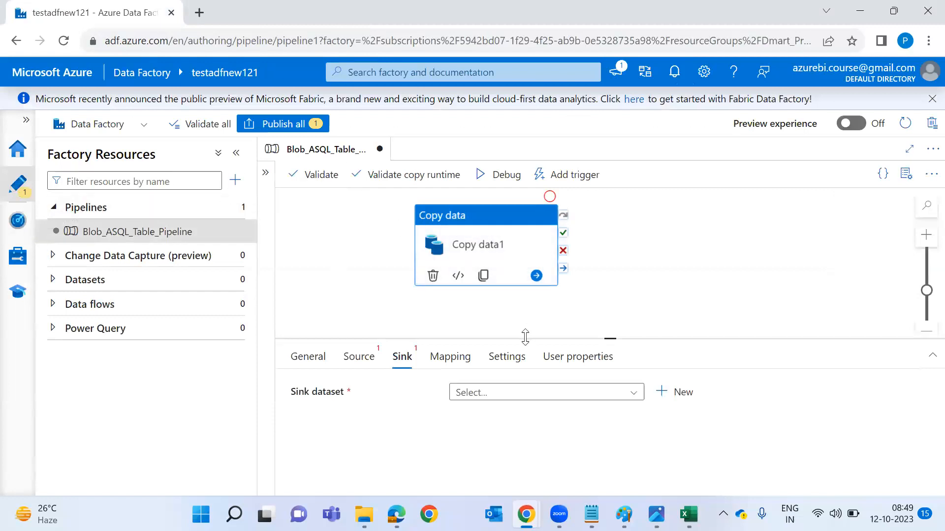
Enlarge the settings panel to show Copy data1's Source tab, checking the ADF1.png architecture diagram.
left_click_drag(525, 337, 522, 288)
left_click(367, 307)
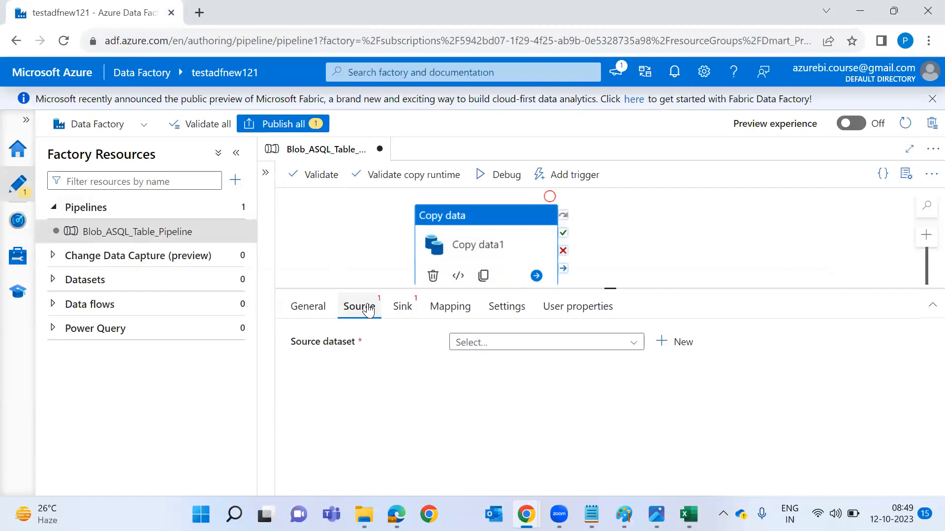
key("alt+Tab")
key("alt+Tab")
key("alt+shift+Tab")
key("Down")
key("Right")
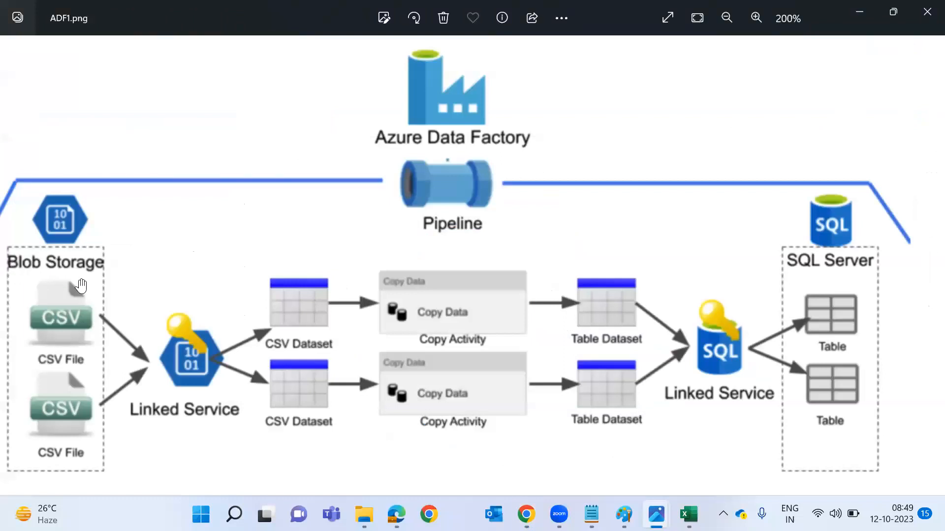
key("alt+Tab")
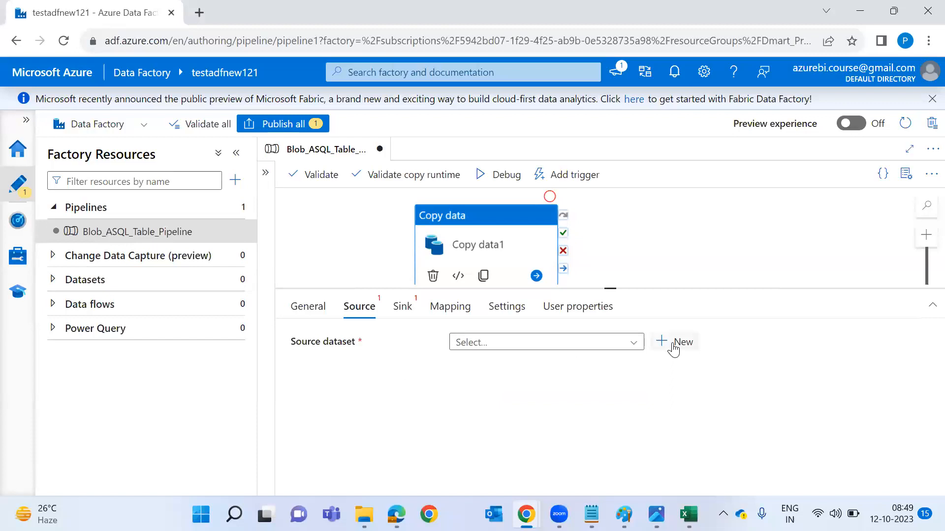
Start a new source dataset and scroll through the available data stores.
left_click(673, 349)
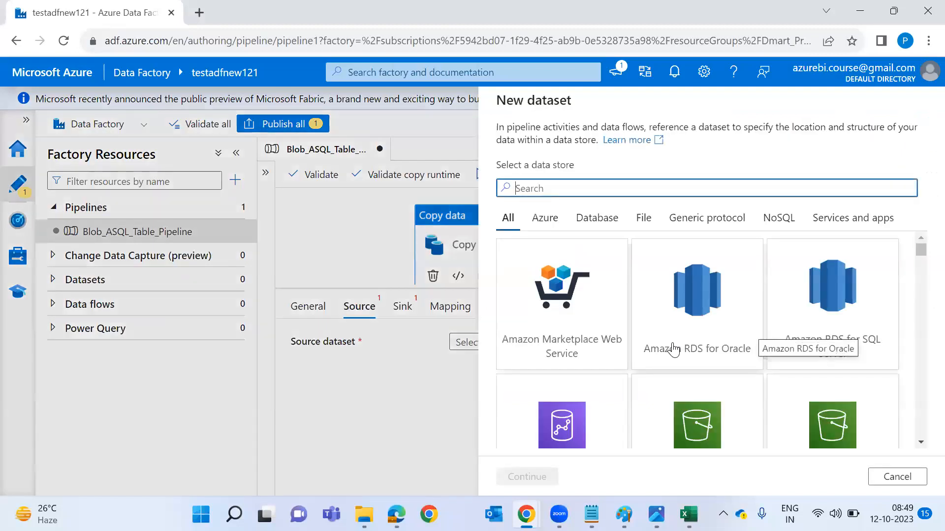
scroll(674, 349, "down", 1)
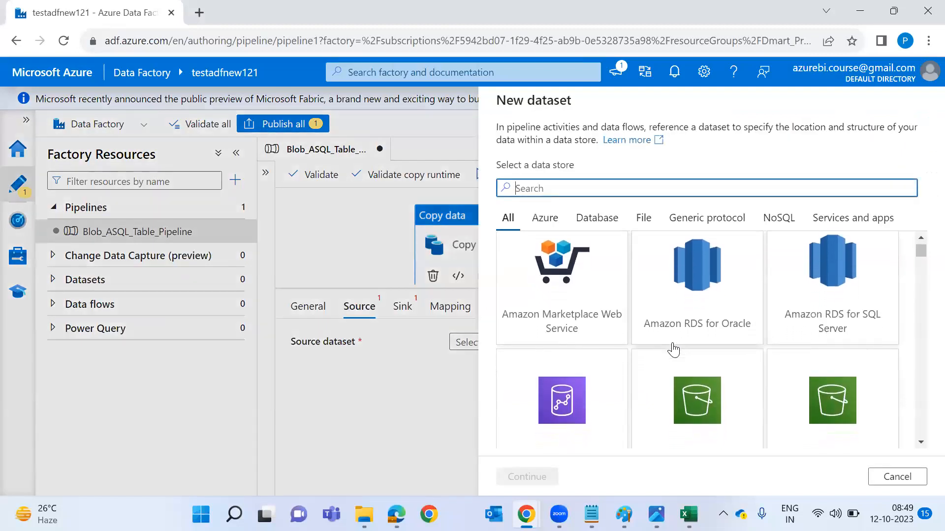
scroll(676, 348, "down", 2)
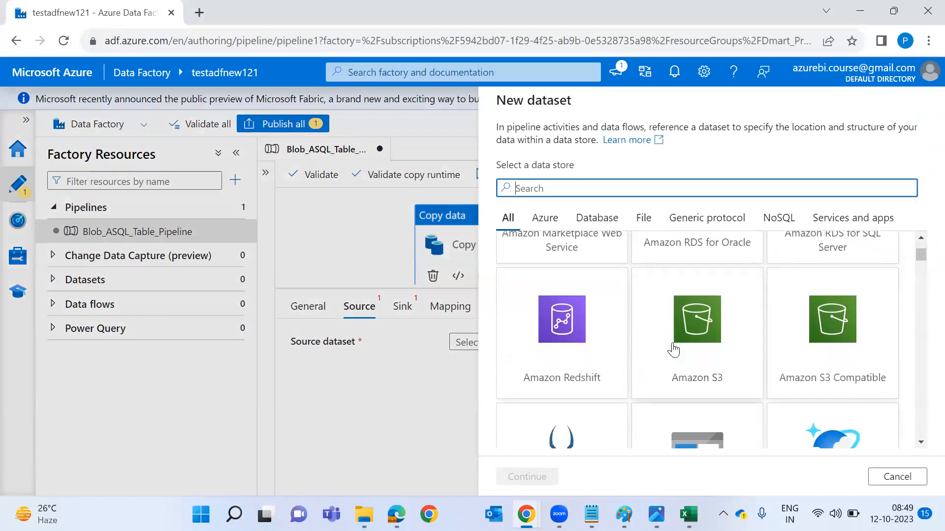
scroll(673, 349, "down", 3)
scroll(675, 349, "down", 2)
scroll(674, 349, "down", 4)
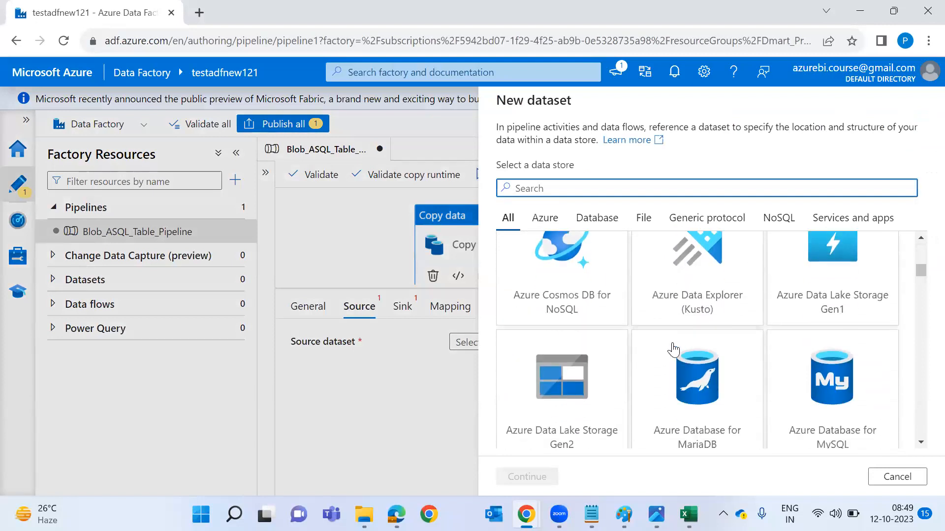
scroll(673, 350, "down", 10)
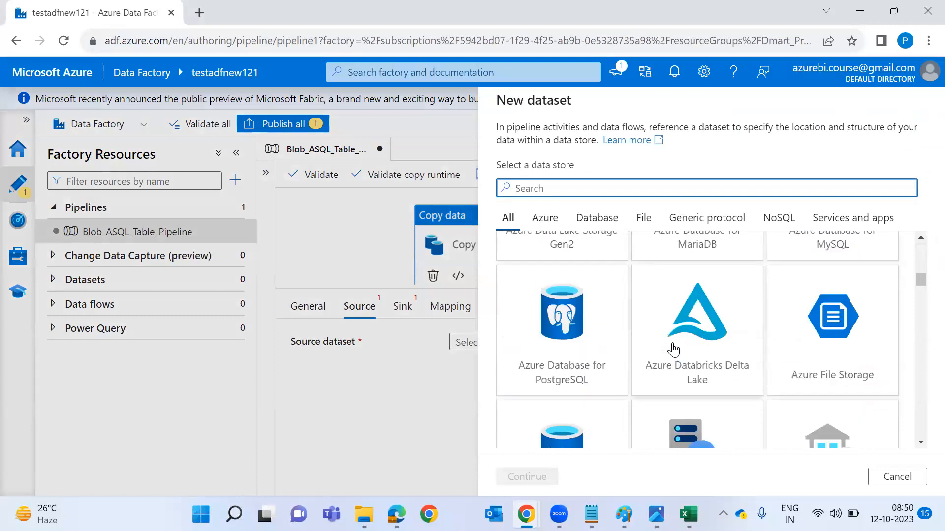
scroll(673, 351, "down", 5)
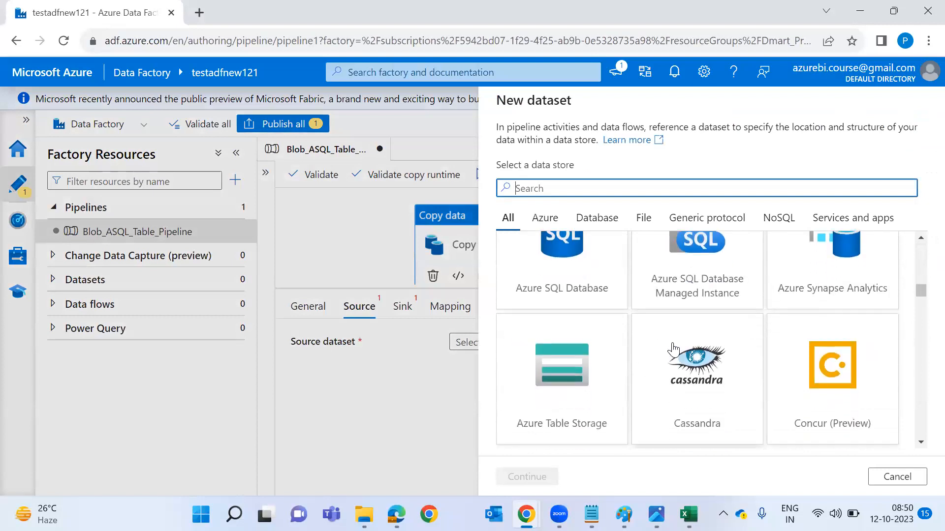
scroll(673, 351, "down", 5)
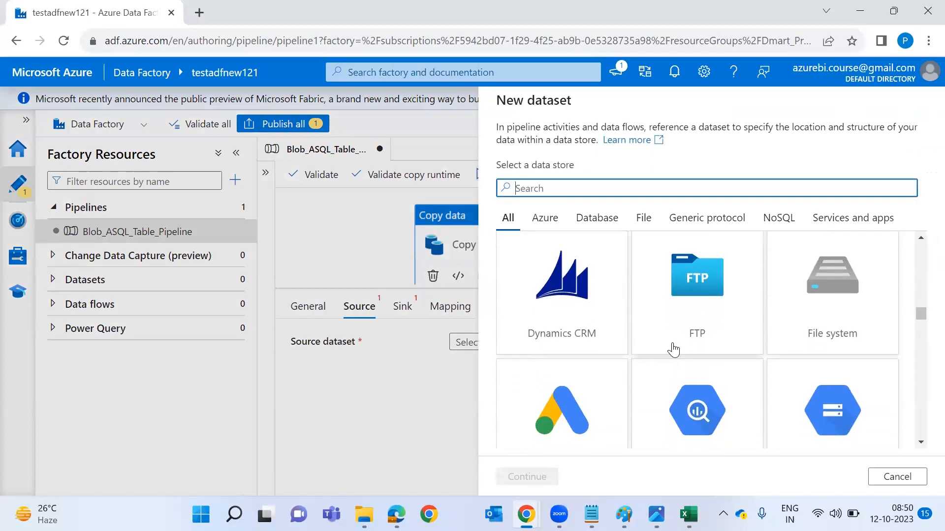
scroll(674, 350, "down", 5)
scroll(674, 350, "down", 5)
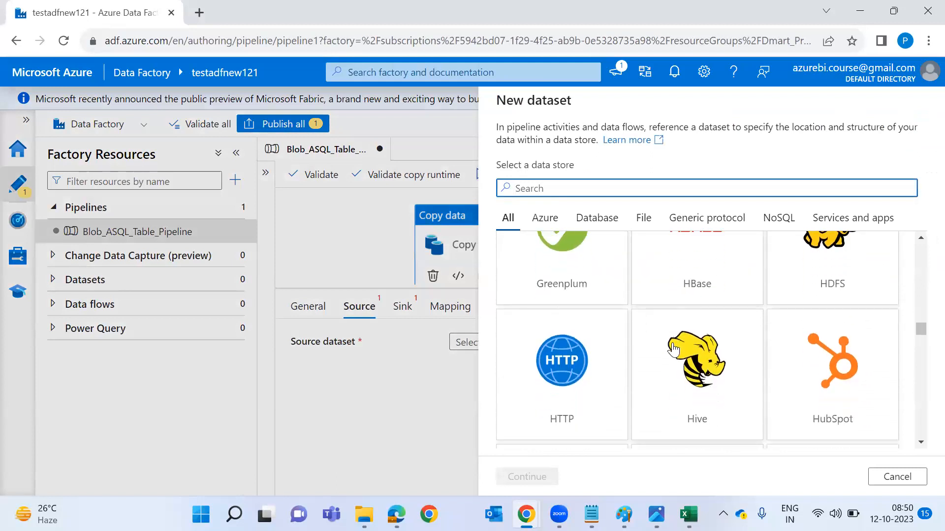
scroll(674, 350, "down", 5)
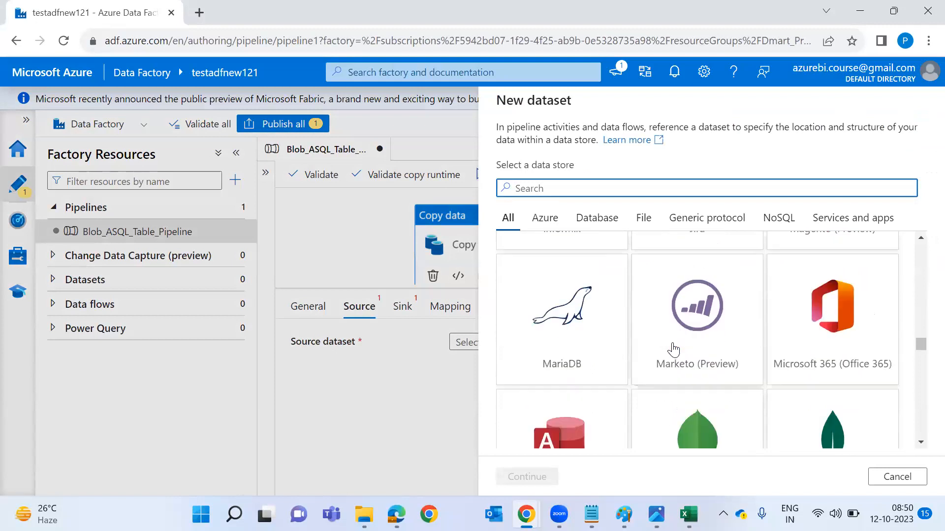
scroll(673, 351, "down", 5)
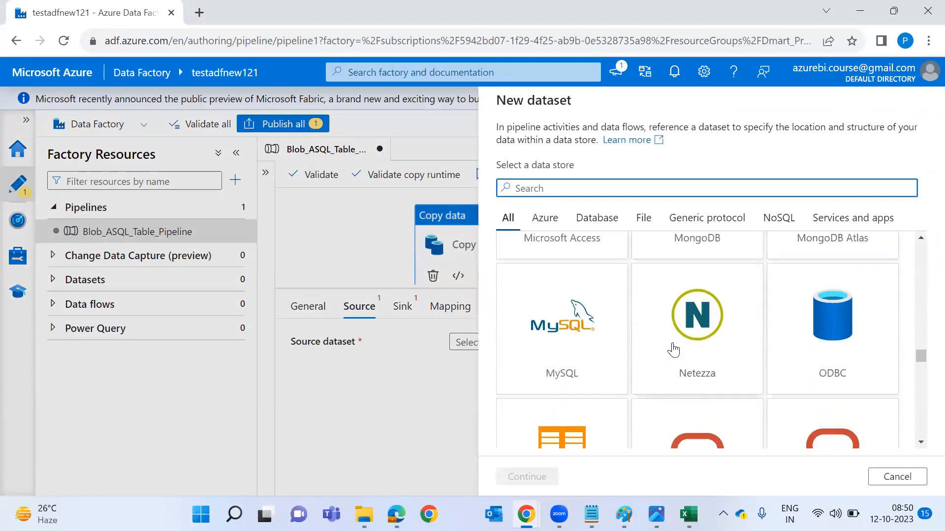
scroll(674, 350, "down", 6)
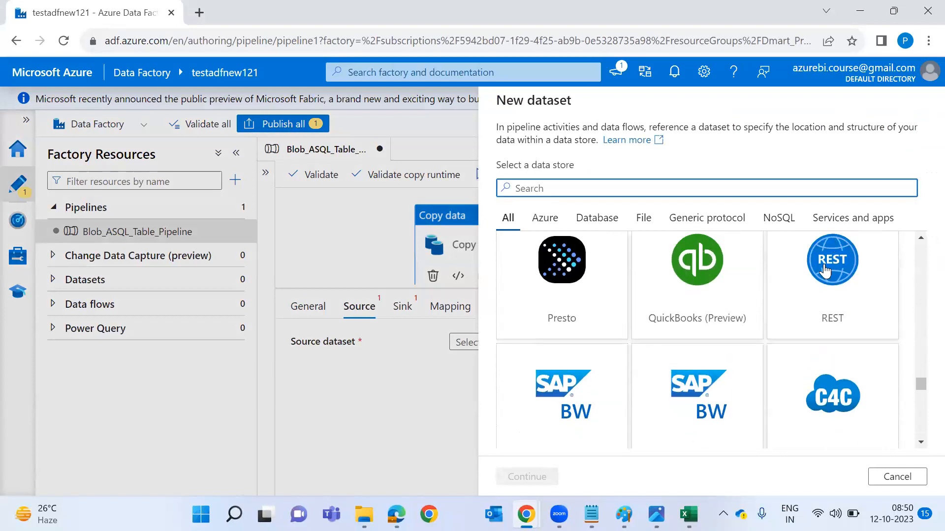
scroll(800, 371, "down", 4)
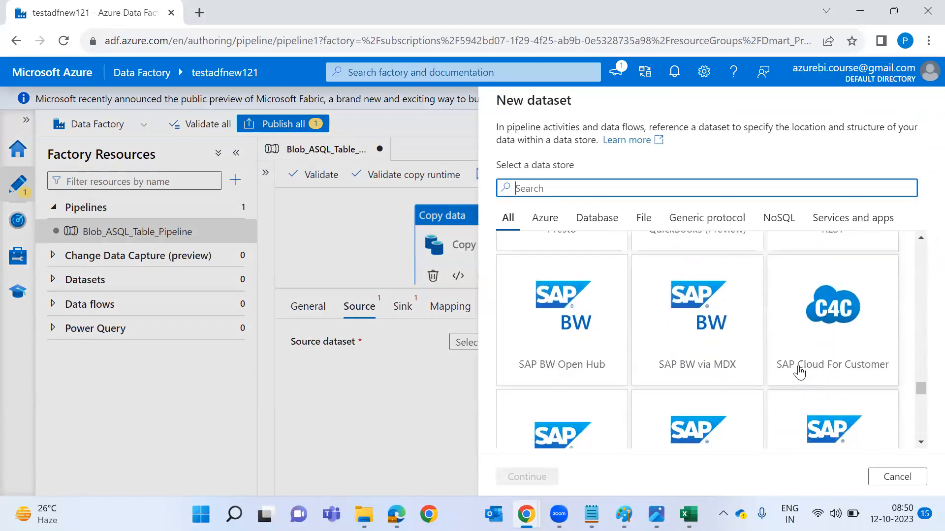
scroll(800, 372, "down", 2)
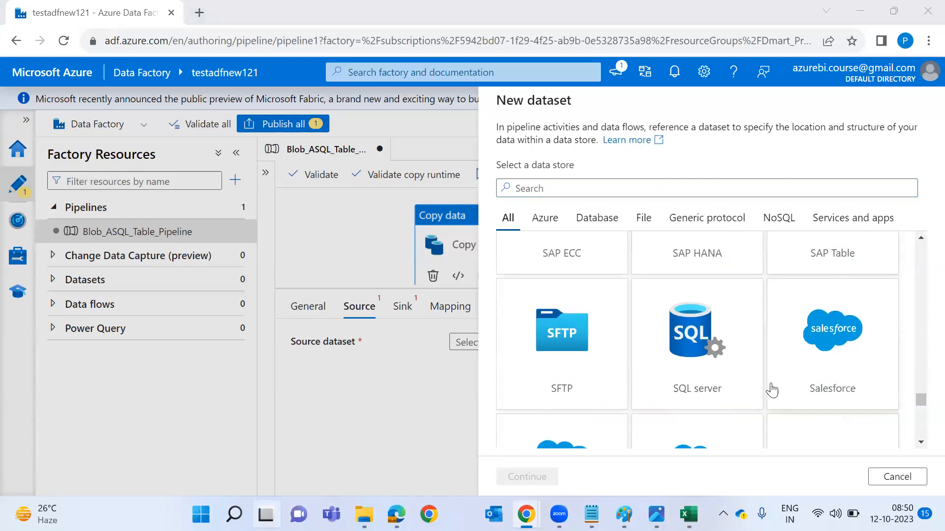
key("super+Tab")
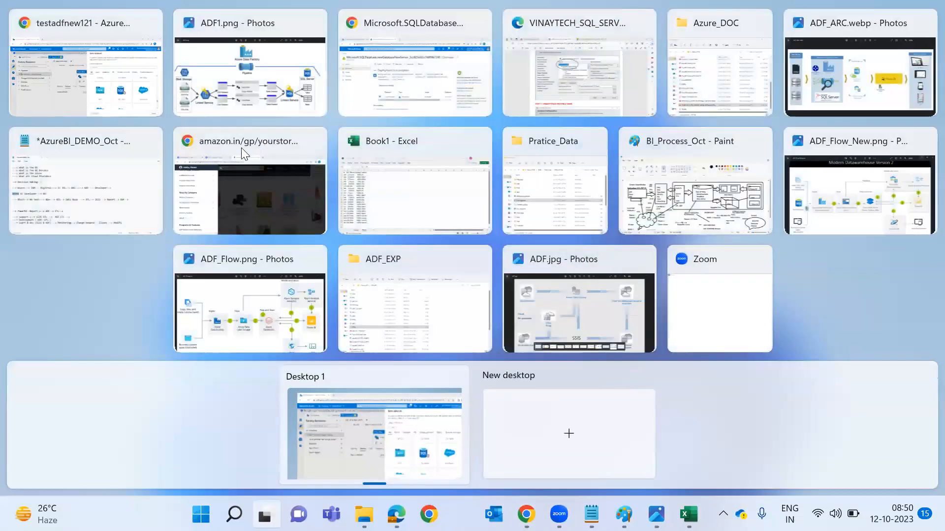
key("Escape")
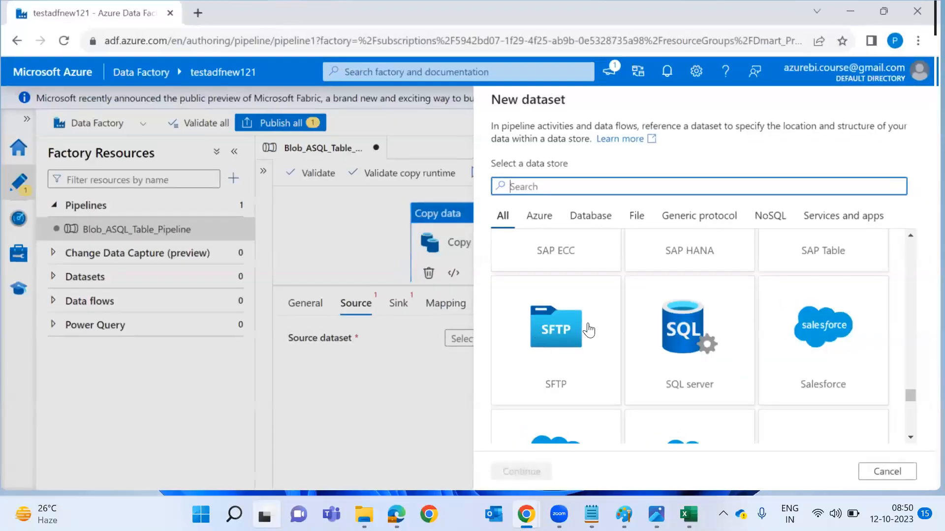
scroll(812, 405, "down", 3)
scroll(813, 407, "down", 3)
scroll(839, 376, "down", 2)
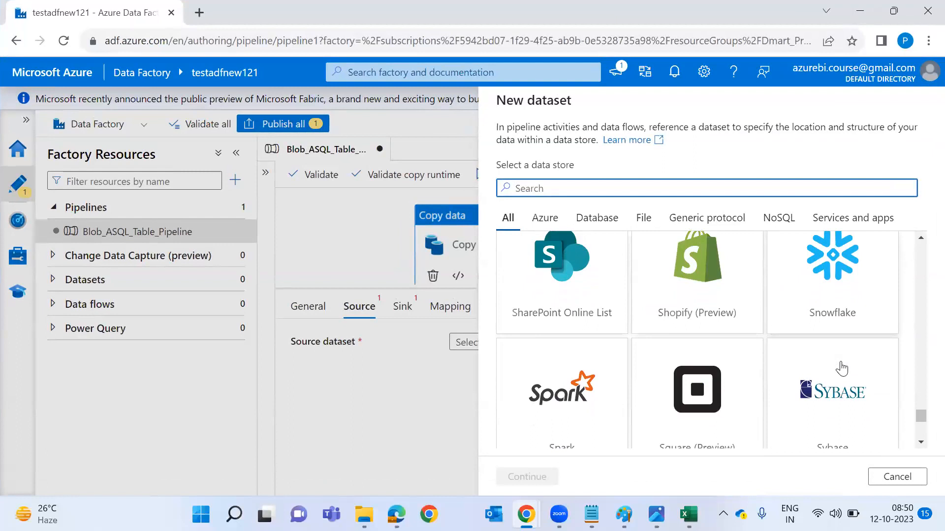
scroll(841, 368, "down", 2)
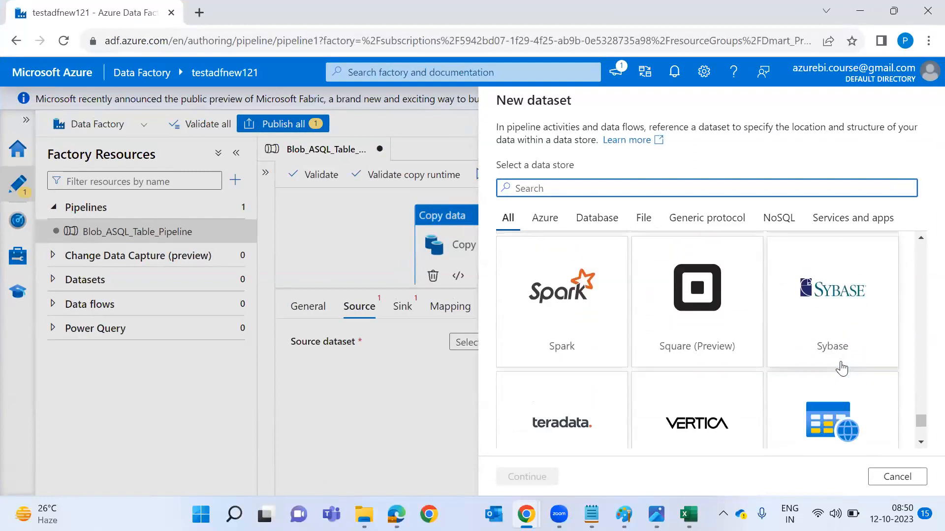
scroll(841, 368, "down", 4)
Filter the data stores by Azure, Database and File, then show all again.
left_click(549, 220)
left_click(590, 221)
left_click(639, 221)
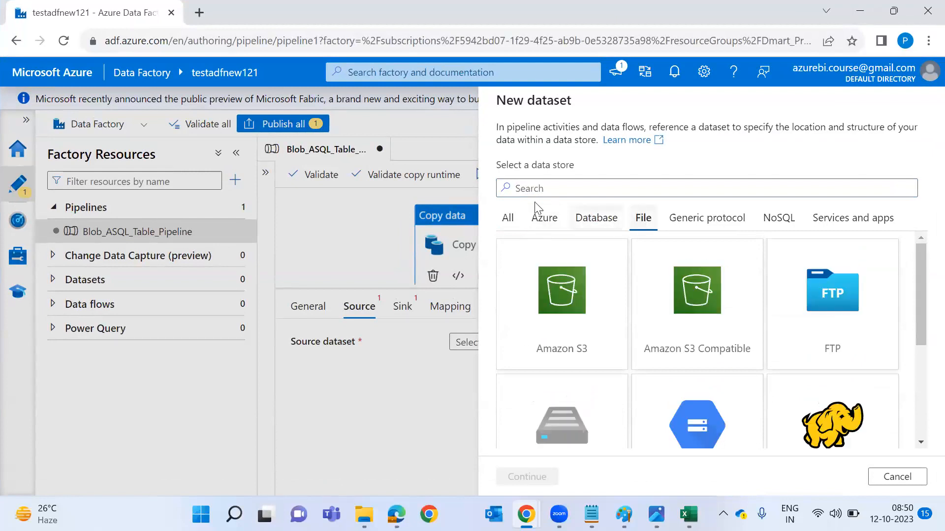
left_click(508, 220)
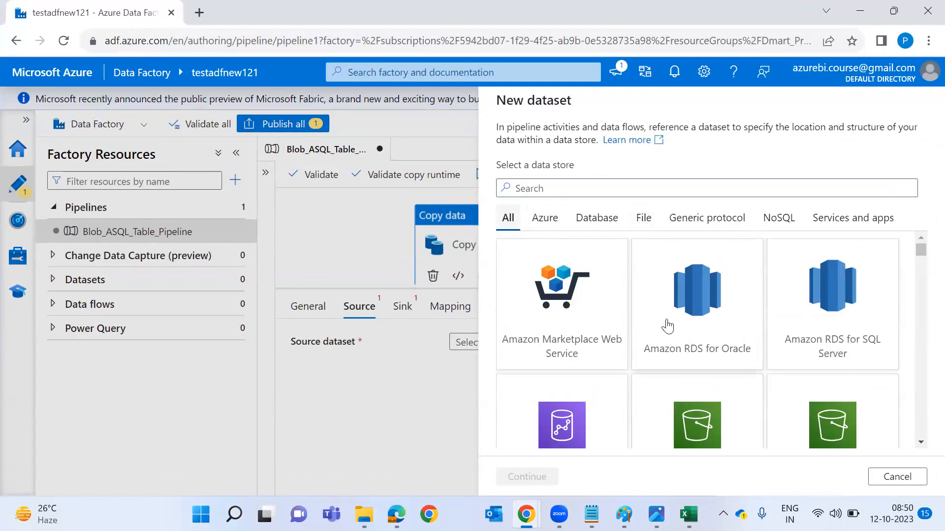
Search data stores for SQL, Oracle, SAP, Mongo, Snowflake and data, ending on 'blo'.
left_click(603, 191)
type("SQL")
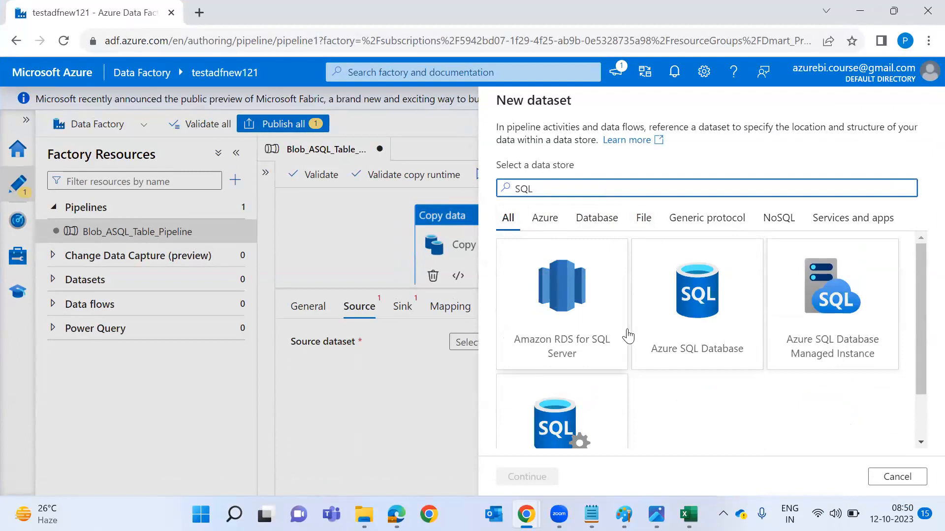
scroll(625, 332, "down", 1)
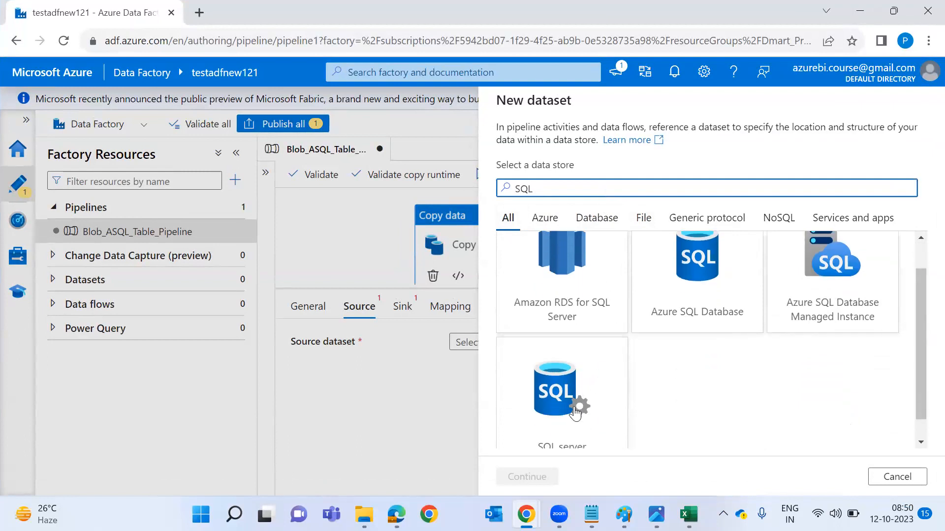
key("BackSpace")
key("BackSpace")
key("BackSpace")
key("BackSpace")
type("Orac")
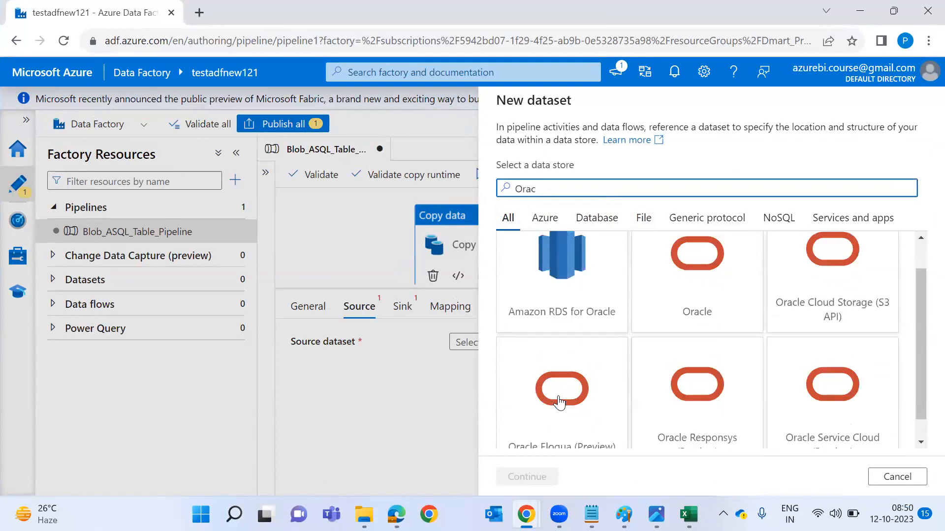
key("BackSpace")
key("BackSpace")
key("BackSpace")
key("BackSpace")
type("sap")
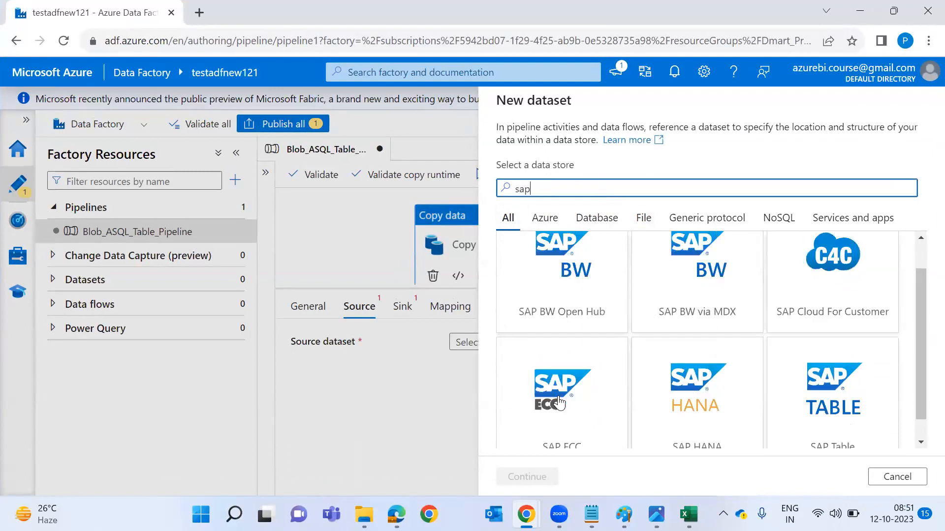
key("ctrl+a")
type("mo")
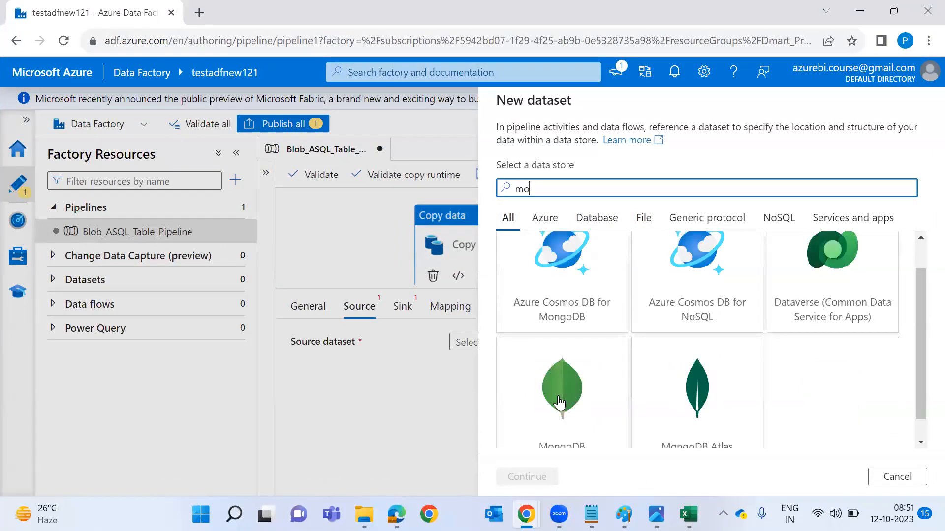
type("no")
key("BackSpace")
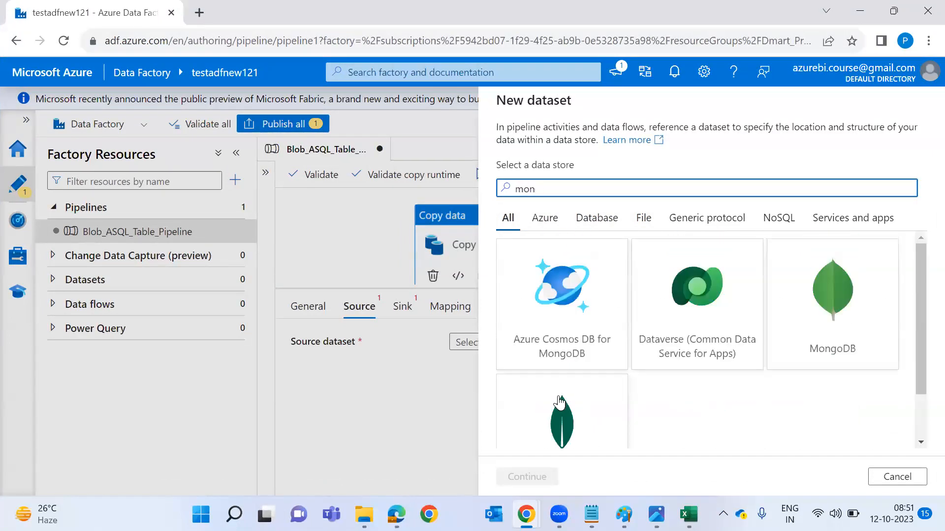
key("ctrl+a")
type("Sn")
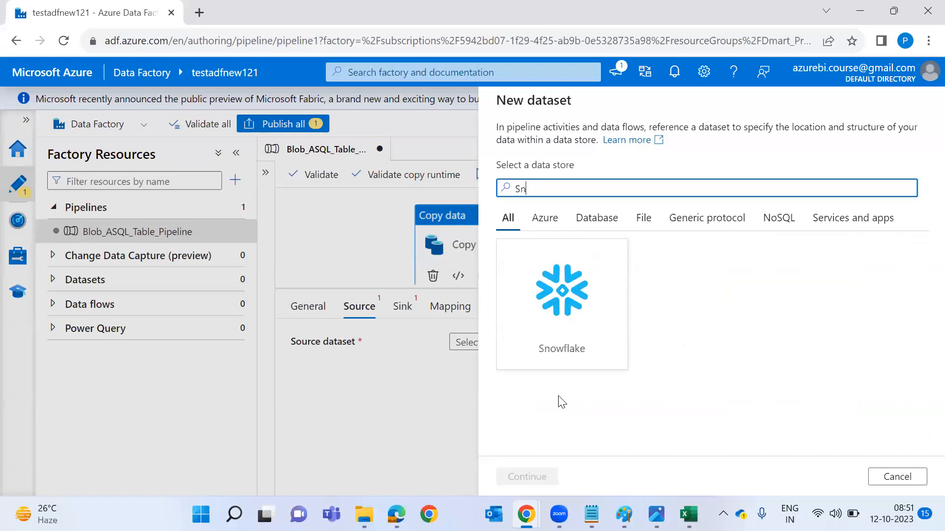
type("o")
key("ctrl+a")
type("dat")
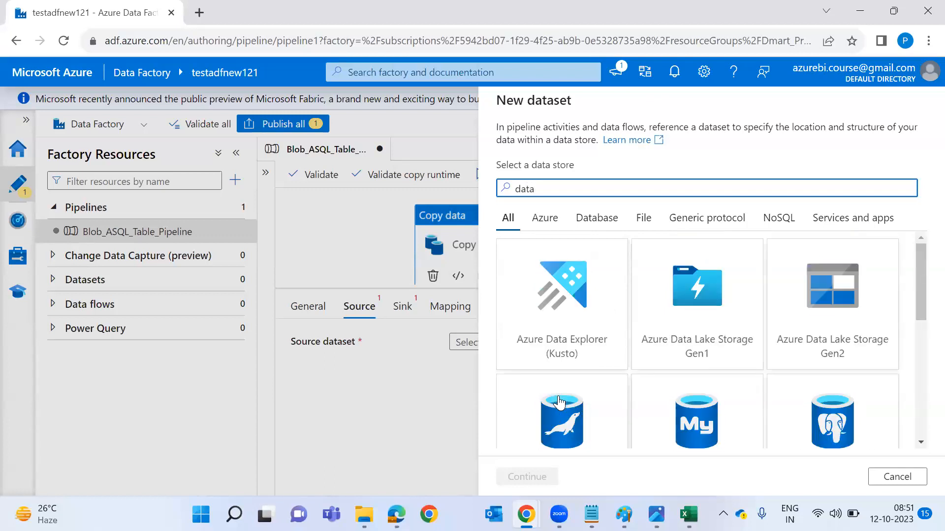
type("a")
key("ctrl+a")
type("blo")
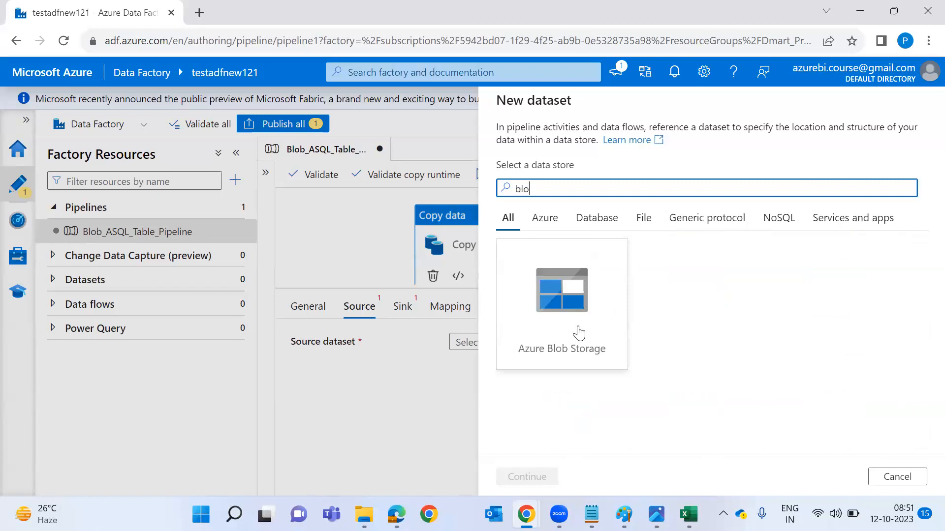
Jot notes 'ETL--> SSIS Informati', 'ADF--> Any format', 'Stru semi Untr', then pick Azure Blob Storage.
left_click(695, 322)
type("E")
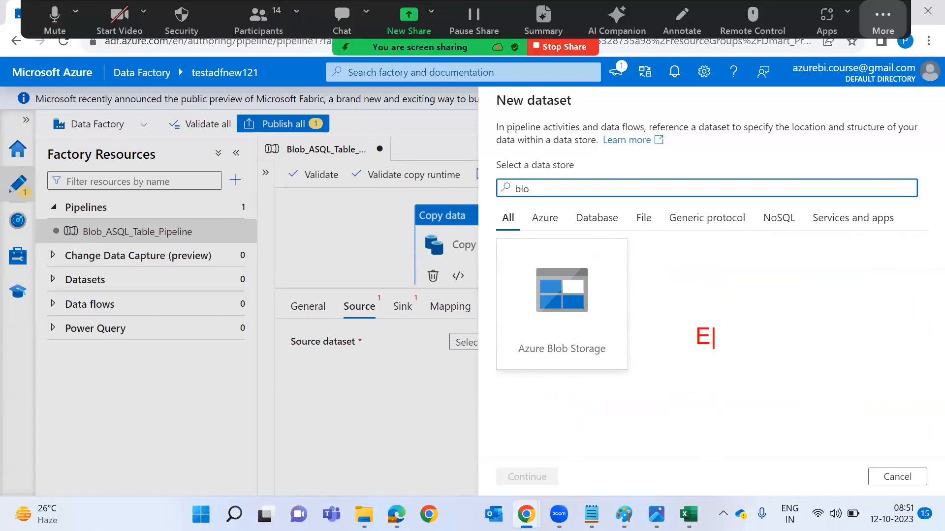
type("TL--> SSIS")
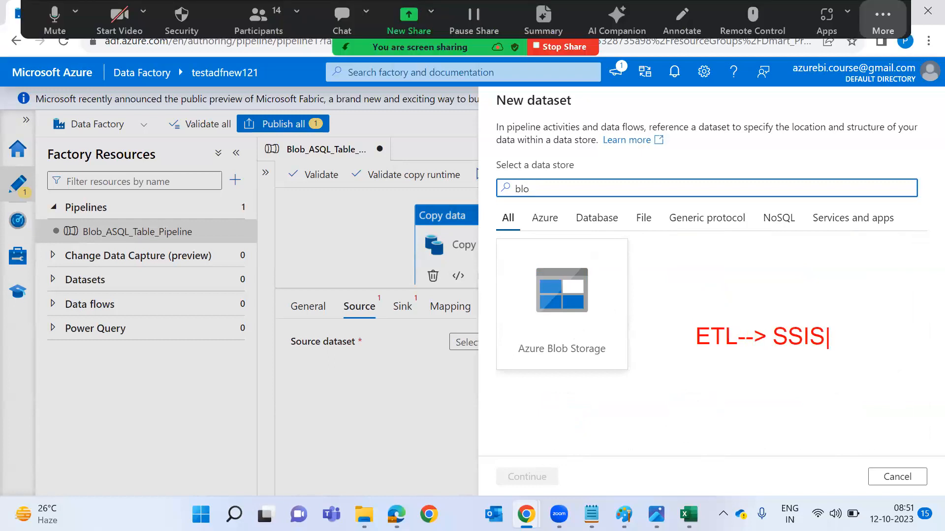
type(" Informati")
key("Return")
key("Return")
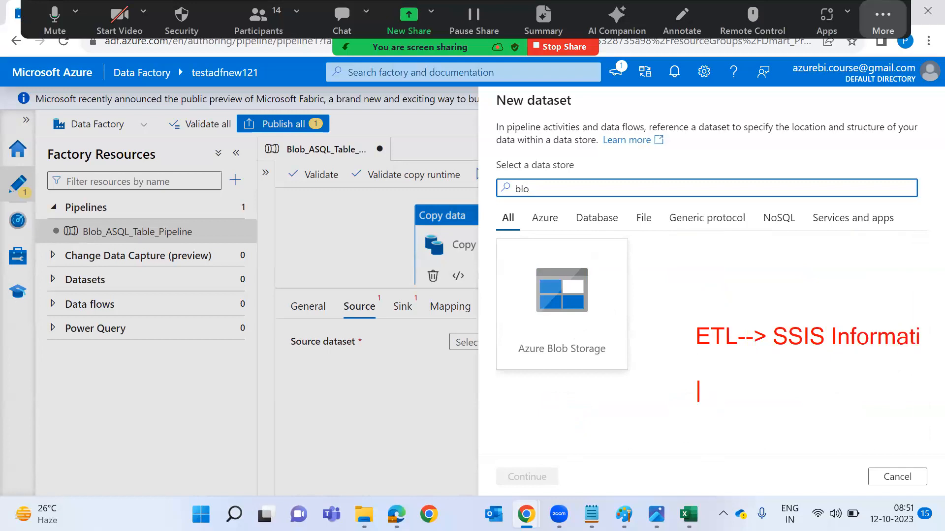
type("ADF--> Any format")
key("Return")
type("Stru semi Untr")
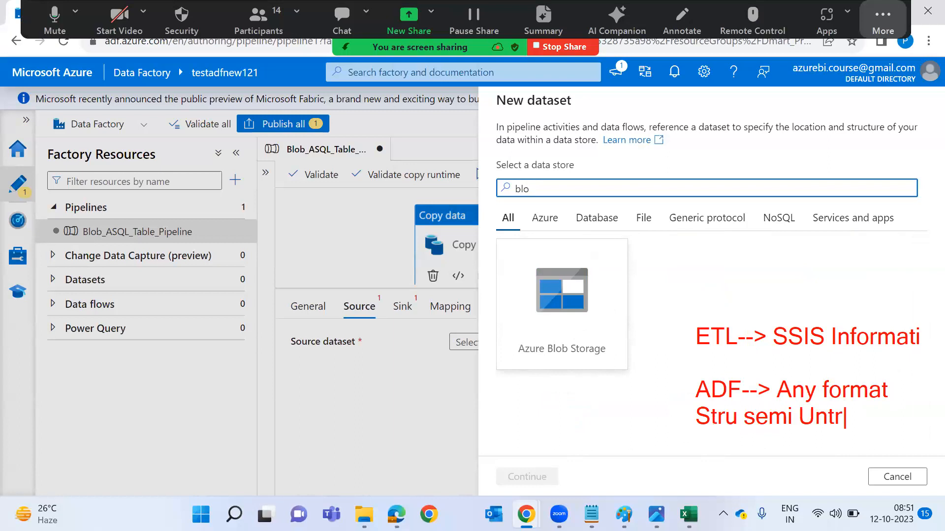
key("Return")
mouse_move(628, 394)
left_mouse_down()
mouse_move(666, 386)
mouse_move(662, 413)
left_mouse_up()
key("Escape")
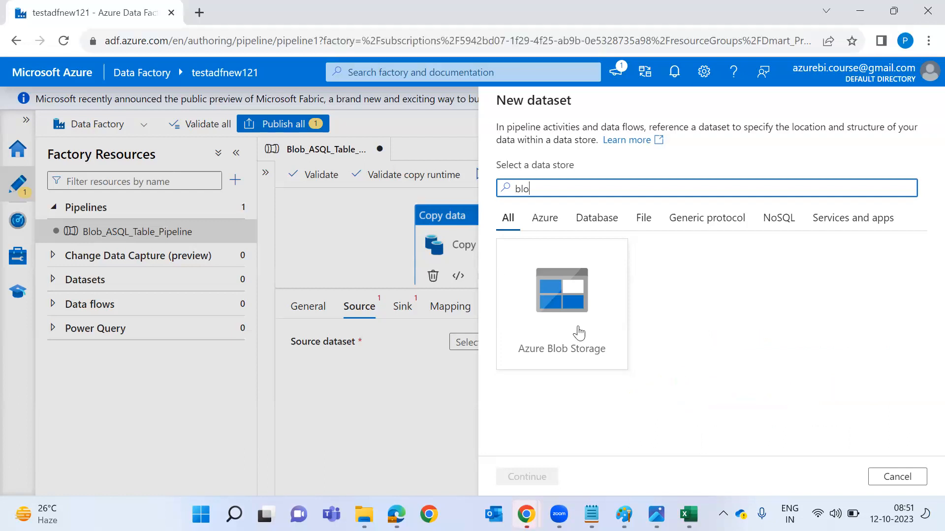
left_click(577, 312)
Choose DelimitedText as the blob dataset's format and select its default name for replacing.
left_click(527, 476)
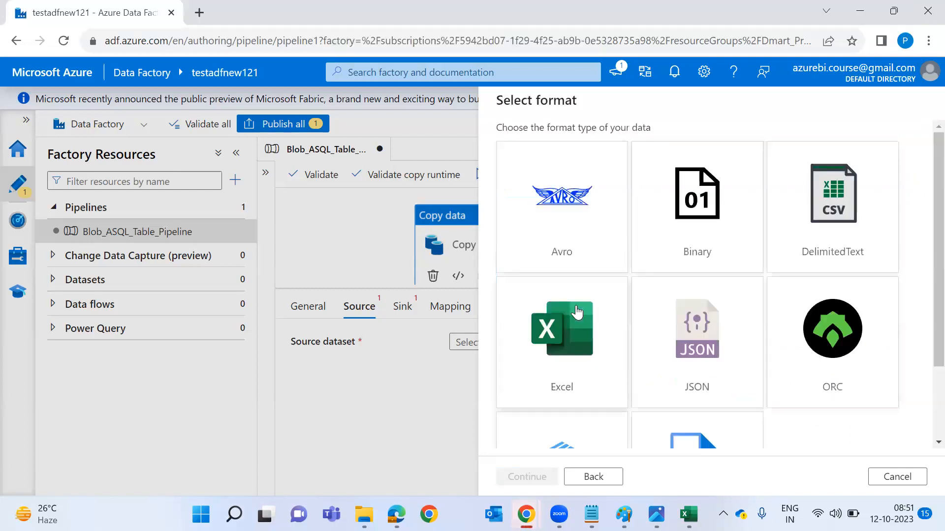
scroll(630, 270, "down", 1)
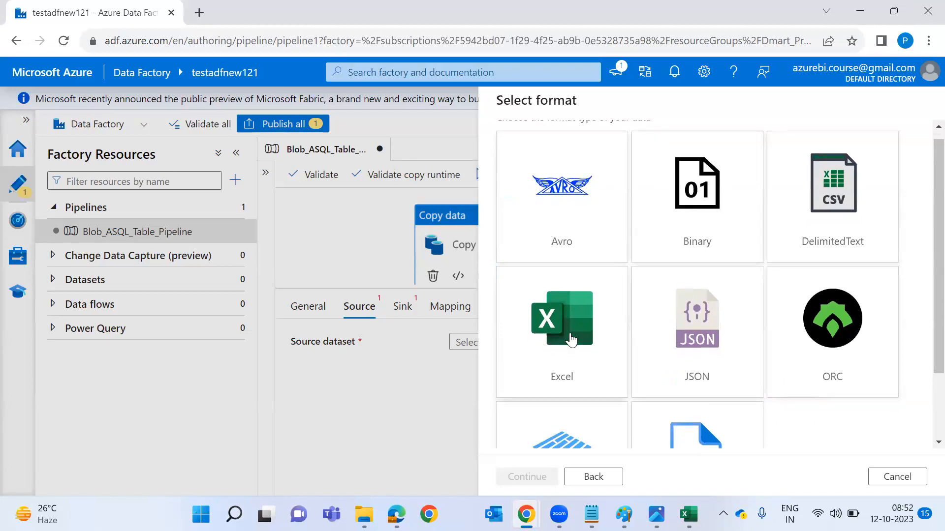
scroll(570, 337, "down", 2)
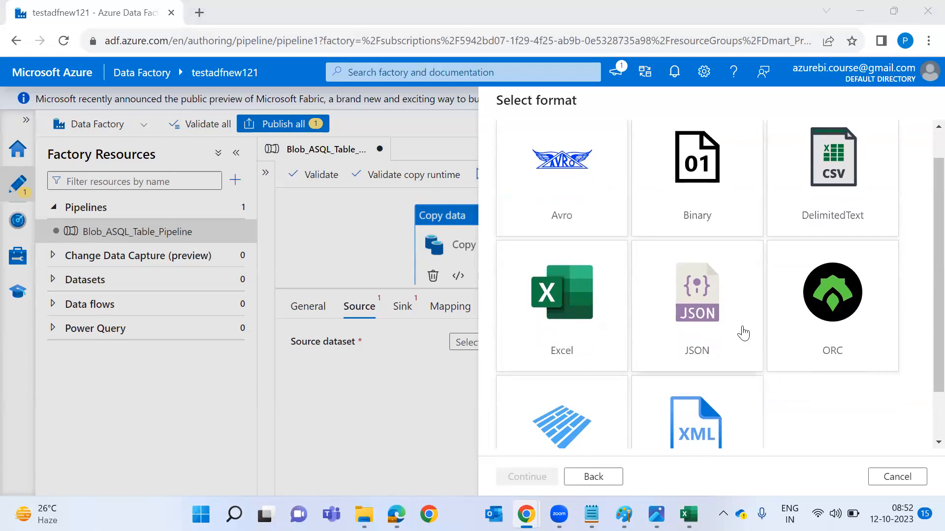
scroll(742, 331, "down", 3)
scroll(636, 354, "down", 1)
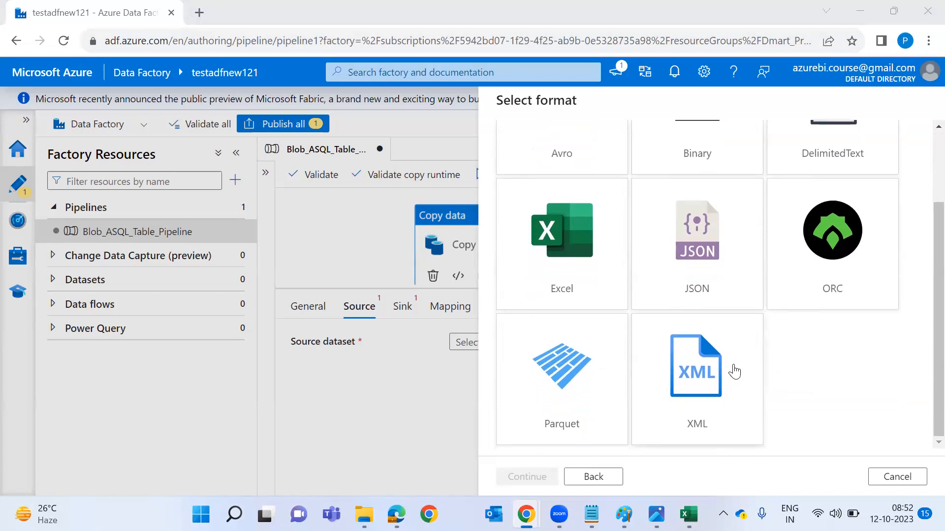
scroll(708, 224, "up", 3)
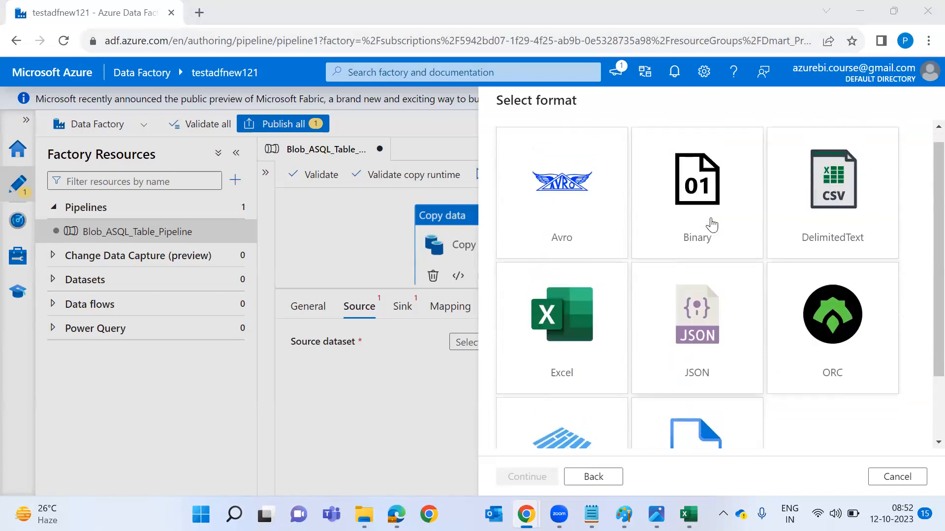
left_click(835, 223)
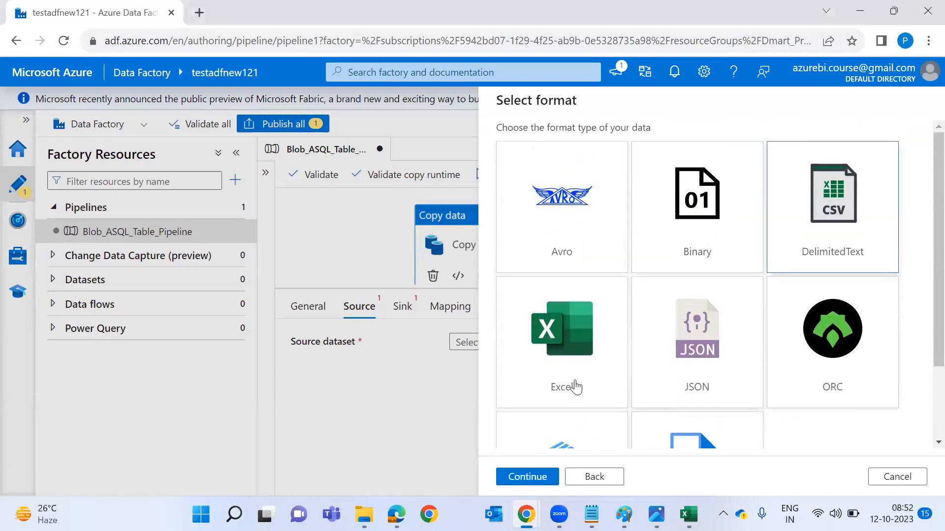
left_click(531, 476)
left_click(621, 139)
key("ctrl+a")
Start the dataset name with 'Source' and look at the linked service choices.
type("Source")
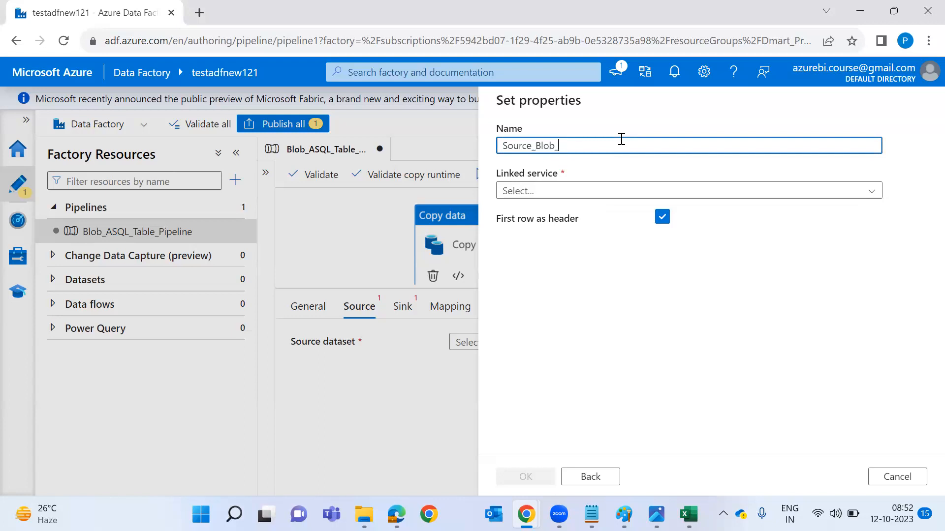
left_click(629, 196)
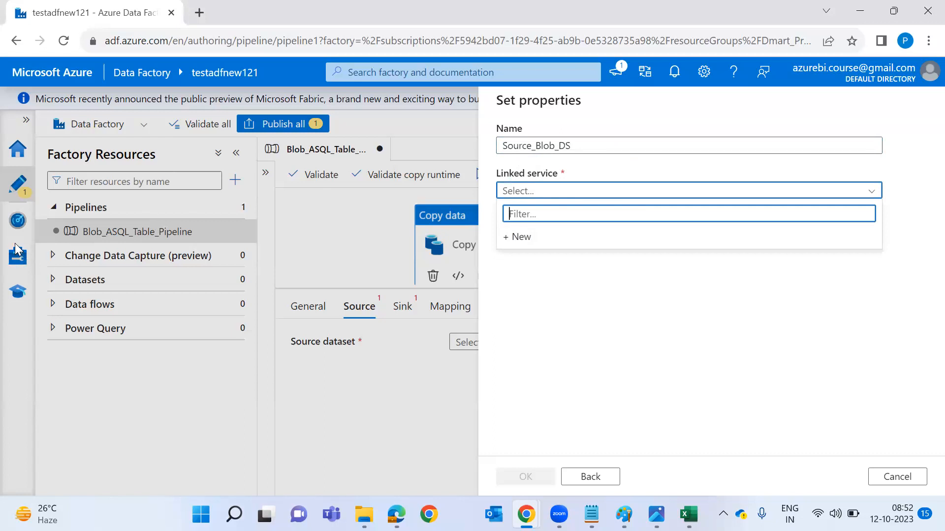
key("ctrl+2")
mouse_move(15, 239)
left_mouse_down()
mouse_move(39, 265)
mouse_move(1, 240)
mouse_move(245, 206)
mouse_move(481, 188)
left_mouse_up()
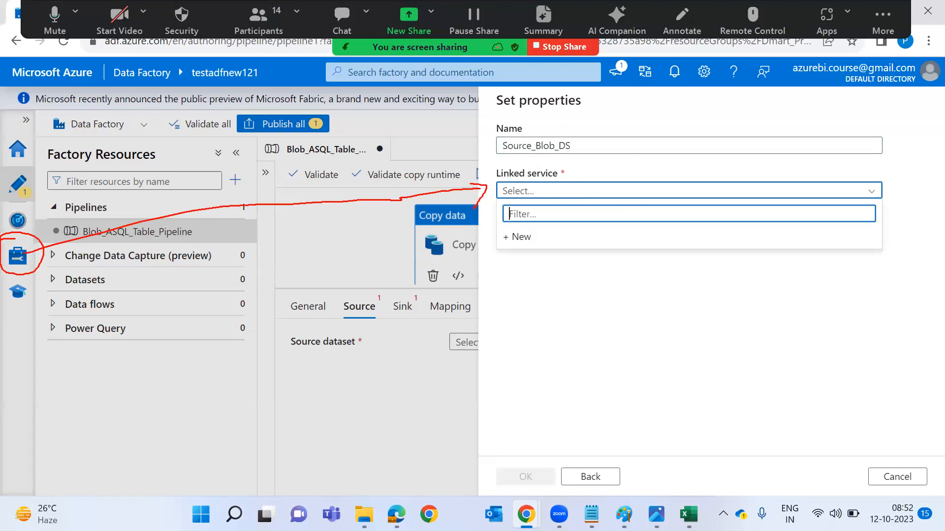
key("Escape")
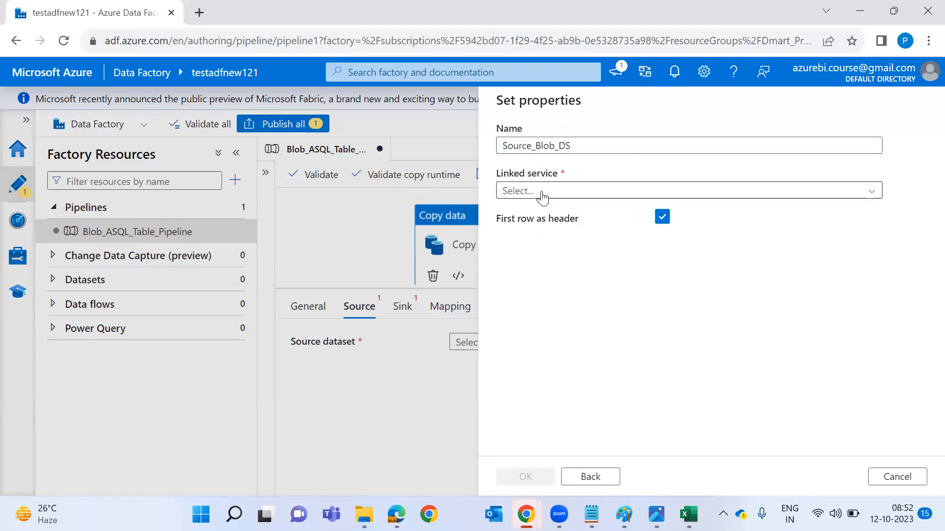
Create a new Blob Storage linked service named toward AzureBlobStorageLinkedServices, then view the ADF1.png diagram.
left_click(543, 191)
left_click(546, 242)
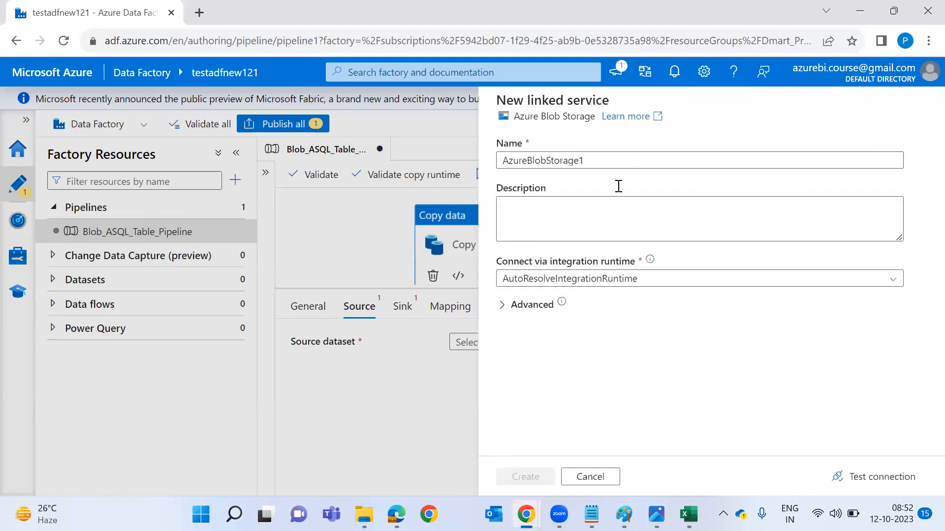
left_click(692, 168)
key("BackSpace")
type("Linked")
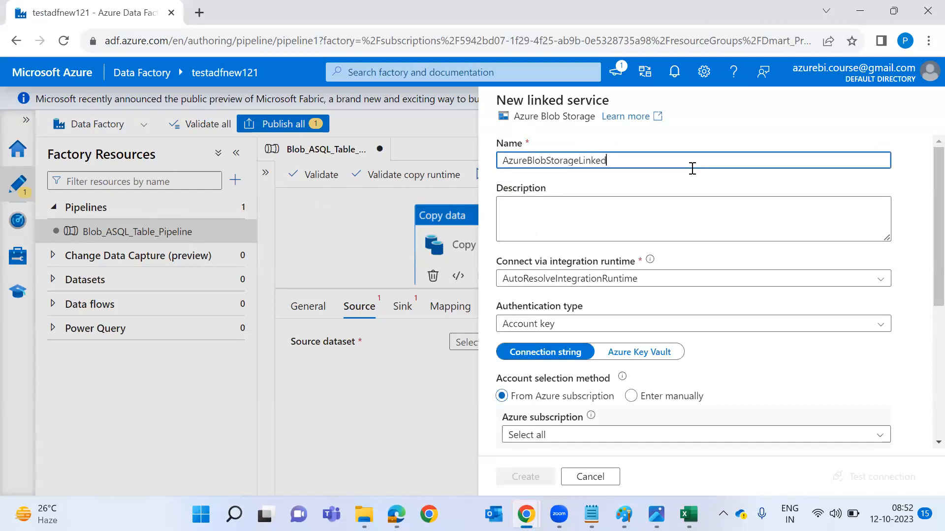
type("Servic,es")
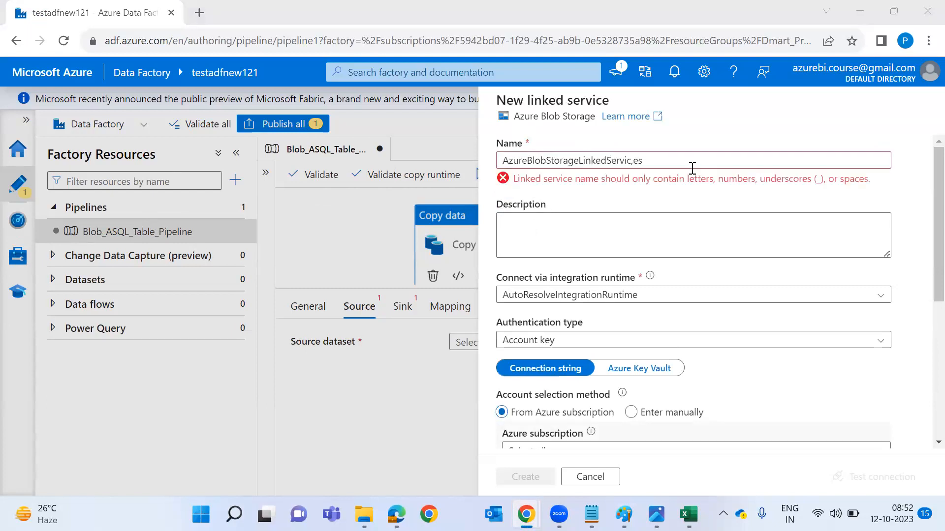
key("alt+Tab")
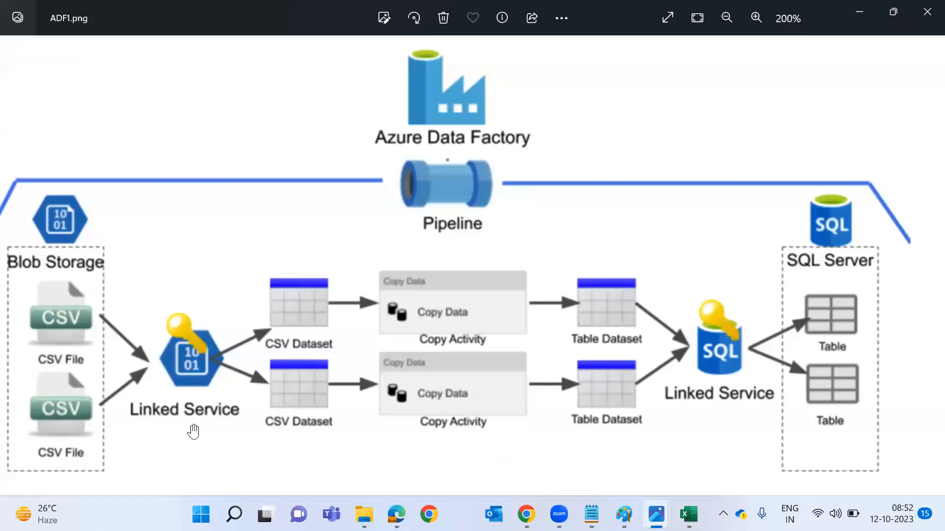
Underline Linked Service and trace Blob Storage to Pipeline on the diagram, then trim the name's stray characters.
left_click_drag(152, 428, 217, 427)
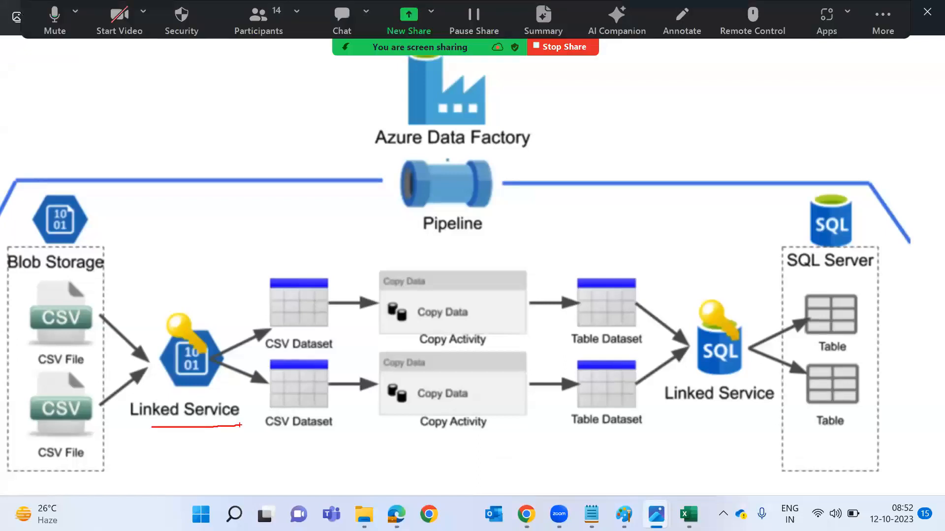
mouse_move(87, 251)
left_mouse_down()
mouse_move(189, 317)
mouse_move(347, 189)
left_mouse_up()
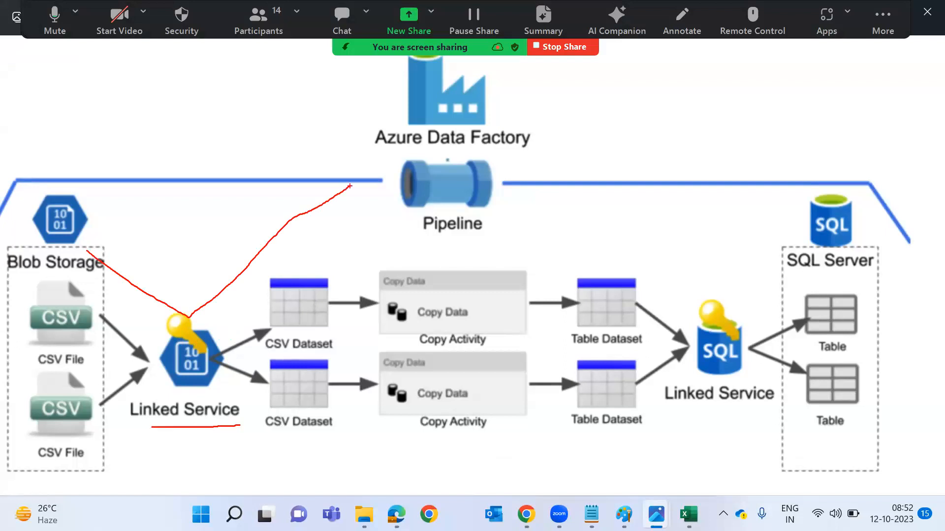
key("alt+Tab")
key("alt+Tab")
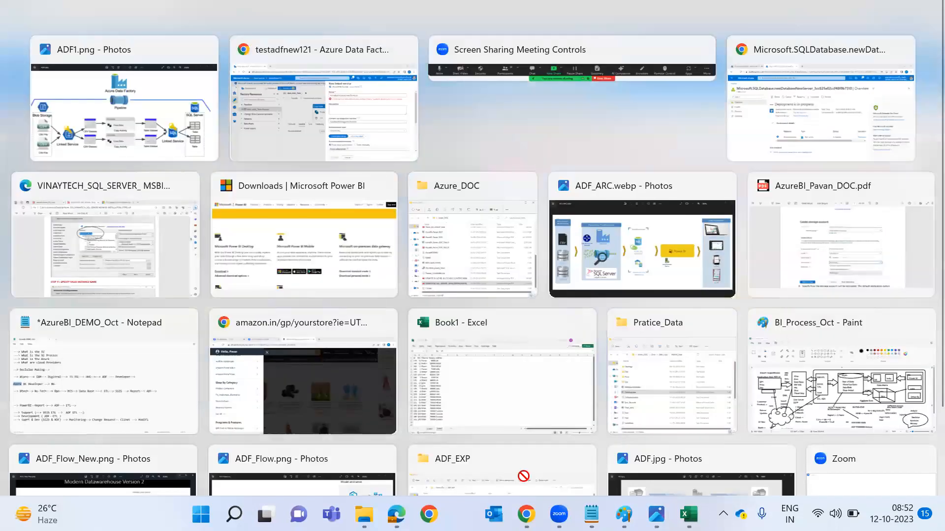
key("BackSpace")
key("BackSpace")
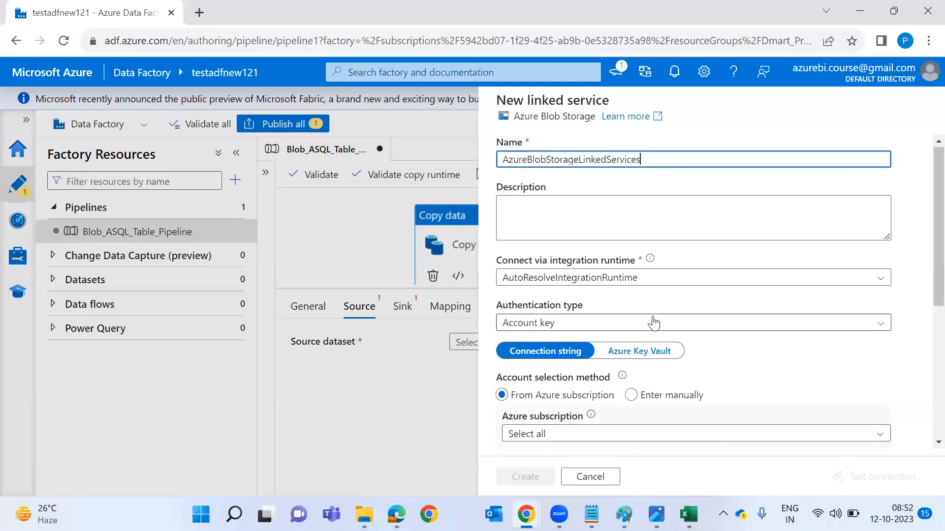
Link the service to Pay-As-You-Go and the azurestgracntnew storage account, then create it.
scroll(654, 320, "down", 5)
left_click(653, 234)
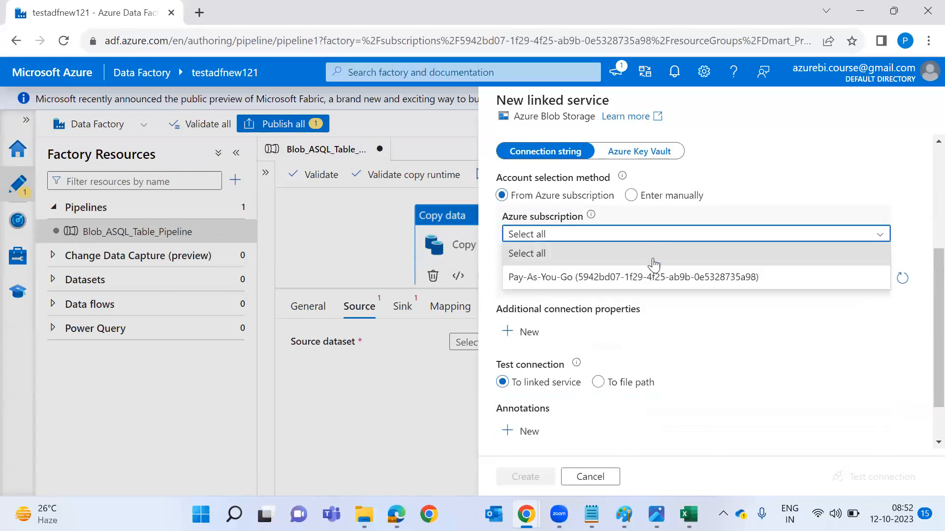
left_click(652, 280)
left_click(650, 279)
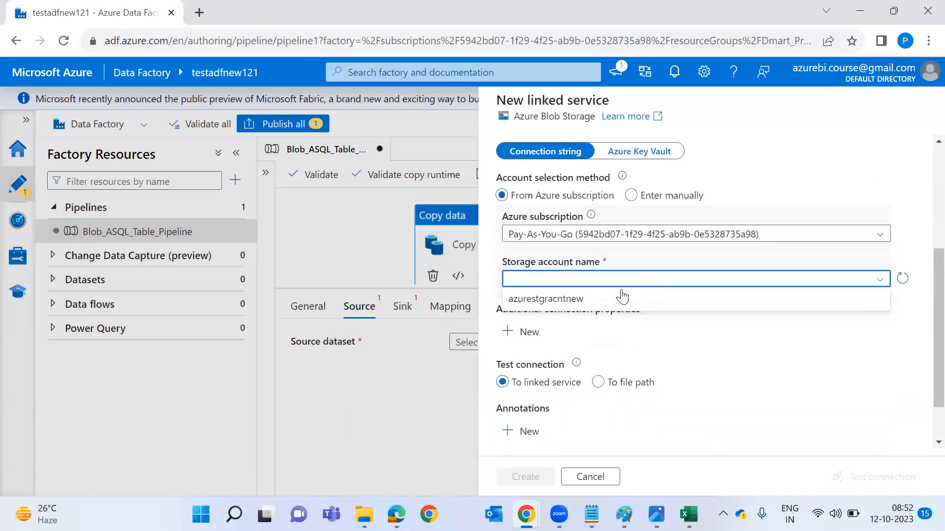
left_click(560, 301)
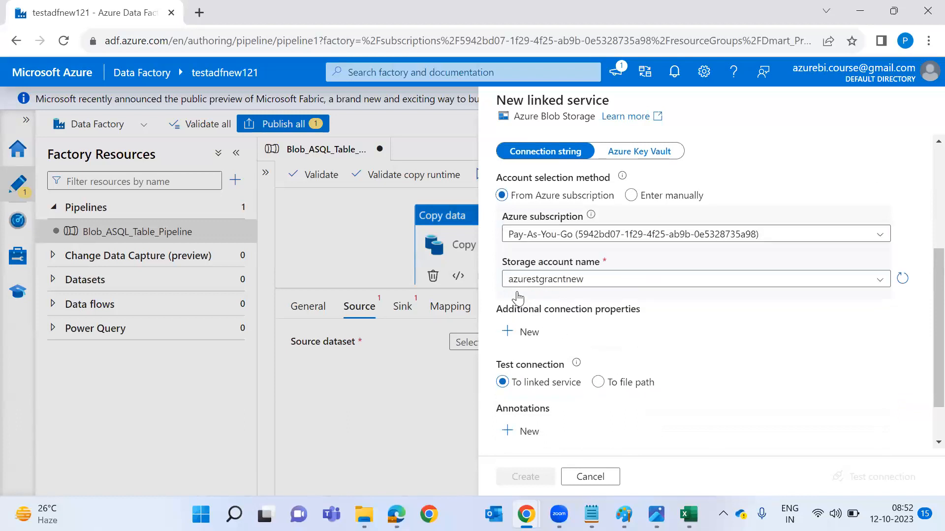
left_click(567, 282)
left_click(545, 304)
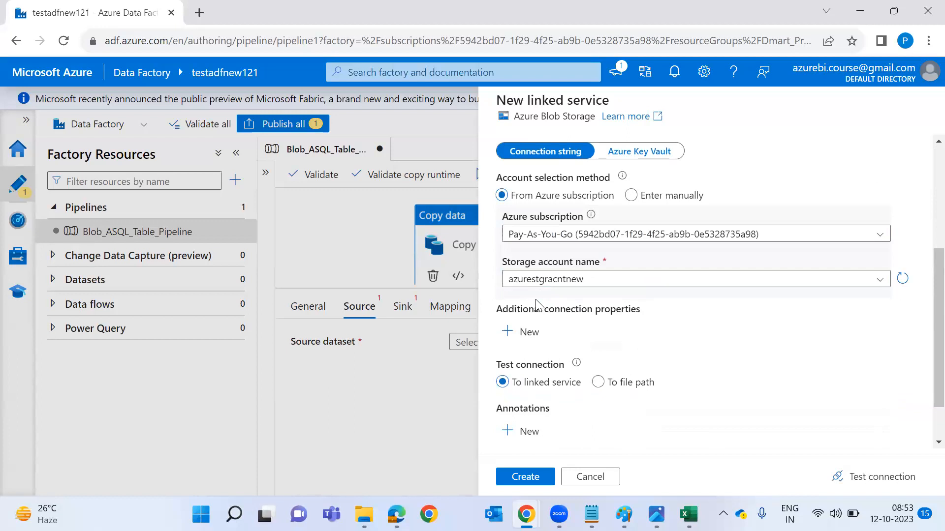
left_click(529, 475)
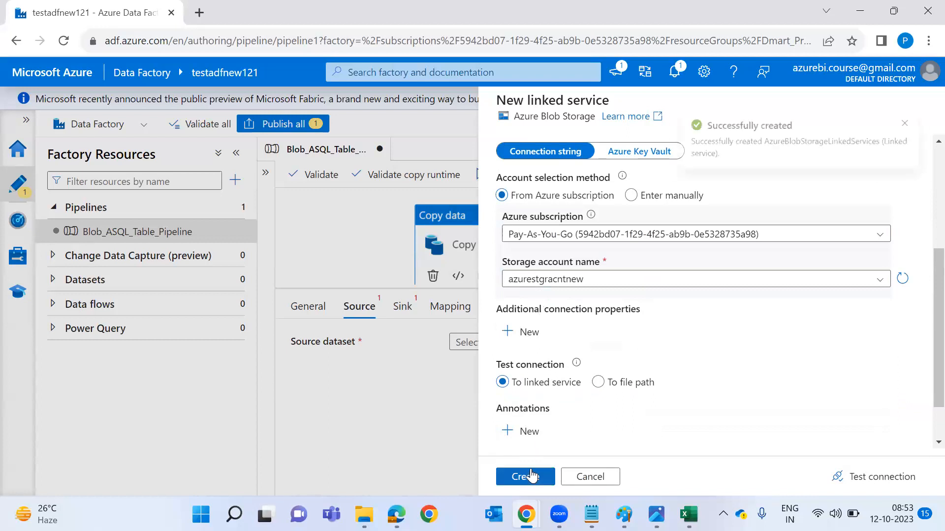
key("super")
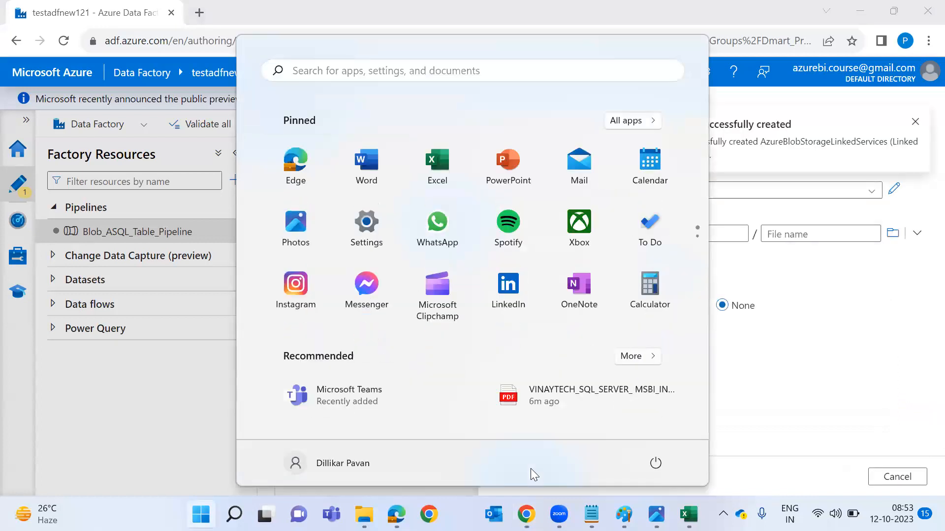
Point the source dataset at Datalogsnew.csv in datalogsconatiner and confirm the dataset settings.
left_click(760, 160)
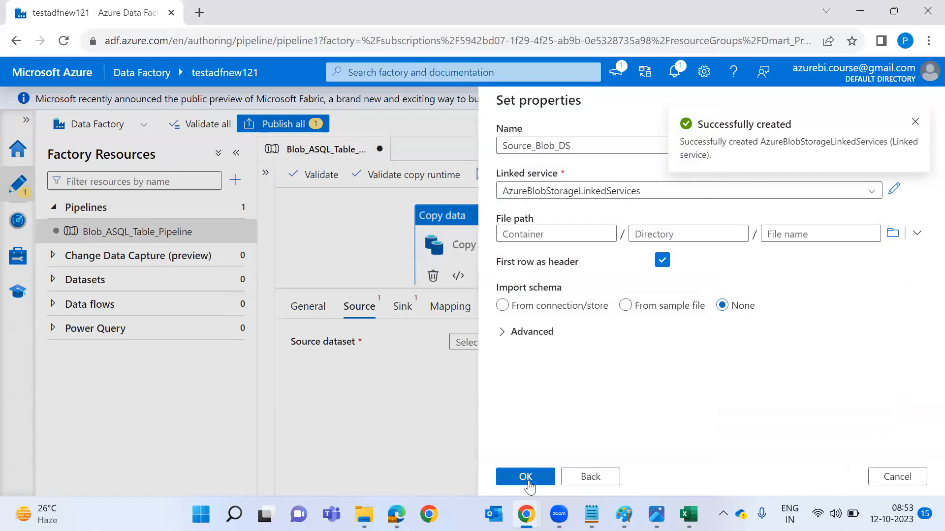
left_click(893, 234)
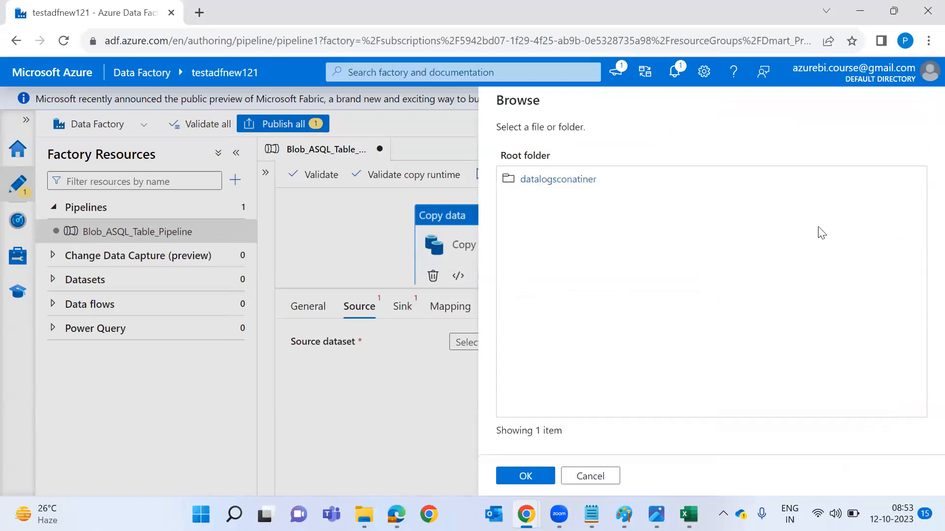
left_click(556, 188)
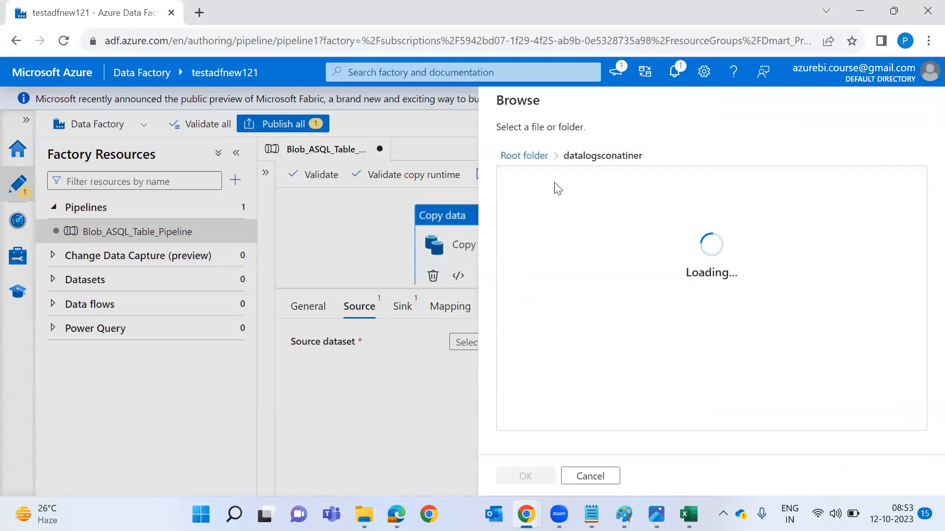
left_click(539, 187)
left_click(526, 477)
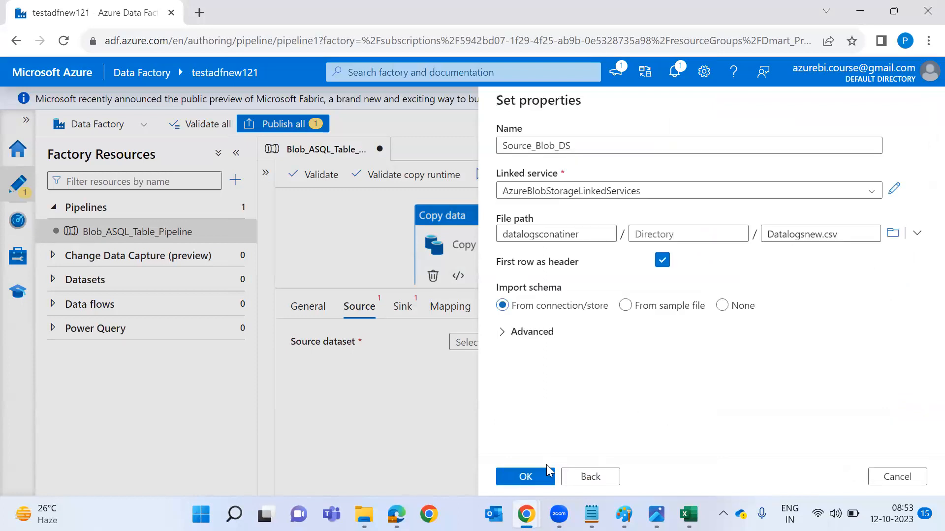
left_click(516, 485)
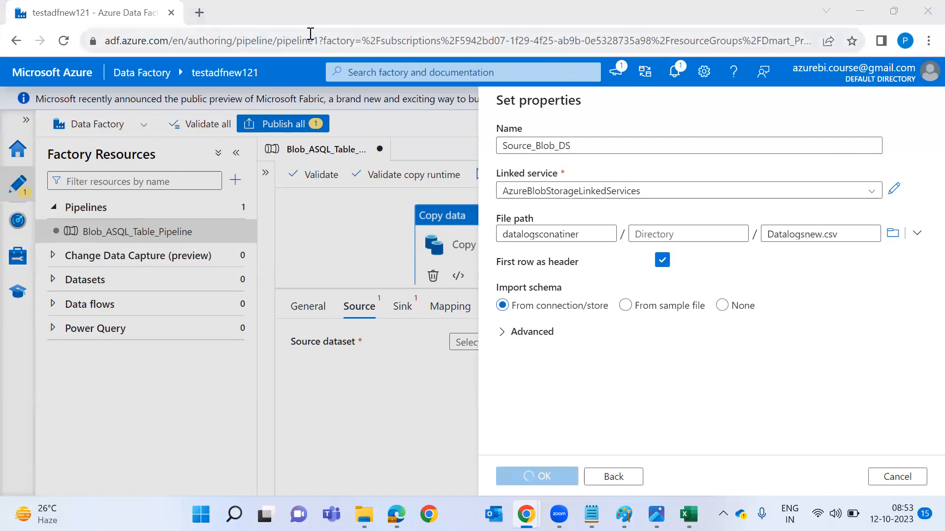
key("alt+Tab")
key("alt+Tab")
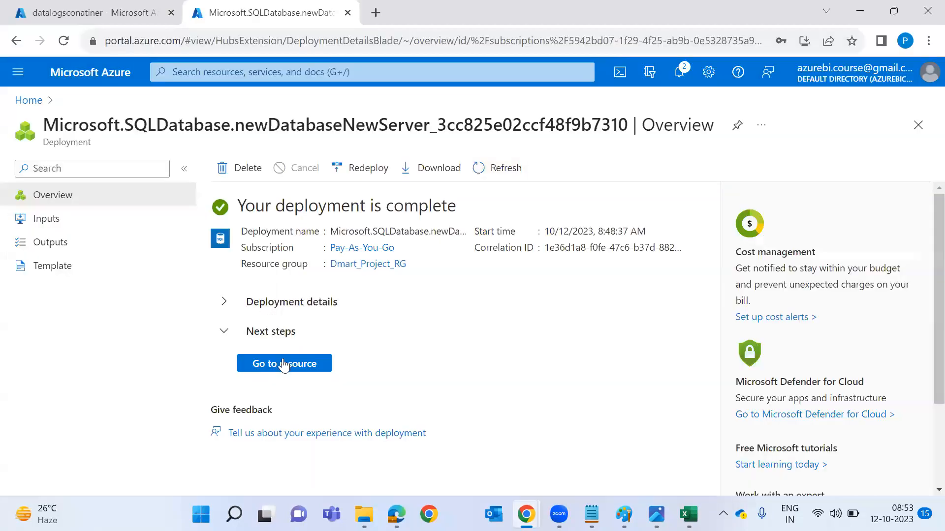
Open the deployed customerdatabase SQL database and copy its server name.
left_click(284, 365)
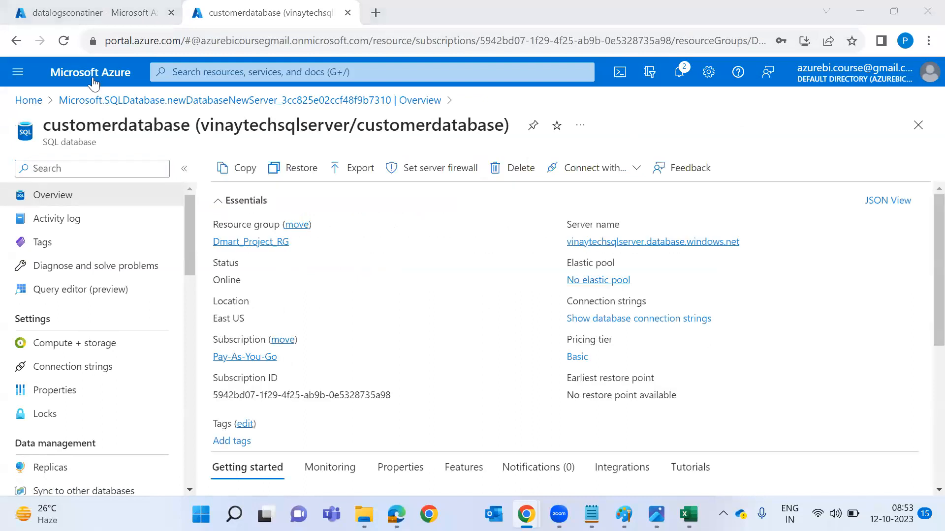
double_click(250, 125)
double_click(404, 128)
mouse_move(582, 245)
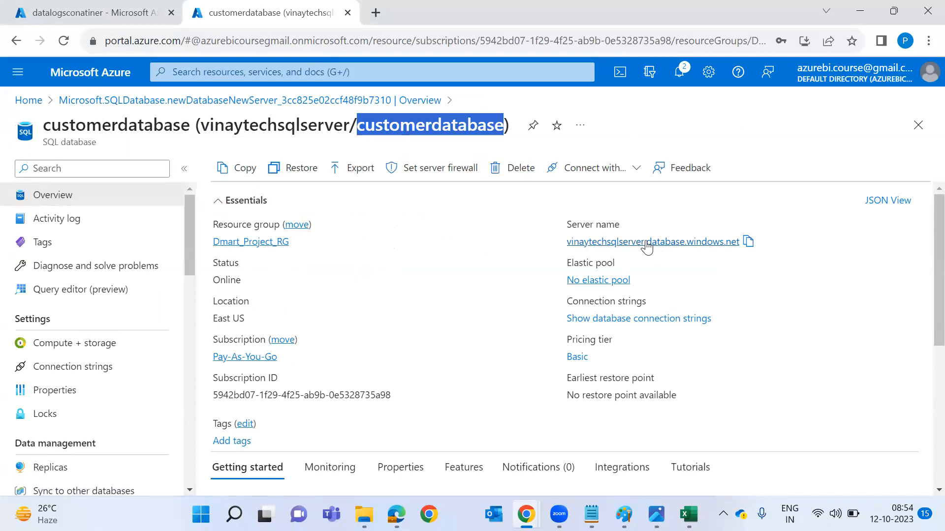
left_click(751, 247)
View the database's Monitoring metrics, then open its Compute + storage settings.
scroll(598, 333, "down", 1)
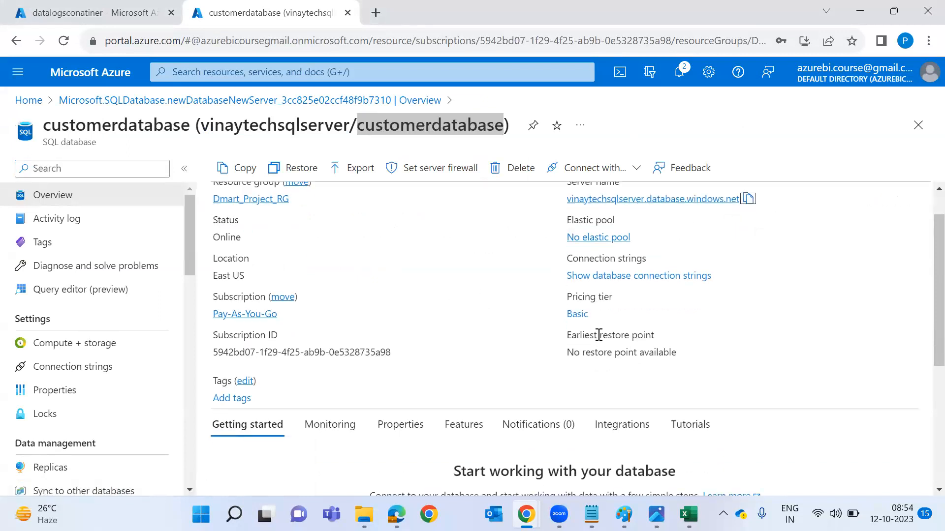
scroll(599, 335, "down", 3)
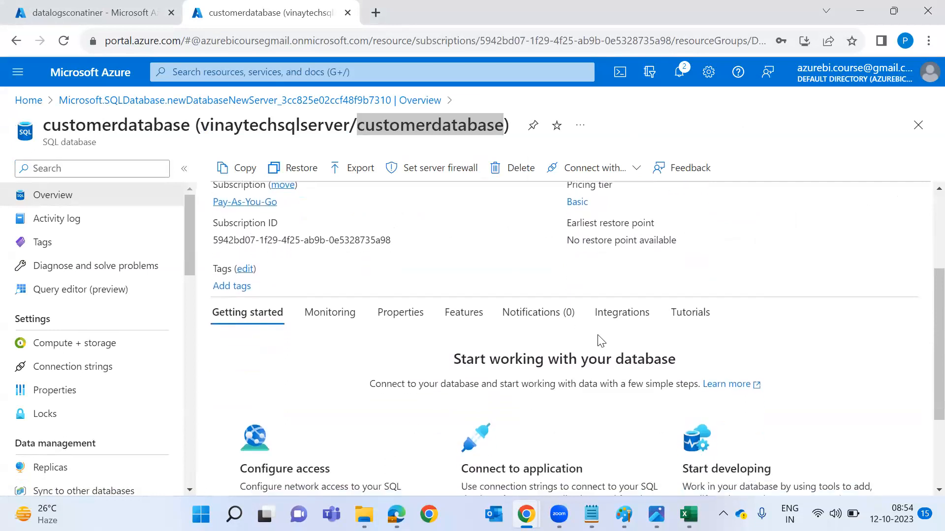
right_click(598, 337)
left_click(329, 320)
left_click(329, 320)
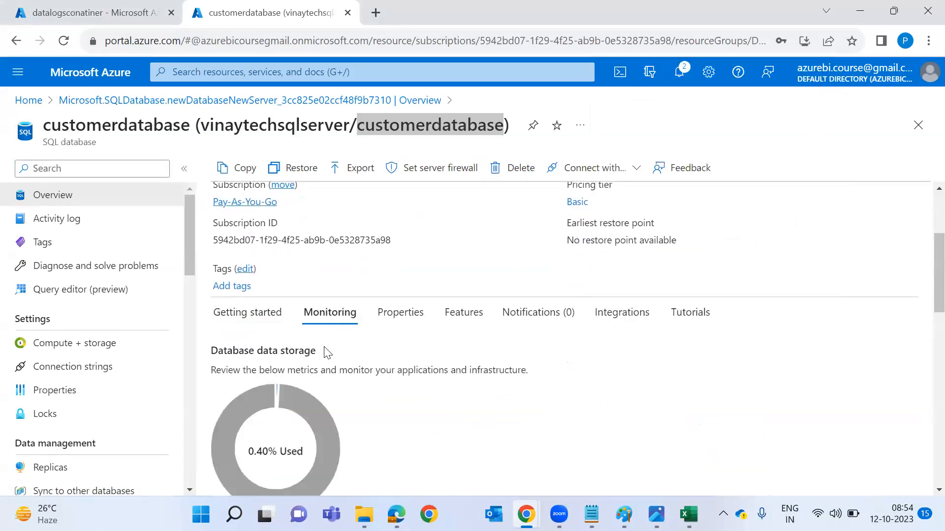
scroll(324, 348, "down", 2)
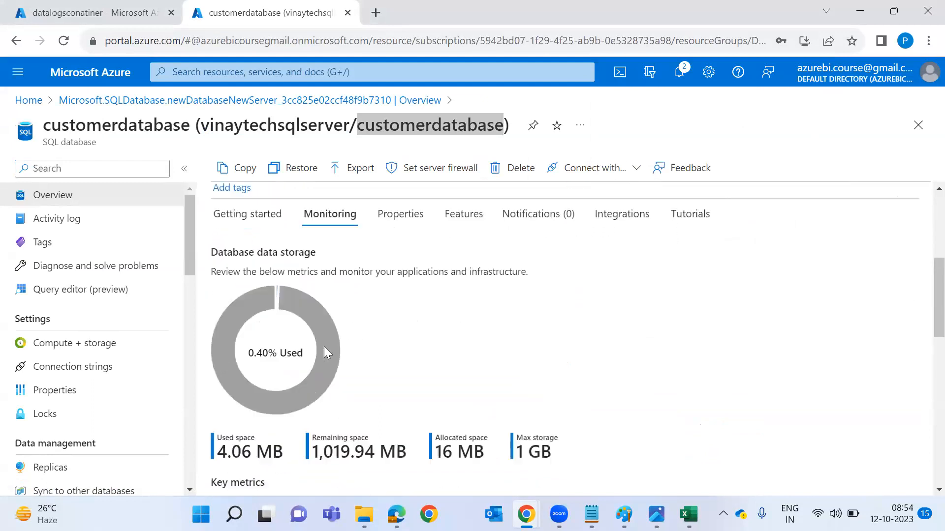
mouse_move(255, 281)
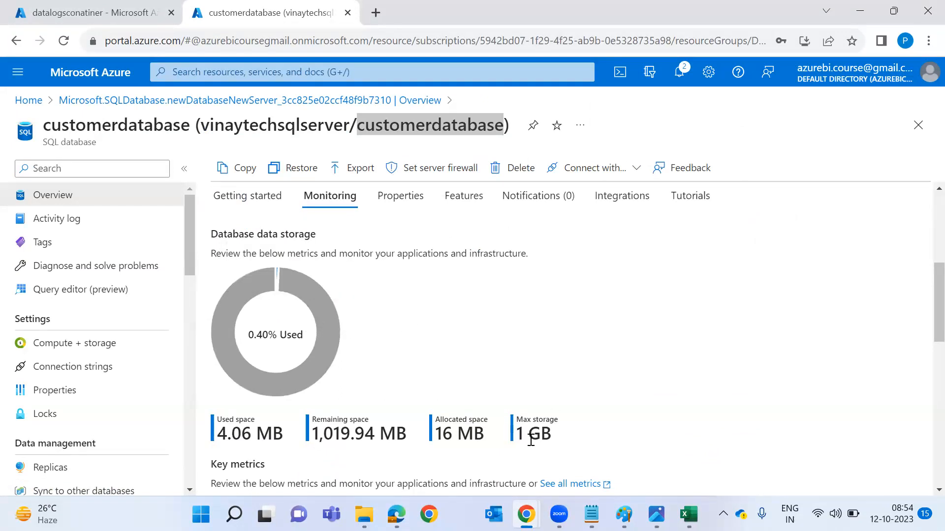
left_click(72, 349)
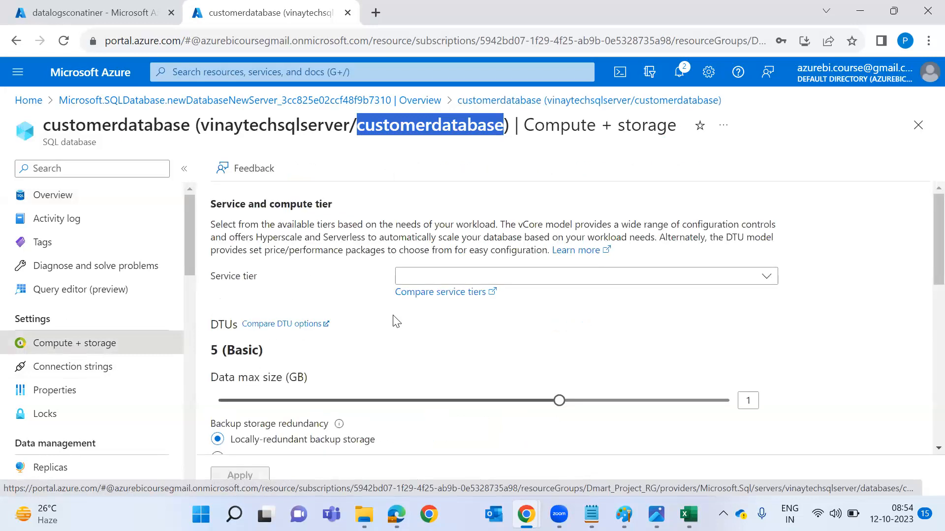
left_click(598, 283)
left_click(598, 418)
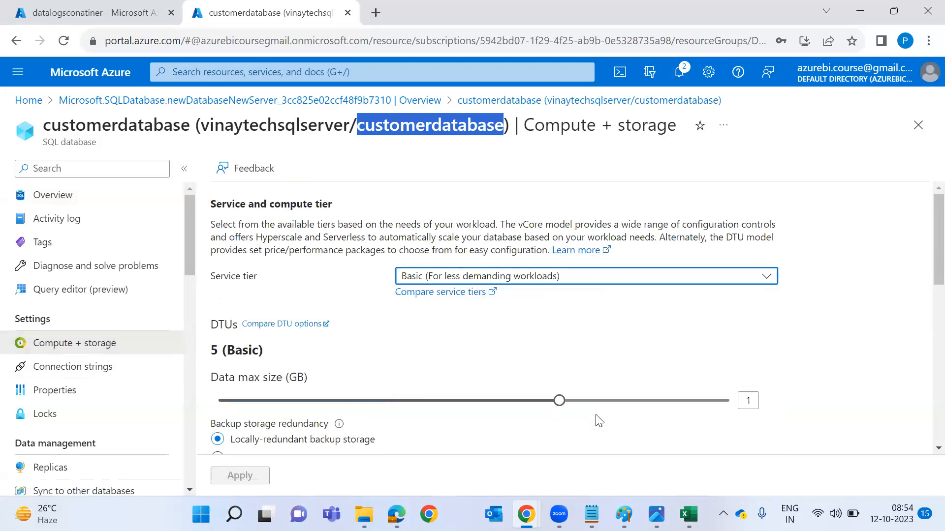
left_click(715, 402)
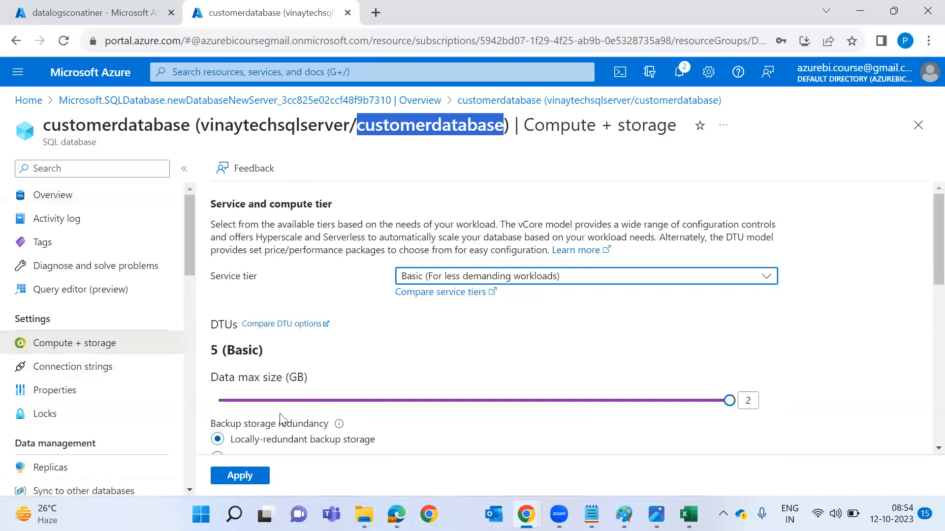
left_click(235, 476)
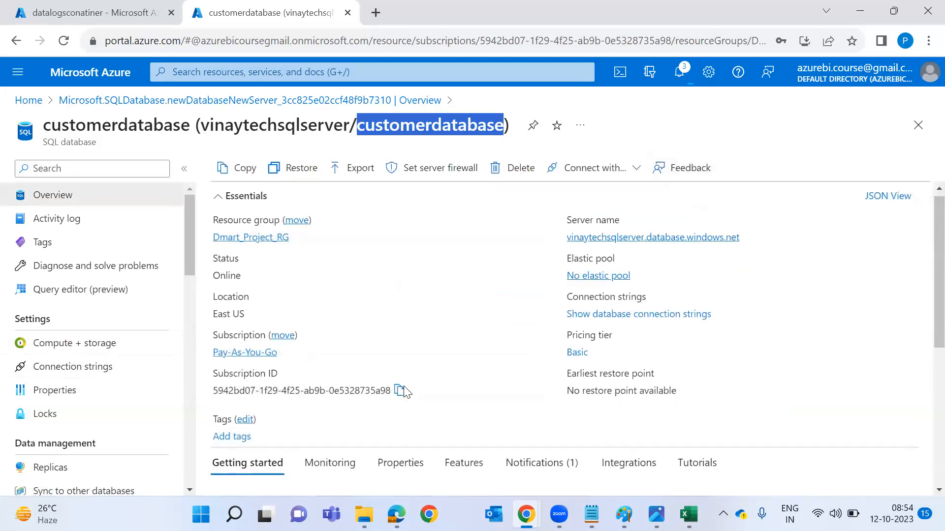
scroll(404, 391, "down", 3)
left_click(330, 315)
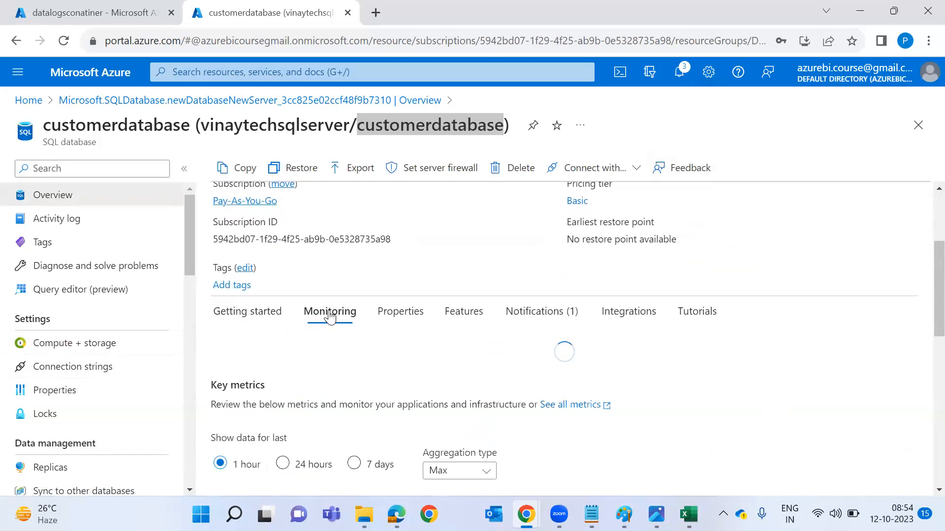
scroll(406, 369, "down", 3)
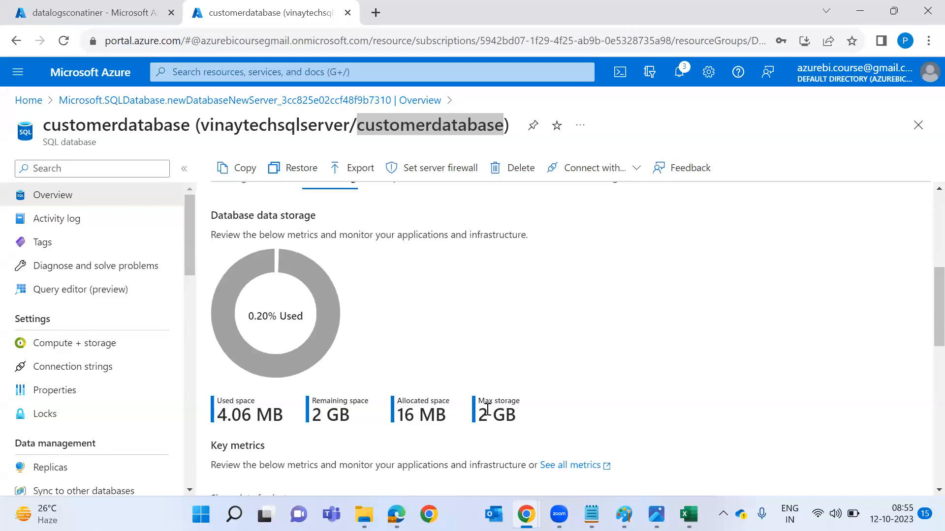
mouse_move(218, 277)
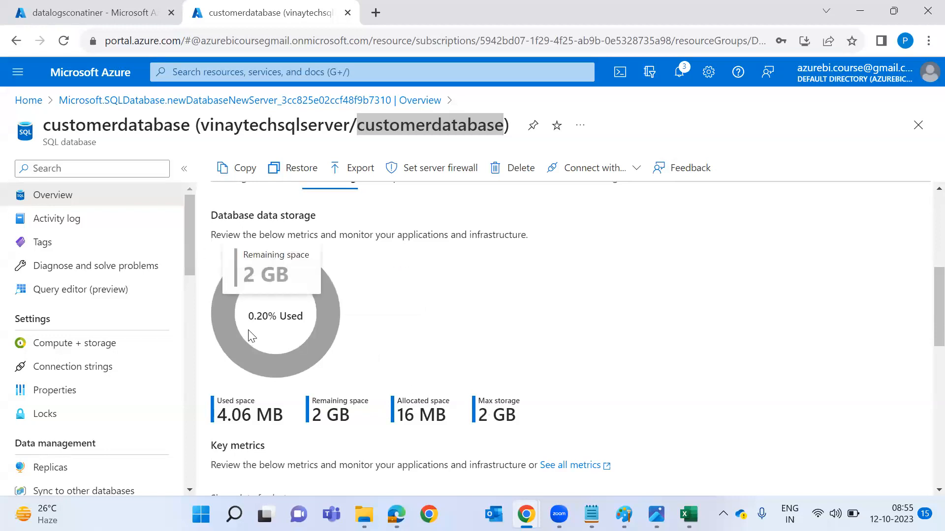
scroll(250, 331, "up", 5)
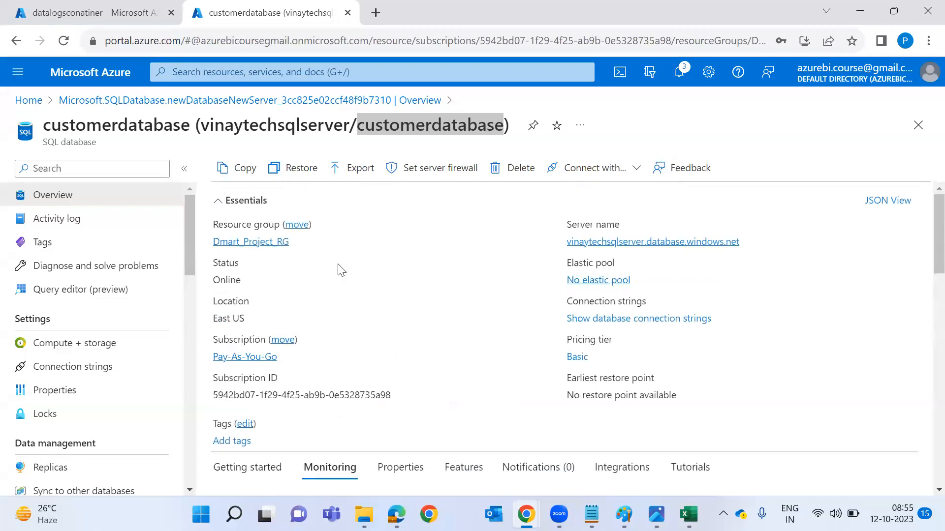
left_click(436, 168)
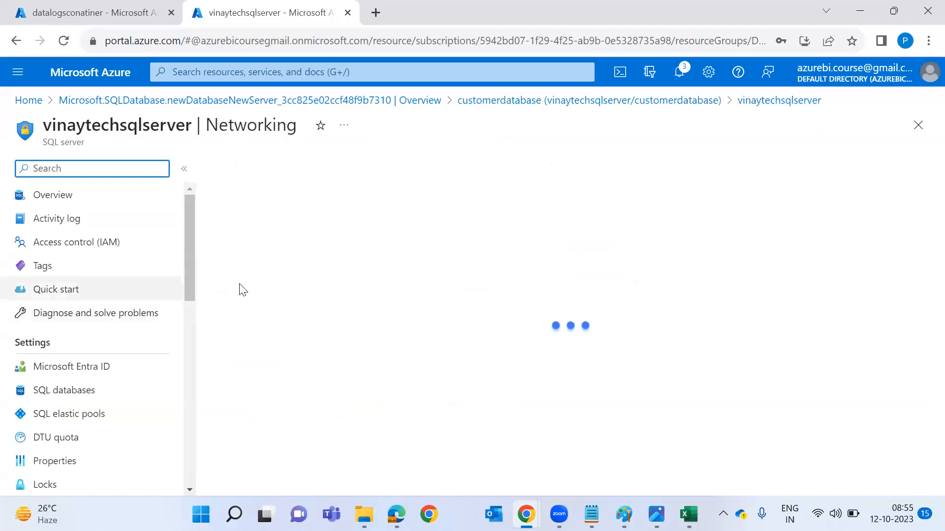
Limit public access to selected networks, add the client IPv4 rule, allow Azure services, and save.
left_click(462, 333)
scroll(408, 331, "down", 4)
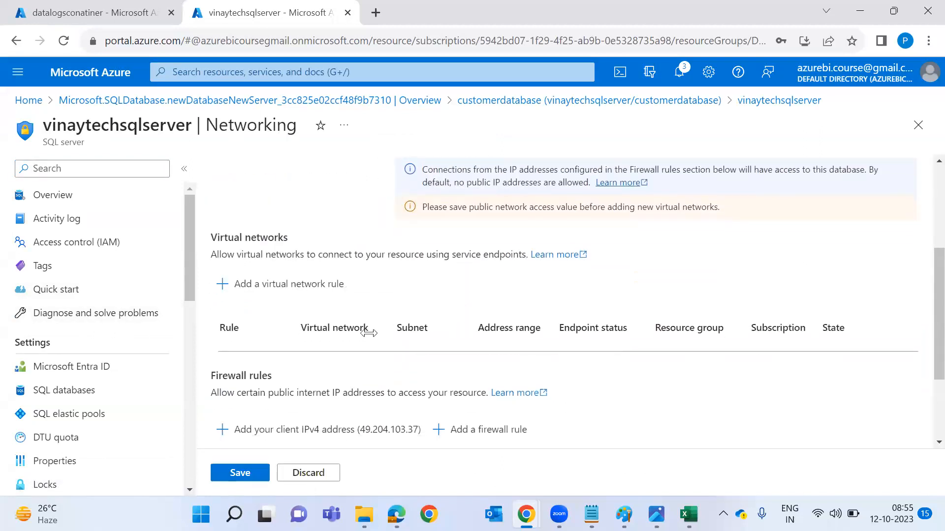
left_click(309, 445)
scroll(296, 433, "down", 3)
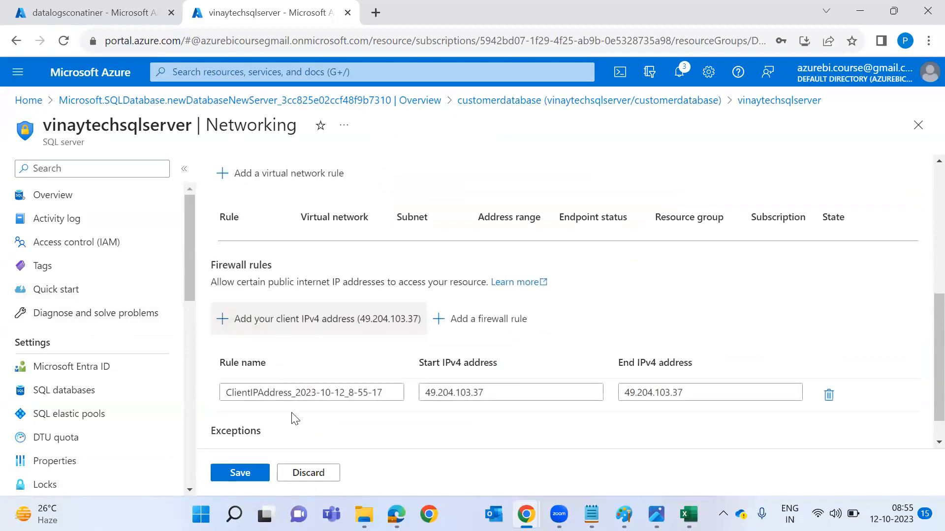
left_click(281, 434)
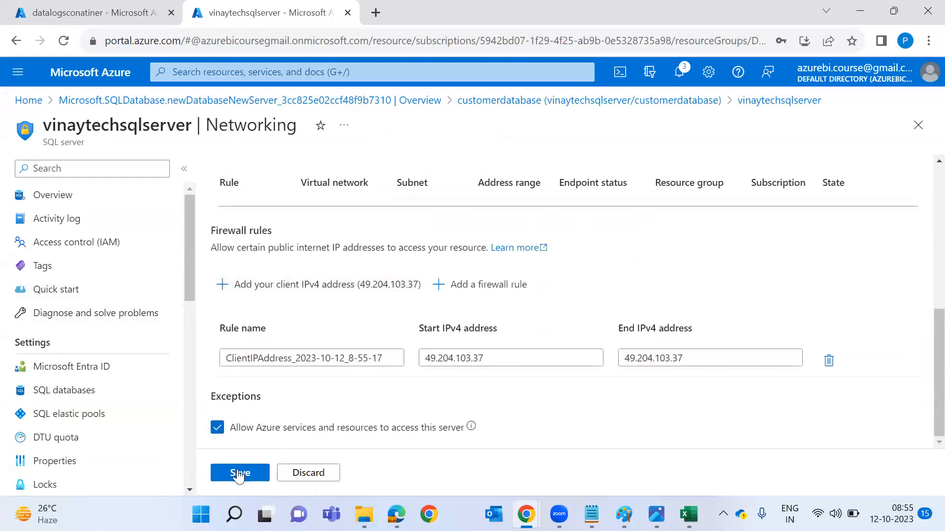
left_click(238, 473)
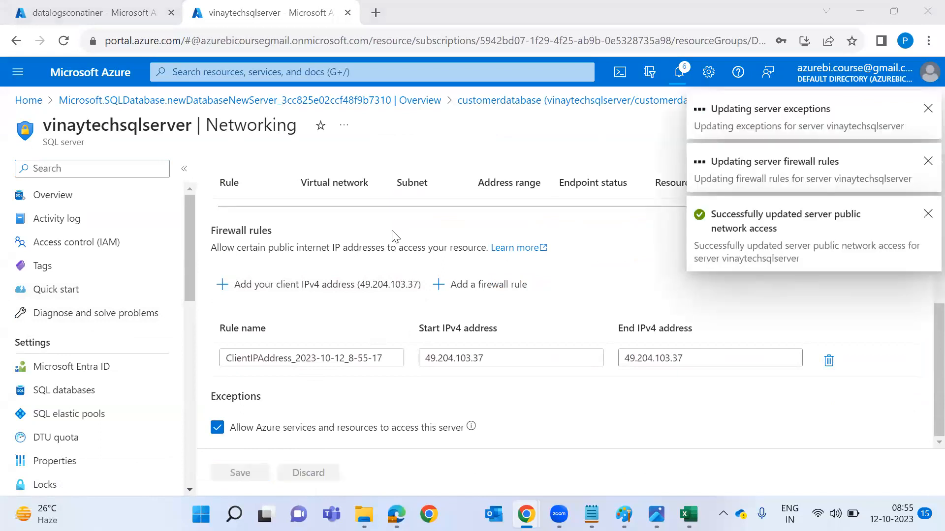
Go to the SQL server's overview and back to customerdatabase.
scroll(396, 237, "up", 4)
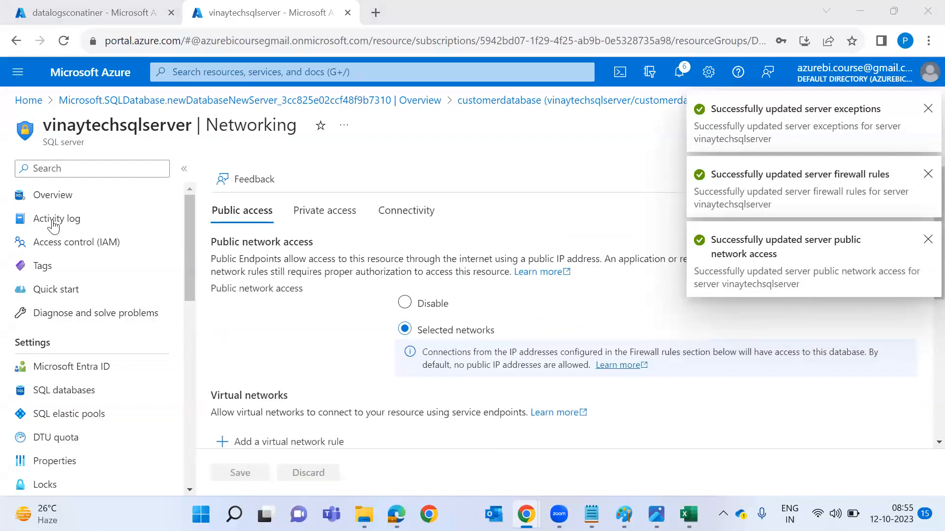
left_click(73, 197)
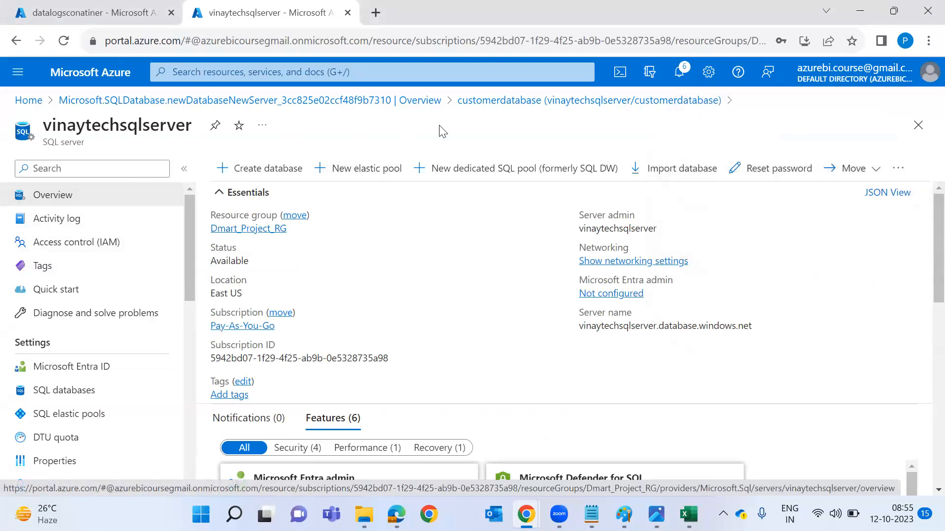
left_click(498, 100)
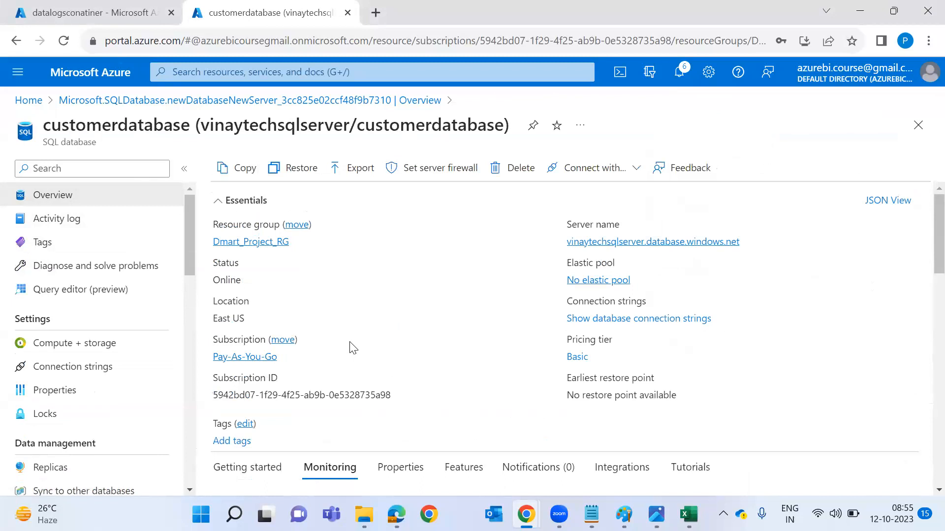
Open customerdatabase's Query editor and sign in with the SQL login password.
key("super")
type("sql")
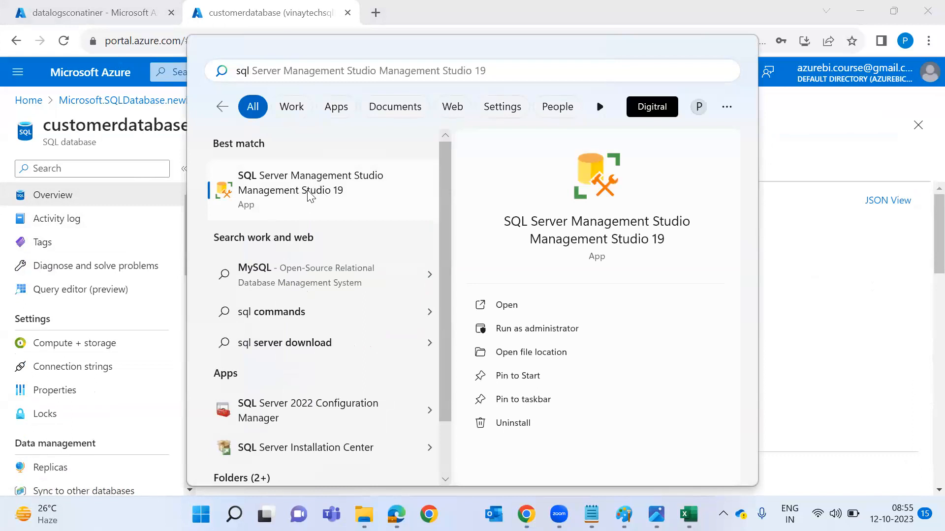
key("Escape")
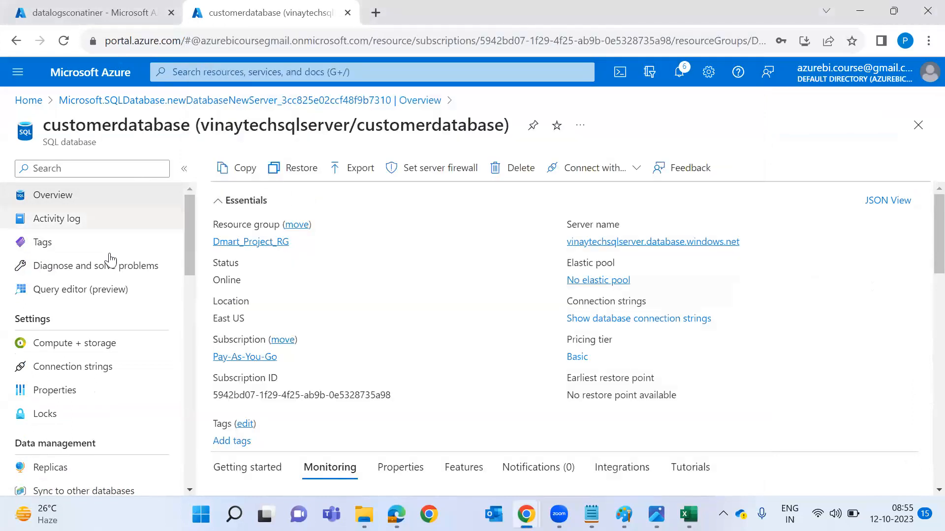
left_click(113, 295)
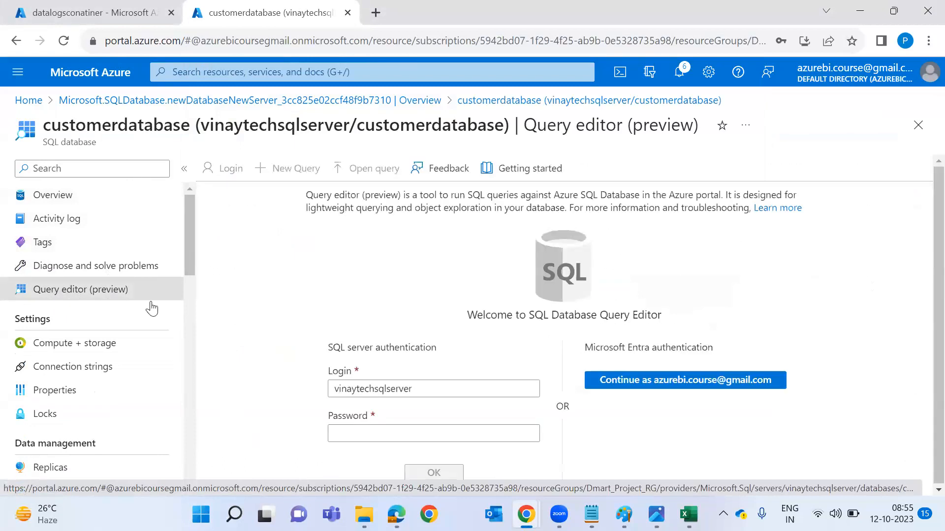
left_click(451, 436)
type("•••")
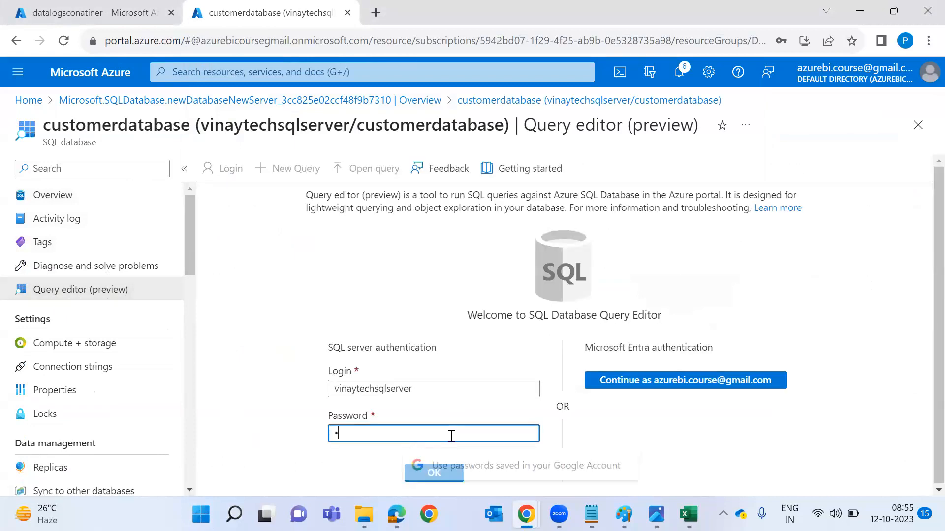
key("Return")
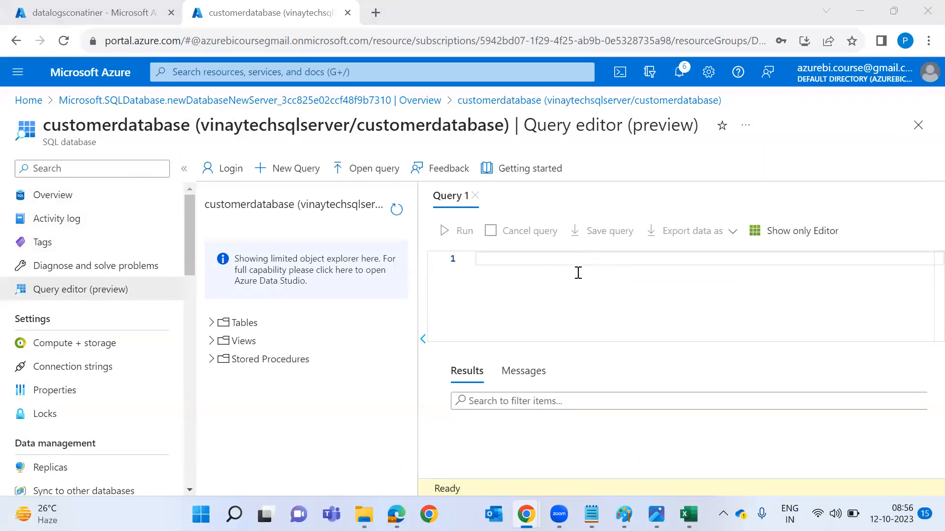
Start a CREATE TABLE EMPData statement with an empty bracketed column list.
left_click(607, 298)
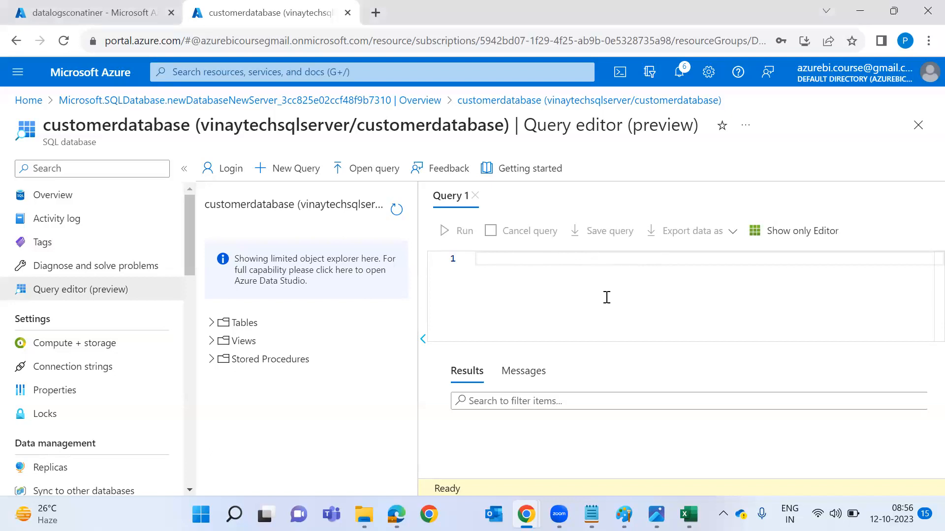
key("super")
key("super")
key("super")
type("sql")
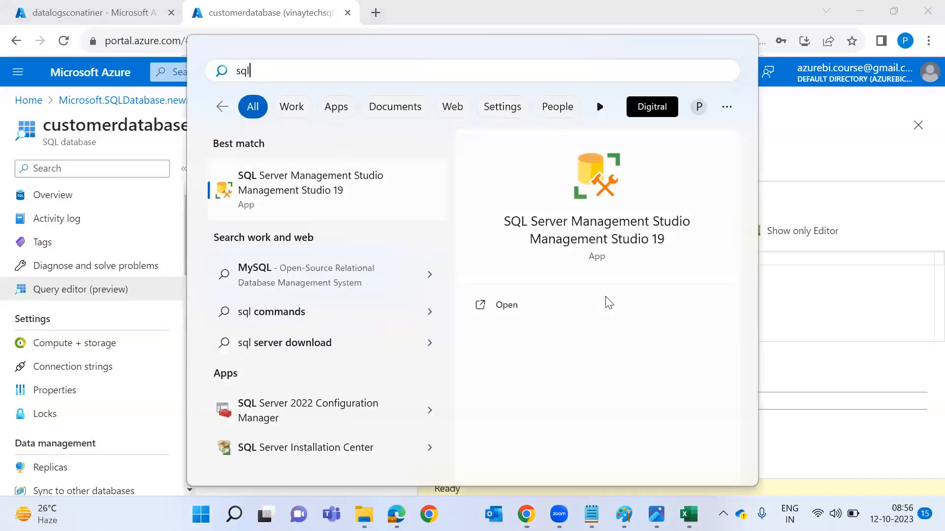
left_click(337, 205)
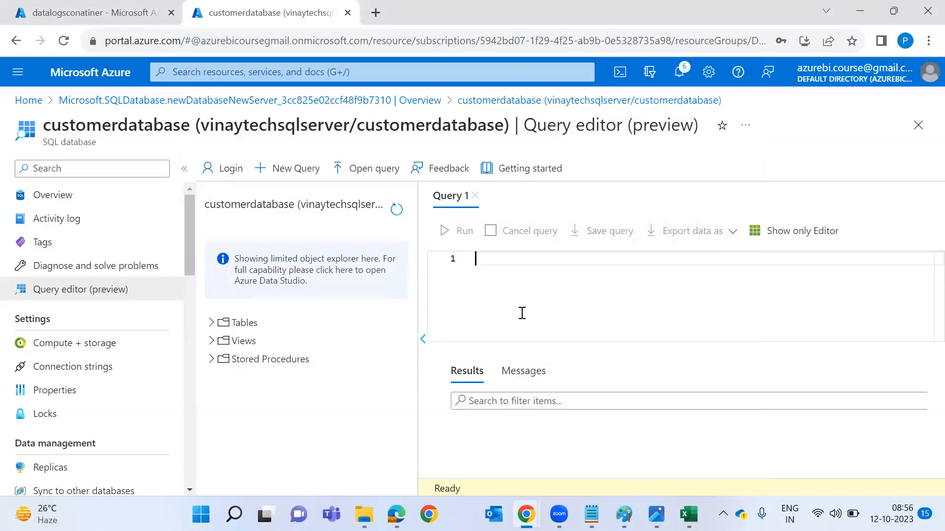
type("Create table EMP")
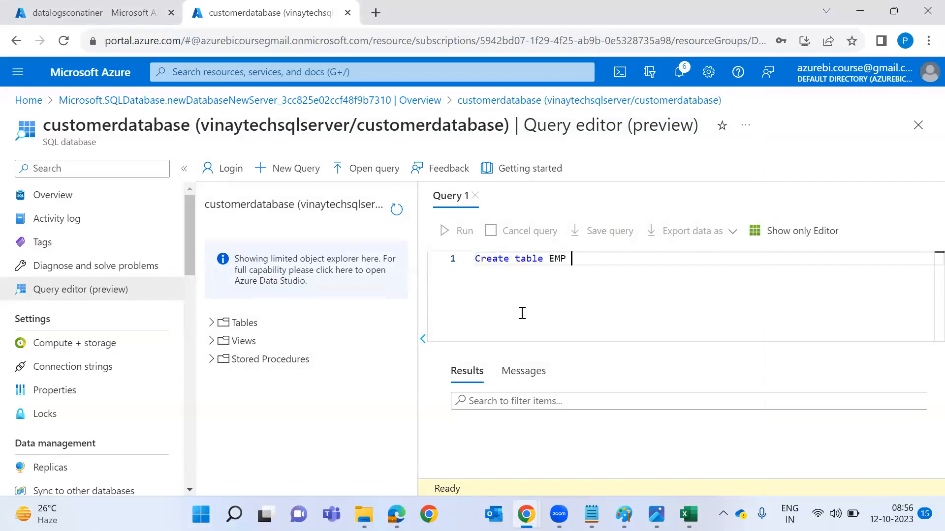
type("Data")
key("Return")
type("(")
key("Return")
key("Return")
type(")")
key("Up")
key("Return")
key("Up")
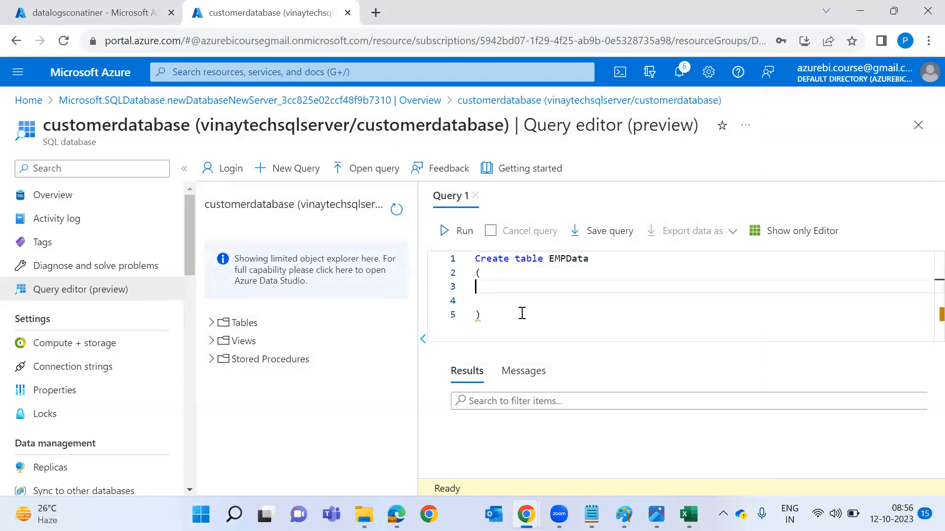
Define columns CID Int, CName Varchar(20), Camount int, Country Varchar(2) and run the create.
type("CID Int,")
key("Return")
type("CName Bva")
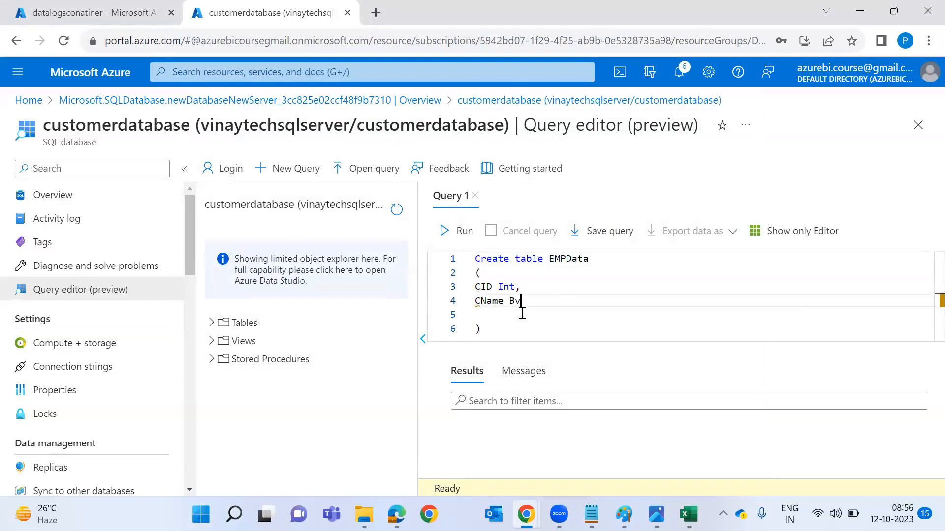
key("BackSpace")
key("BackSpace")
key("BackSpace")
type("Varcha")
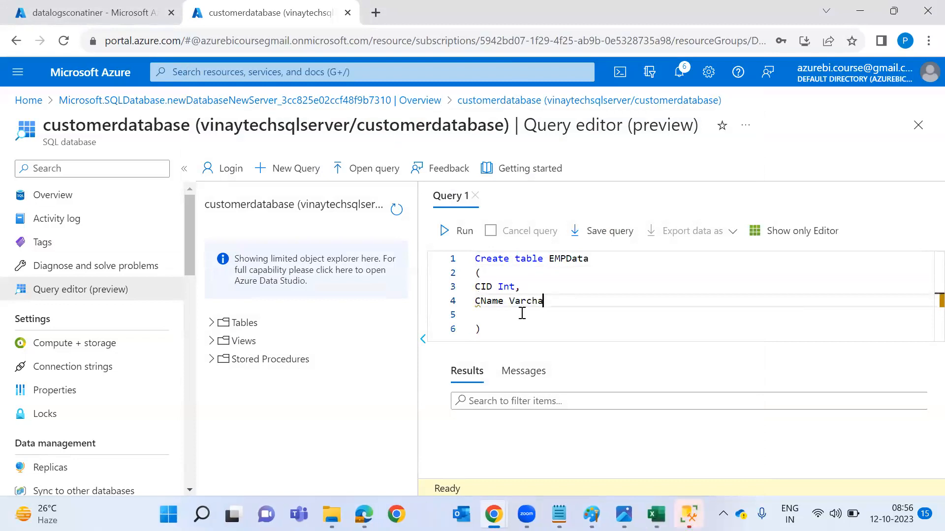
type("r(20),")
key("Return")
type("C")
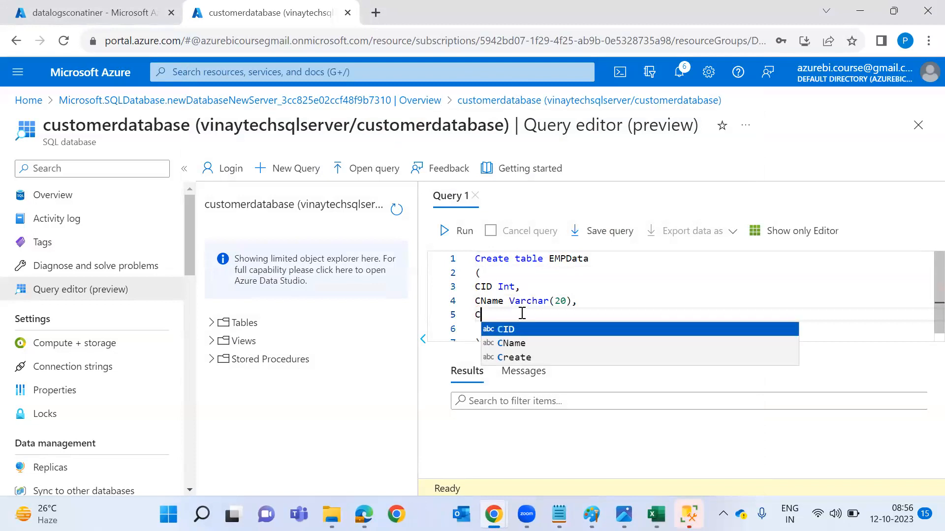
type("amount int,")
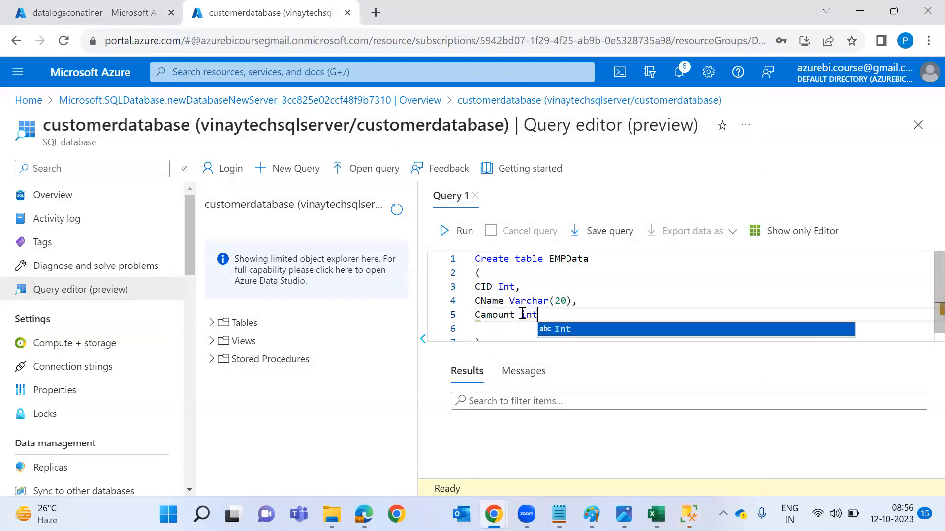
key("Return")
type("Country In")
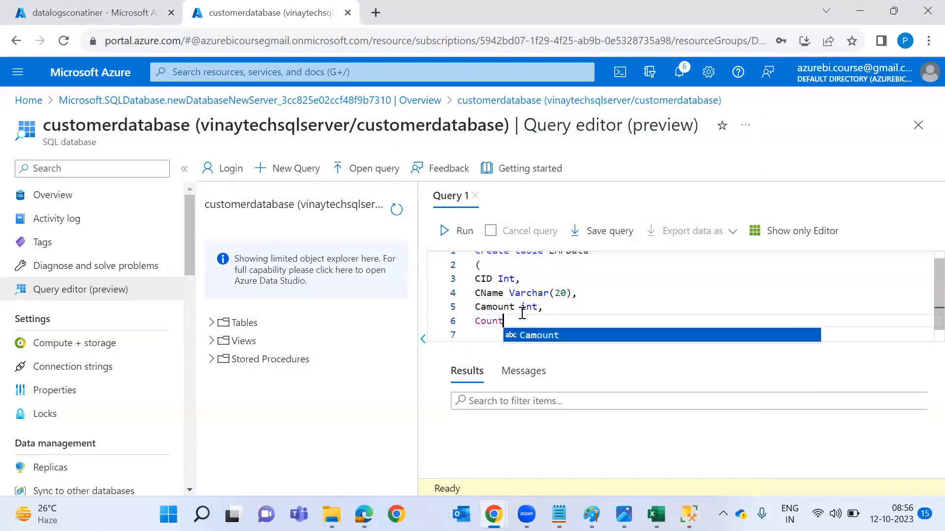
key("BackSpace")
key("BackSpace")
type("Varchar(2")
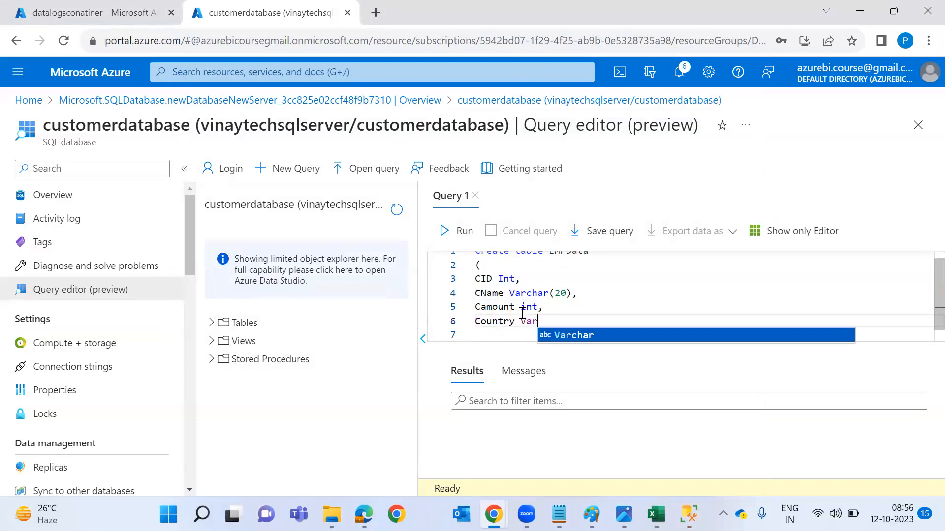
type(")")
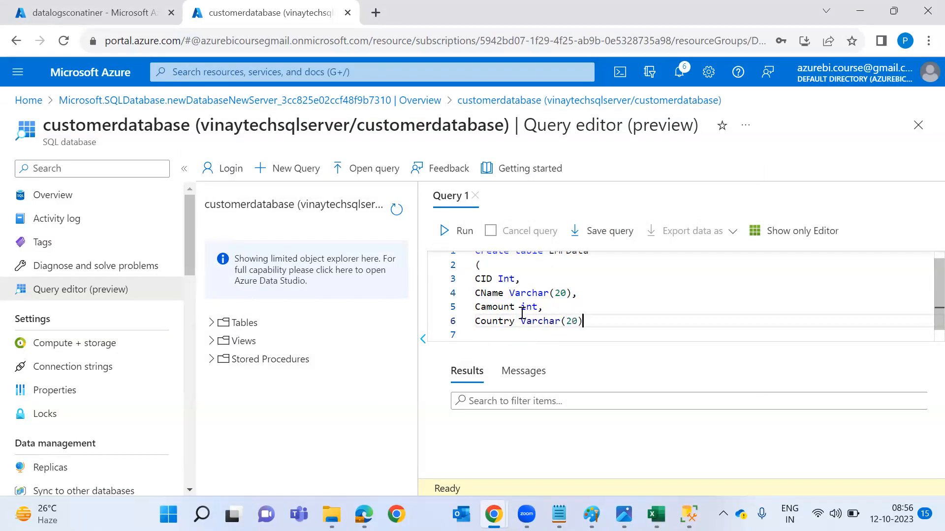
left_click(453, 236)
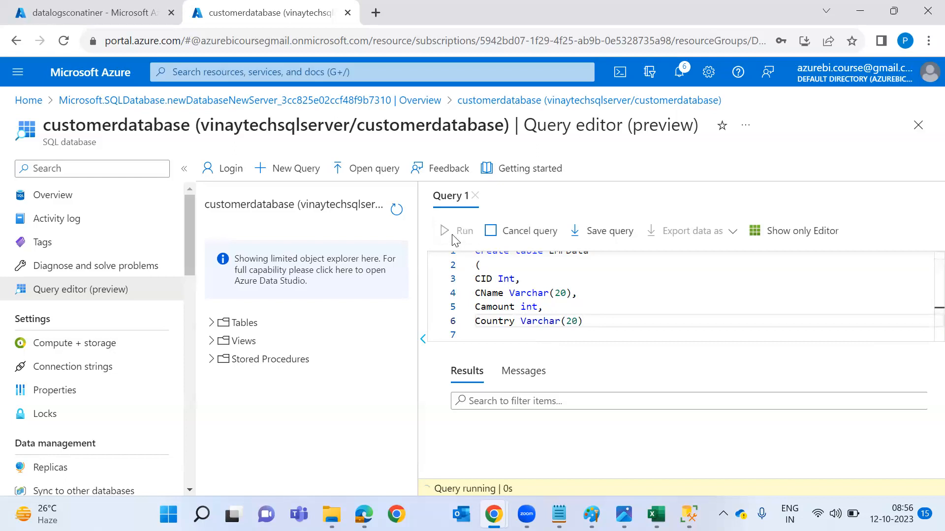
Run select * from EMPData alone and view its empty Results.
left_click(539, 258)
double_click(555, 256)
key("ctrl+c")
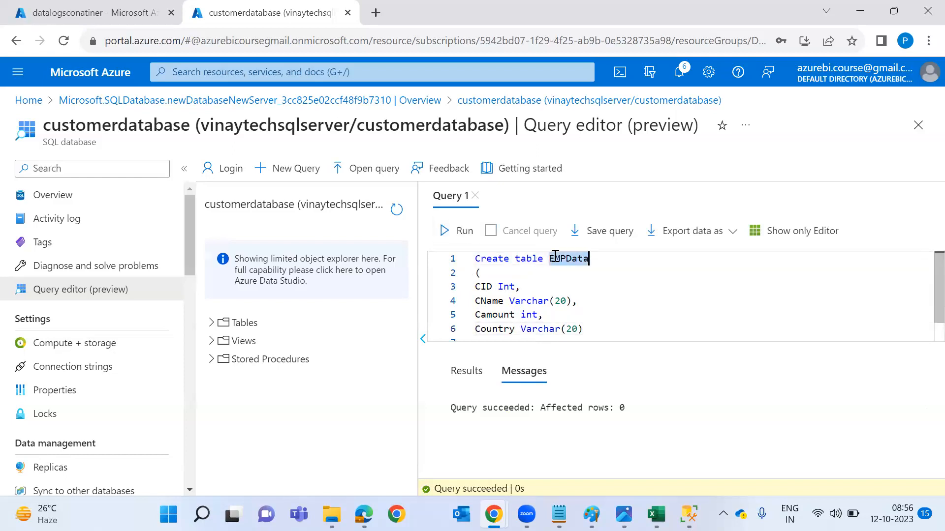
scroll(611, 294, "down", 1)
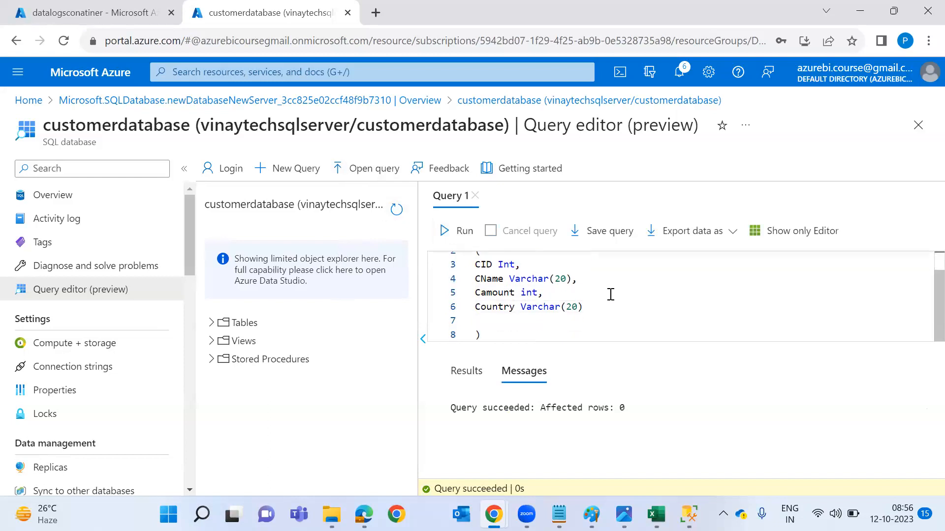
left_click(571, 335)
key("Return")
key("Return")
type("selec")
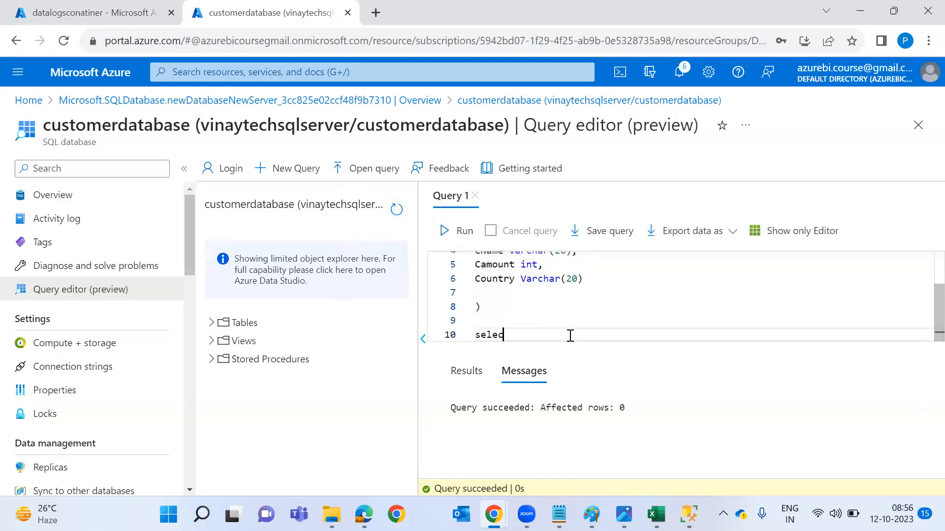
type("t * from")
key("ctrl+v")
key("shift+Home")
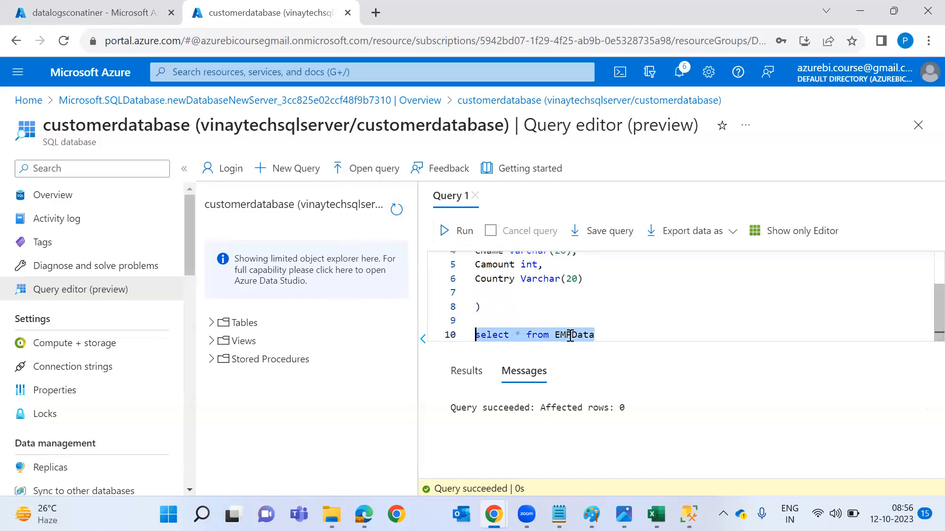
left_click(448, 231)
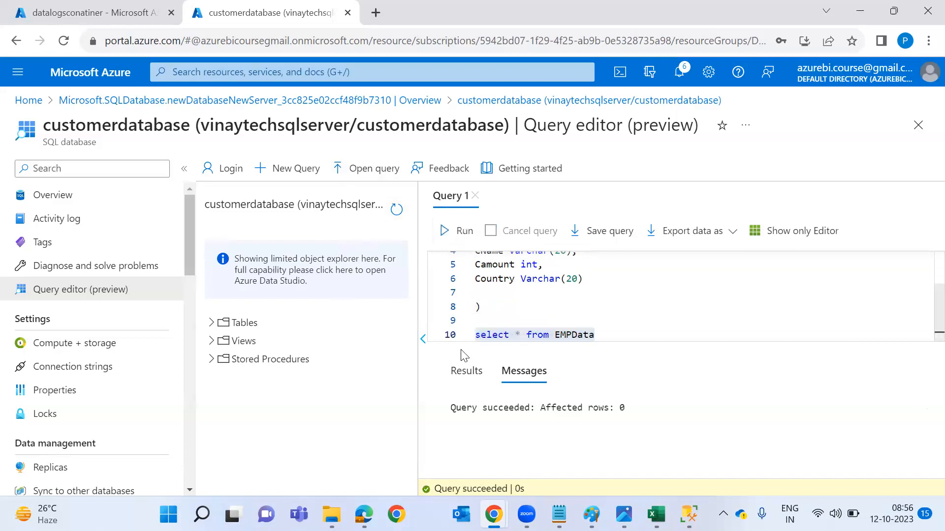
left_click(460, 375)
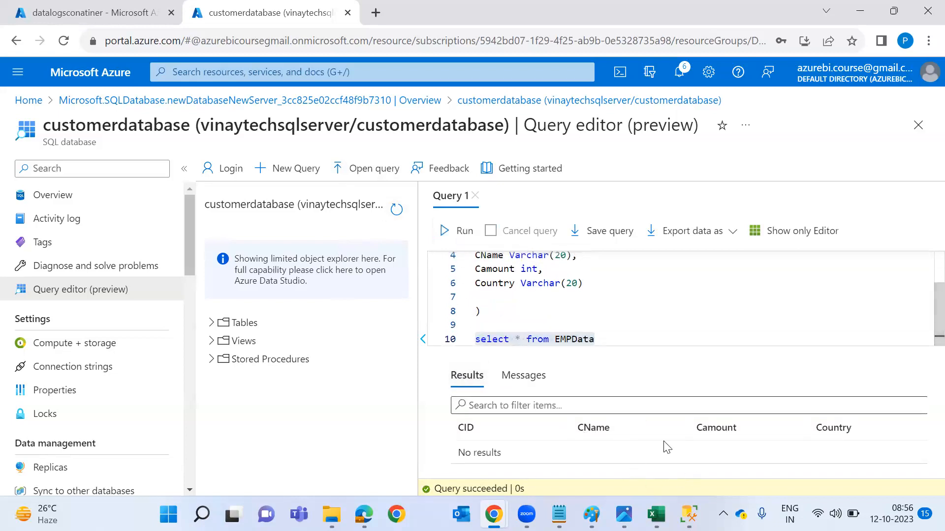
mouse_move(689, 515)
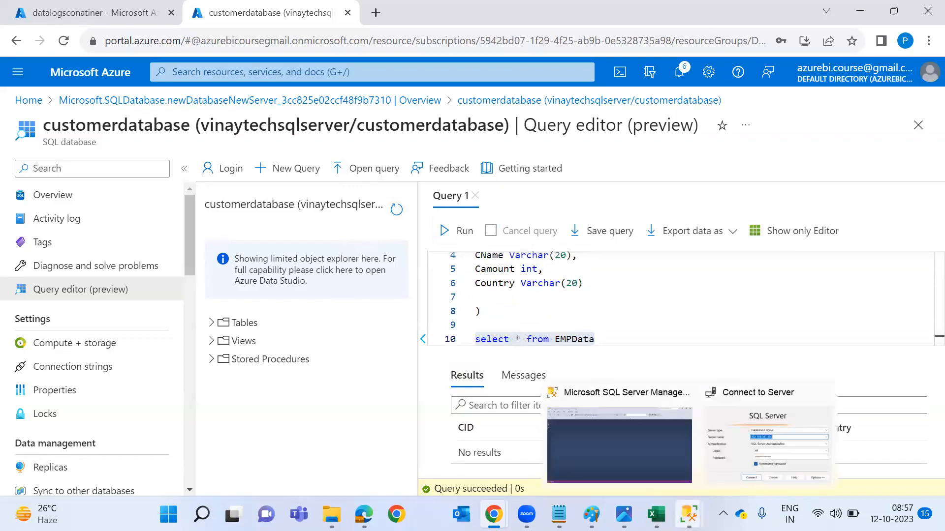
left_click(750, 454)
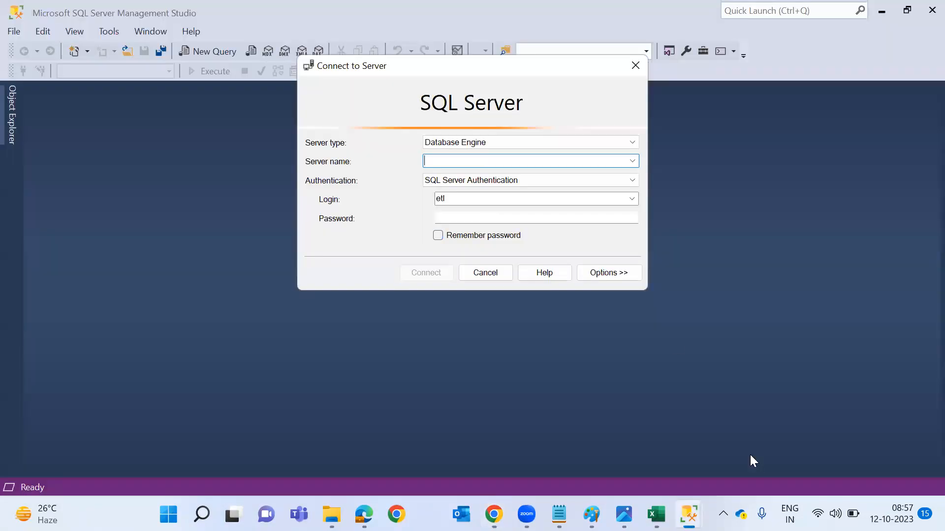
left_click(14, 9)
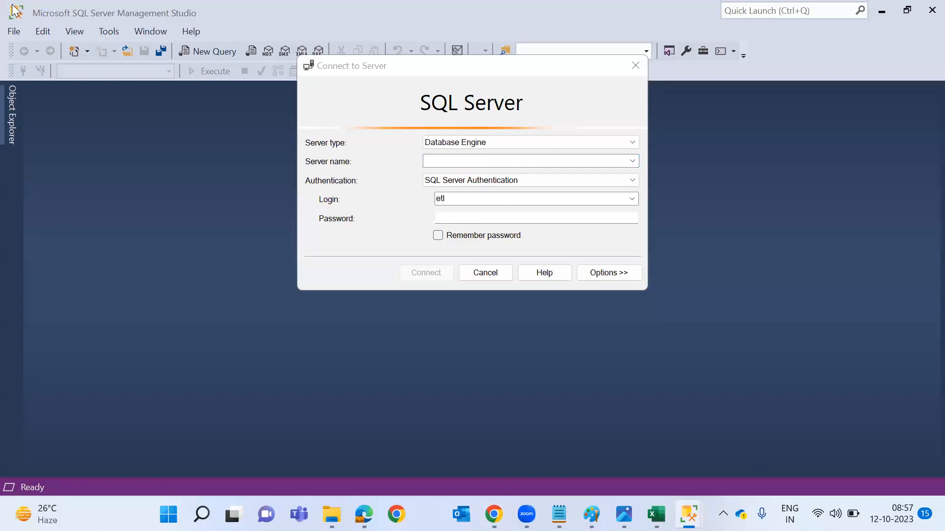
key("alt+Tab")
key("alt+Tab")
key("alt+Tab")
key("Tab")
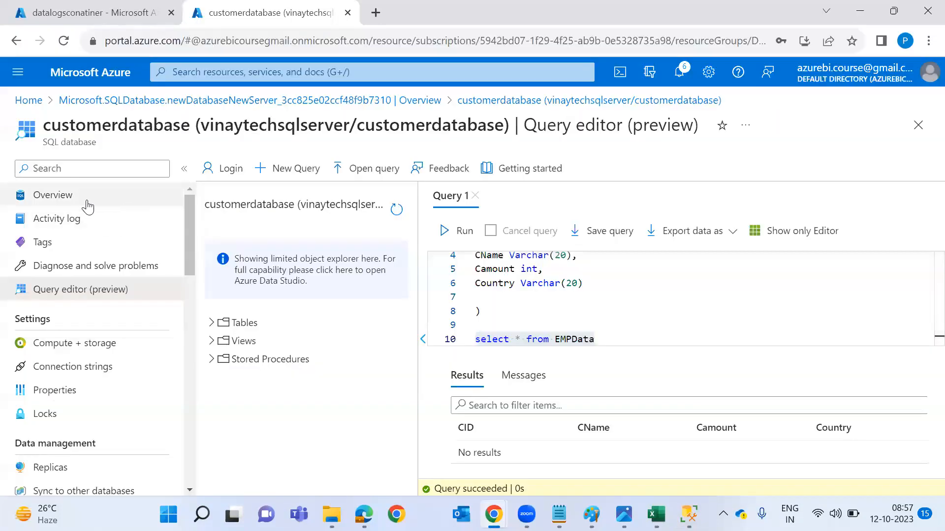
left_click(88, 199)
Discard the query edits and paste the copied server name into the SSMS Connect to Server dialog.
left_click(545, 126)
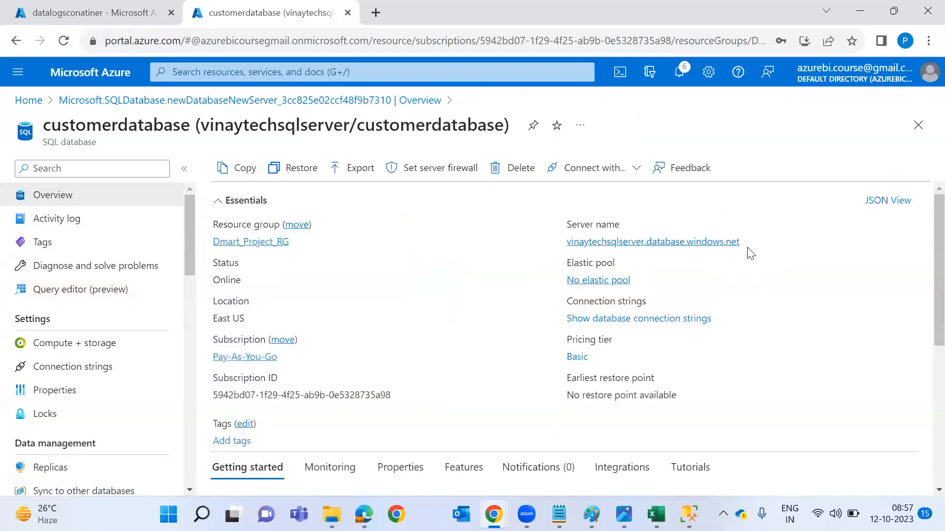
left_click(748, 241)
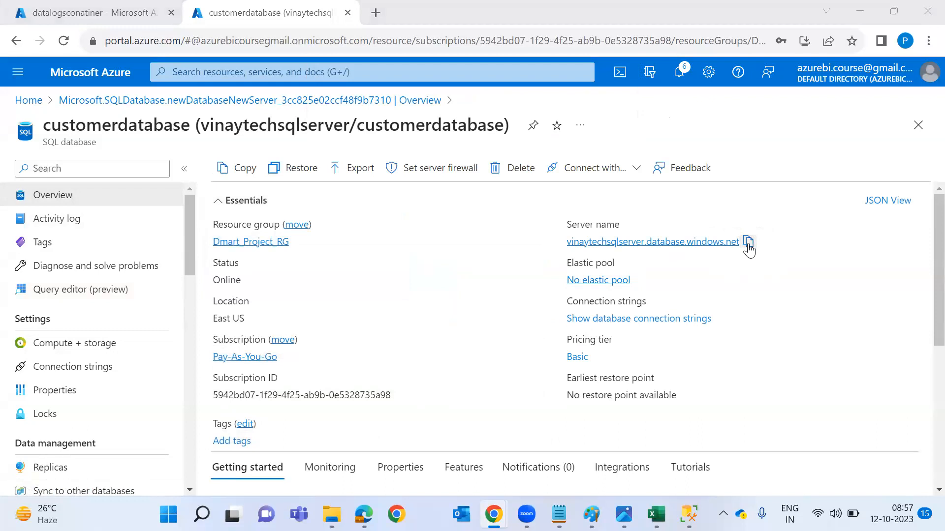
key("alt+Tab")
key("ctrl+v")
left_click(499, 197)
Replace the login with the server's admin user name, enter the password and try connecting.
key("BackSpace")
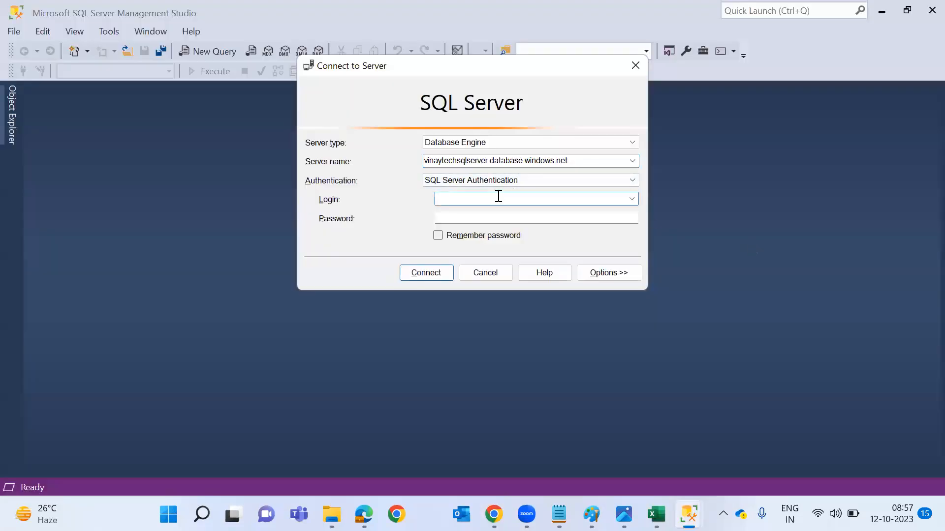
key("ctrl+v")
left_click(500, 200, "shift")
key("BackSpace")
left_click(506, 218)
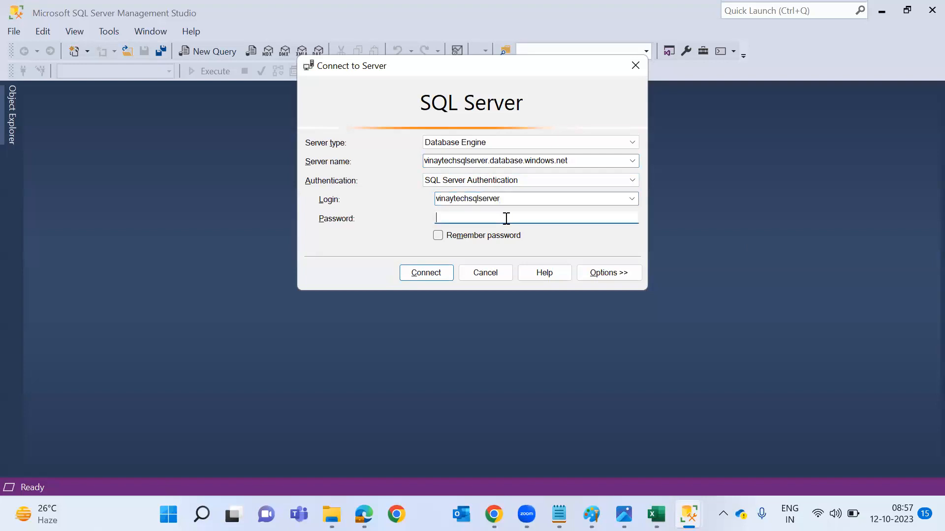
type("1")
key("Return")
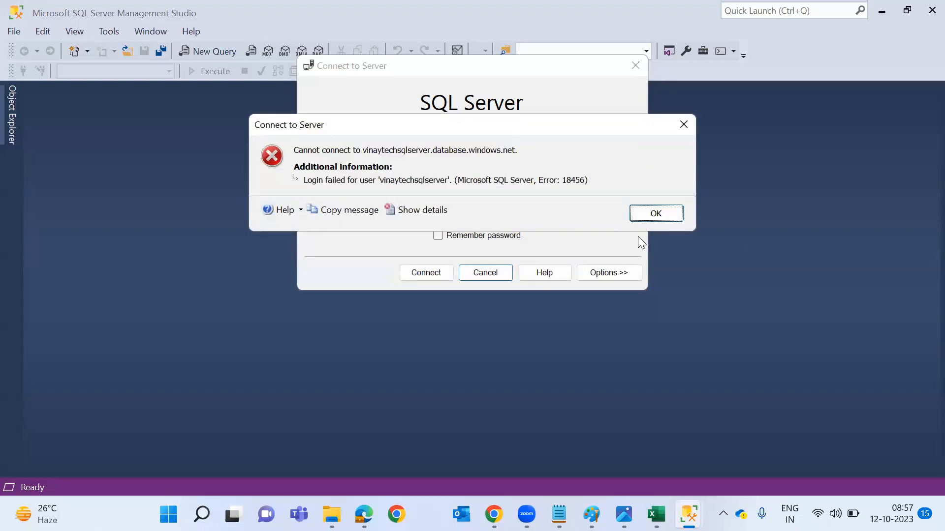
Dismiss the login-failed error, correct the password and connect again.
left_click(656, 213)
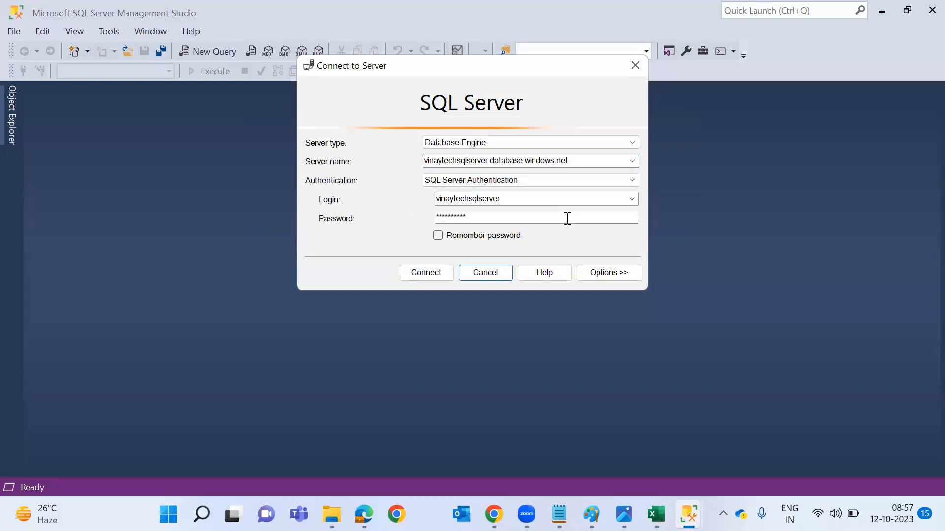
left_click(567, 220)
key("BackSpace")
key("BackSpace")
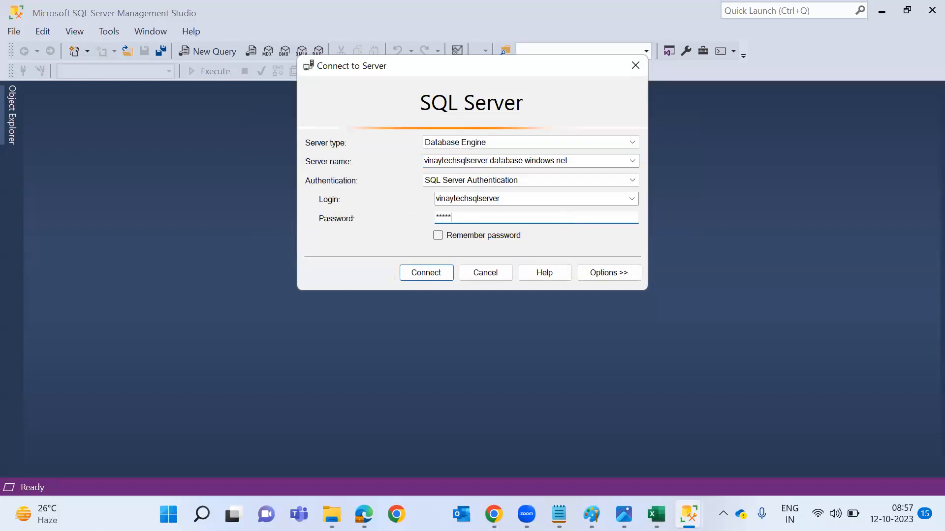
type("*")
key("Return")
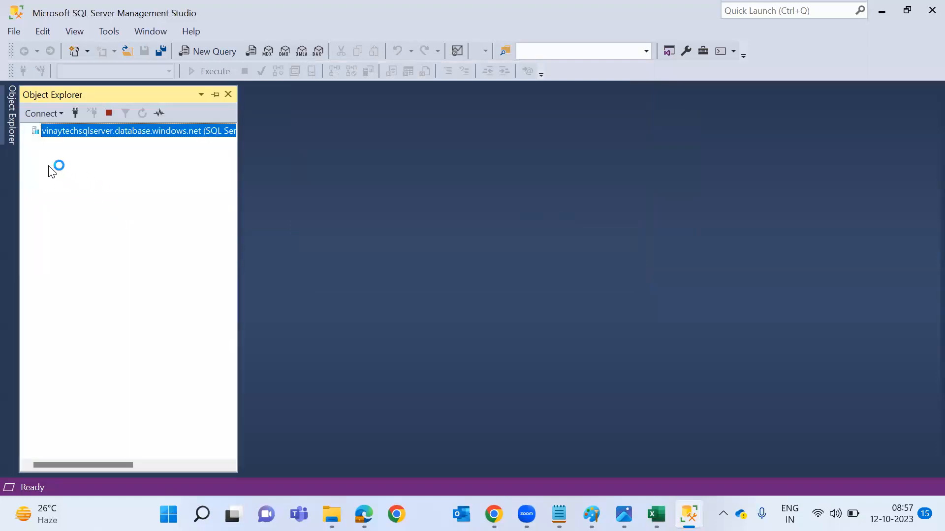
Run Select Top 1000 Rows on dbo.EMPData under customerdatabase > Tables, then return to the browser.
left_click(37, 150)
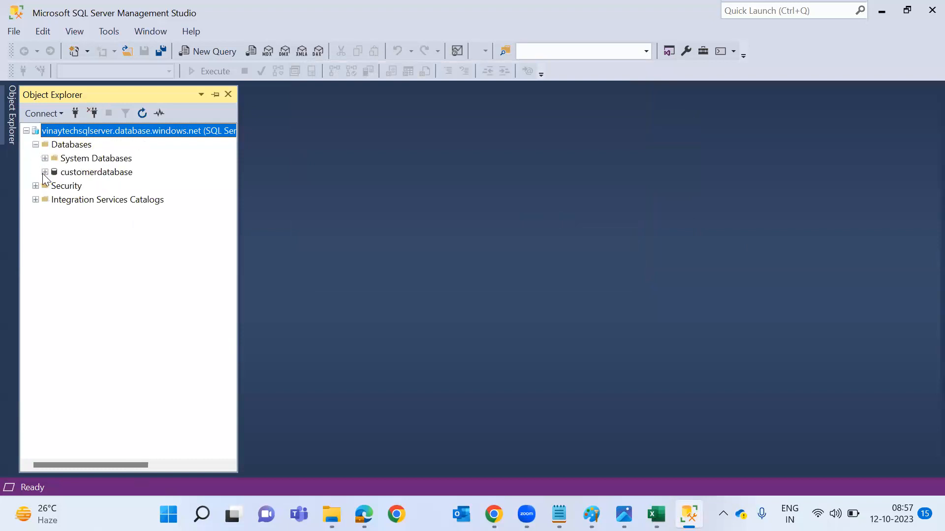
left_click(45, 172)
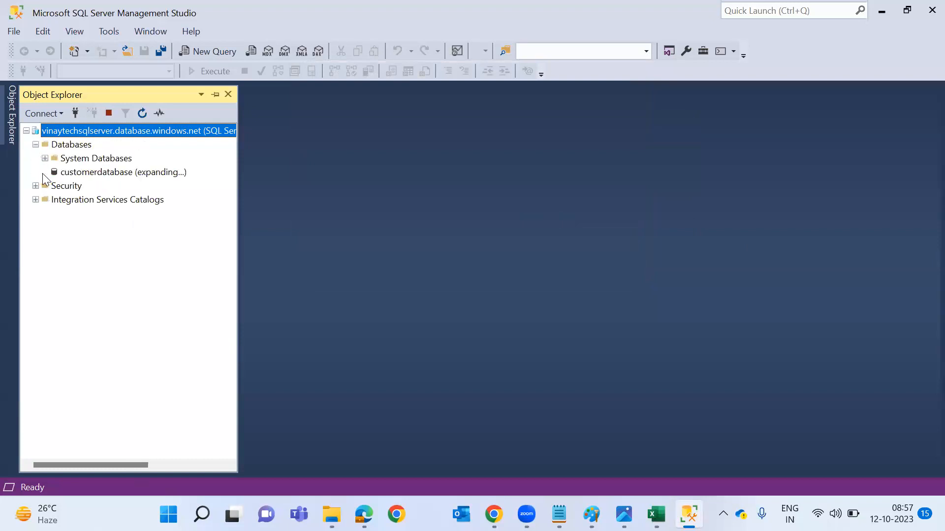
left_click(57, 200)
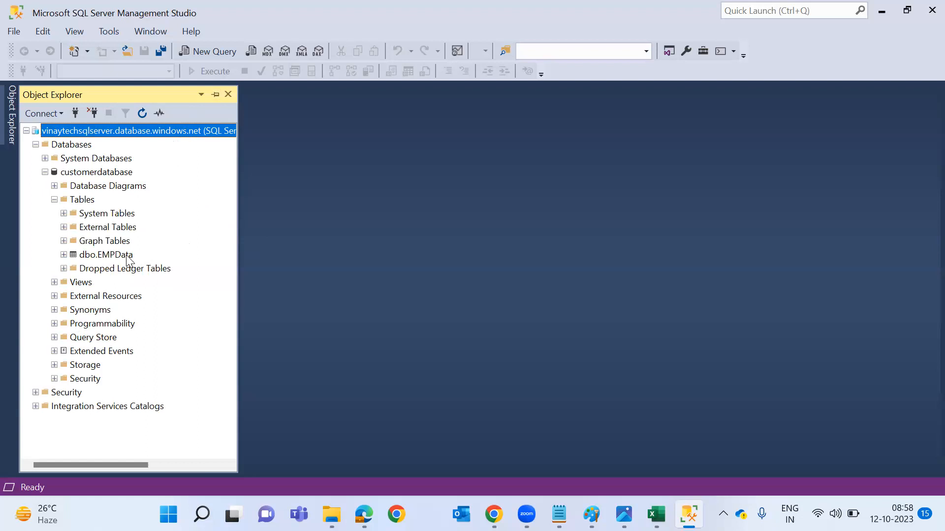
left_click(128, 259)
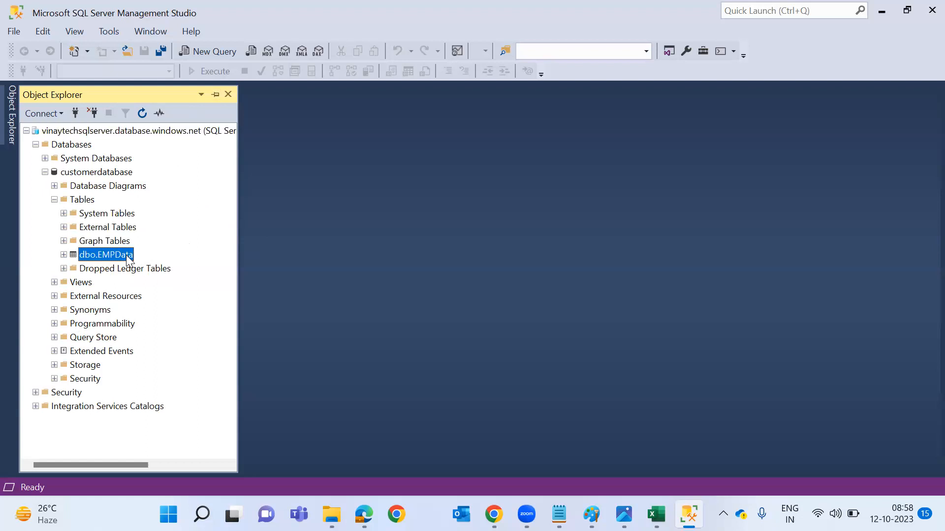
right_click(127, 258)
left_click(161, 292)
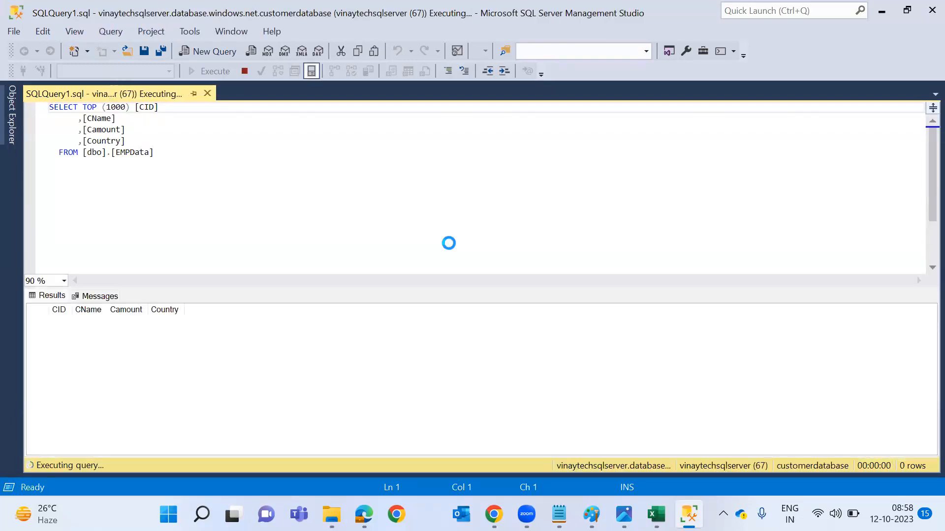
key("alt")
key("alt+Tab")
key("alt+Tab")
key("alt+Tab")
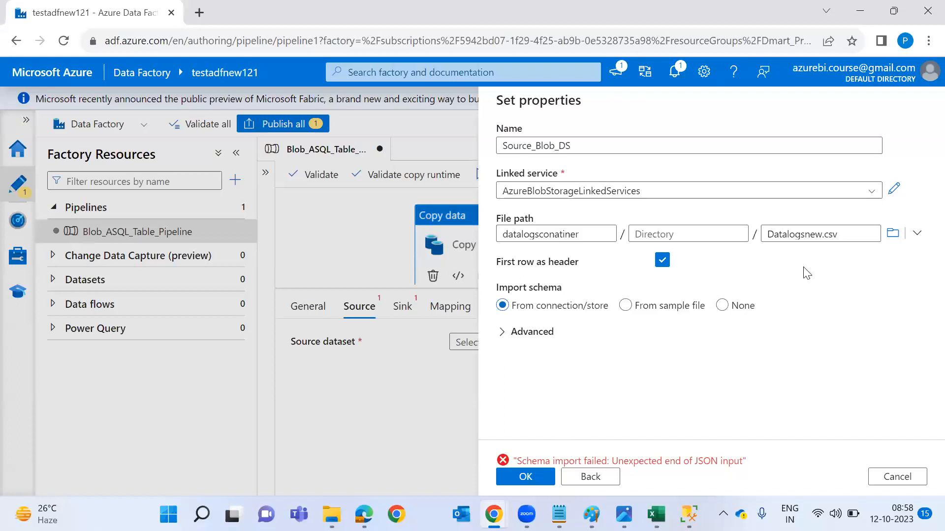
Set Source_Blob_DS's column delimiter to Pipe (|) and preview Datalogsnew.csv.
left_click(540, 478)
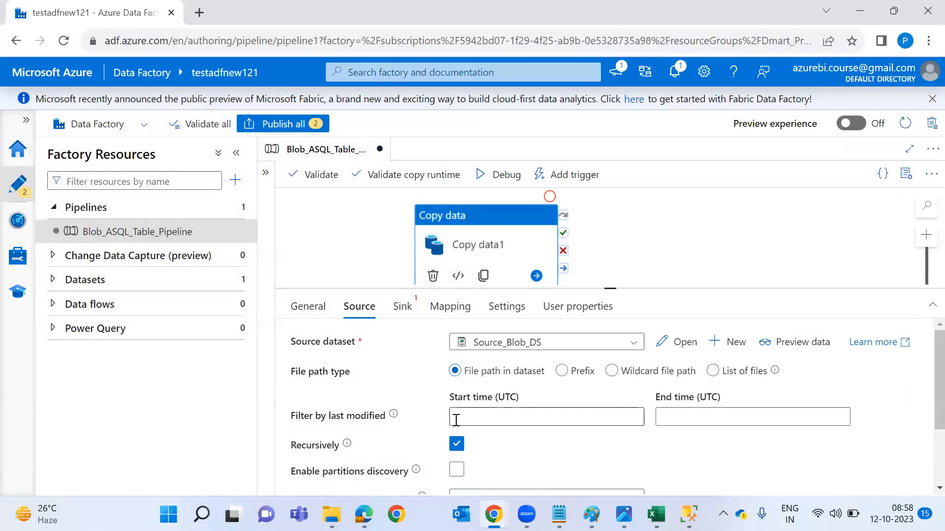
left_click(138, 284)
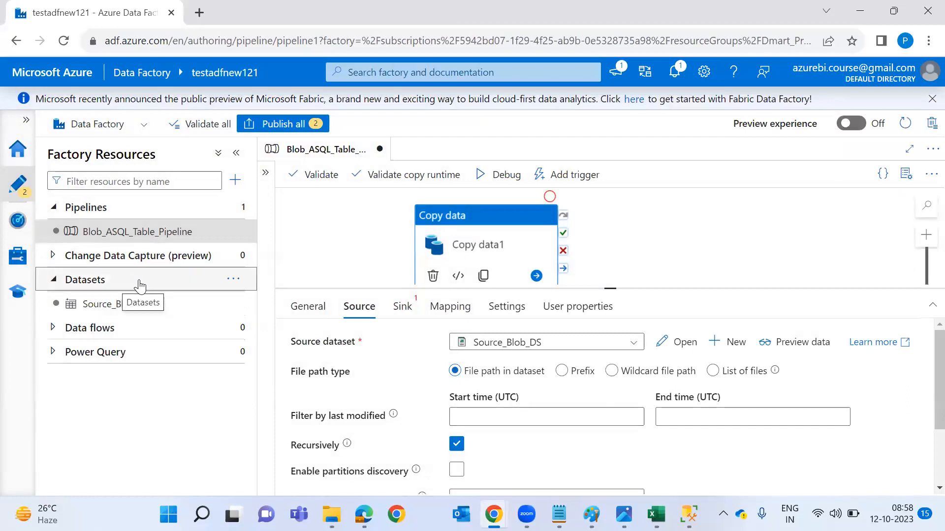
left_click(134, 314)
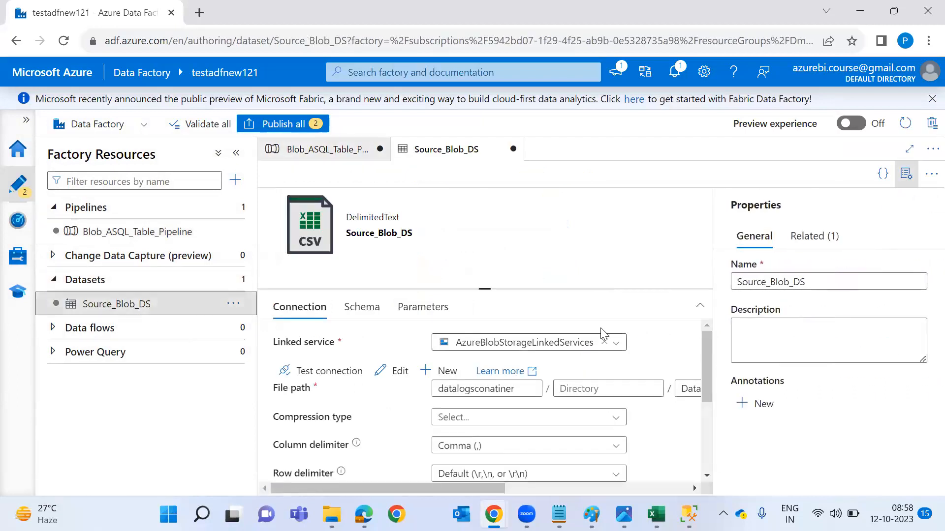
left_click(910, 183)
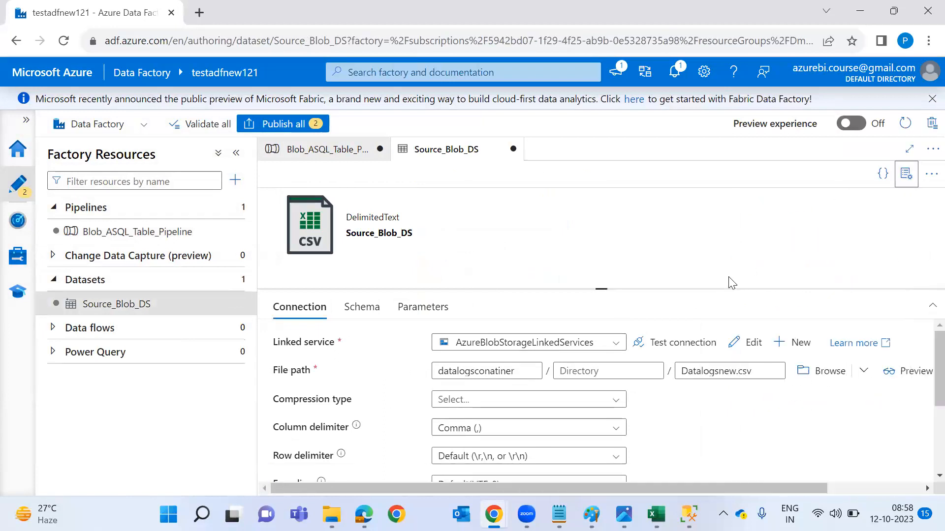
left_click_drag(652, 289, 658, 192)
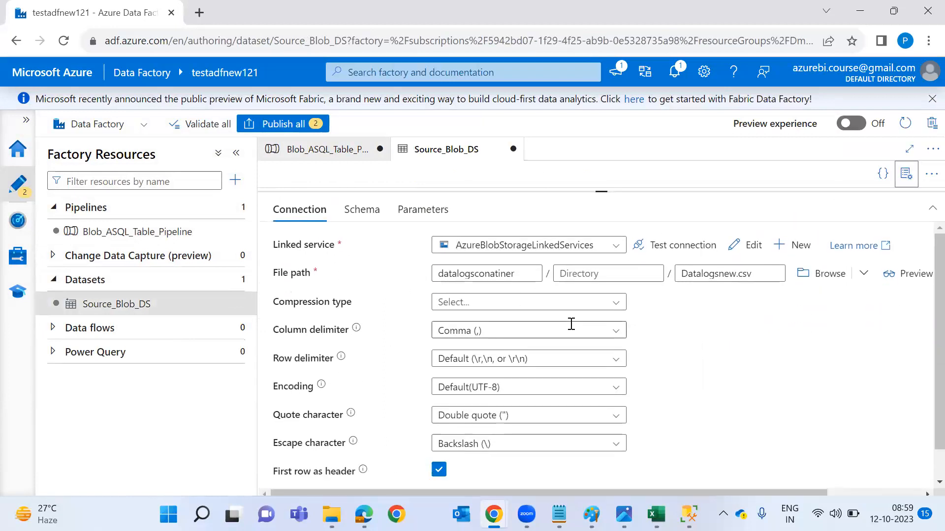
left_click(610, 330)
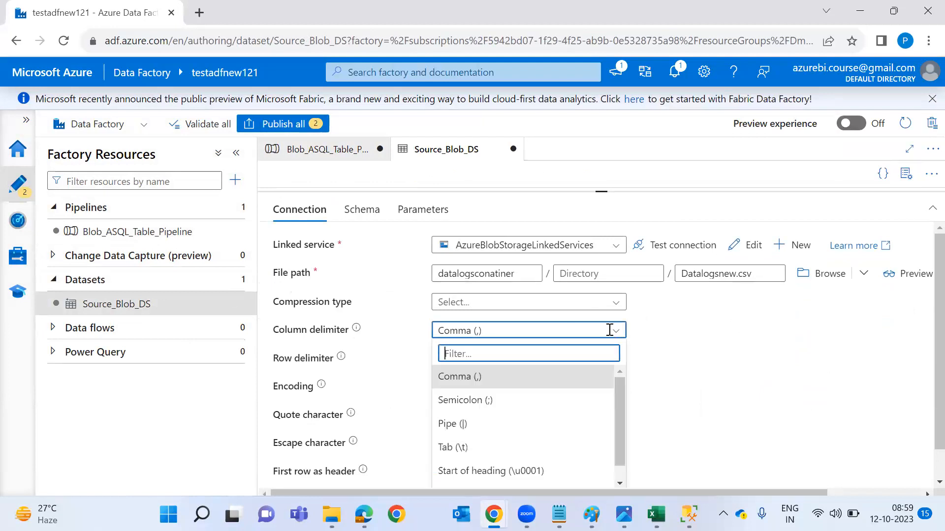
left_click(584, 426)
left_click(912, 278)
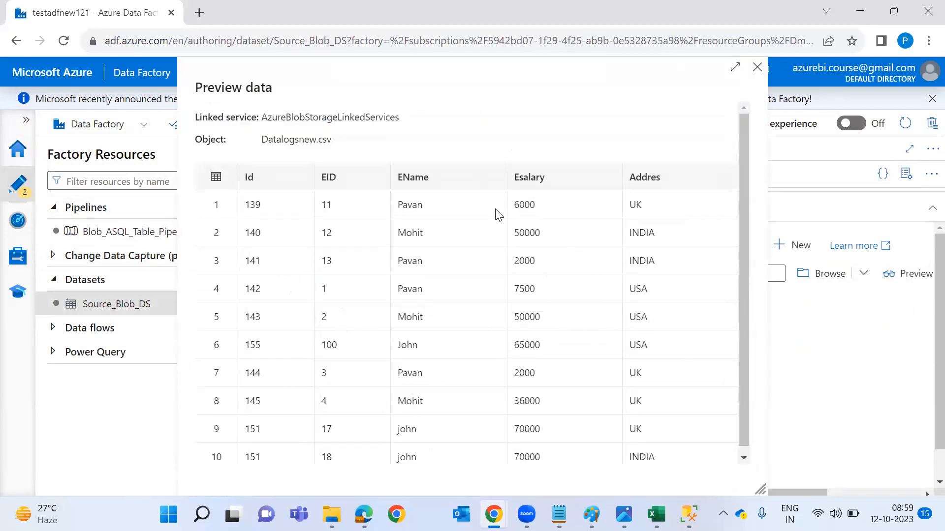
Close the preview and reopen Blob_ASQL_Table_Pipeline with its activity settings enlarged.
left_click(756, 68)
left_click(101, 233)
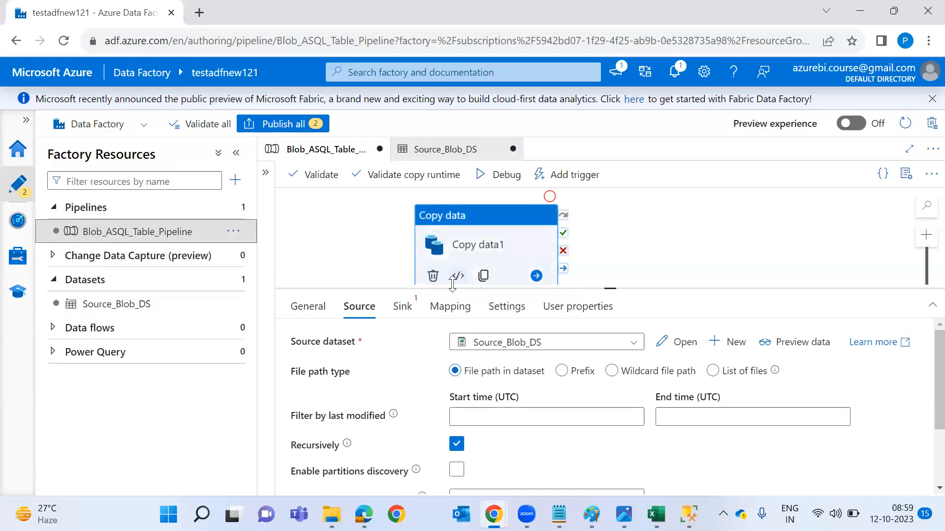
left_click_drag(452, 288, 450, 230)
Create a new Azure SQL Database sink dataset named AzureSqlTable_DS.
left_click(404, 248)
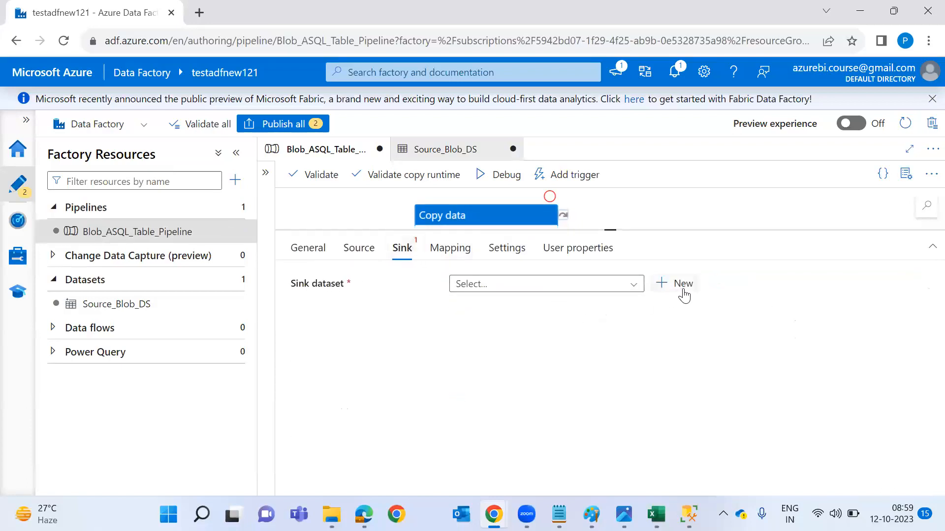
left_click(682, 289)
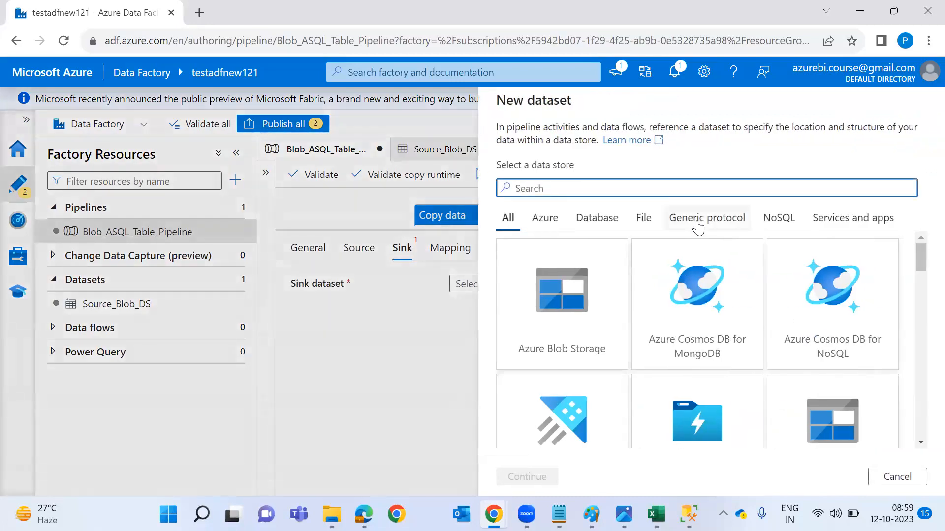
type("sql")
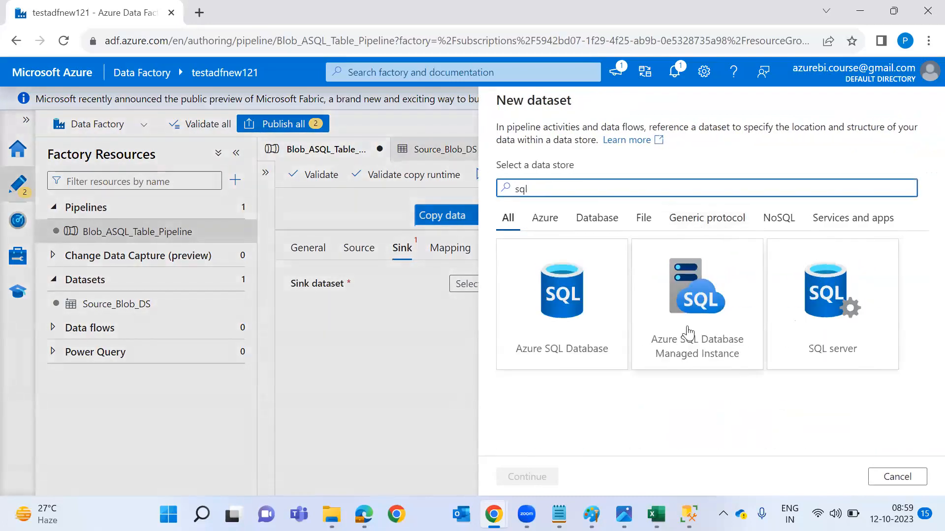
left_click(563, 358)
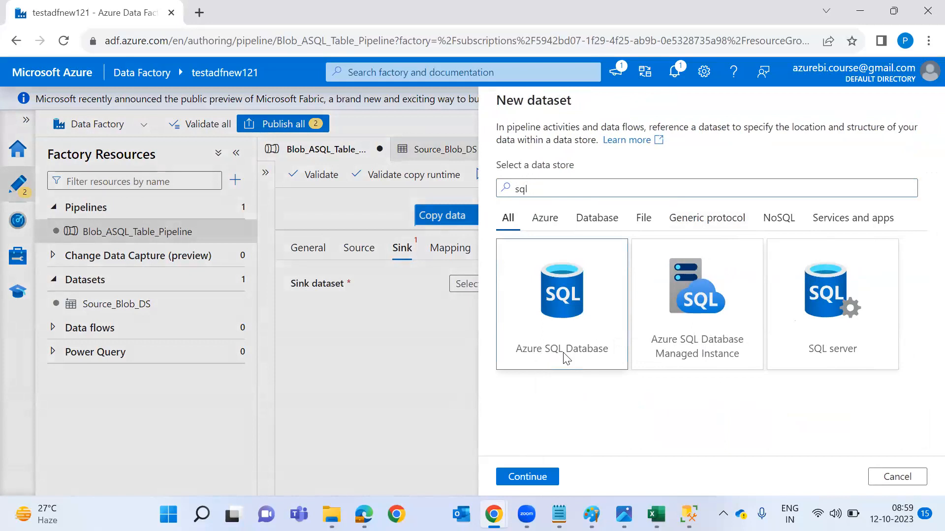
double_click(564, 359)
left_click(600, 142)
key("BackSpace")
type("_DS")
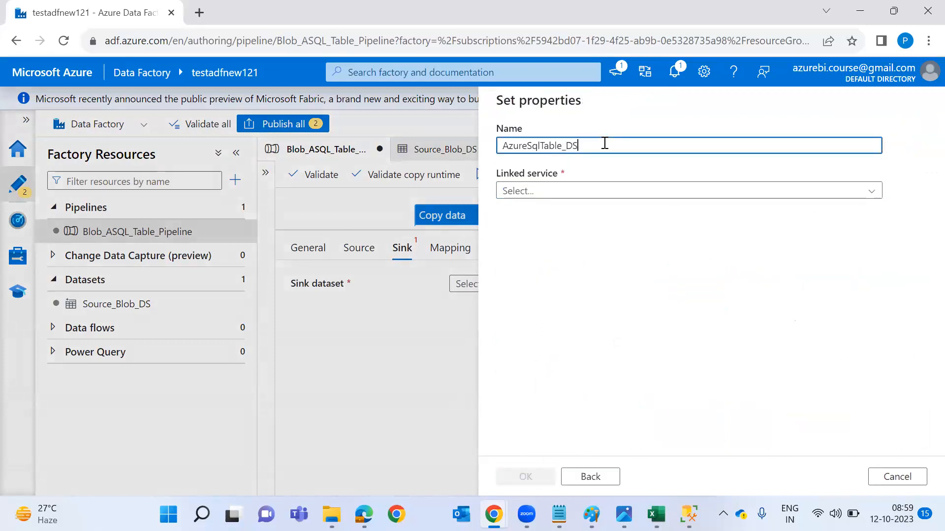
Add linked service AzureSqlDatabaseLinkedServices on the Pay-As-You-Go subscription, its SQL server and customerdatabase.
left_click(597, 193)
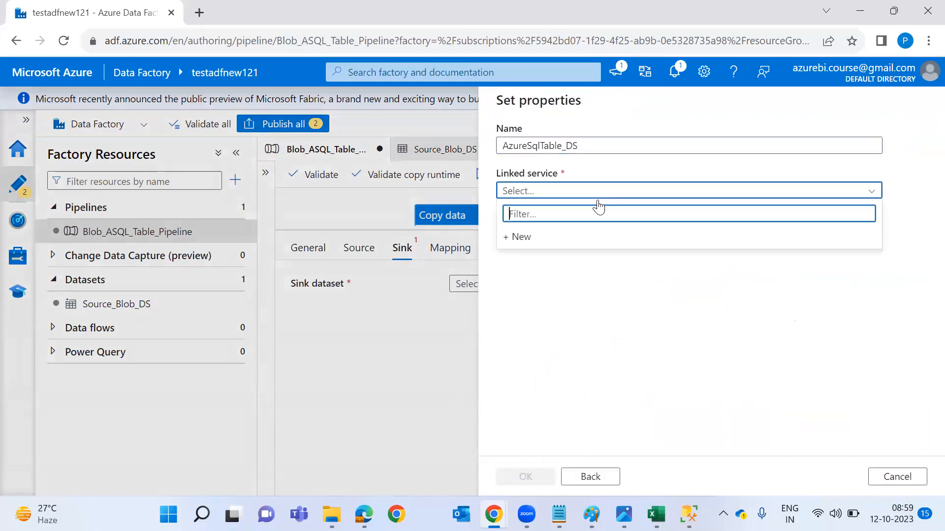
left_click(598, 237)
left_click(631, 165)
key("BackSpace")
type("LinkedServices")
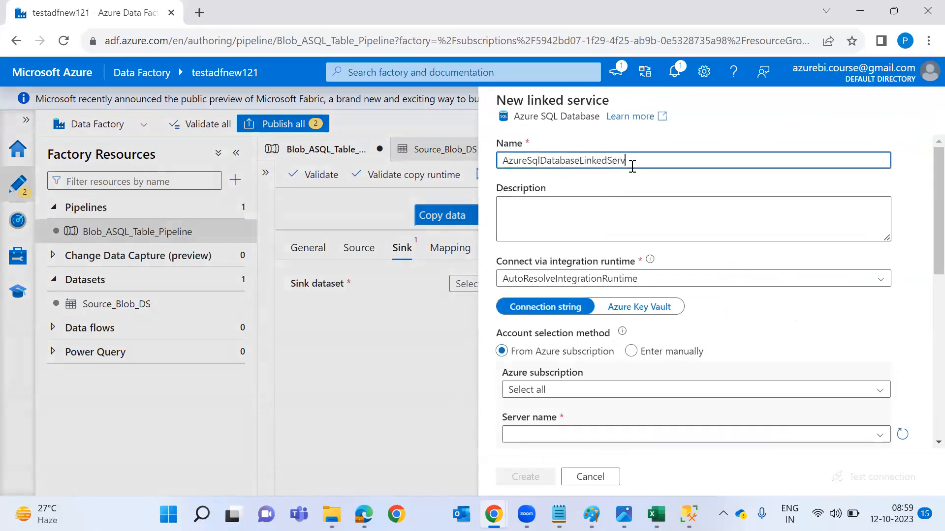
scroll(659, 320, "down", 1)
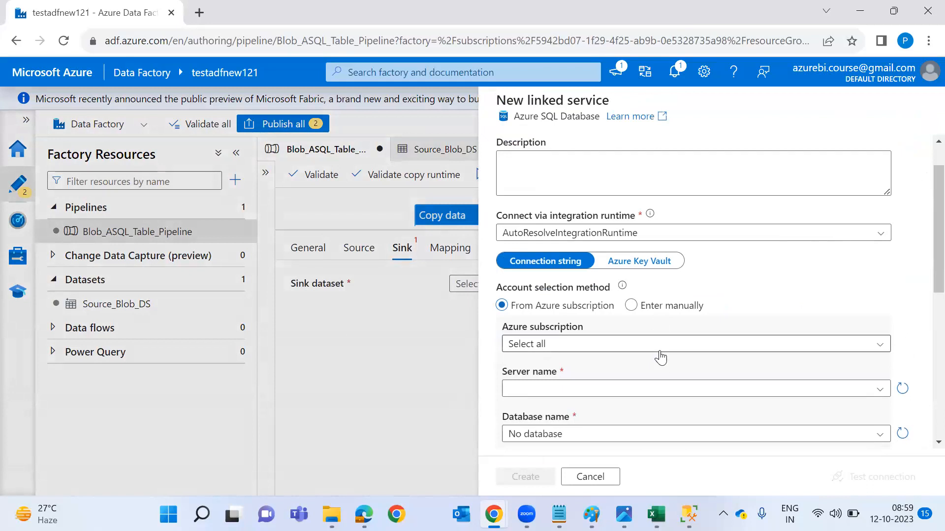
left_click(660, 347)
left_click(659, 387)
left_click(660, 390)
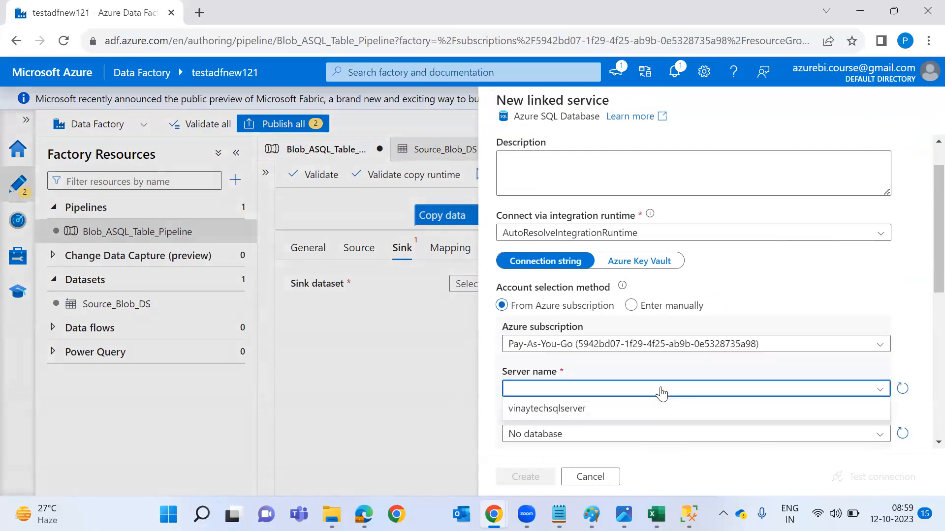
left_click(555, 416)
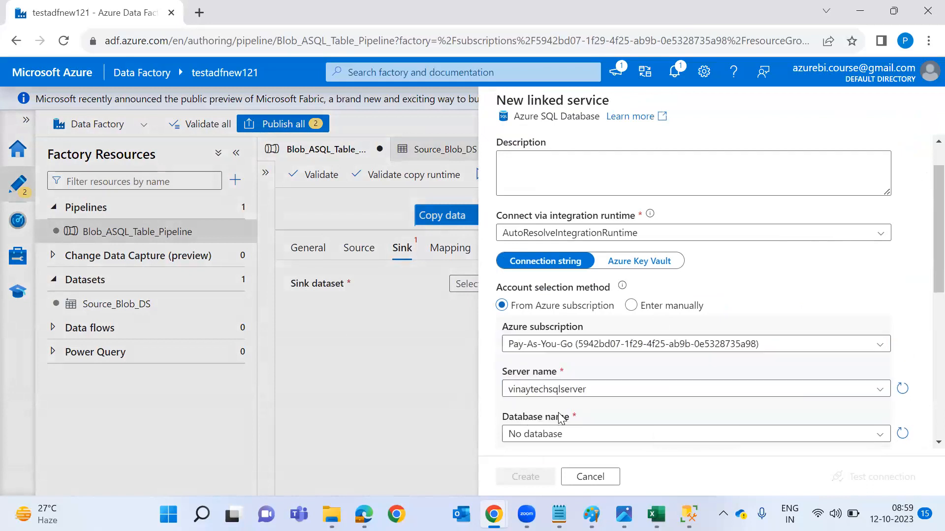
scroll(562, 383, "down", 2)
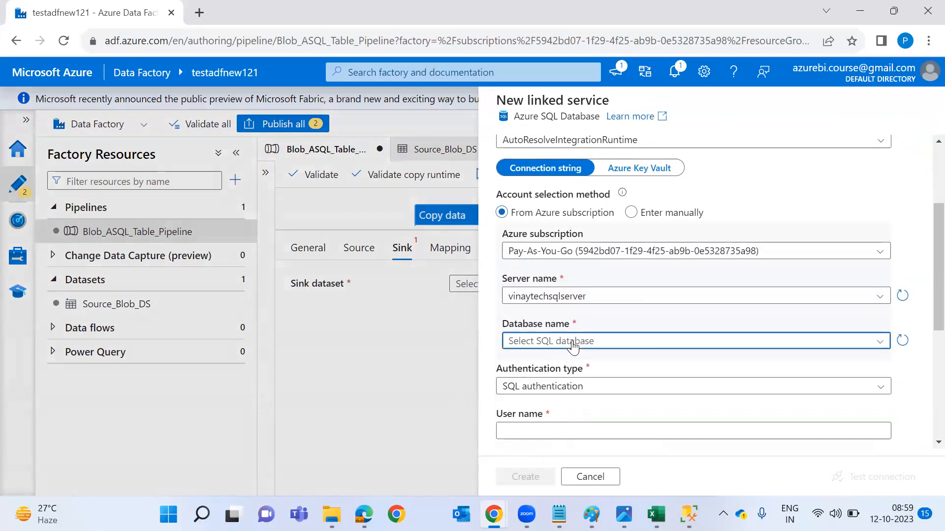
left_click(566, 342)
left_click(565, 369)
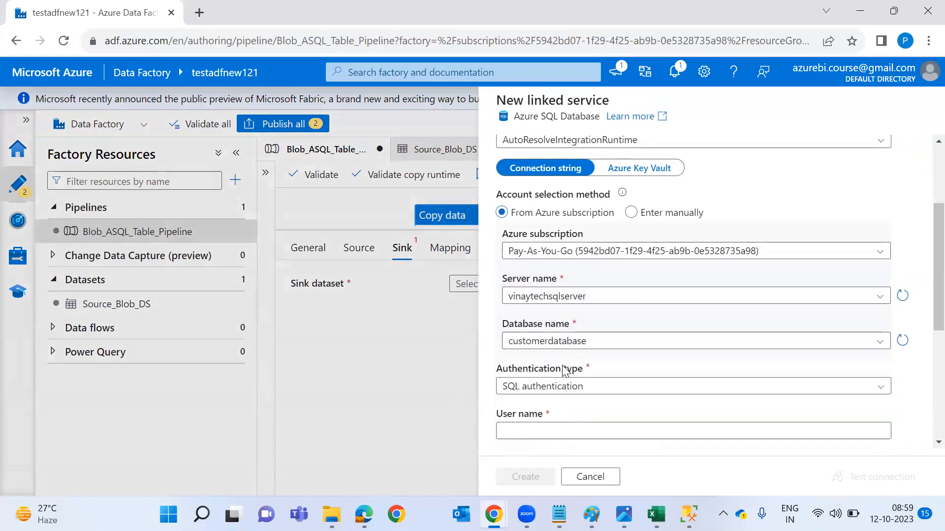
Enter the SQL user name and password, test the connection and create the linked service.
scroll(566, 369, "down", 2)
left_click(567, 350)
type("vinaytechsqlserver.database.windows.net")
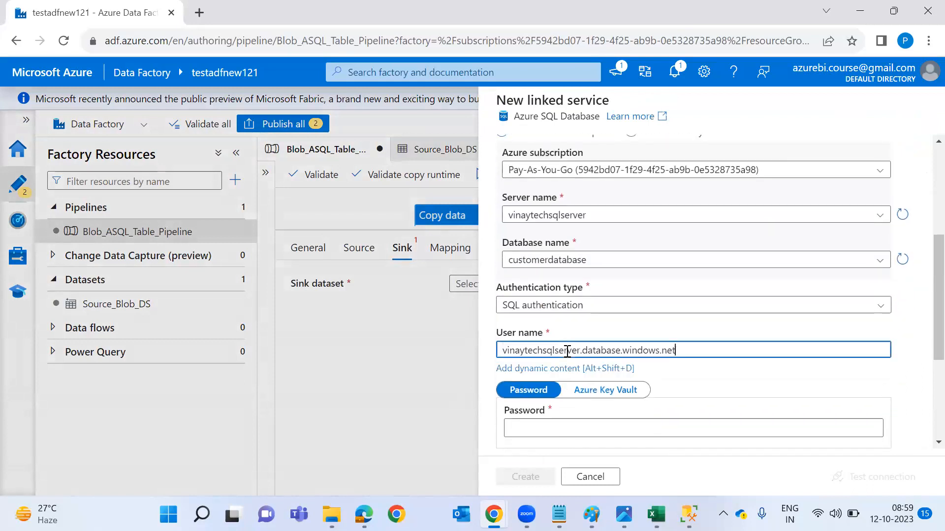
left_click(581, 349, "shift")
key("BackSpace")
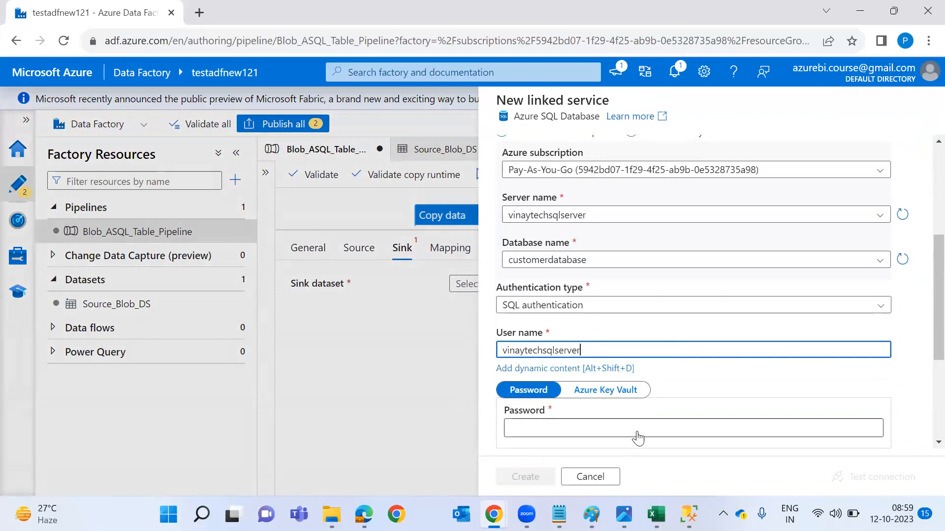
left_click(637, 433)
type("••••••")
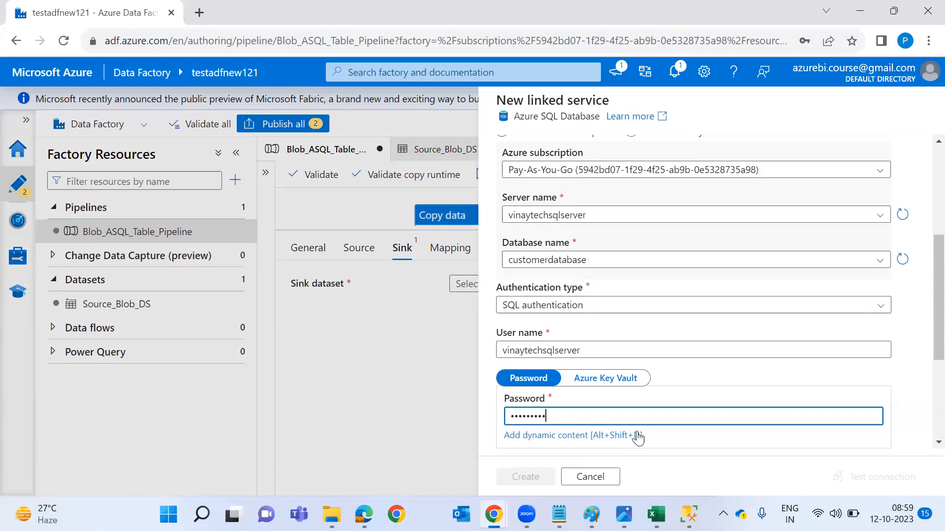
scroll(638, 437, "down", 4)
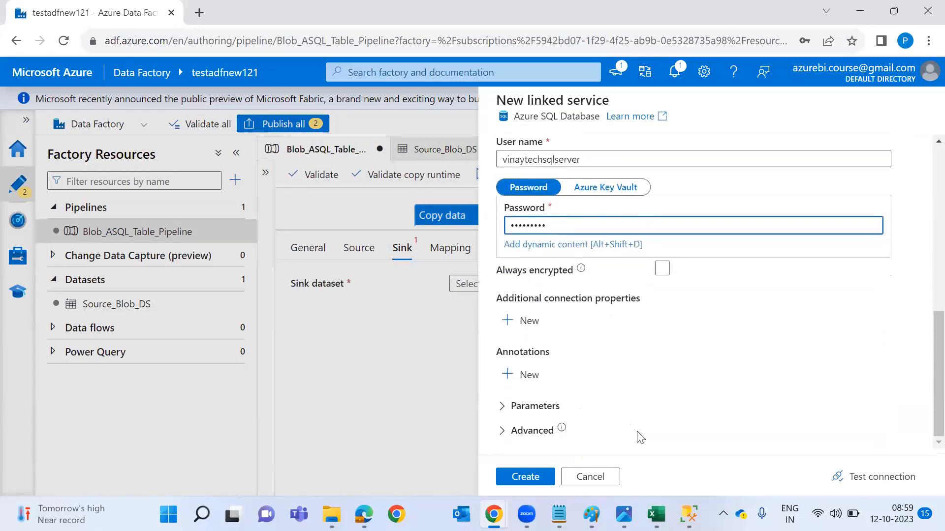
left_click(856, 478)
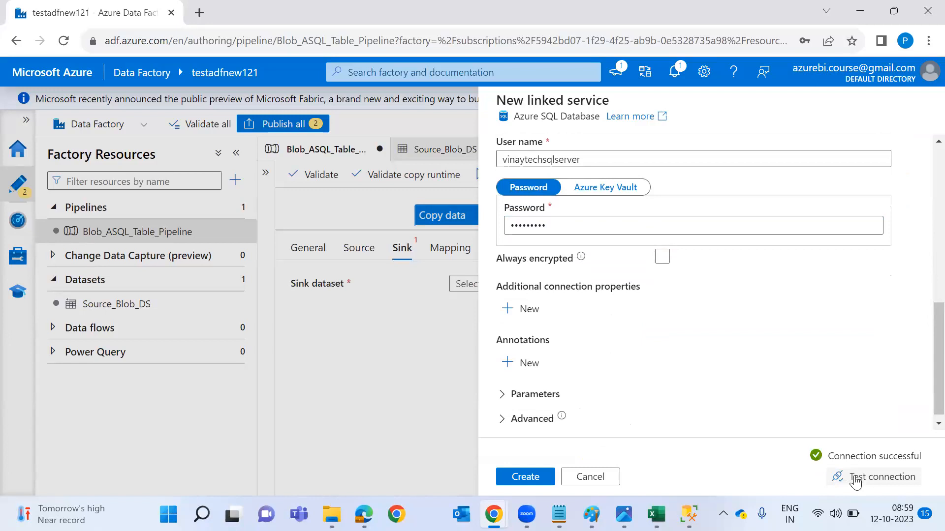
left_click(543, 481)
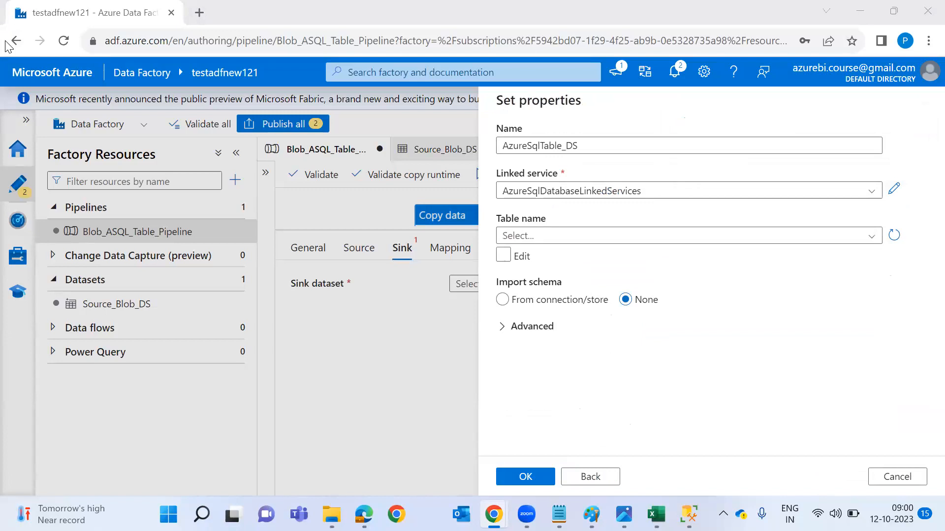
Point AzureSqlTable_DS at table dbo.EMPData, confirm it as the sink, and go to Mapping.
left_click(594, 237)
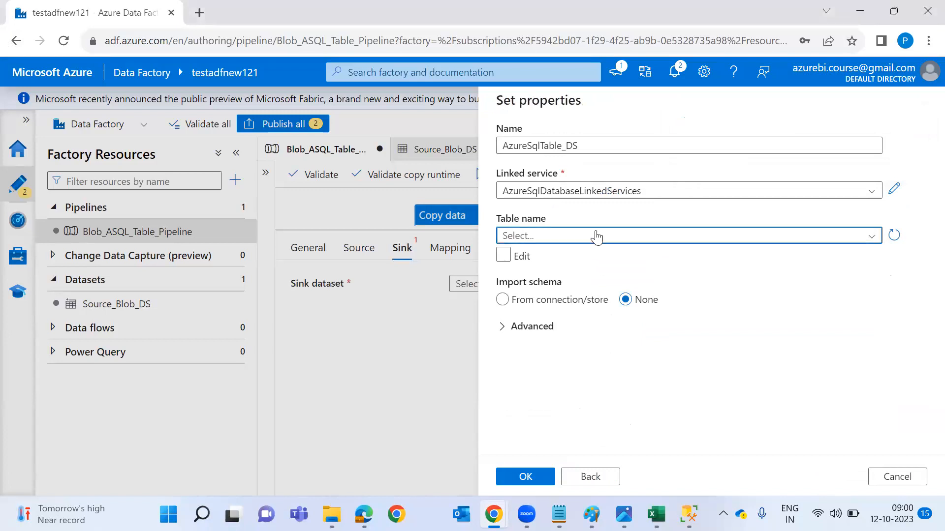
left_click(592, 255)
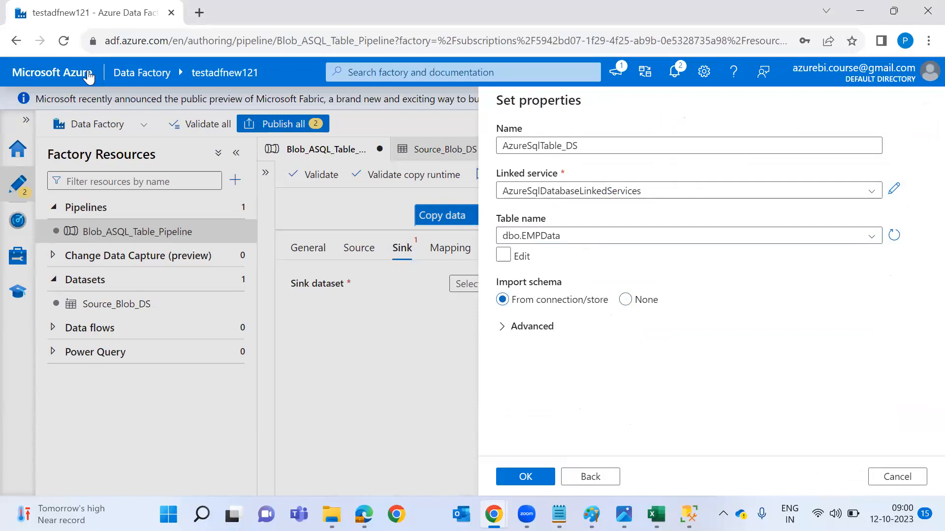
left_click(752, 241)
left_click(722, 257)
left_click(538, 477)
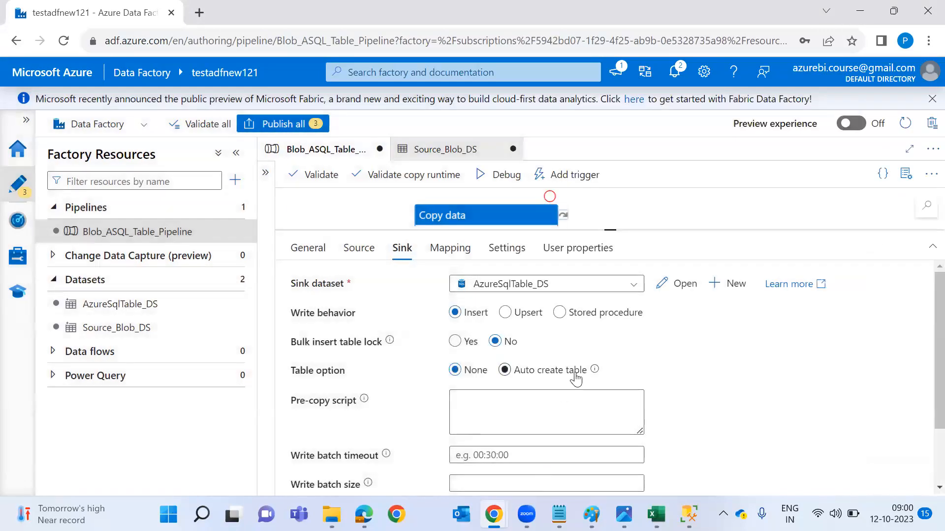
left_click(459, 257)
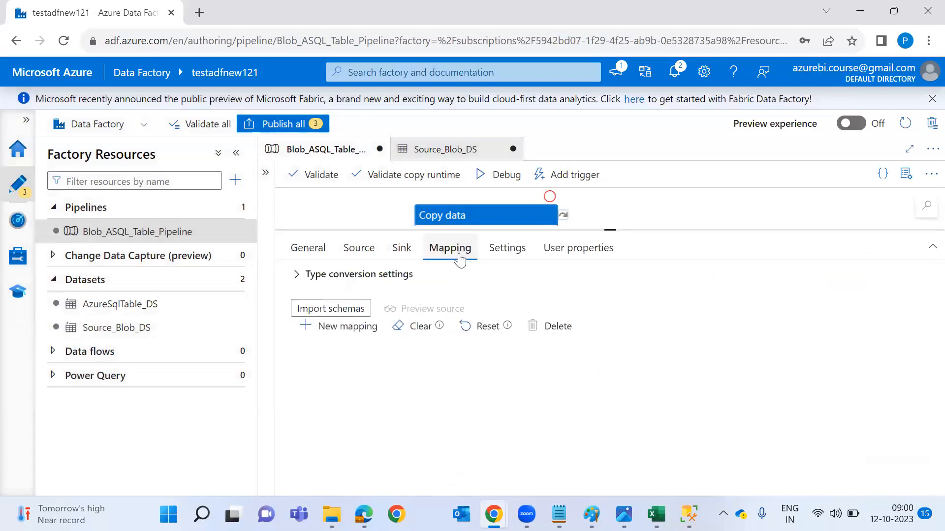
key("alt+Tab")
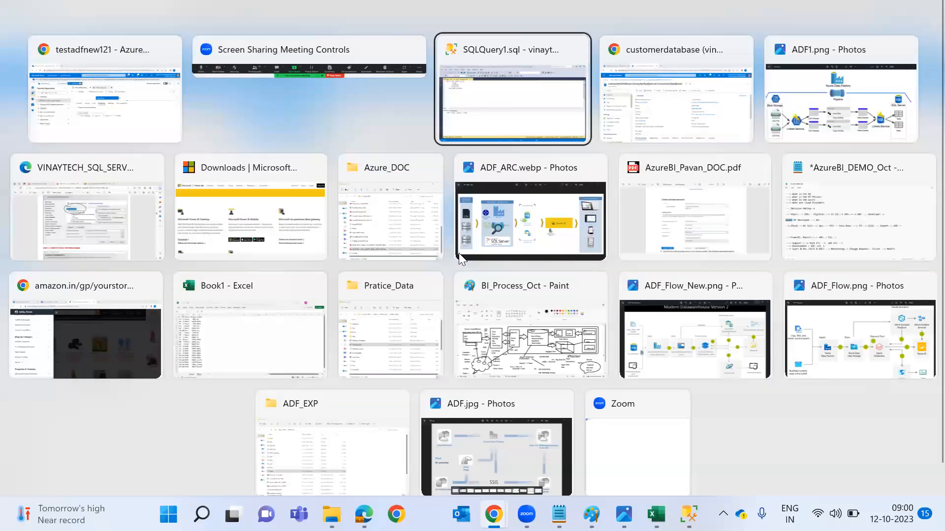
Label the diagram's CSV ID and SQL CID linked through Data Factory, then run Import schemas.
left_click(459, 253)
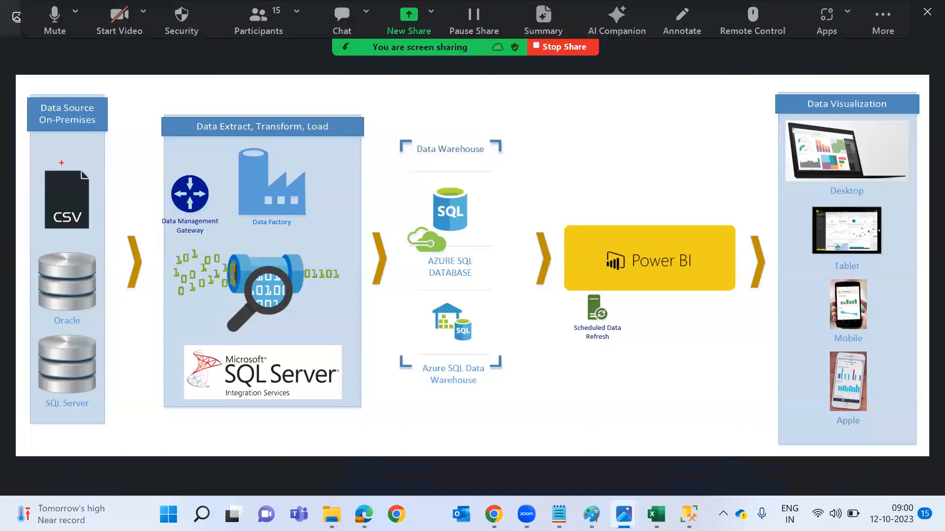
left_click_drag(42, 152, 41, 174)
type("EID")
key("BackSpace")
key("BackSpace")
key("BackSpace")
type("ID")
left_click(488, 185)
type("CID")
left_click_drag(245, 188, 78, 172)
left_click_drag(309, 191, 479, 192)
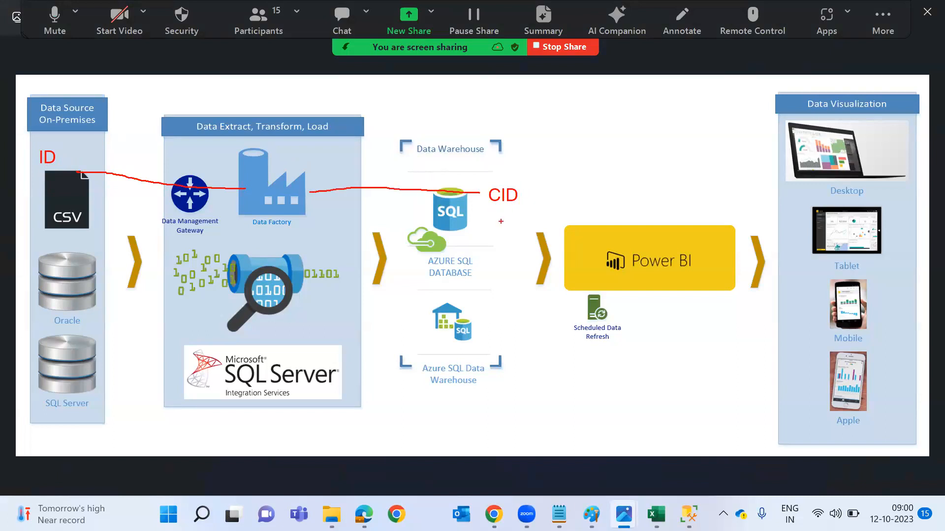
key("alt+Tab")
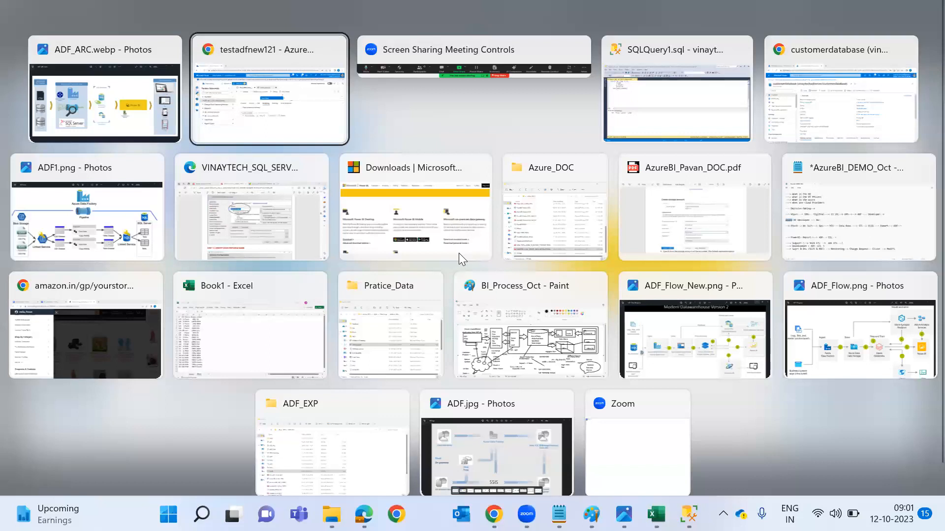
left_click(322, 310)
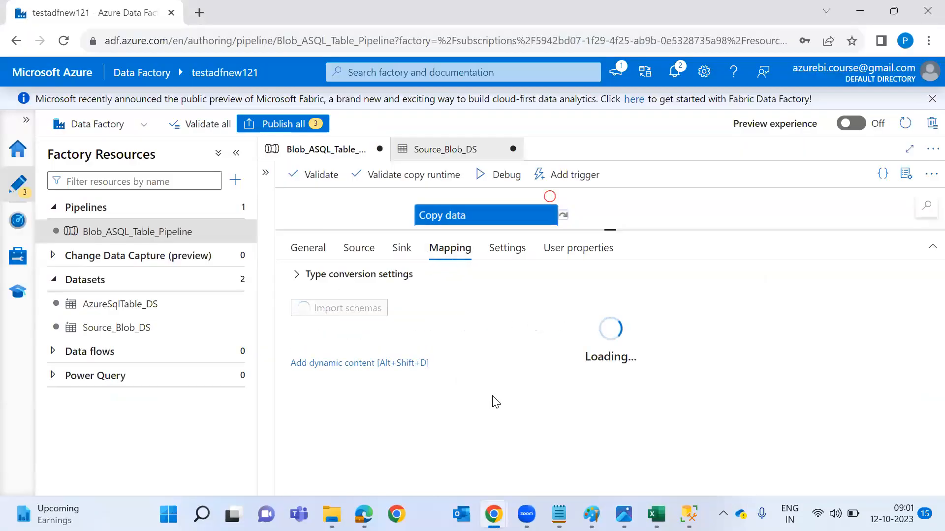
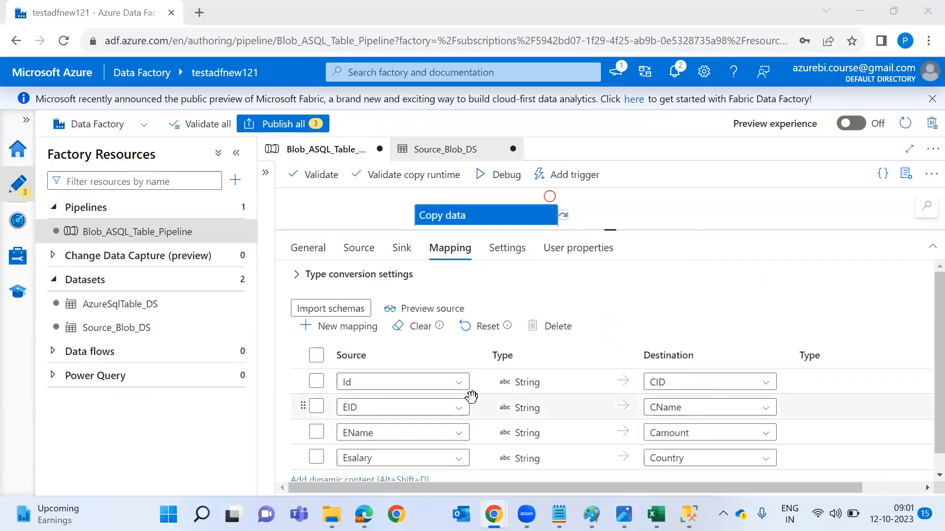
Map source EID to destination CID and EName to CName in the first two mapping rows.
left_click(459, 384)
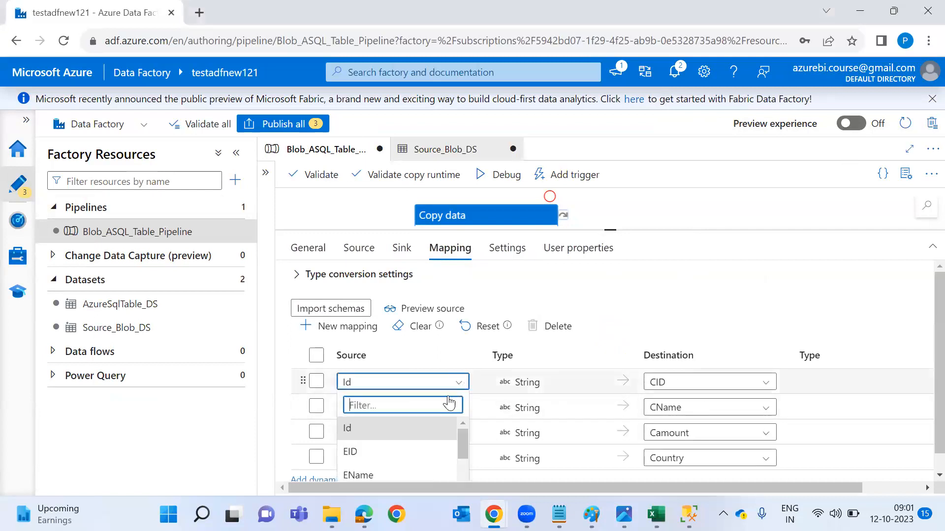
left_click(407, 453)
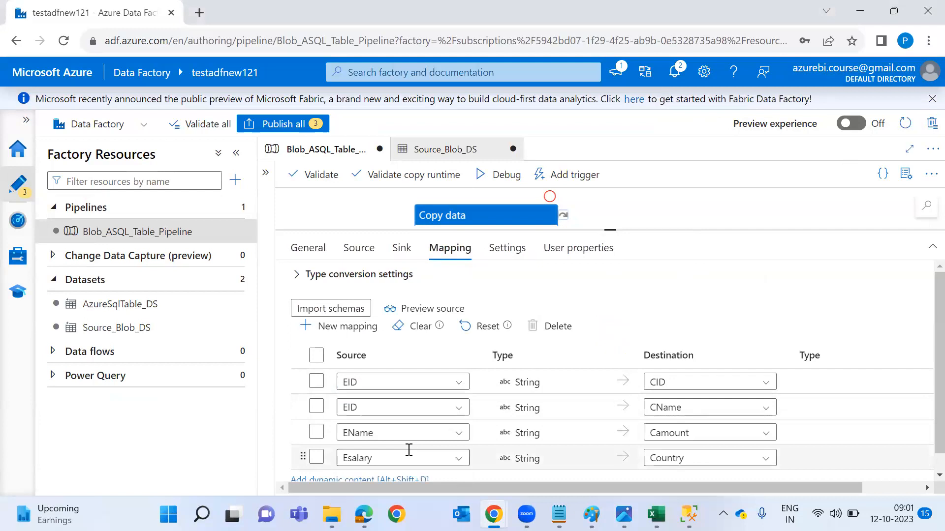
left_click(460, 411)
type("ena")
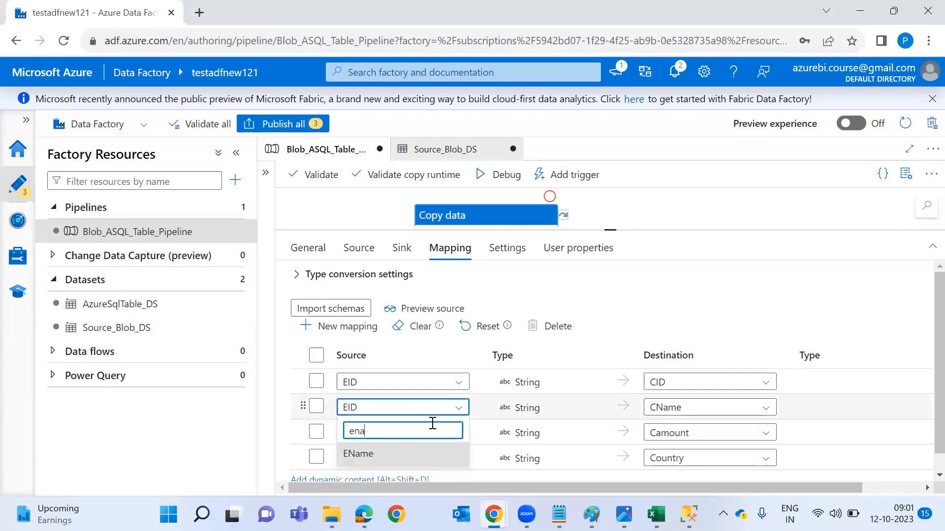
left_click(409, 456)
left_click_drag(604, 229, 610, 207)
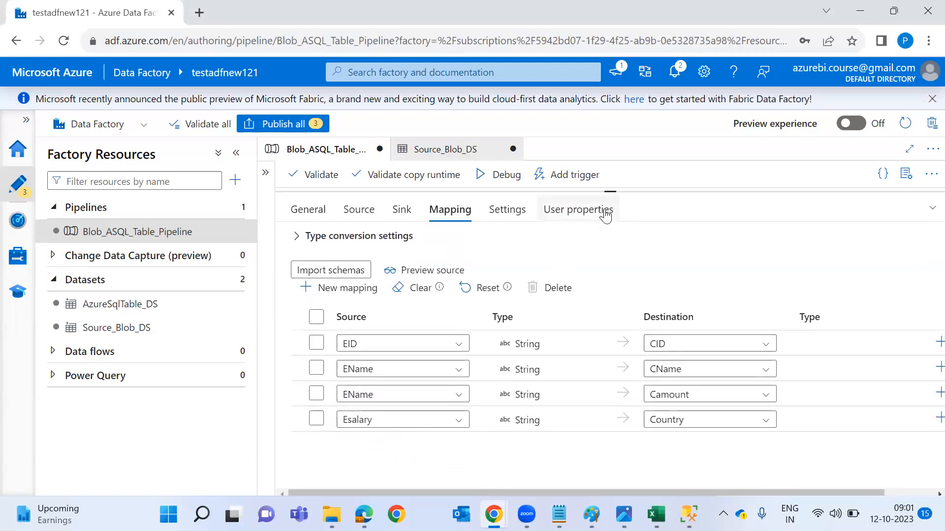
Map Esalary to Camount and Addres to Country, then collapse the settings panel.
left_click(451, 402)
type("sa")
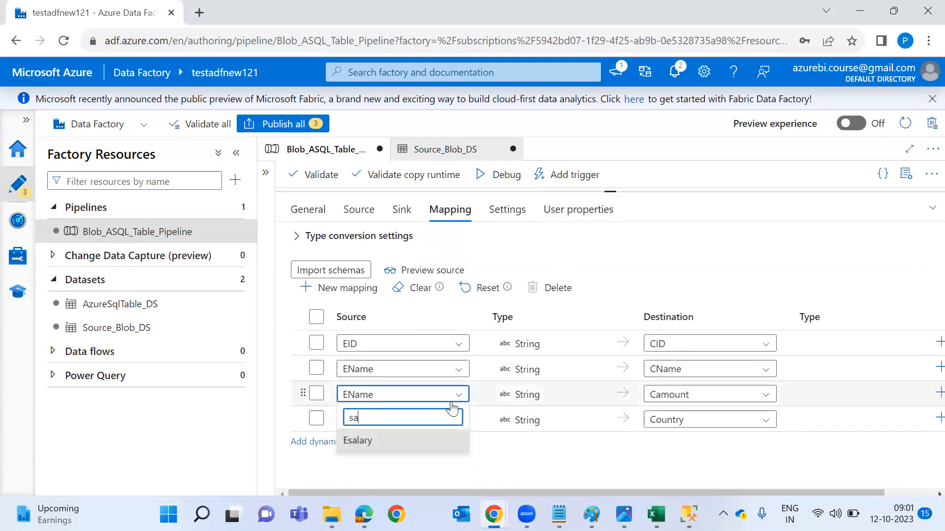
left_click(422, 440)
left_click(428, 426)
type("ad")
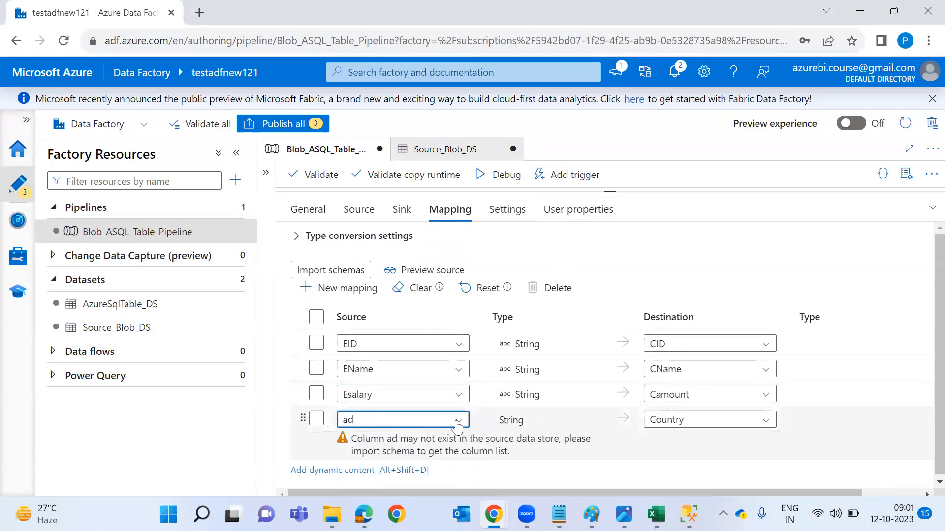
left_click(457, 426)
type("ad")
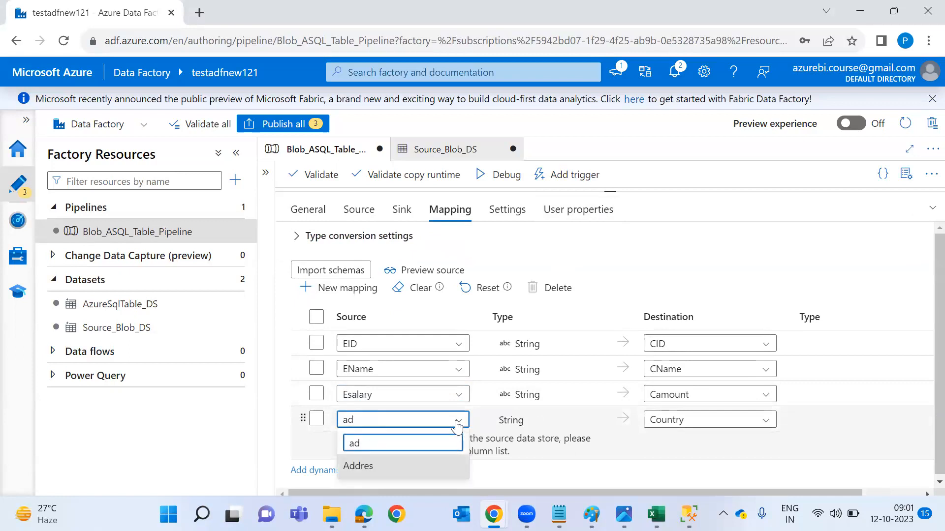
left_click(408, 469)
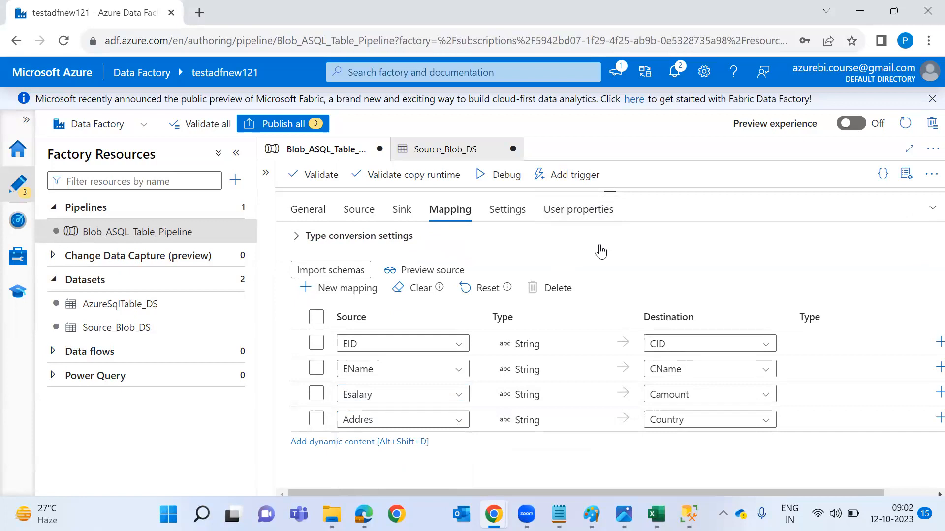
left_click_drag(611, 192, 571, 449)
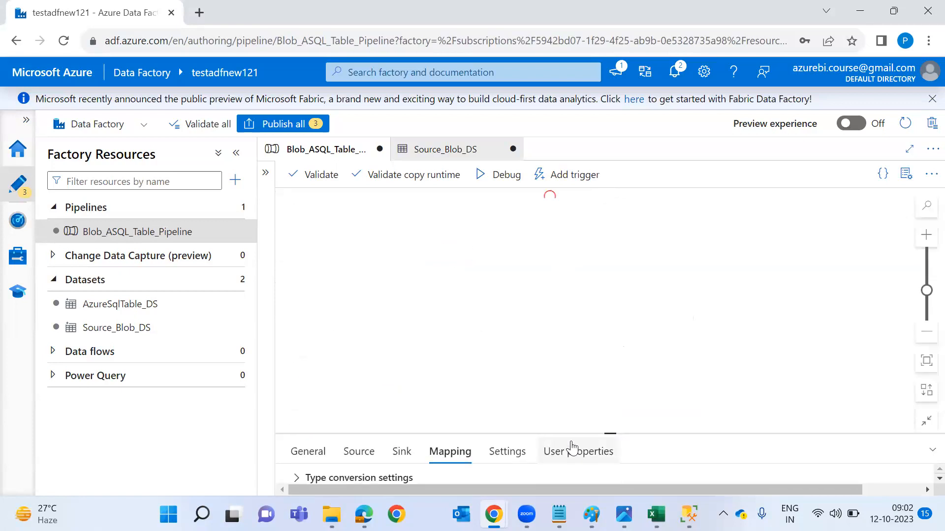
Validate Blob_ASQL_Table_Pipeline, then launch a debug run and enlarge the Output panel to watch it.
left_click(317, 175)
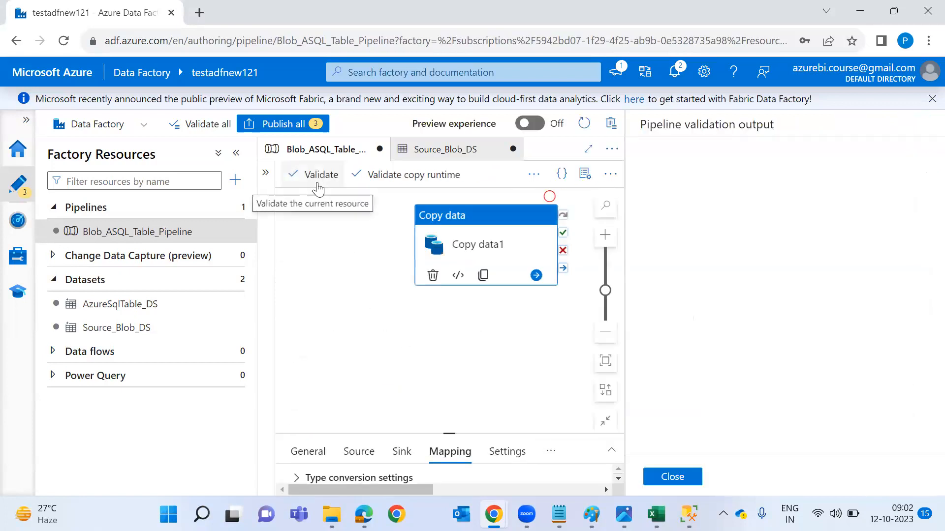
left_click(672, 477)
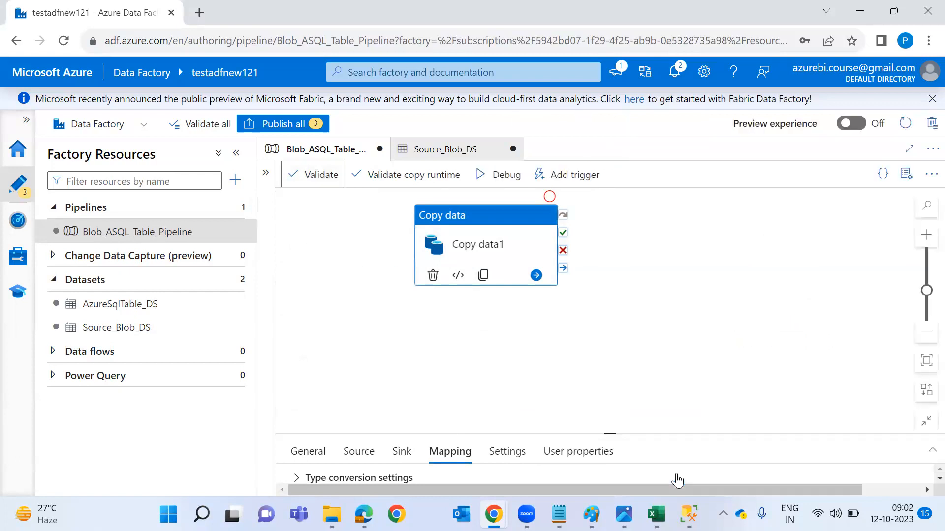
left_click(578, 375)
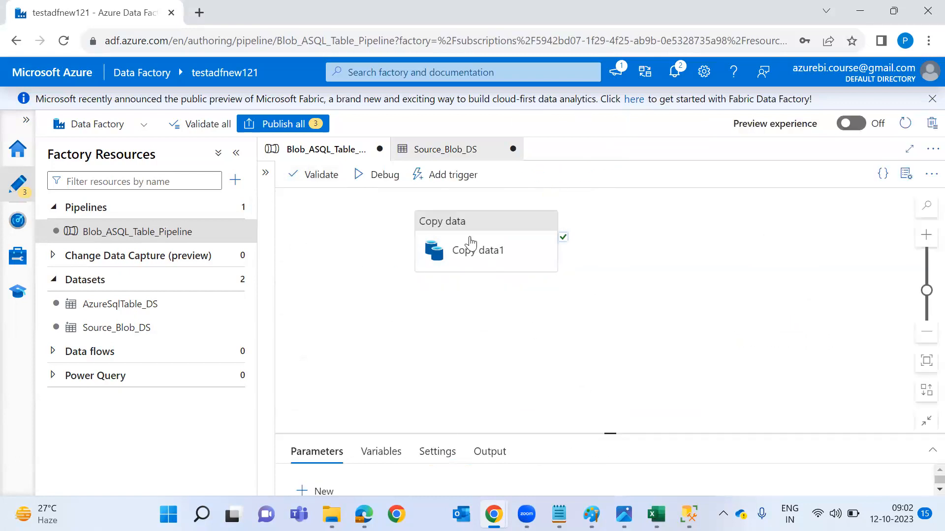
left_click(383, 178)
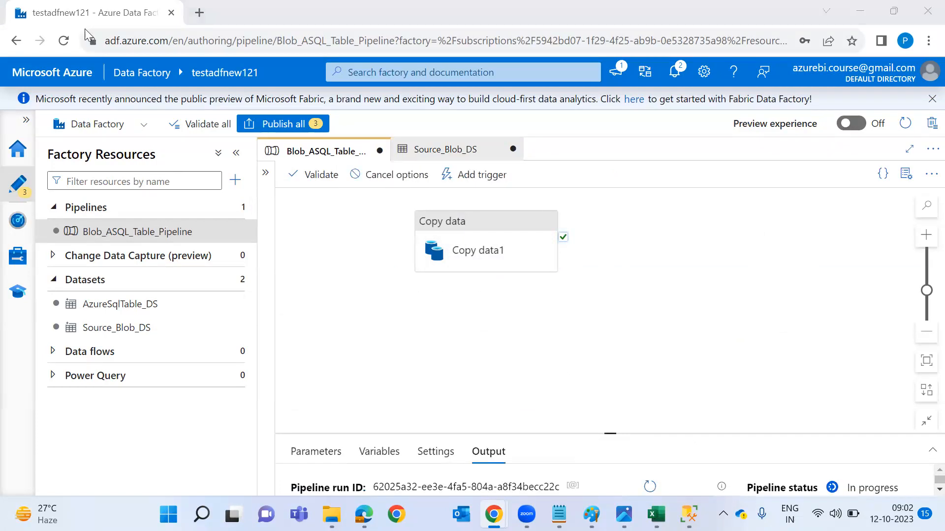
left_click_drag(610, 431, 586, 276)
mouse_move(483, 262)
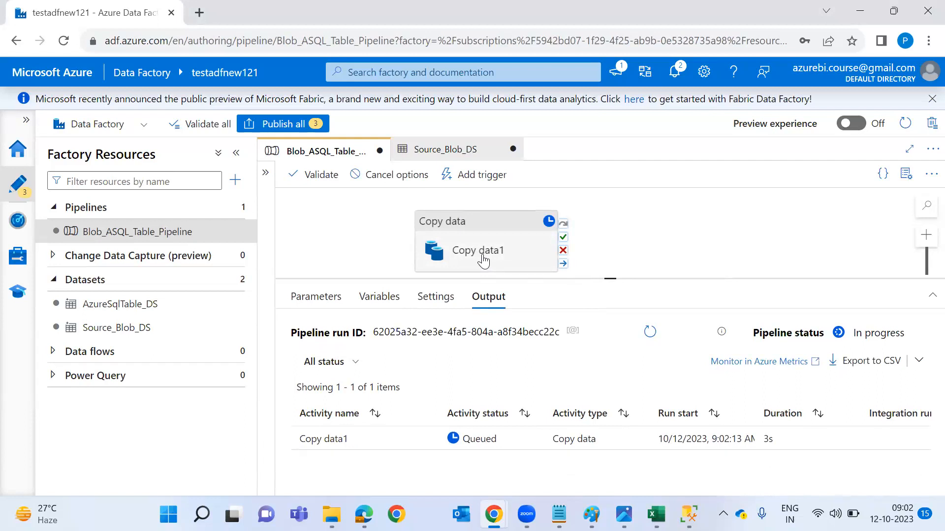
On ADF_ARC.webp, draw lines linking CSV, Data Factory, Azure SQL, Power BI and Desktop/Tablet/Mobile, then return to Data Factory.
key("alt+Tab")
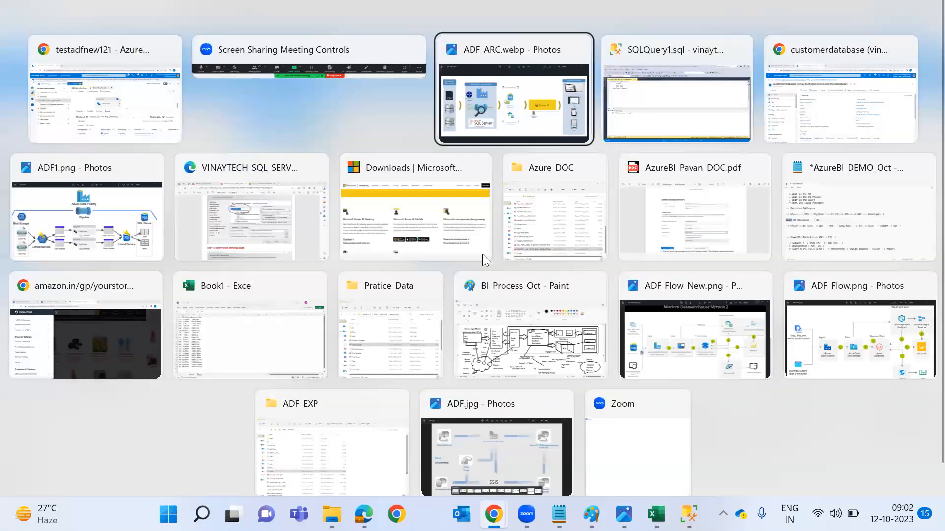
mouse_move(220, 164)
left_mouse_down()
mouse_move(105, 169)
mouse_move(83, 194)
left_mouse_up()
mouse_move(278, 192)
left_mouse_down()
mouse_move(334, 173)
mouse_move(432, 199)
mouse_move(598, 217)
mouse_move(610, 228)
mouse_move(609, 187)
left_mouse_up()
left_click_drag(584, 226, 483, 205)
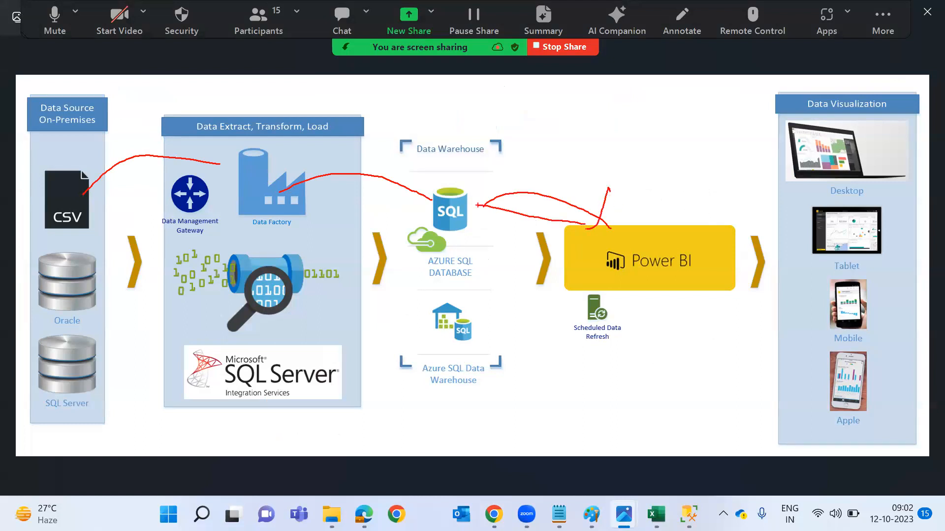
left_click_drag(683, 246, 800, 161)
mouse_move(757, 225)
left_mouse_down()
mouse_move(819, 250)
mouse_move(814, 284)
mouse_move(844, 305)
left_mouse_up()
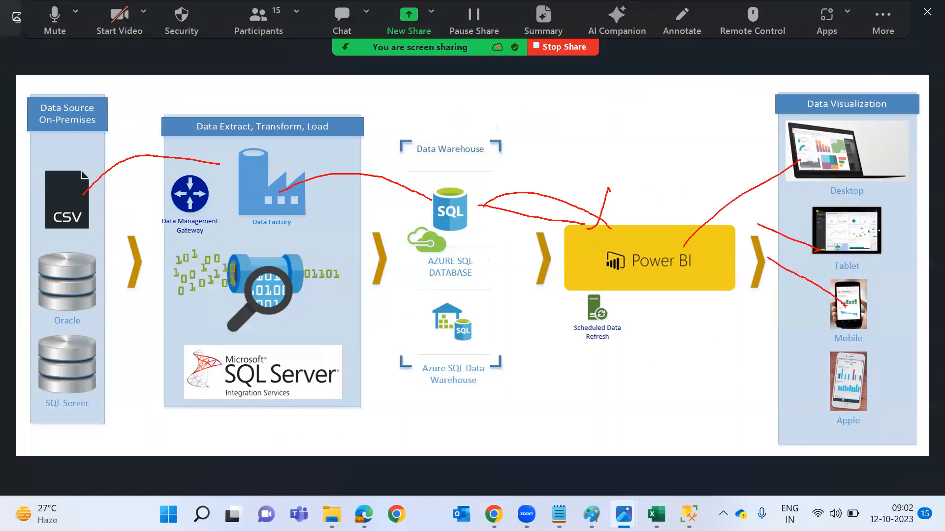
key("super+Tab")
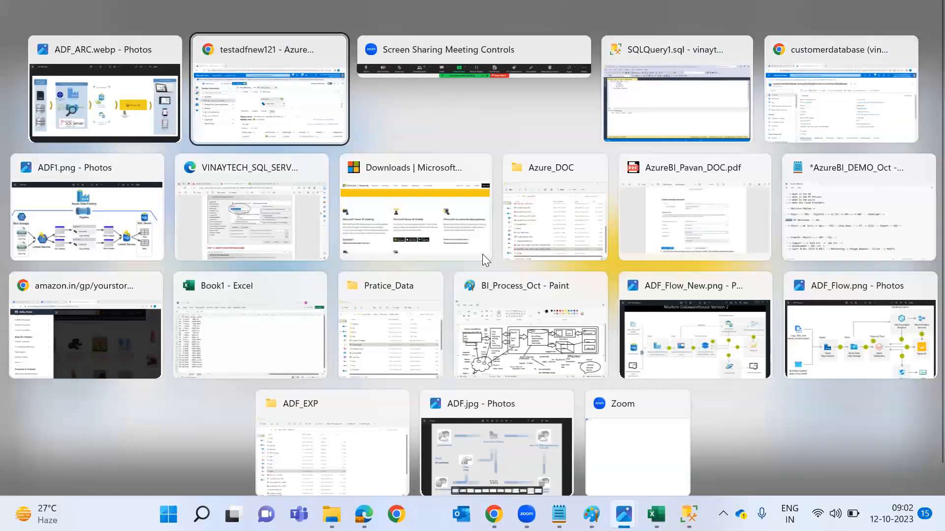
left_click(484, 261)
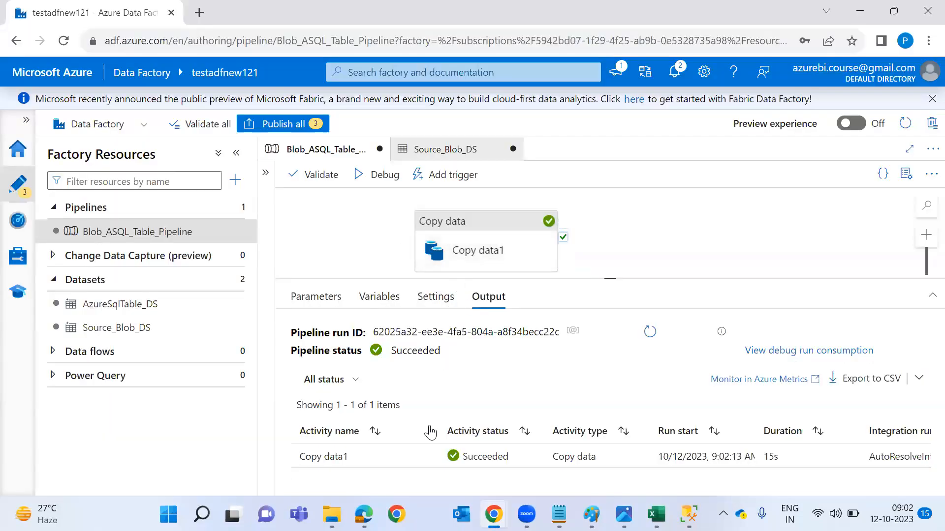
In Copy data1's run details, highlight files read, the 12-second duration and Used DIUs, and note 'ADF--> DUI'.
left_click(426, 460)
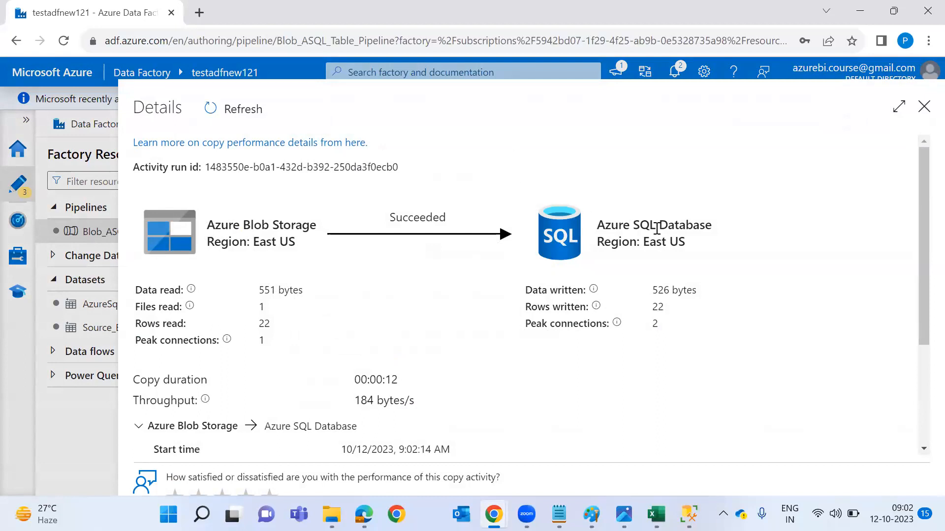
double_click(261, 307)
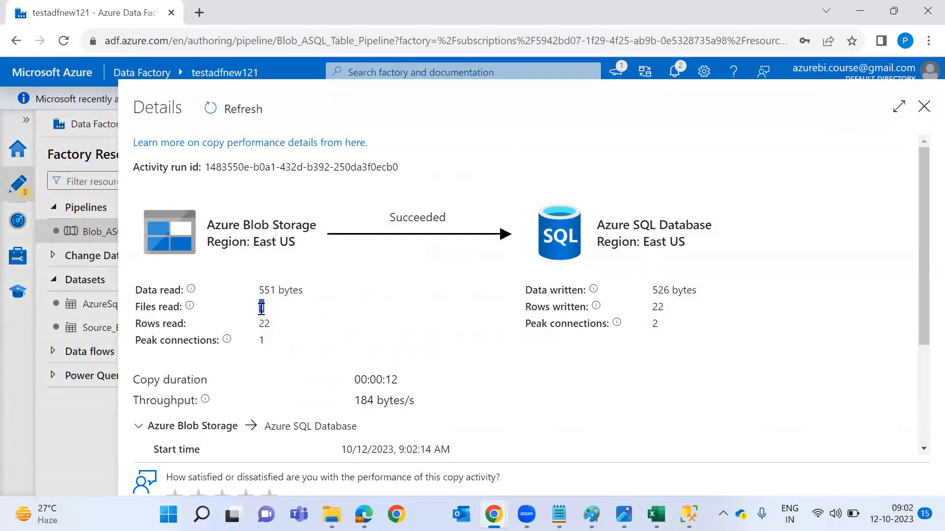
left_click(661, 308)
double_click(392, 380)
scroll(443, 252, "down", 2)
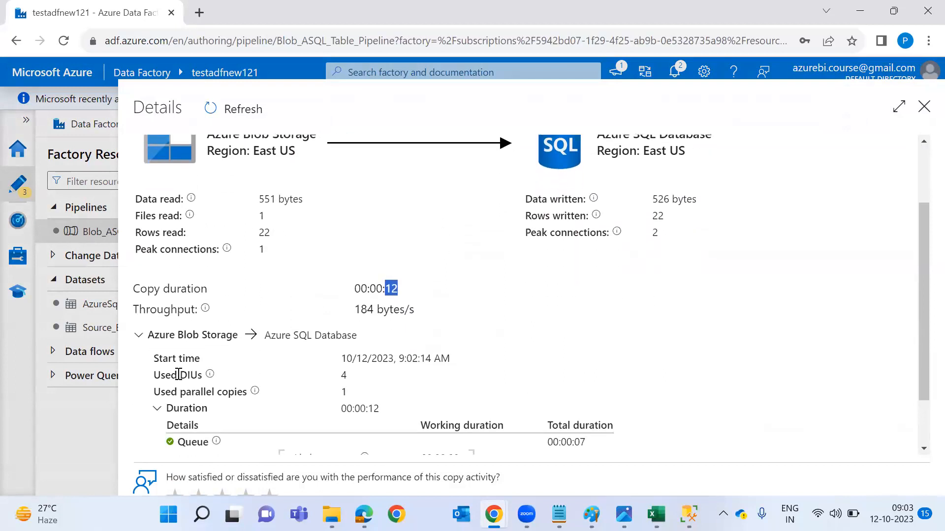
double_click(190, 375)
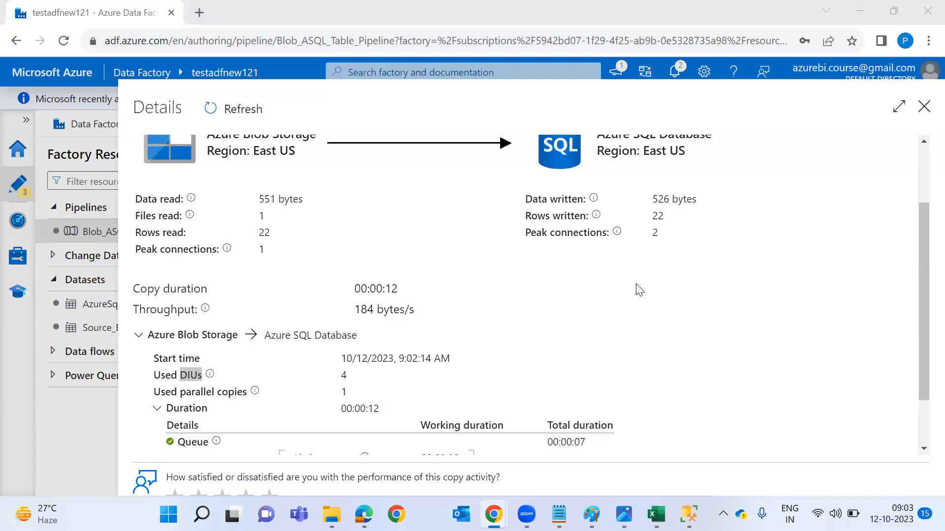
type("ADF--> D")
type("UI")
Correct the note to 'ADF--> DIU' and add billing units 'SQL--> DTS', 'ADL--> Month', 'VM--> hour'.
key("BackSpace")
key("BackSpace")
type("IU")
key("Return")
key("BackSpace")
key("BackSpace")
key("BackSpace")
type("IU")
key("Return")
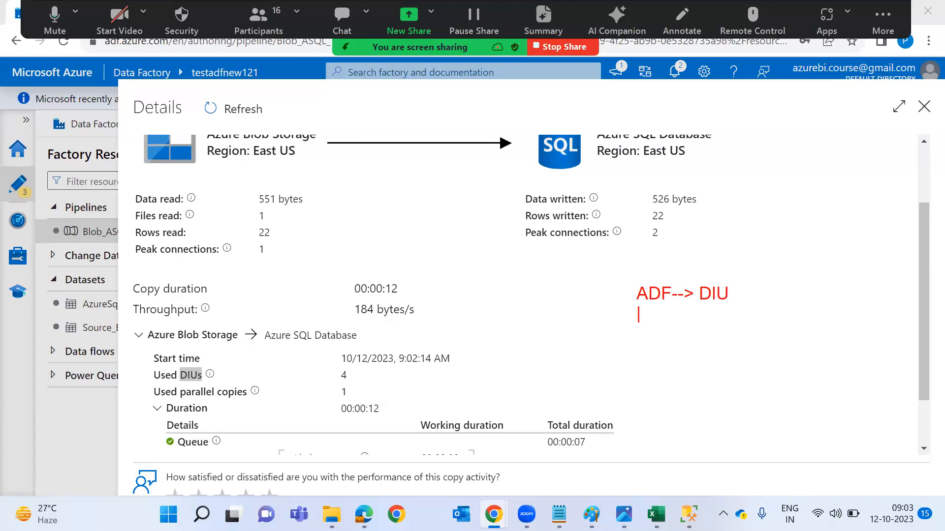
type("SQL--> DTS")
key("Return")
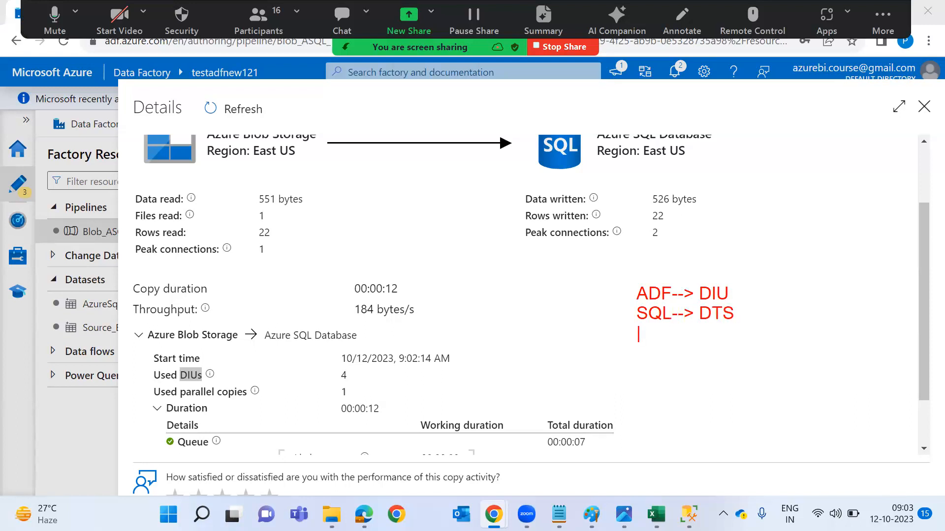
type("ADL--> Month")
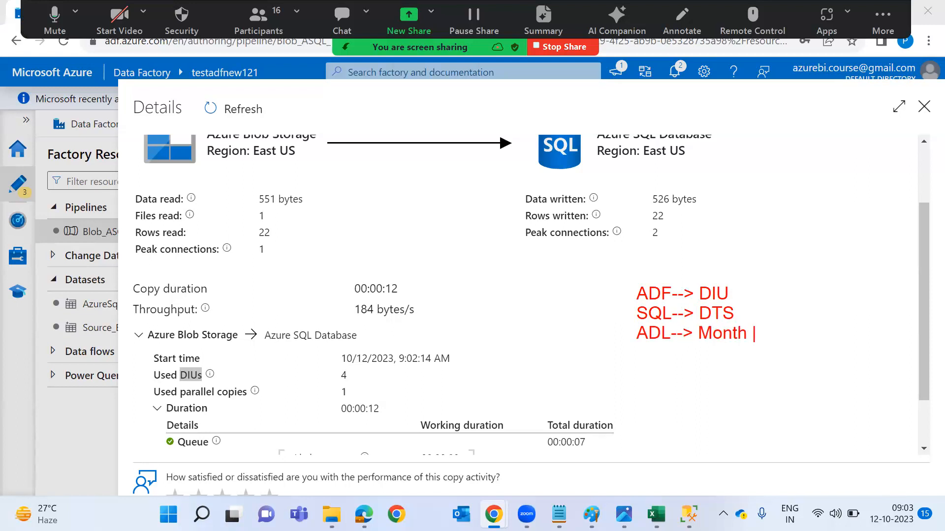
key("Return")
type("VM--> hour")
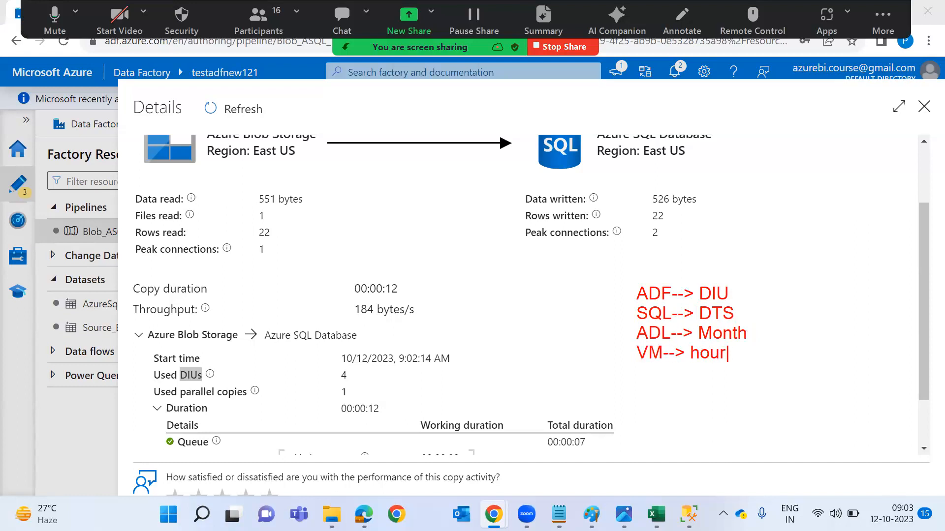
Bracket the billing-unit notes, add 'DLA--> AU' below, and mark the 22 rows written.
mouse_move(778, 259)
left_mouse_down()
mouse_move(763, 279)
mouse_move(778, 401)
mouse_move(740, 410)
left_mouse_up()
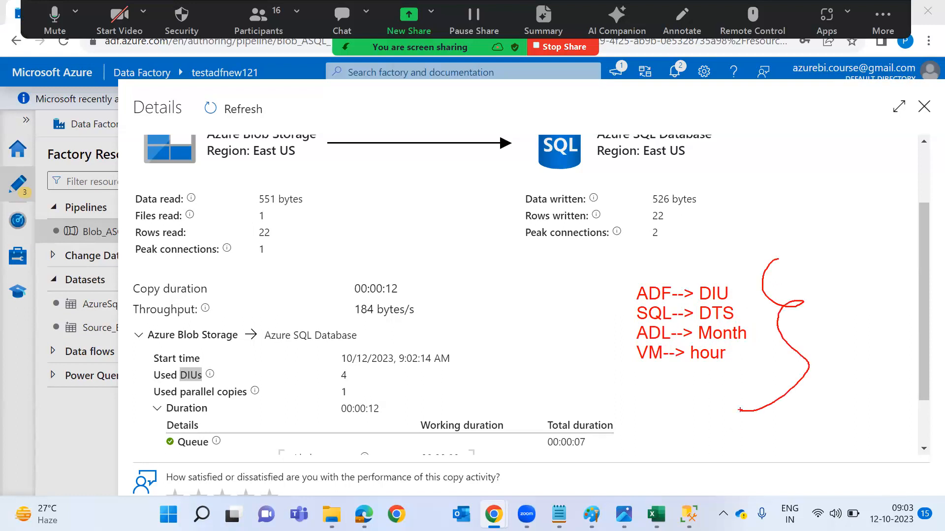
left_click(617, 370)
type("AL")
key("BackSpace")
type("DLA--> AU")
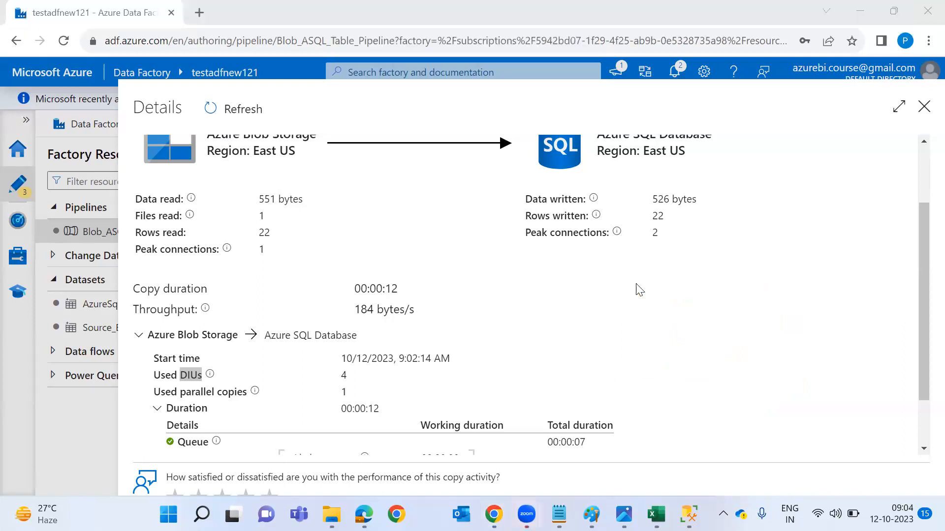
double_click(658, 212)
Switch to SSMS and run the existing EMPData select query.
key("super+Tab")
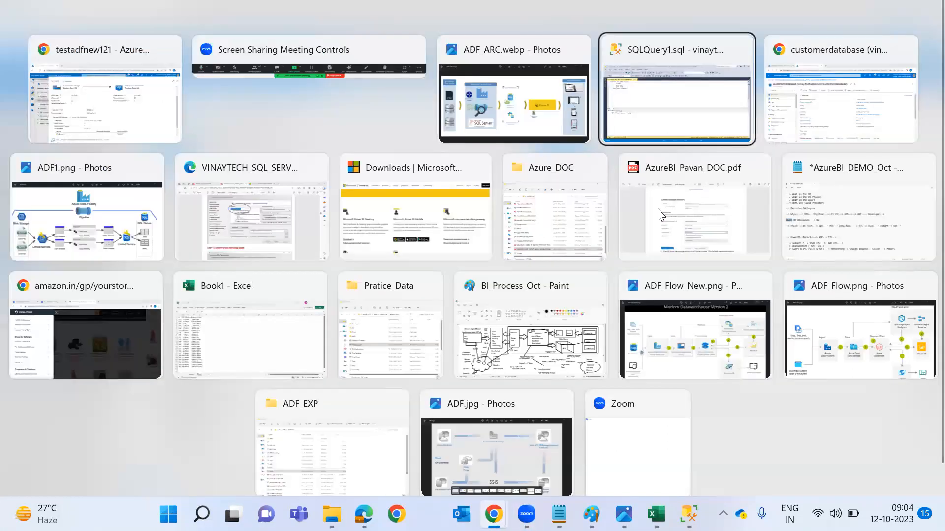
key("Return")
left_click_drag(196, 173, 35, 109)
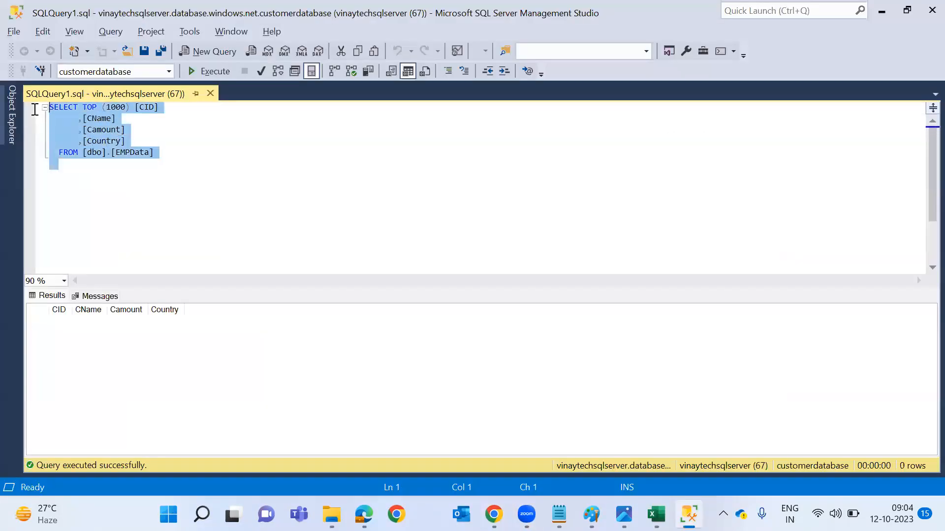
left_click(201, 71)
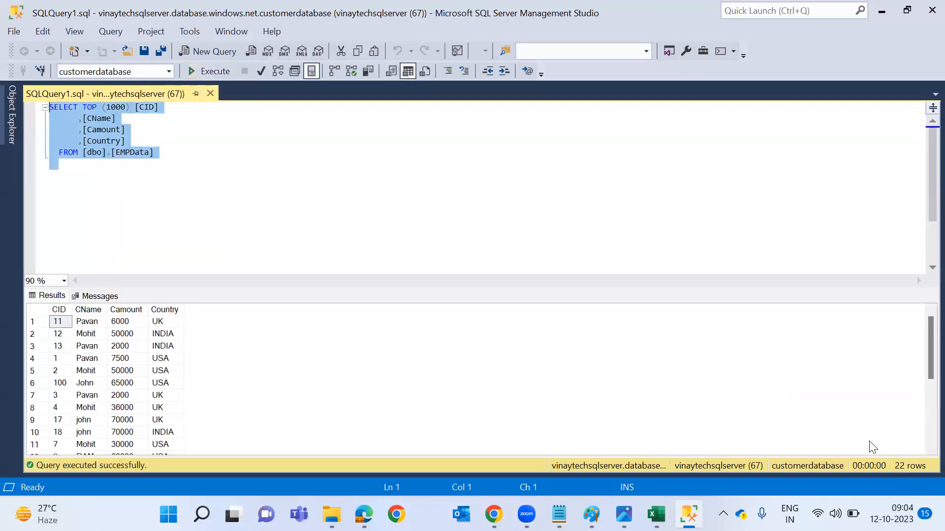
Start a new 'Select ... from EMPData' query and zoom the editor to 120%.
left_click(508, 244)
key("Return")
key("Return")
type("Sele")
left_click(37, 280)
type("120")
key("Return")
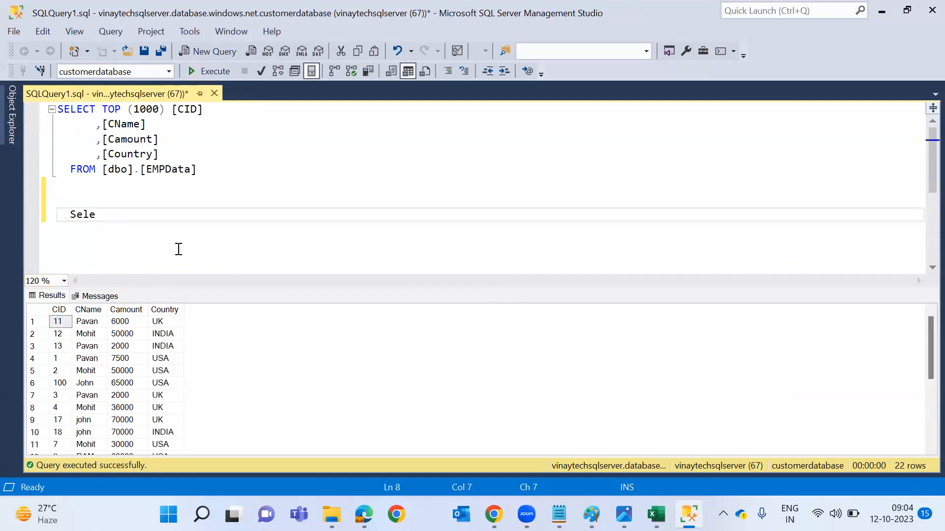
type("ct from EMPData")
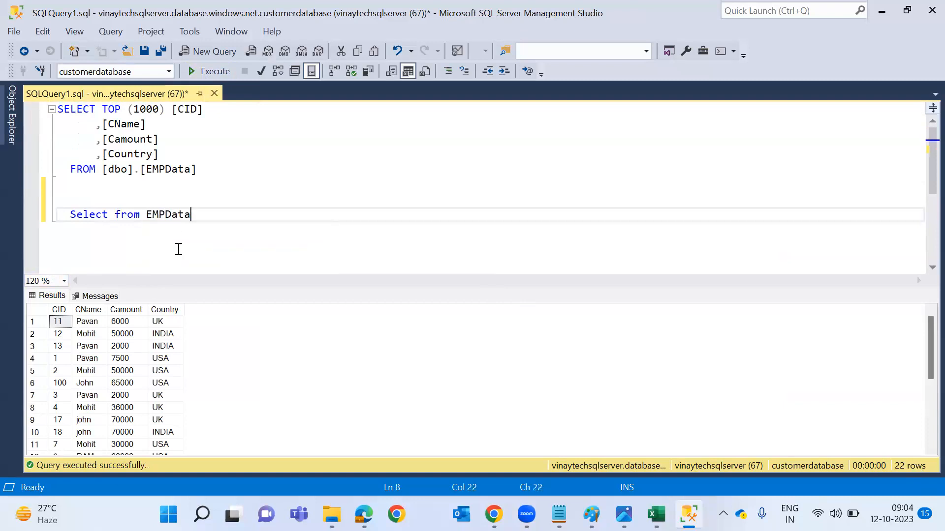
Select Country, Count(*) as Counts and Sum(Camount) as Revenue in the new query.
left_click(108, 216)
type("C")
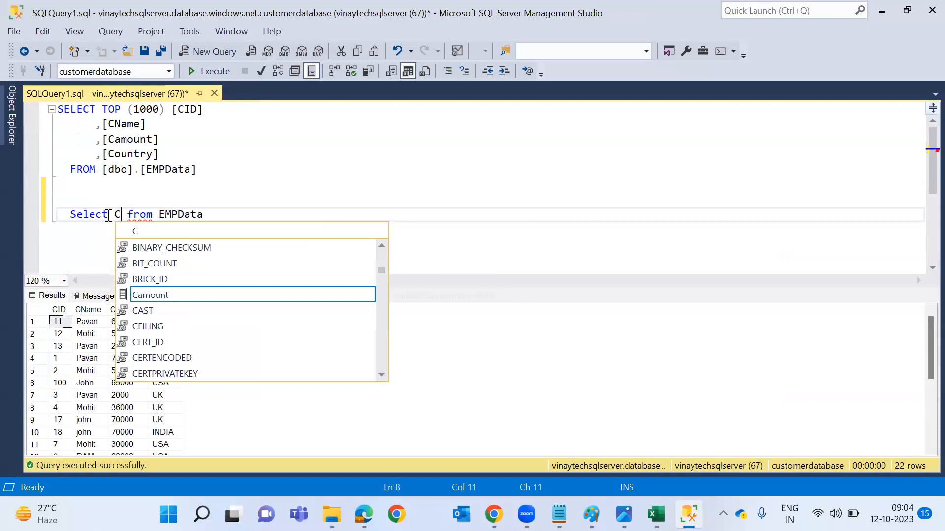
type("ount")
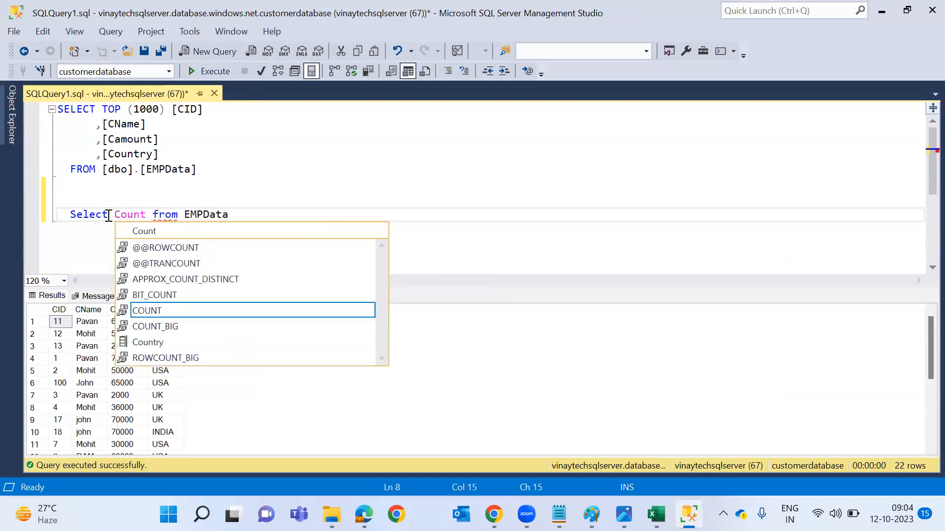
key("Down")
key("Down")
key("Down")
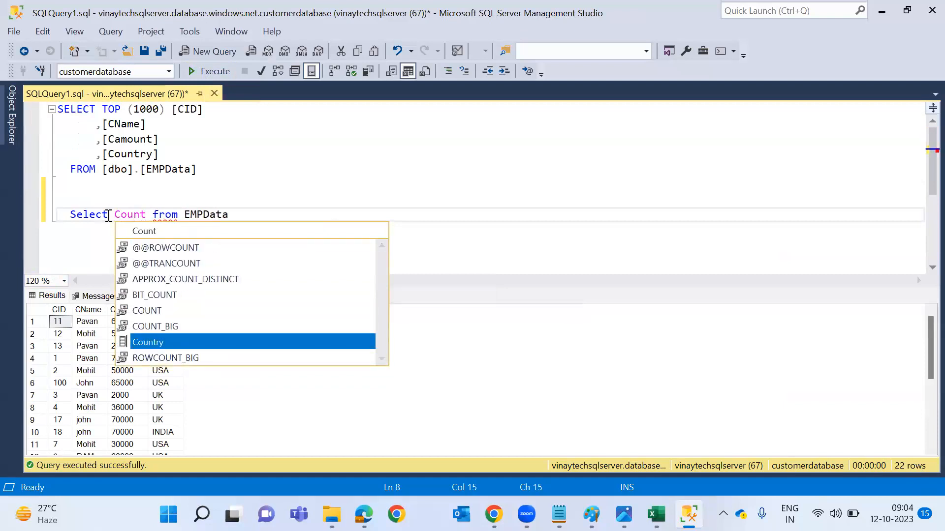
key("Tab")
type(",Count(*)as Counts,Sum")
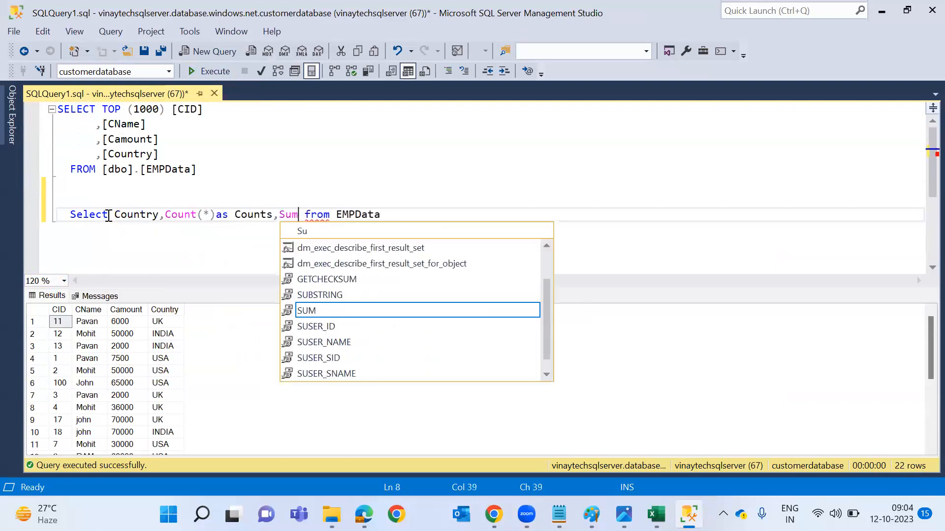
type("()")
key("Left")
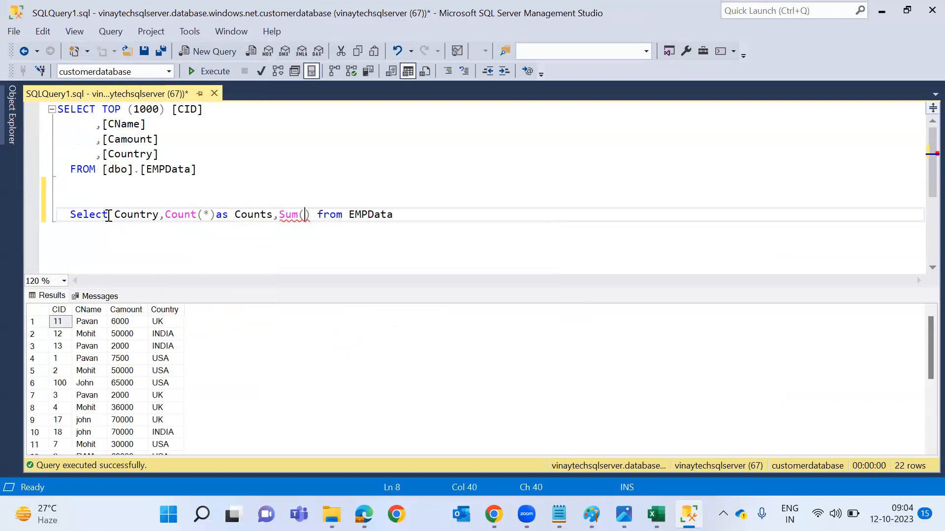
type("Camount")
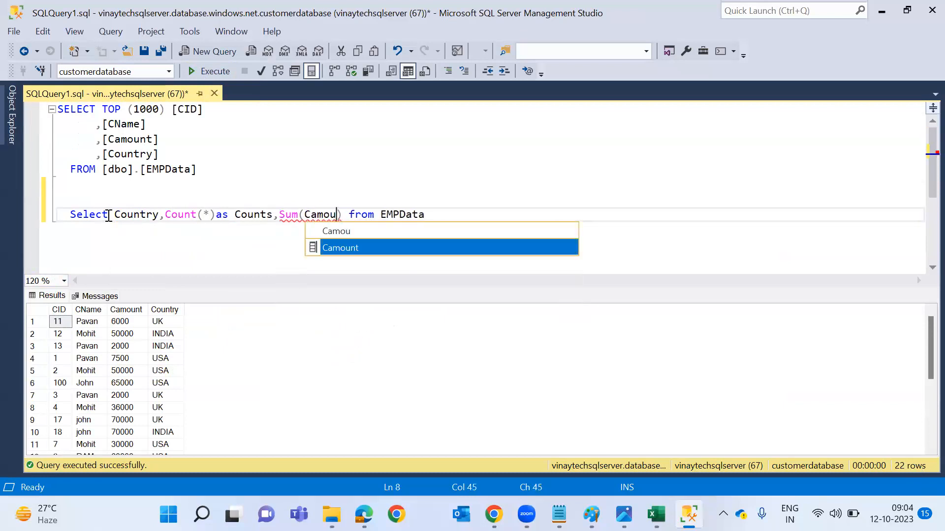
key("Right")
type("as Revenyue")
key("BackSpace")
key("BackSpace")
Add 'group by Country' and run the grouped query with F5.
key("BackSpace")
type("ue")
key("End")
type("Gou")
key("BackSpace")
key("BackSpace")
type("roup by")
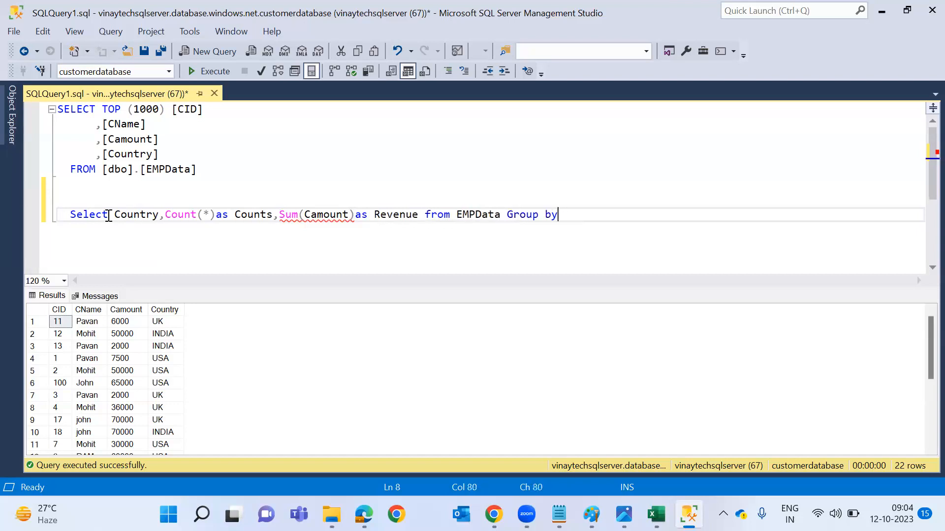
type(" Country")
key("shift+Home")
key("F5")
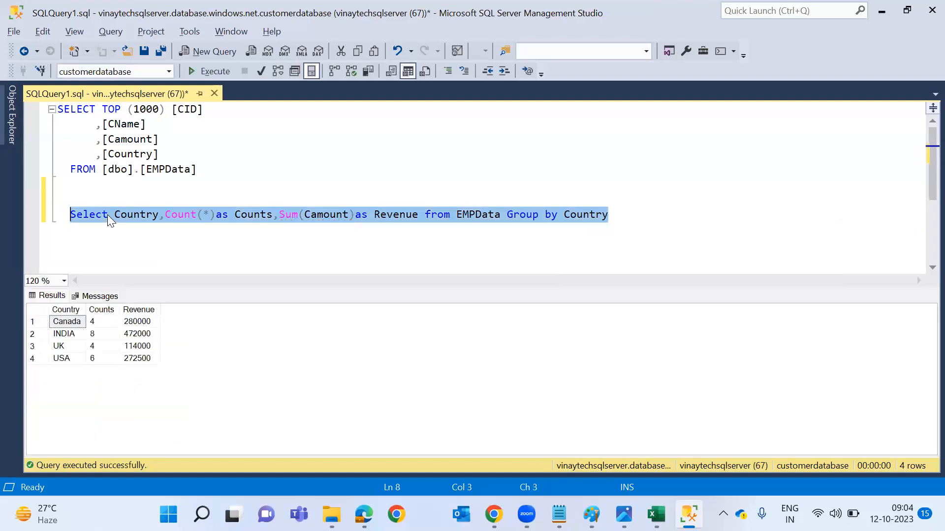
Copy the full results grid with headers and go to Excel's Sheet2.
left_click(100, 336)
key("ctrl+a")
right_click(99, 334)
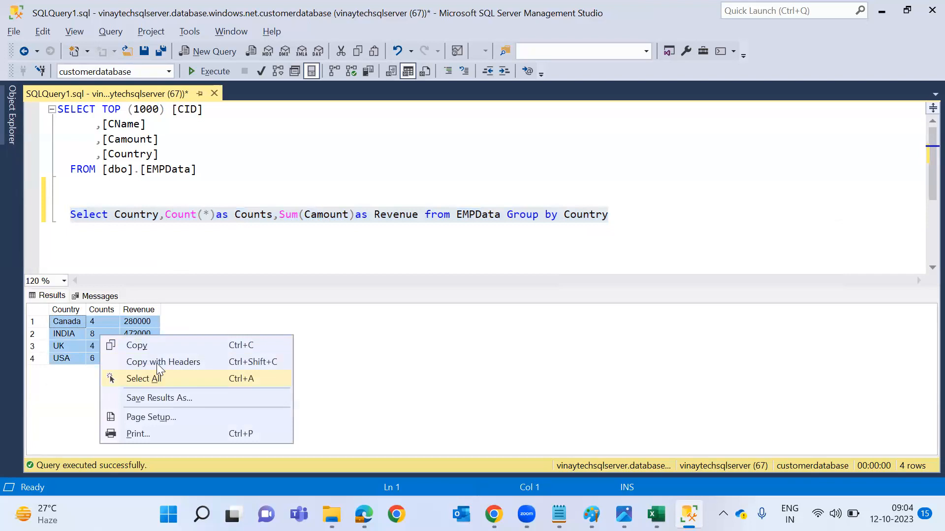
left_click(156, 363)
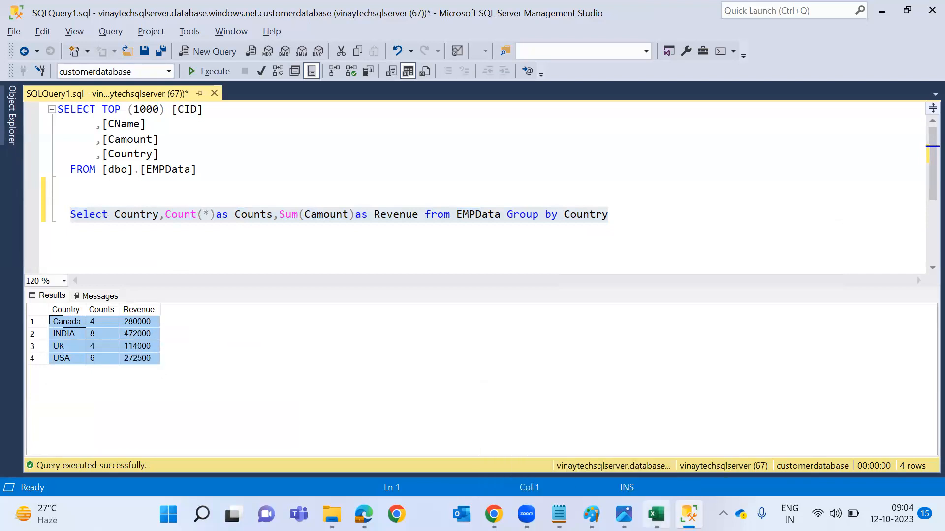
left_click(656, 515)
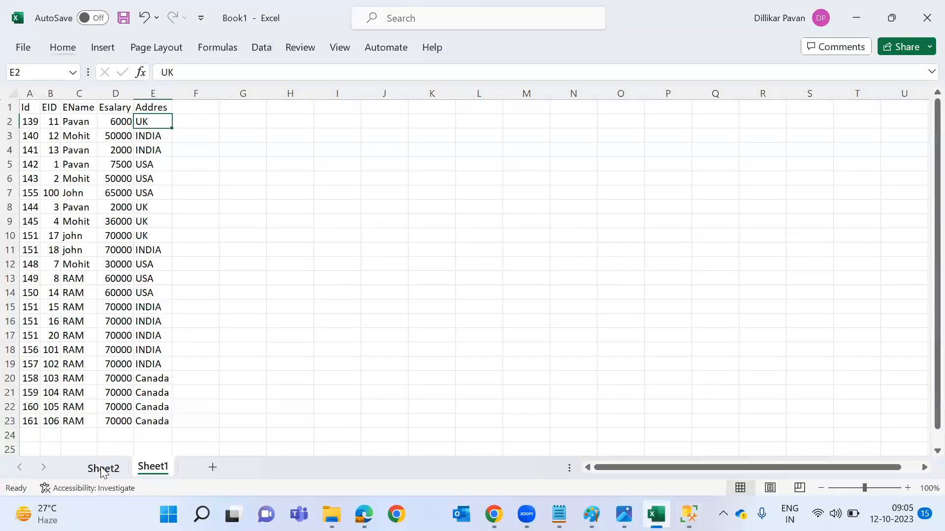
left_click(103, 469)
Paste the Country/Counts/Revenue results at F3, autofit the columns, and apply All Borders.
left_click(320, 126)
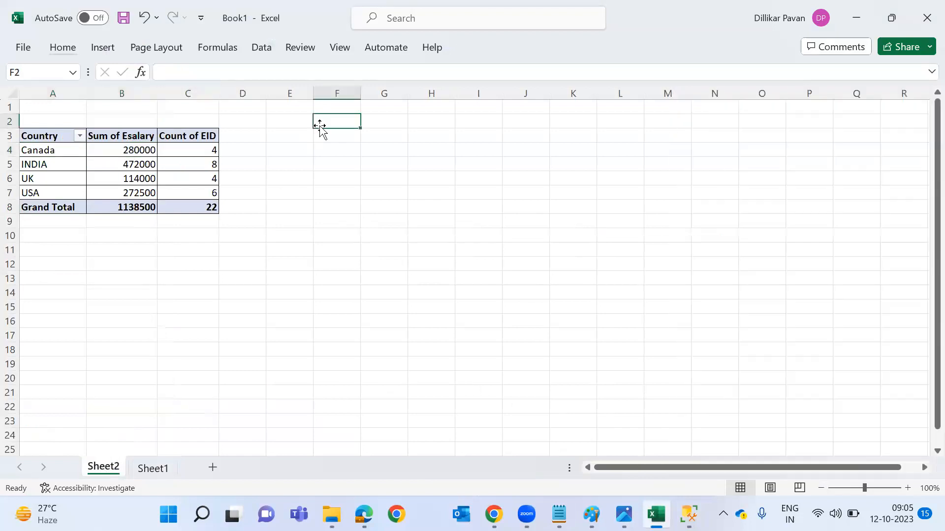
left_click(321, 130)
type("Country\tCounts\tRevenue Canada\t4\t280000 INDIA\t8\t472000 UK\t4\t114000 USA\t6\t272500")
key("alt+h")
key("o")
key("i")
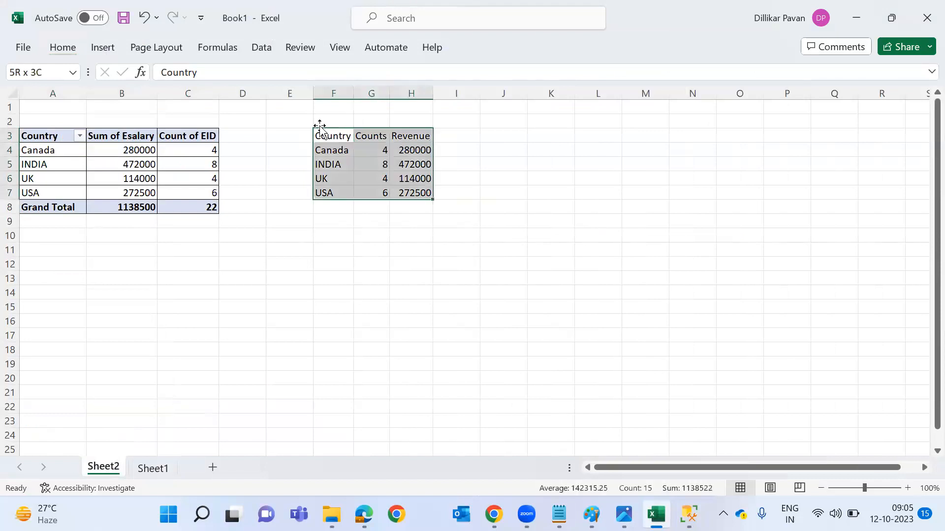
key("alt+h")
key("b")
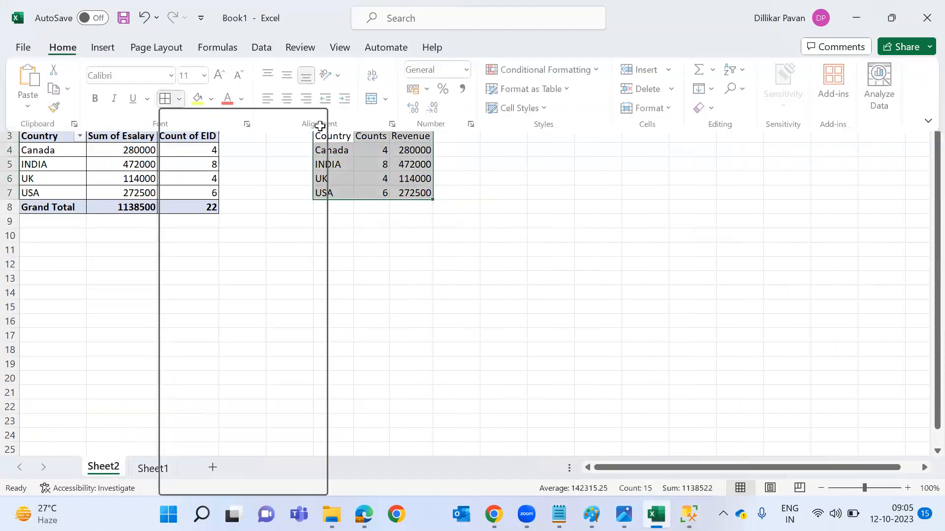
key("a")
AutoSum the Counts and Revenue columns, giving totals 22 and 1138500.
key("Right")
key("Down")
key("Down")
key("Down")
key("Down")
key("Down")
key("alt+equal")
key("ctrl+Return")
key("Right")
key("alt+equal")
key("Return")
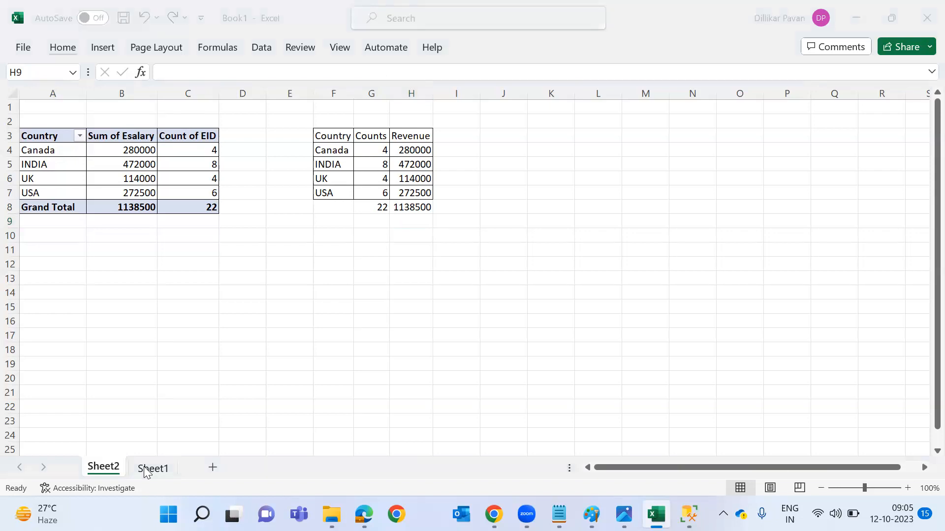
Cycle through open windows to the ADF_ARC architecture diagram in Photos.
key("alt+Tab")
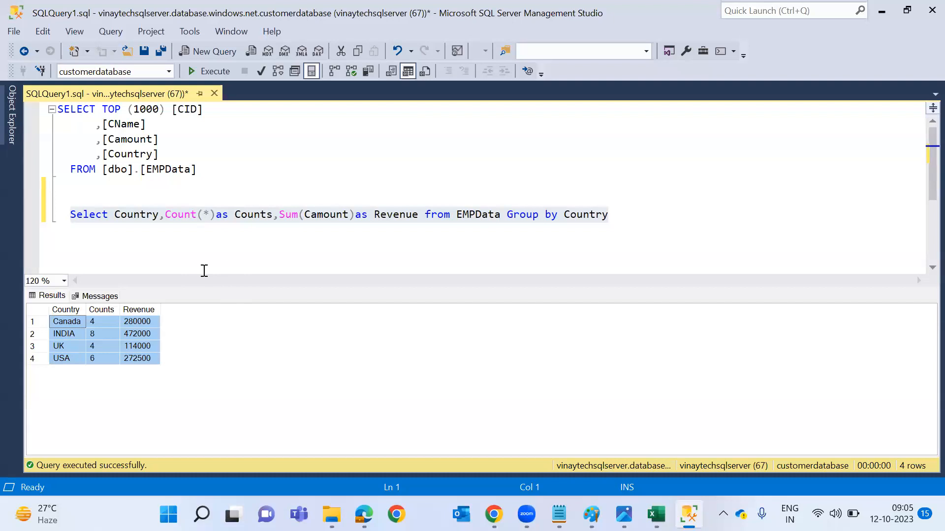
key("alt+Tab")
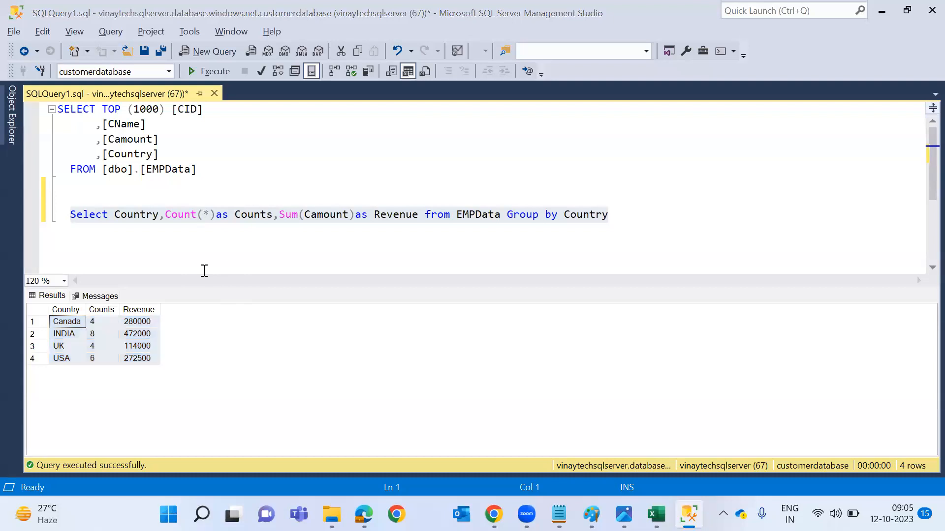
key("alt+Tab")
key("Tab")
key("Tab")
key("Tab")
key("Tab")
key("shift+Tab")
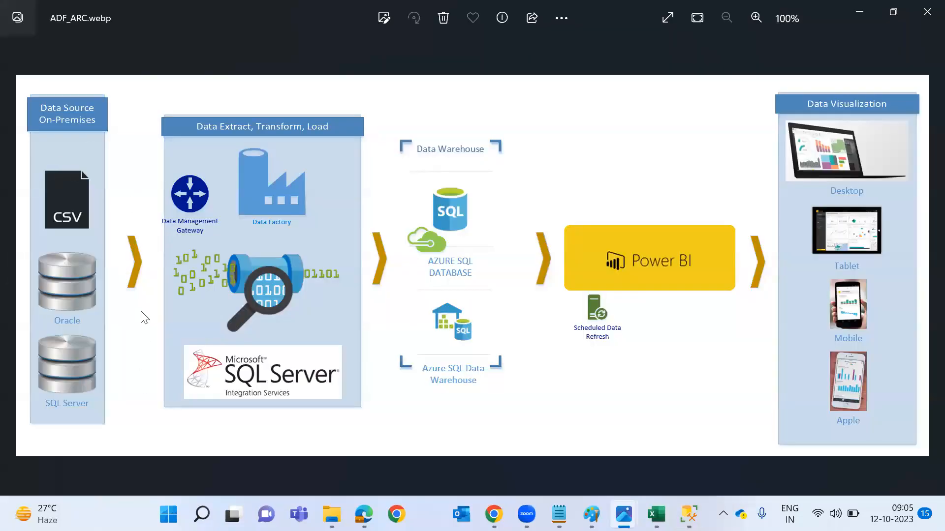
Annotate the diagram: boundary by Data Warehouse, lines into Power BI, tick CSV, circle Data Factory.
mouse_move(512, 178)
left_mouse_down()
mouse_move(504, 285)
mouse_move(463, 417)
left_mouse_up()
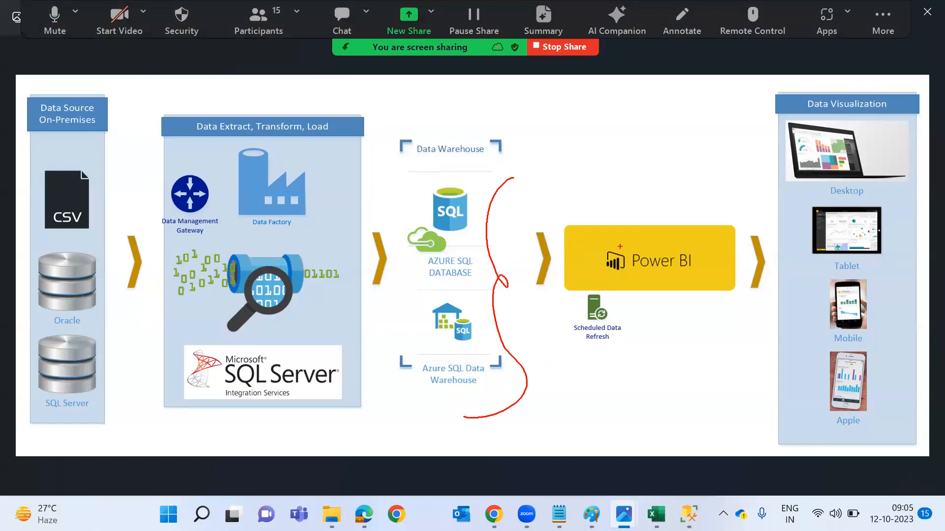
left_click_drag(628, 198, 492, 213)
left_click_drag(581, 264, 529, 270)
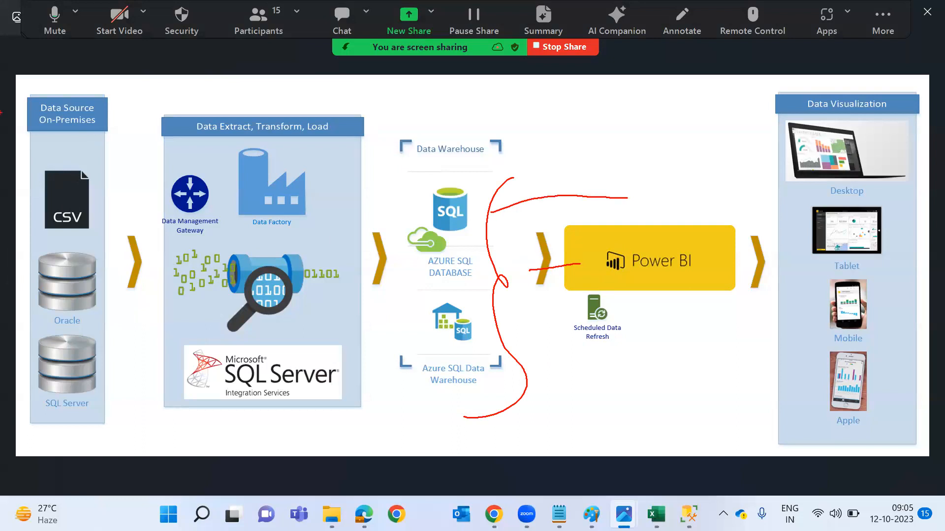
mouse_move(69, 156)
left_mouse_down()
mouse_move(86, 175)
mouse_move(130, 131)
left_mouse_up()
mouse_move(268, 164)
left_mouse_down()
mouse_move(316, 180)
mouse_move(213, 200)
left_mouse_up()
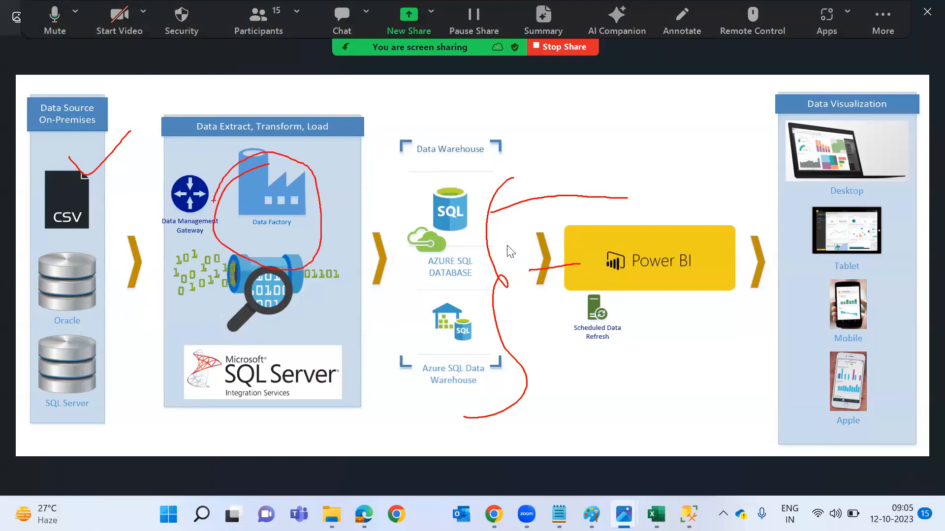
Go back to Data Factory and close the copy activity details.
key("alt+Tab")
key("Tab")
key("Tab")
key("Tab")
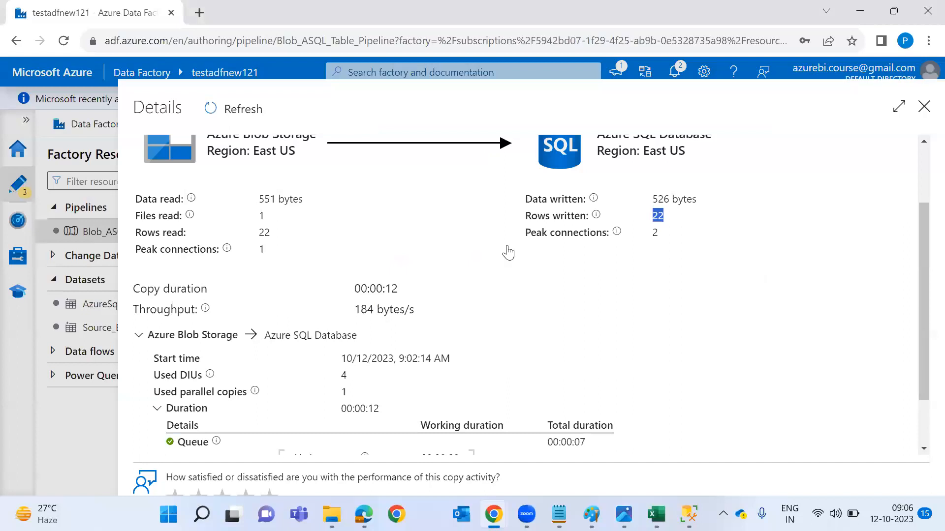
key("Escape")
Search new-dataset stores for 'data La', pick Azure Data Lake Storage Gen2, then cancel without creating it.
left_click(423, 213)
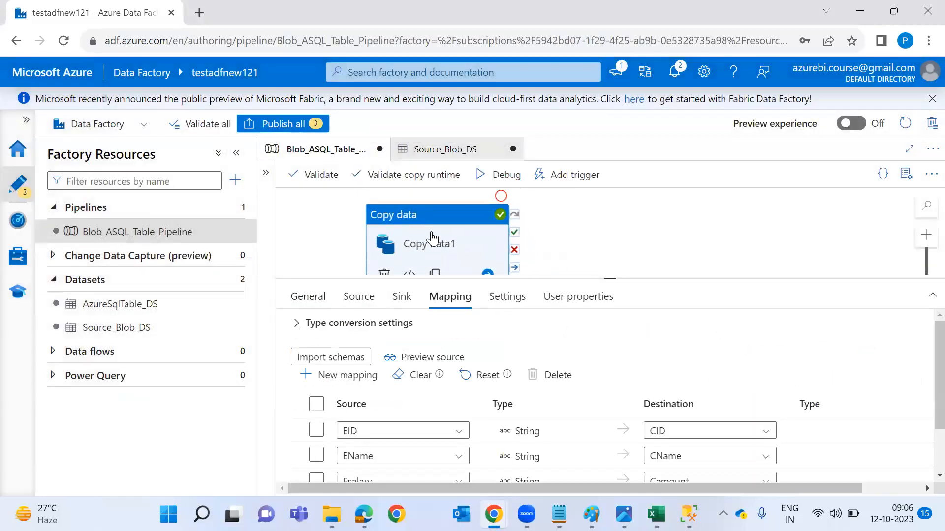
left_click(232, 279)
left_click(261, 306)
type("daya")
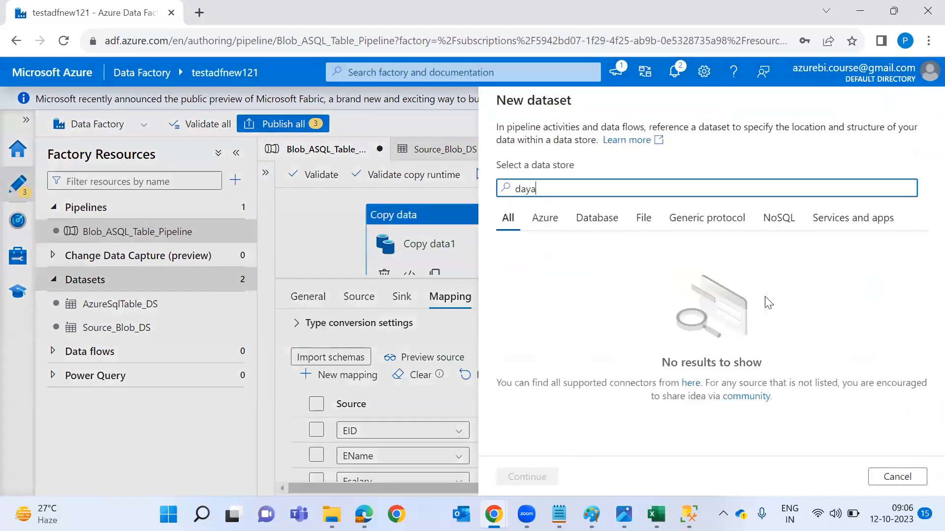
key("BackSpace")
key("BackSpace")
type("ta La")
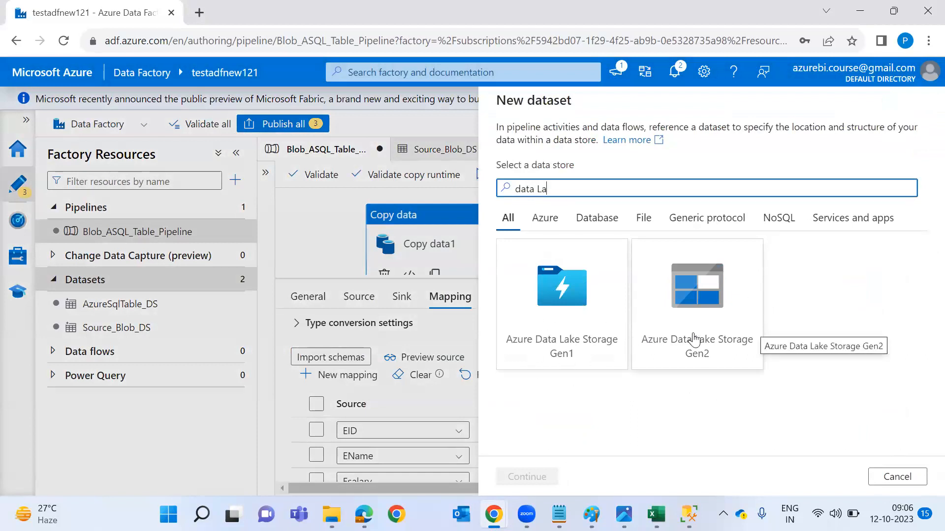
left_click(680, 349)
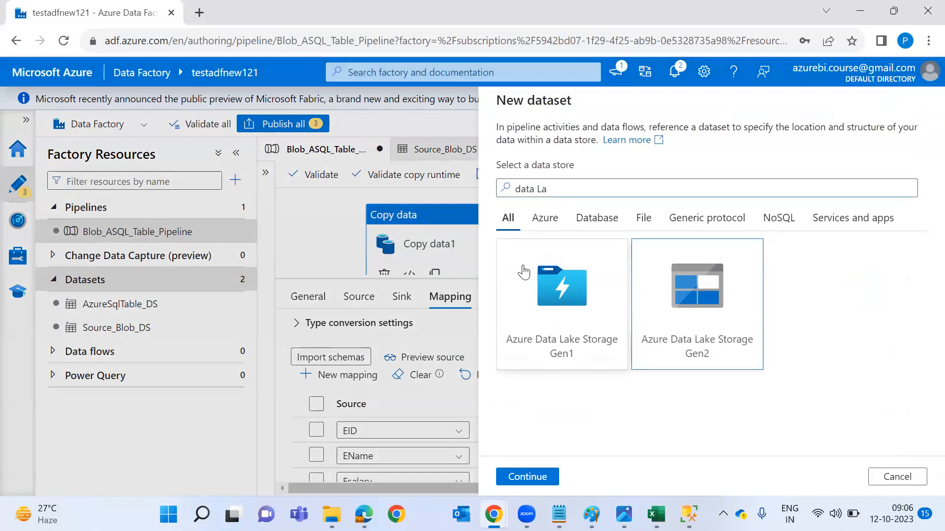
key("Escape")
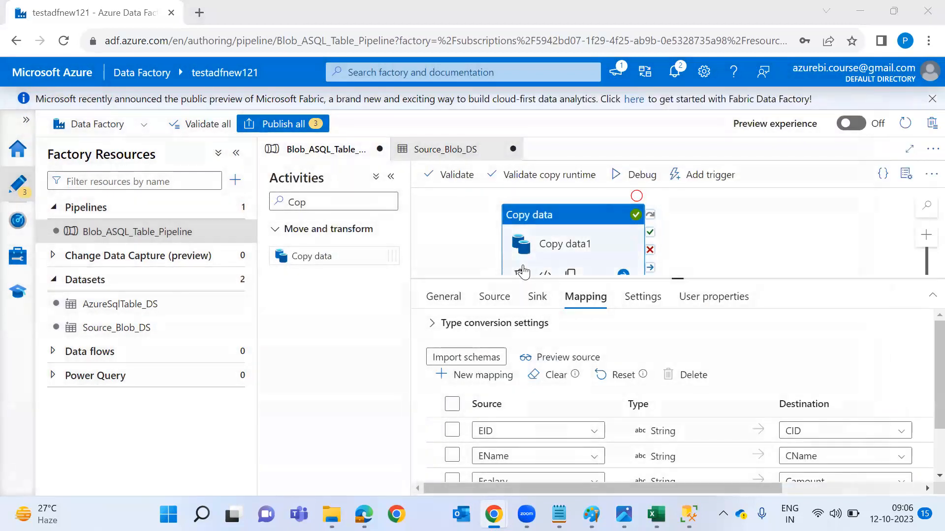
key("alt+Tab")
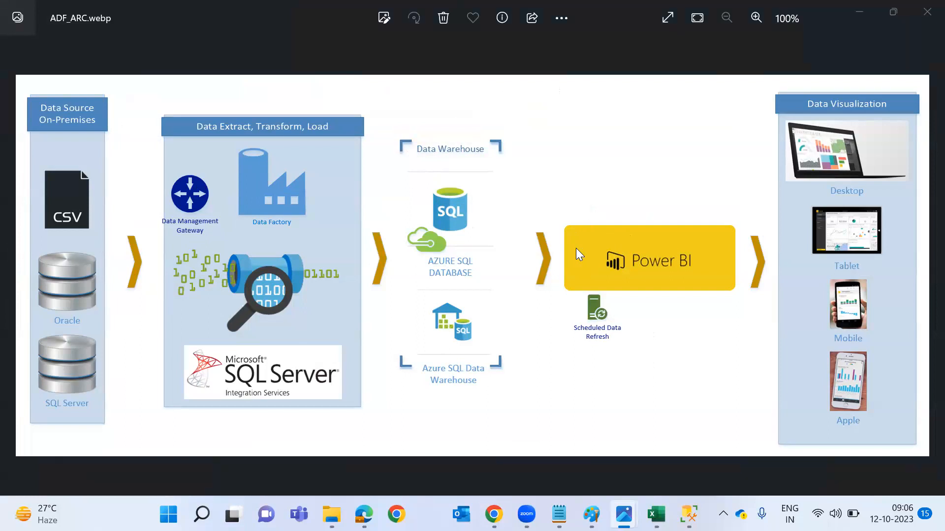
Start another debug run of Blob_ASQL_Table_Pipeline and widen the canvas.
key("alt+Tab")
left_click(634, 185)
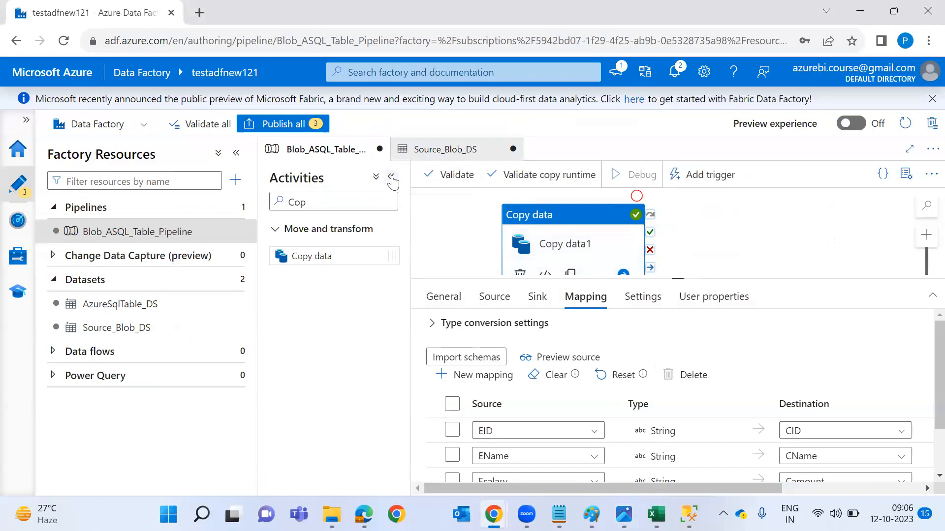
left_click(391, 178)
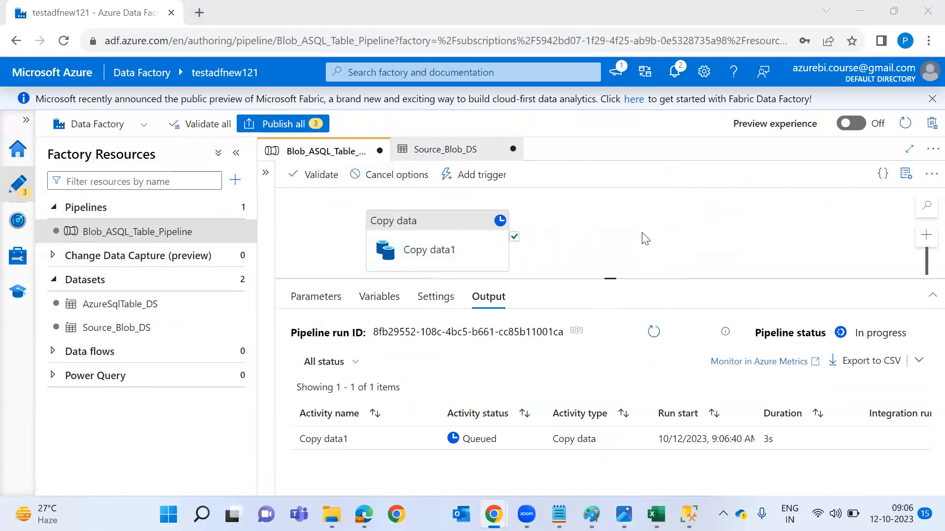
After the run succeeds, open Copy data1's details showing 22 rows written, then return to SSMS.
key("alt+Tab")
key("alt+Tab")
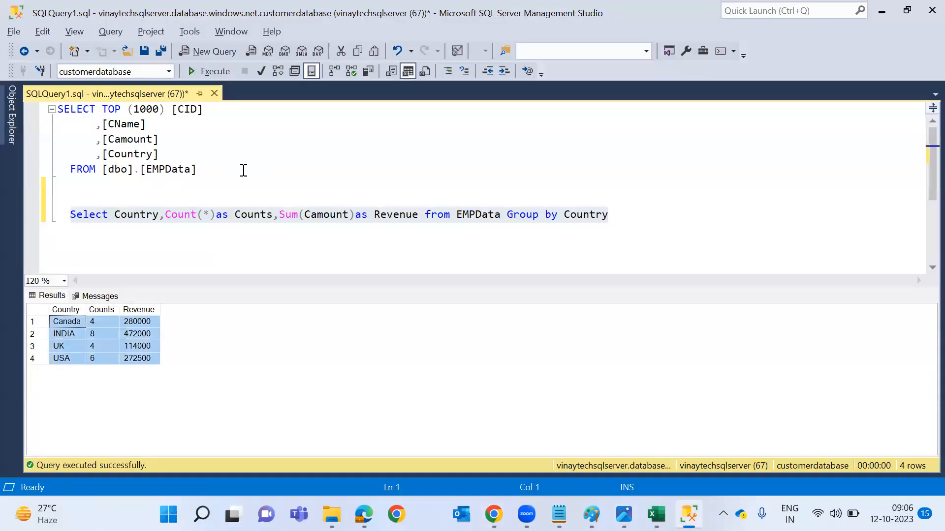
left_click(237, 183)
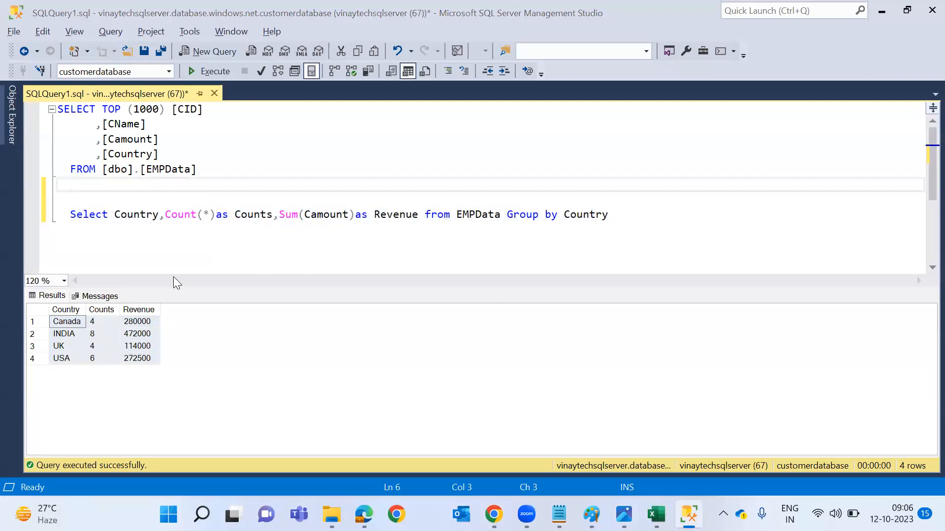
key("alt+Tab")
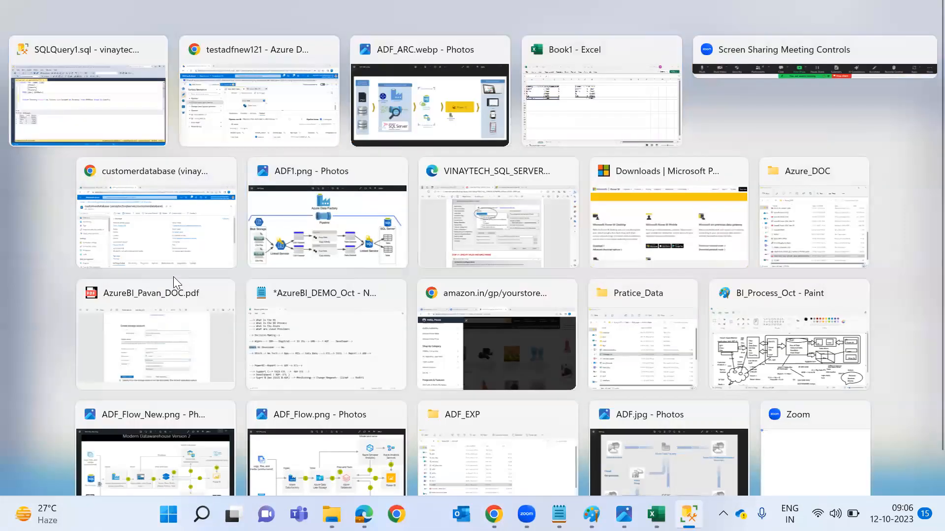
key("alt+Tab")
key("alt+Tab")
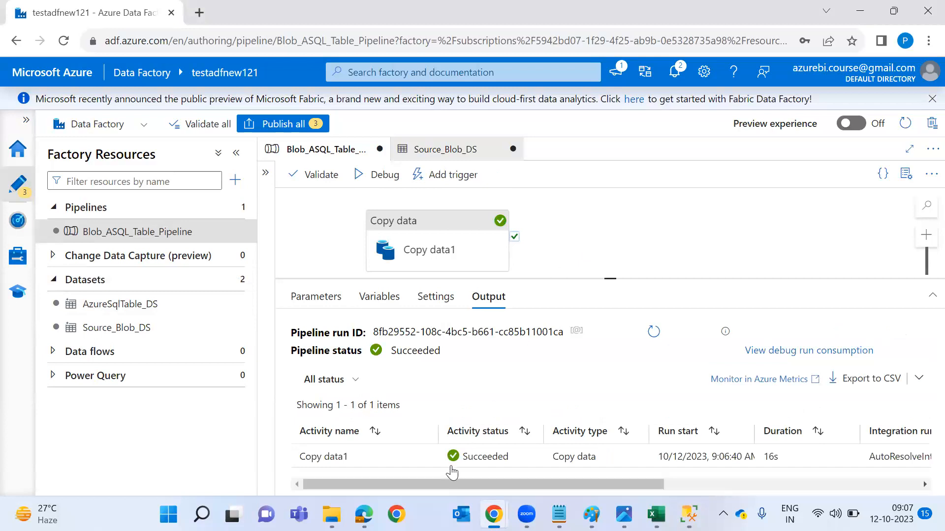
left_click(426, 458)
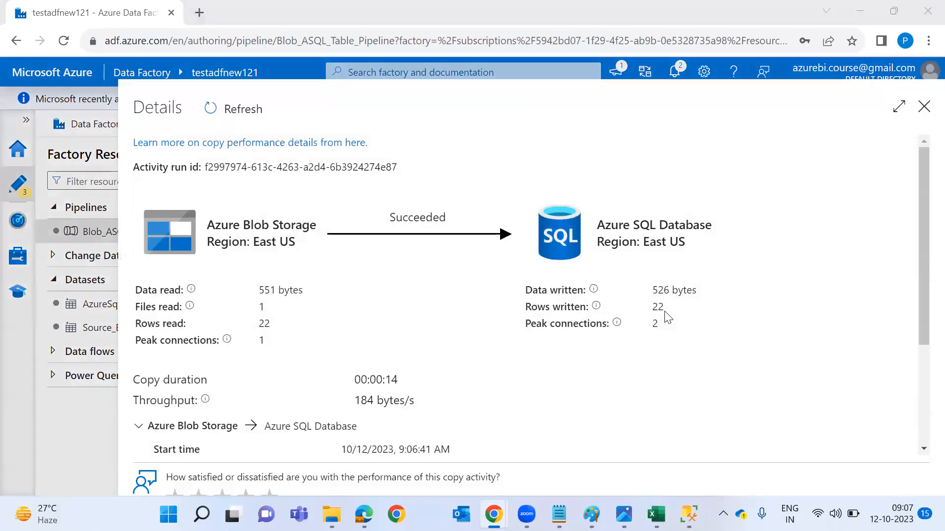
key("alt+Tab")
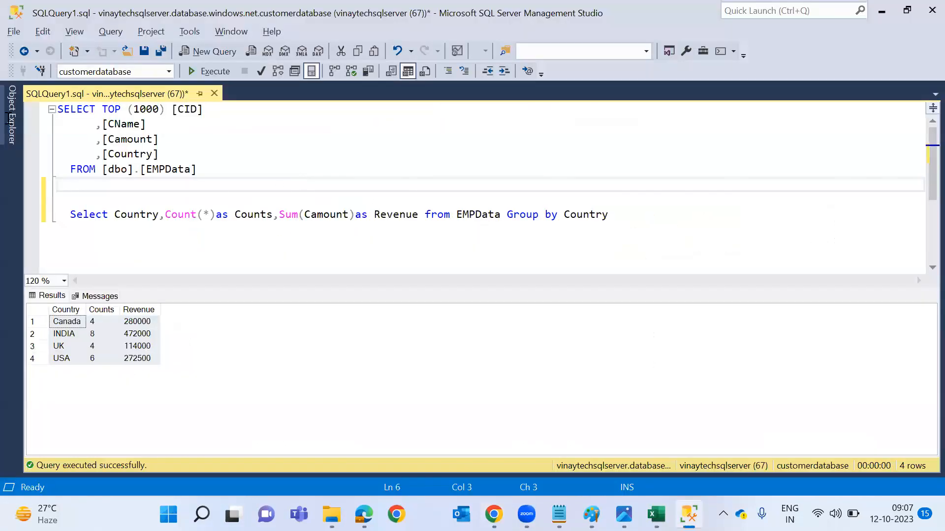
Run the SELECT TOP query on EMPData and then the GROUP BY country query.
left_click(213, 77)
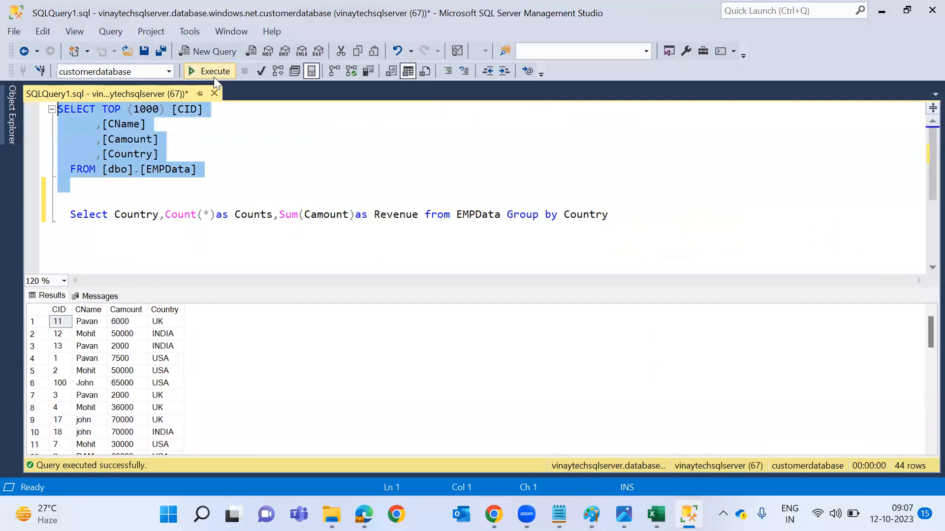
left_click(656, 226)
key("shift+Up")
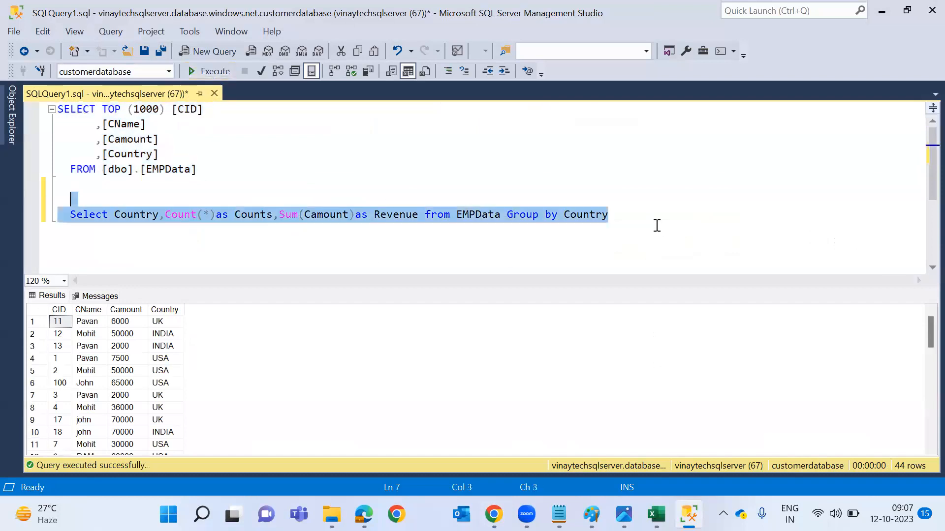
key("F5")
left_click(657, 226)
Add the note '---> ETL --> Loading Process---> ETL Developers ADF SSIS informatical' below the queries.
key("Return")
key("Return")
type("---> ETL ")
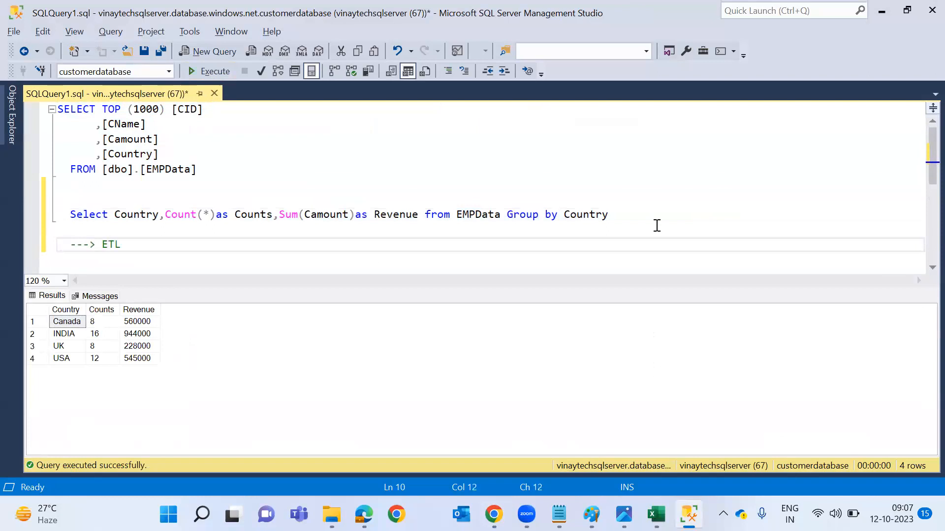
type("-->")
type("Da")
key("BackSpace")
key("BackSpace")
type("Pu")
key("BackSpace")
key("BackSpace")
type("Loading Process---> ETL Develp")
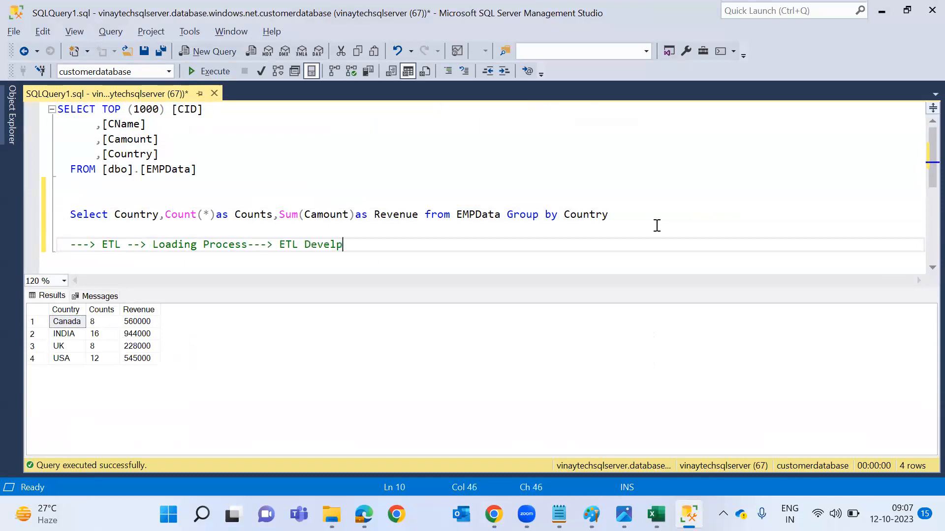
key("BackSpace")
type("opers ADF SSSI")
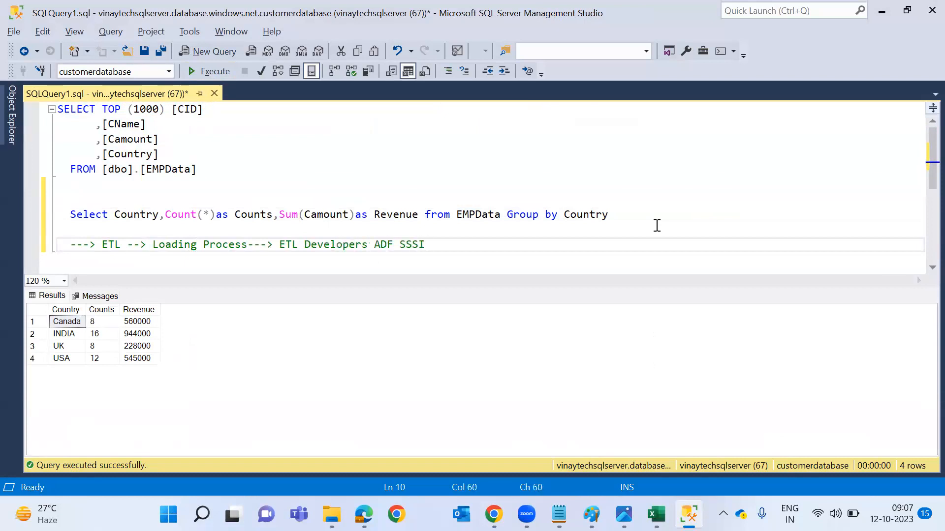
key("BackSpace")
key("BackSpace")
type("IS informatical")
Add note lines for Full Load, Regular Load, Delta Load and Incremetal Load (CDC Lookup SCD).
key("Return")
key("Return")
type("---> ")
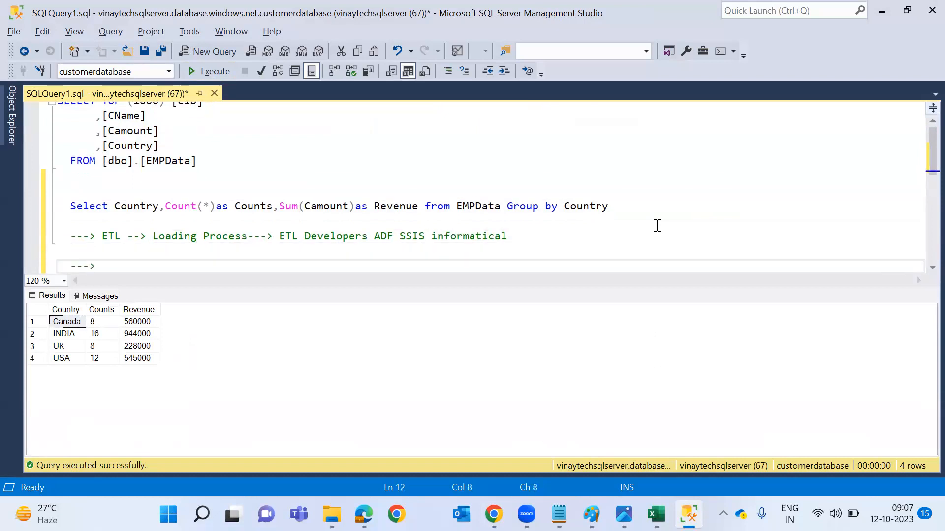
type("Full Load")
key("Return")
type("--")
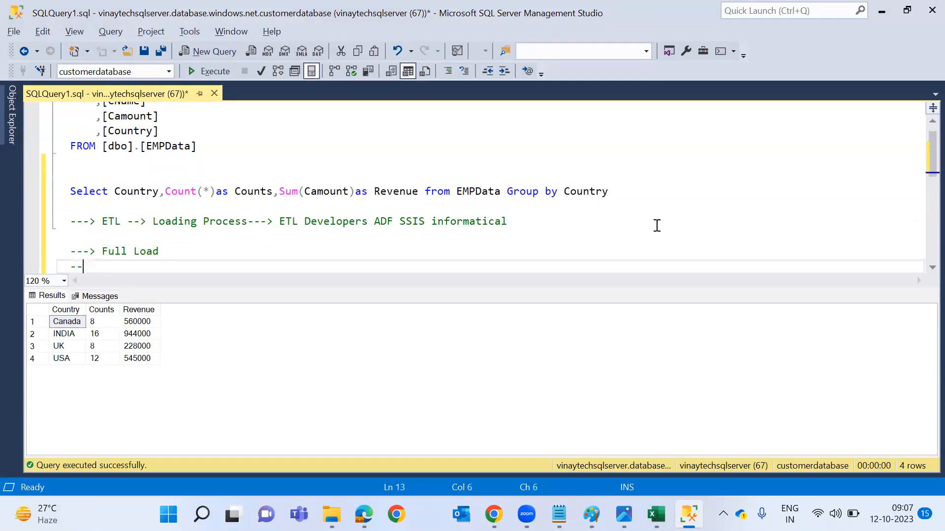
type("-> Regular Load-")
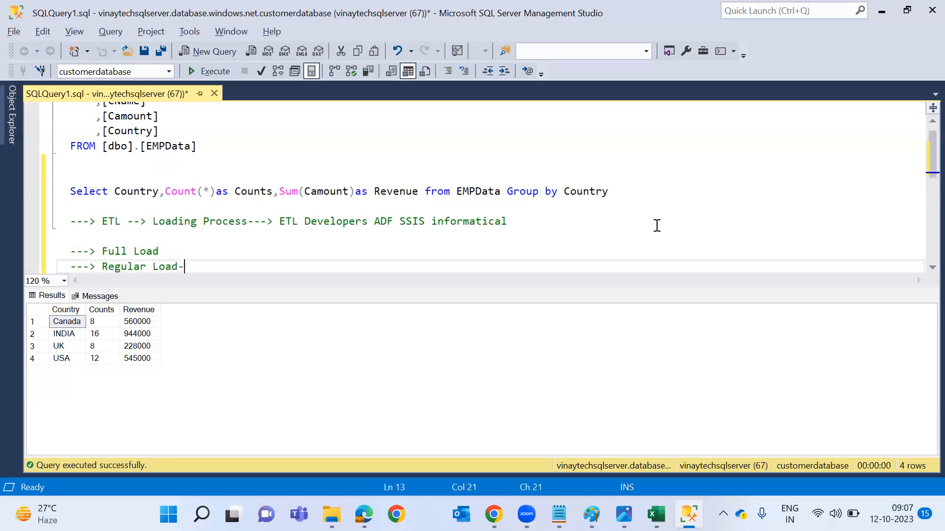
key("Return")
type("---> D")
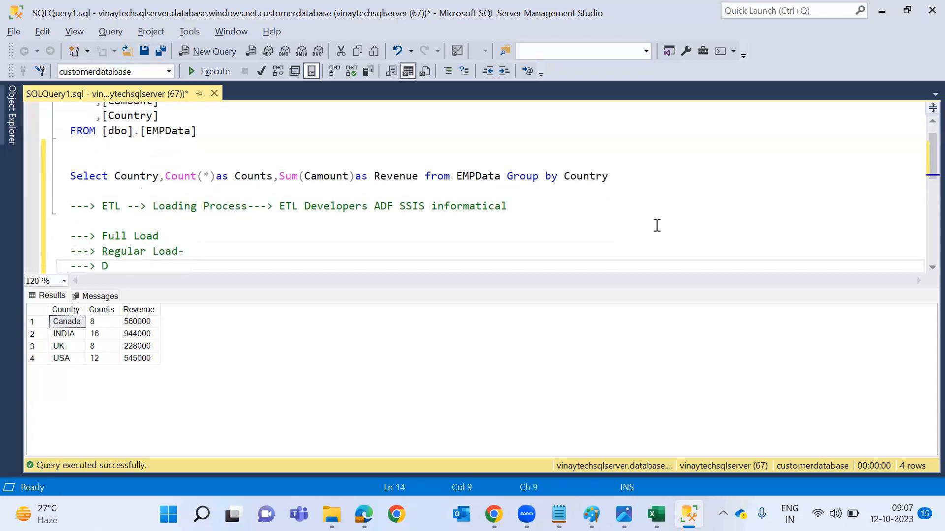
type("elta Lo")
key("BackSpace")
type("Load")
key("Return")
type("---> Inc")
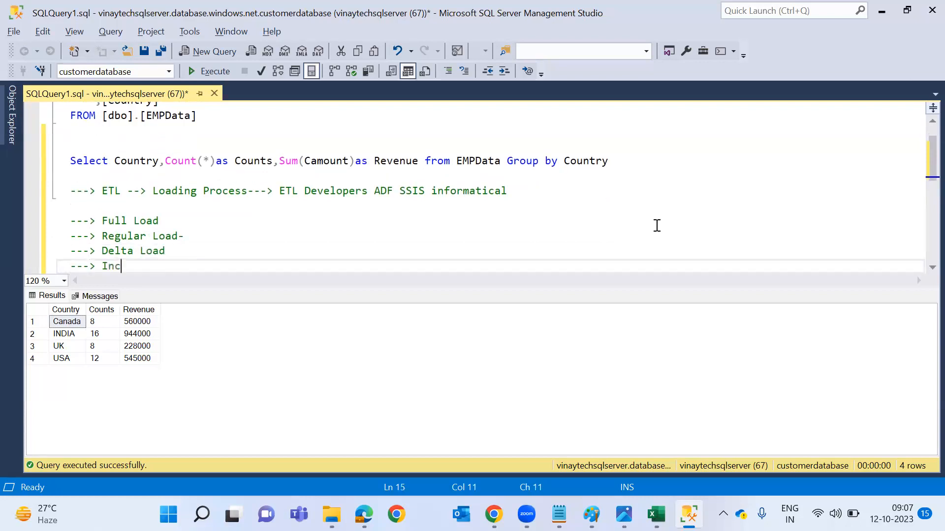
type("remetal Load ( ")
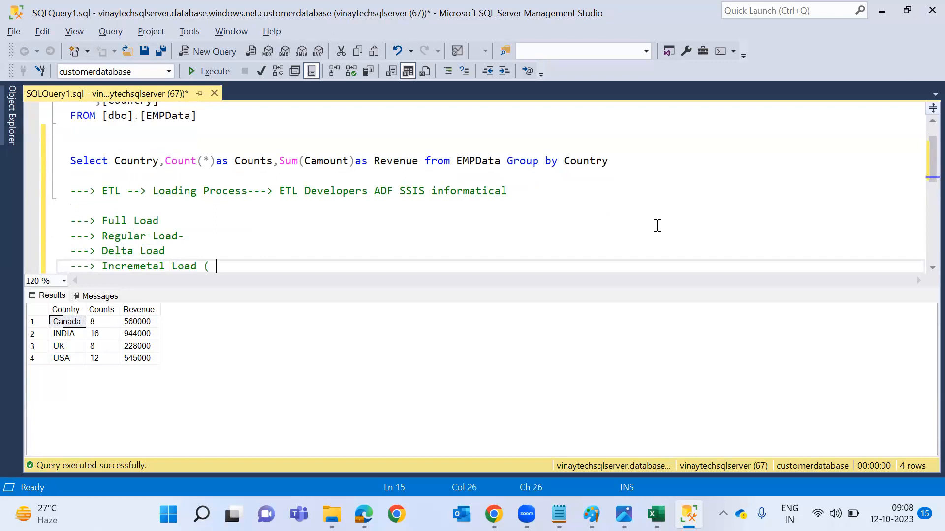
type("CDC Lookup")
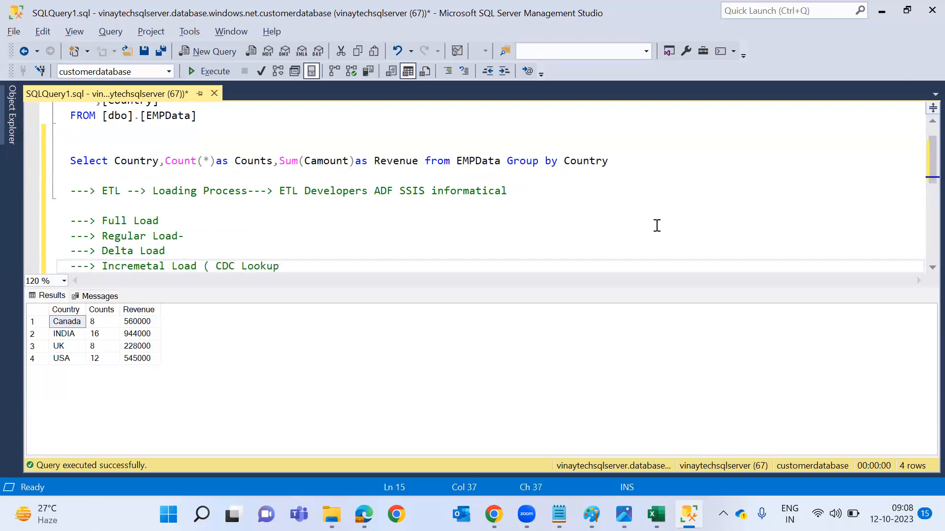
type(" SCD )")
Select the load-type note lines, then return to Data Factory and close the copy run details.
key("Up")
key("Up")
key("Up")
key("Home")
key("Down")
key("Down")
key("Up")
key("Up")
key("shift+Down")
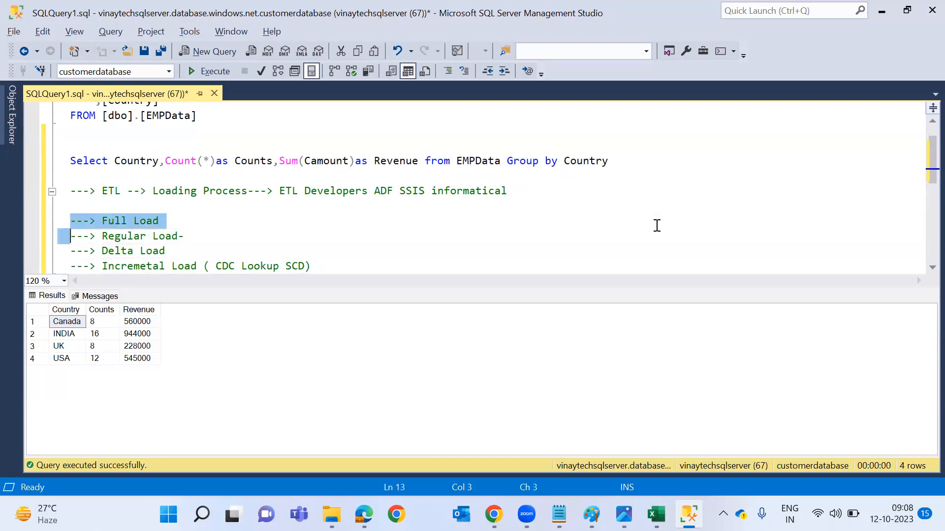
key("shift+Down")
key("shift+Down")
key("shift+End")
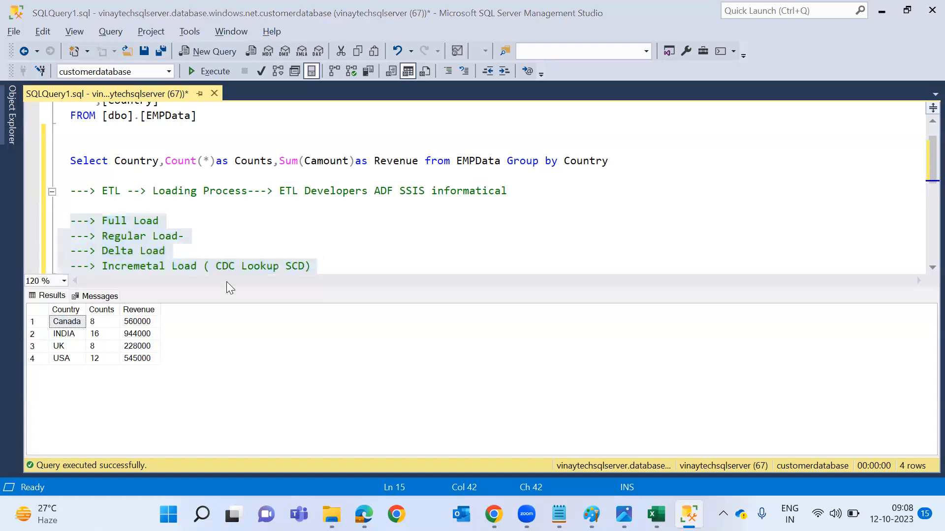
key("alt+Tab")
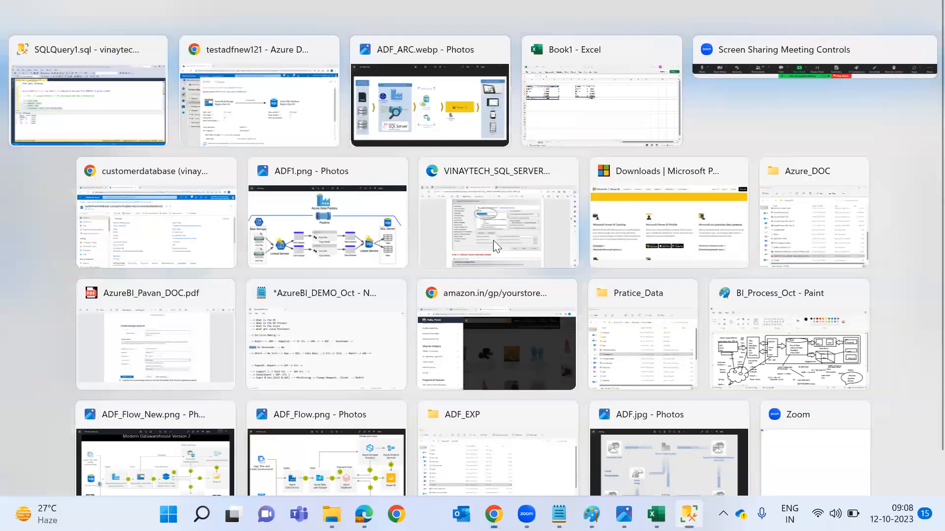
key("Escape")
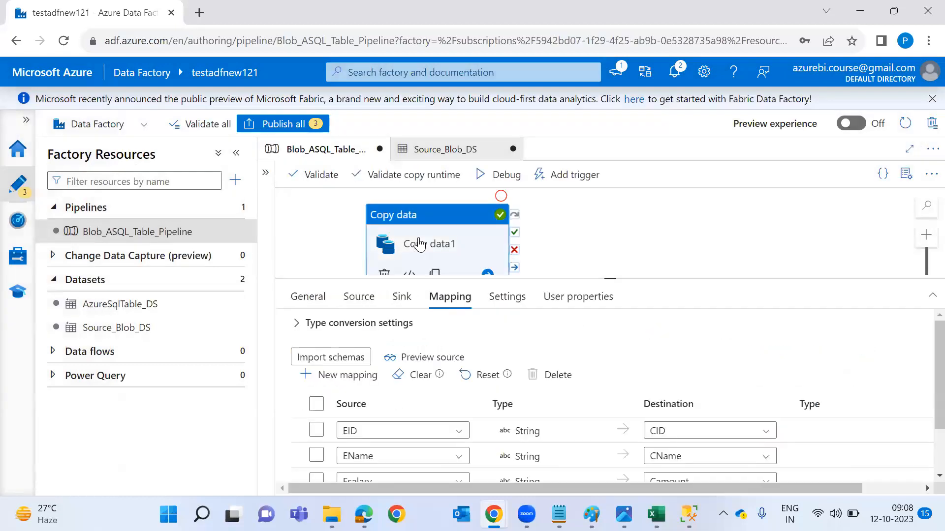
Open Copy data1's sink settings and start a pre-copy script with 'delete from'.
left_click(401, 297)
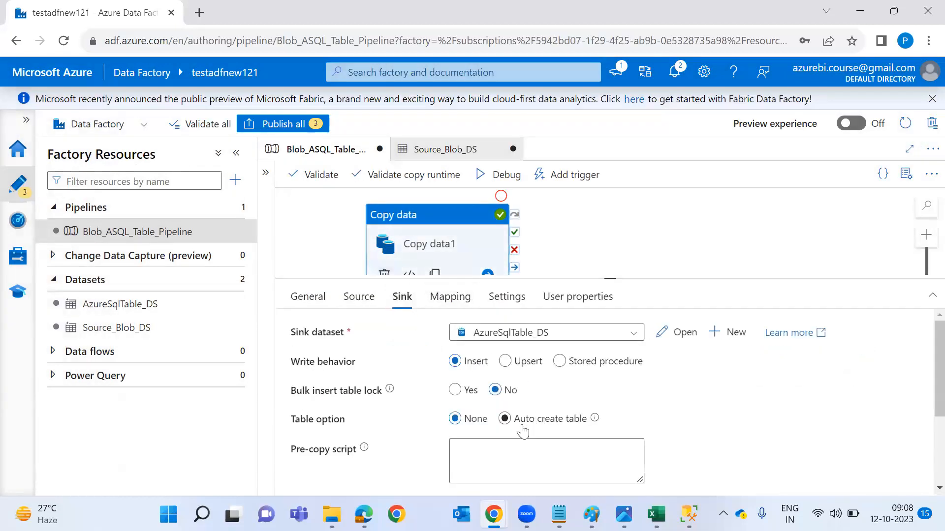
scroll(472, 392, "down", 2)
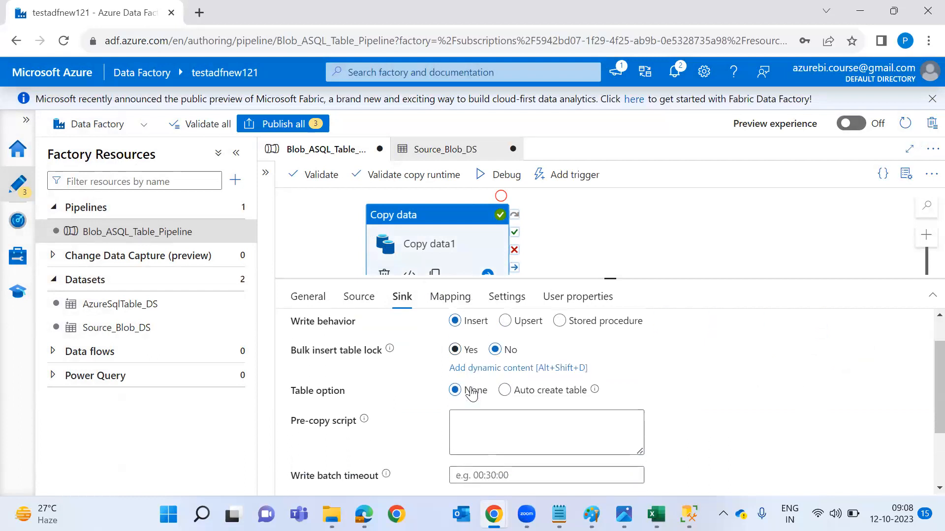
scroll(473, 393, "up", 2)
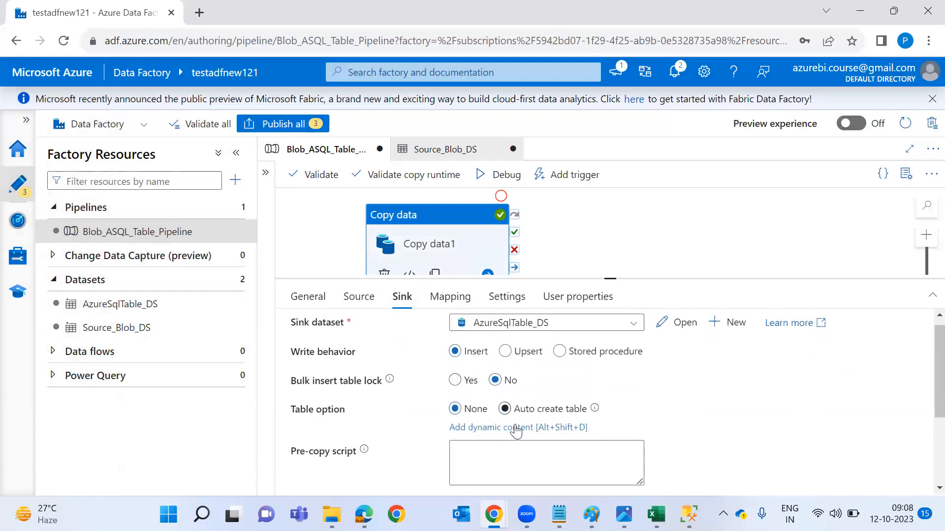
left_click(509, 465)
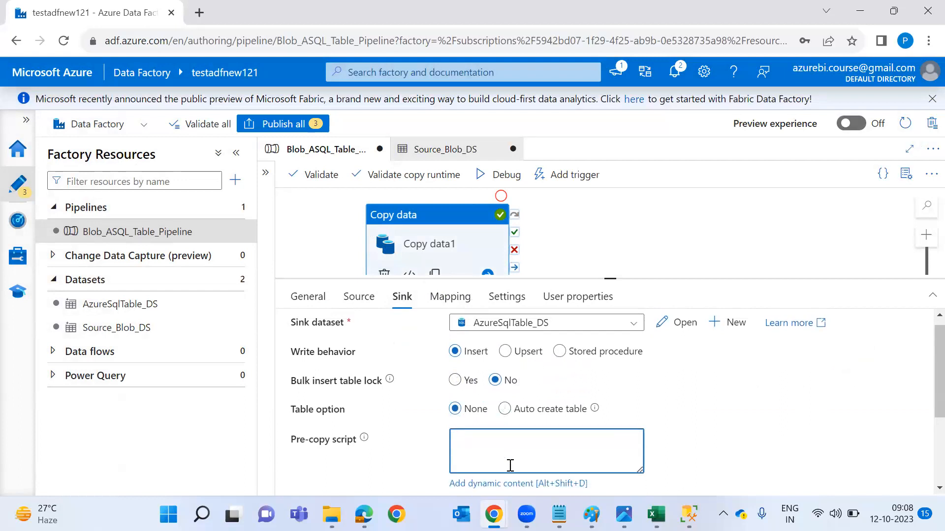
type("delete from")
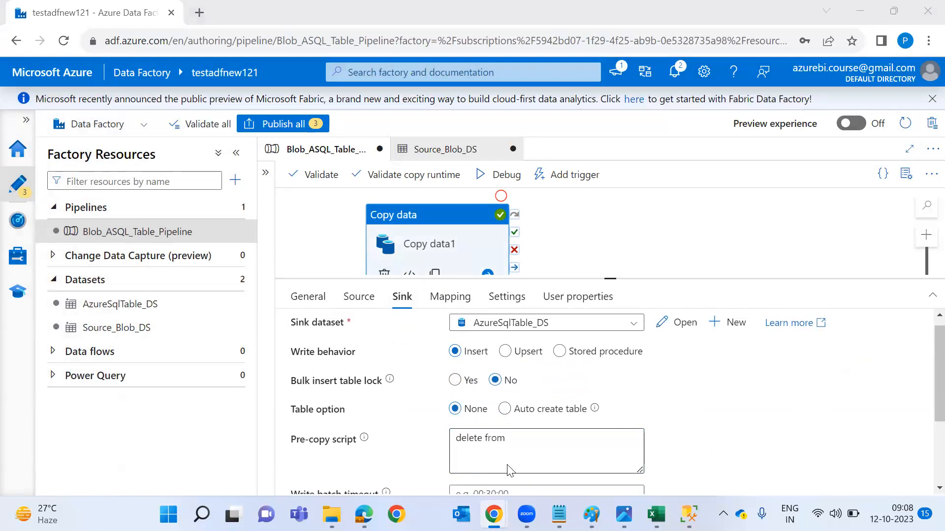
Copy the table name [dbo].[EMPData] from SSMS into the pre-copy script.
key("alt+Tab")
left_click(213, 125)
key("Up")
key("End")
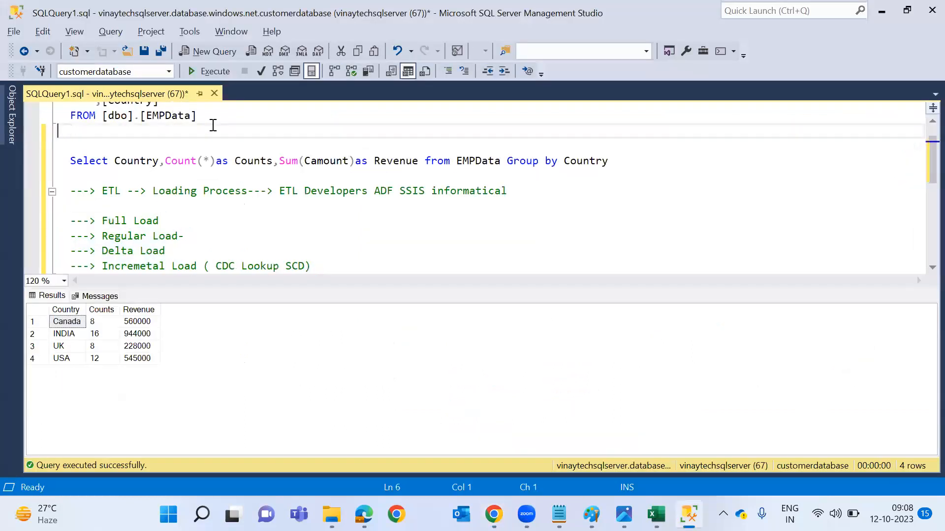
key("ctrl+shift+Left")
key("ctrl+shift+Left")
key("ctrl+shift+Left")
key("ctrl+shift+Left")
key("ctrl+shift+Left")
key("ctrl+shift+Left")
key("ctrl+shift+Left")
key("ctrl+c")
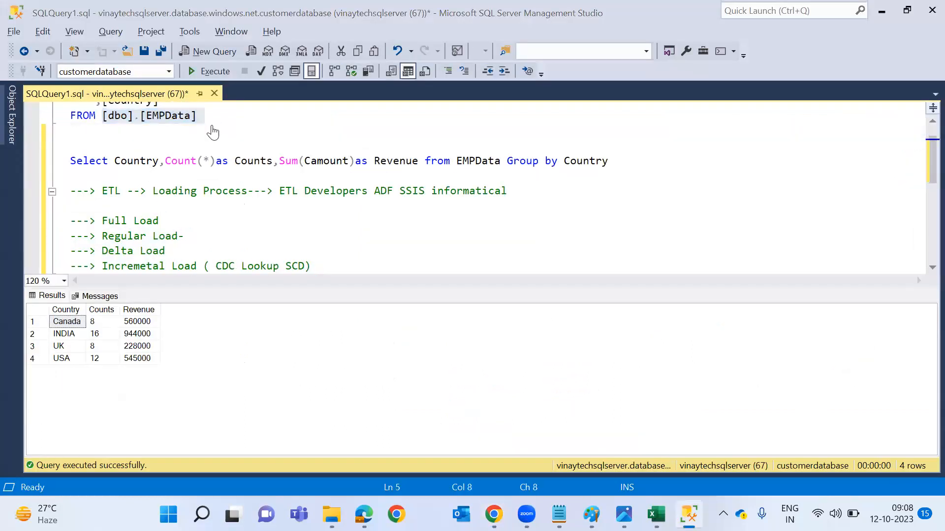
key("alt+Tab")
key("ctrl+v")
Switch the sink table option to Auto create table, empty the pre-copy script, and debug-run the pipeline.
left_click(505, 408)
key("F7")
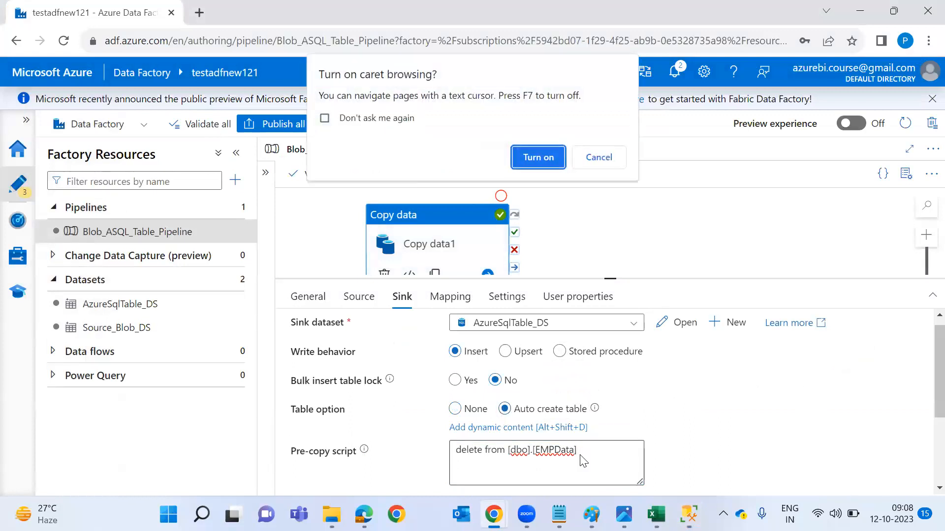
left_click(593, 163)
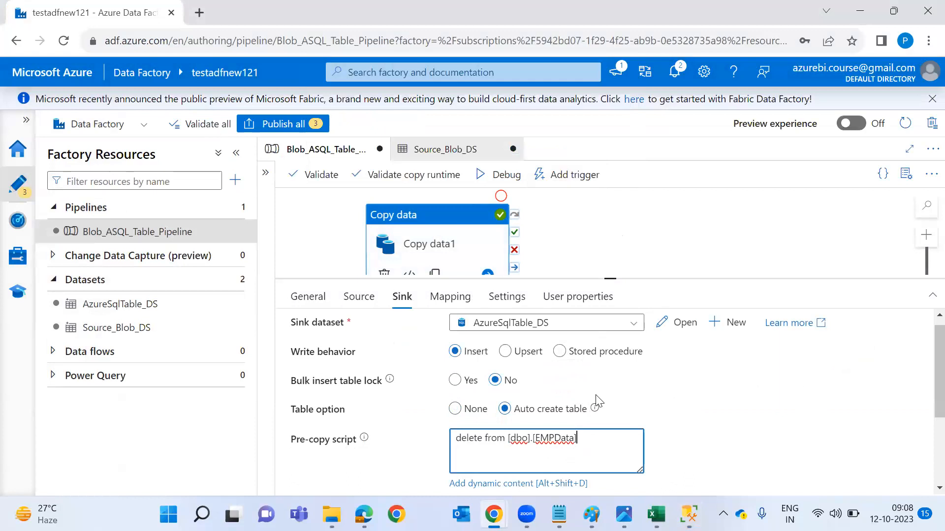
left_click(474, 438)
key("ctrl+a")
key("BackSpace")
left_click(490, 174)
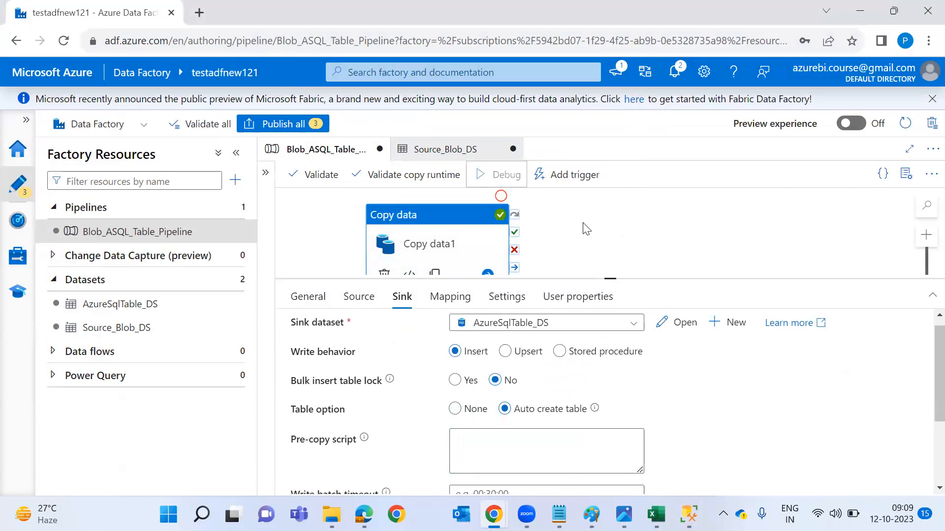
left_click(585, 229)
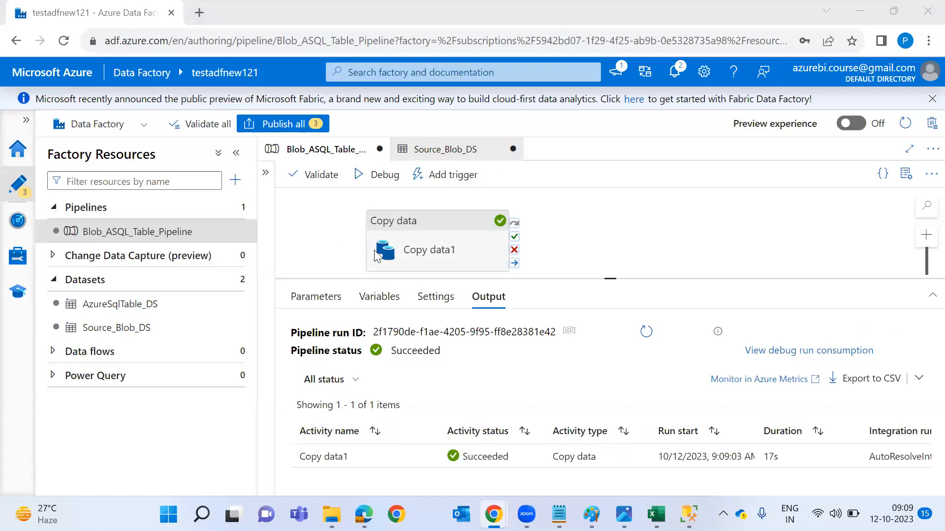
Rerun the SELECT TOP query on EMPData in SSMS, now showing 66 rows.
key("alt+Tab")
left_click(249, 127)
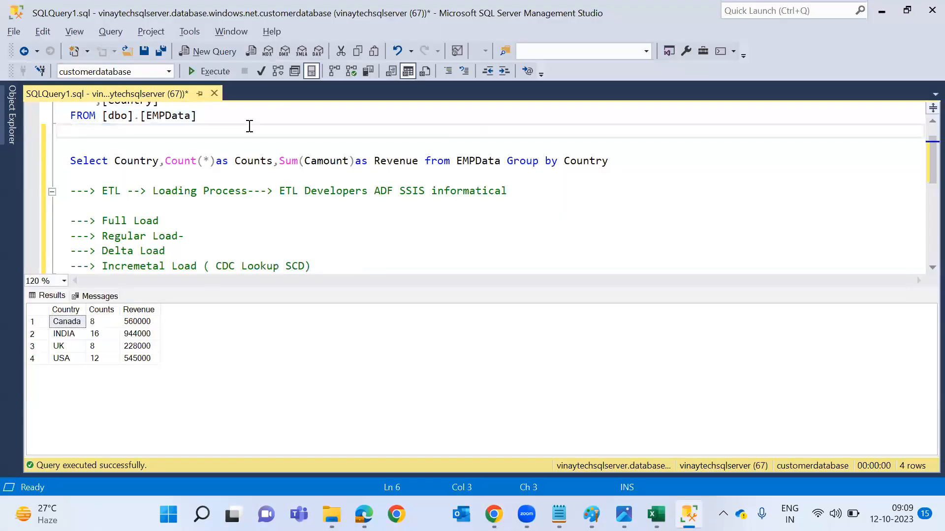
key("shift+Up")
key("shift+Up")
key("shift+Up")
key("shift+Up")
key("shift+Up")
key("shift+Home")
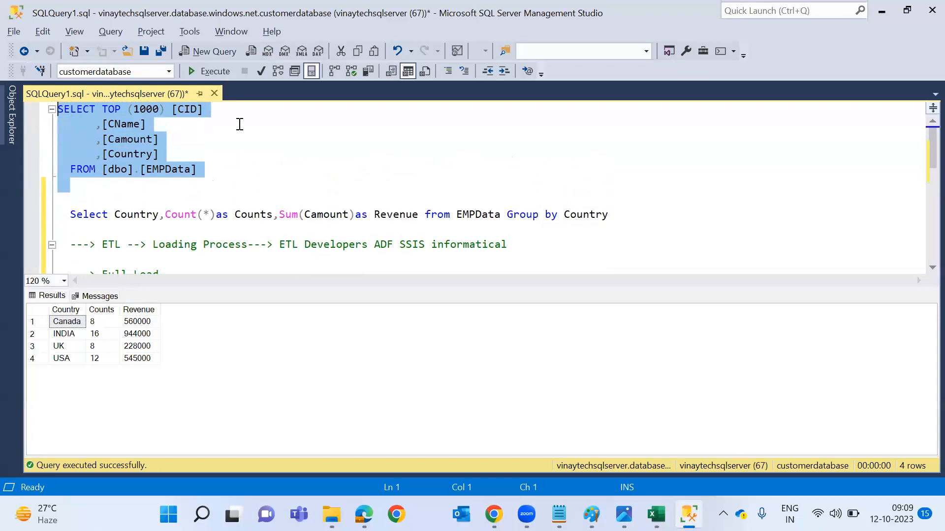
left_click(196, 77)
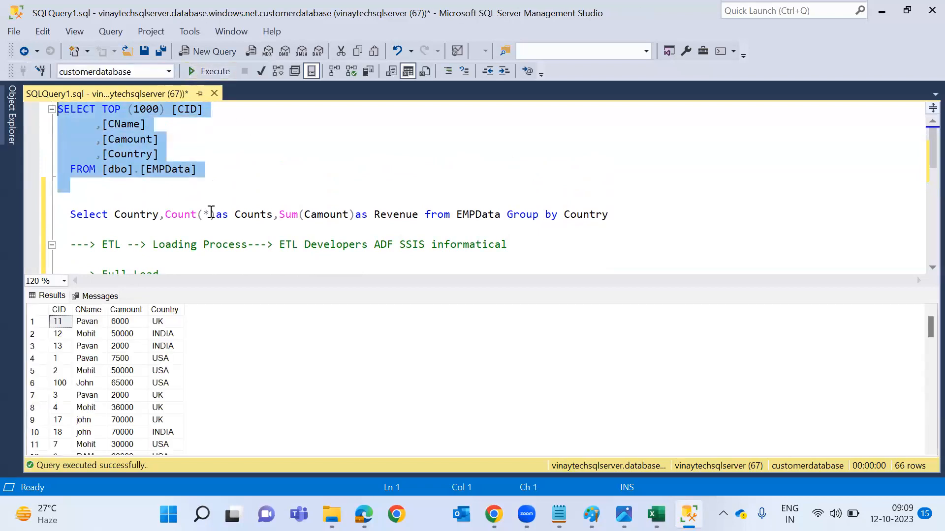
left_click(242, 195)
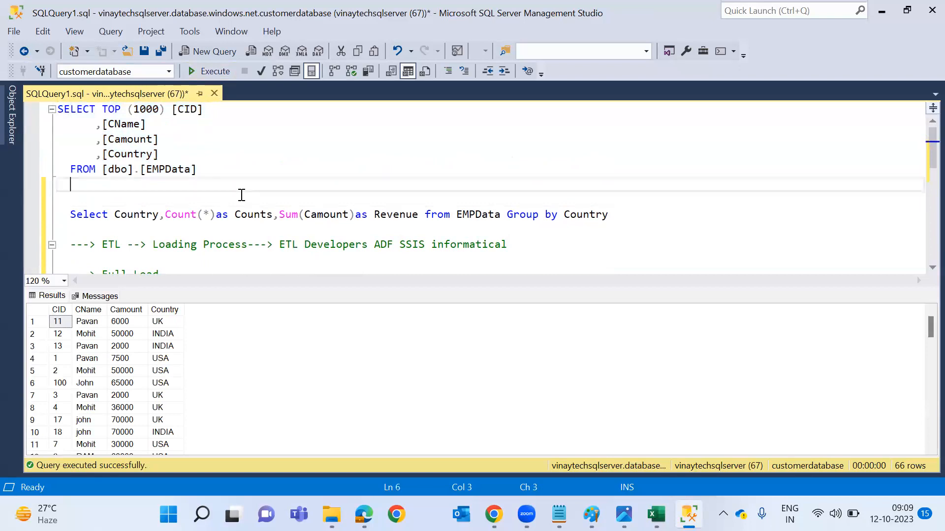
Copy the FROM [dbo].[EMPData] line and select the Copy data activity back in Data Factory.
left_click(392, 227)
key("shift+Up")
key("Down")
key("Down")
key("Down")
key("Down")
key("Down")
left_click(351, 151)
key("shift+Home")
key("alt")
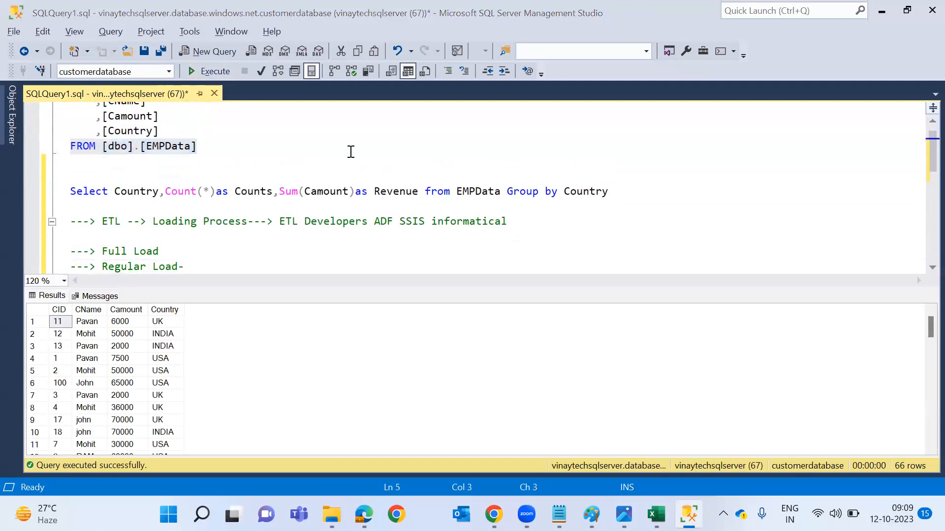
key("alt+Tab")
key("alt+Tab")
left_click(480, 242)
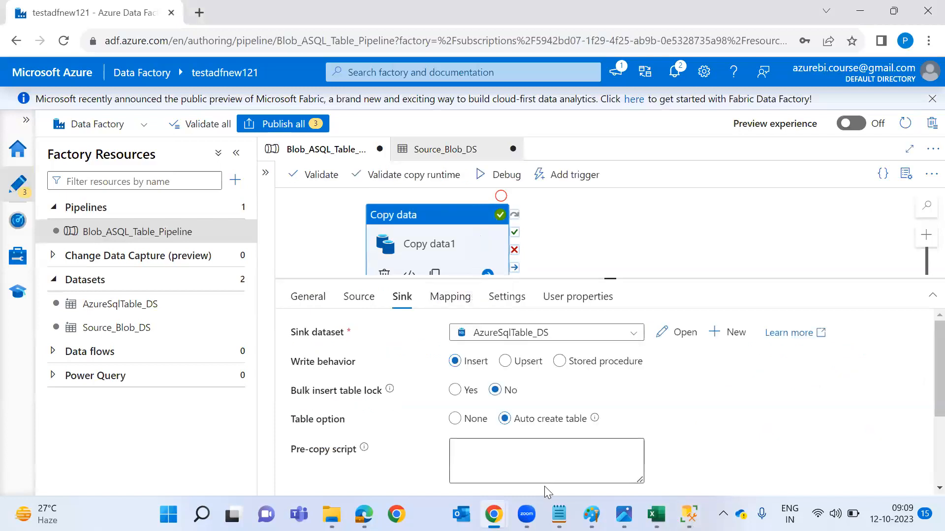
Set Copy data1's pre-copy script to 'Delete from [dbo].[EMPData]'.
left_click(563, 461)
type("Delete from")
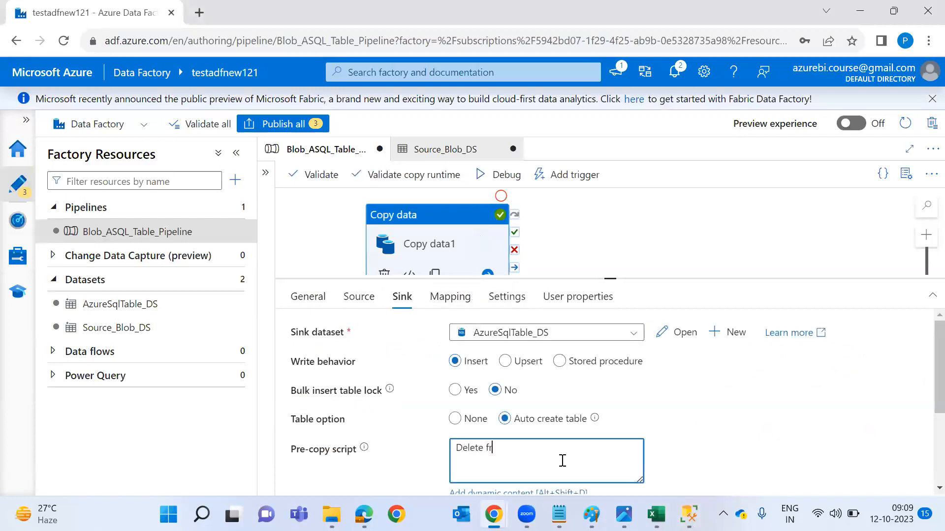
key("ctrl+v")
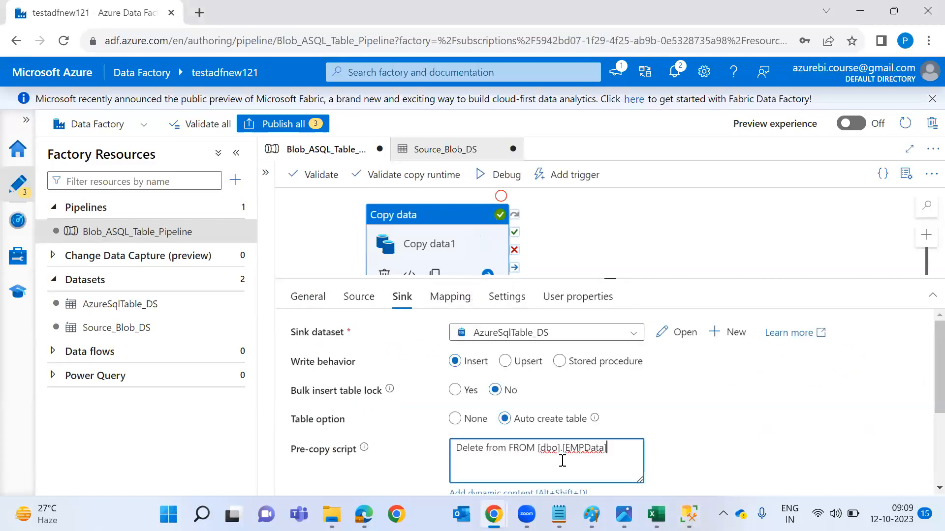
double_click(523, 448)
key("BackSpace")
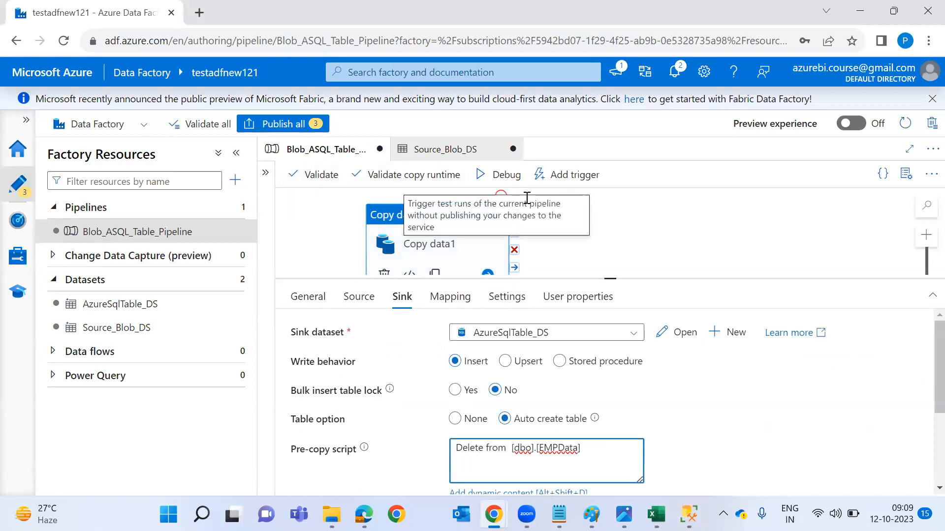
Start a debug run, then hide the results pane in SSMS.
left_click(506, 178)
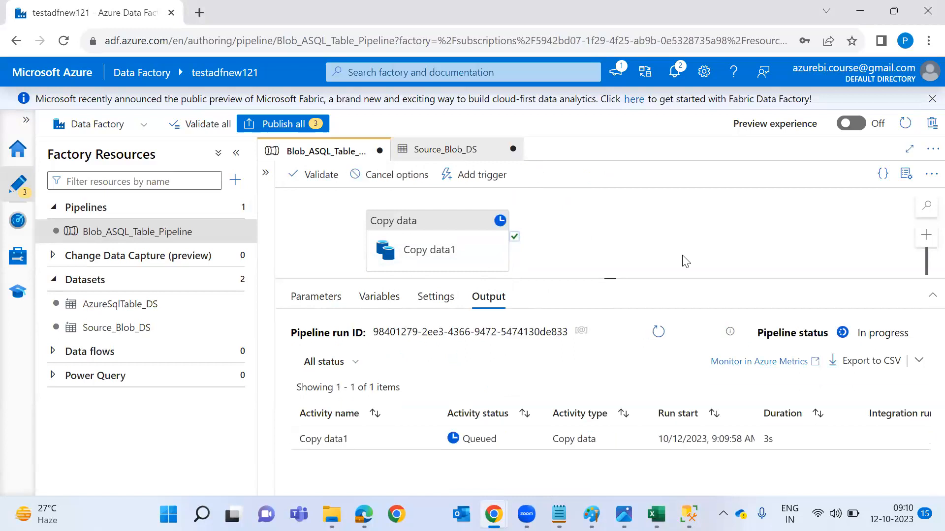
key("alt+Tab")
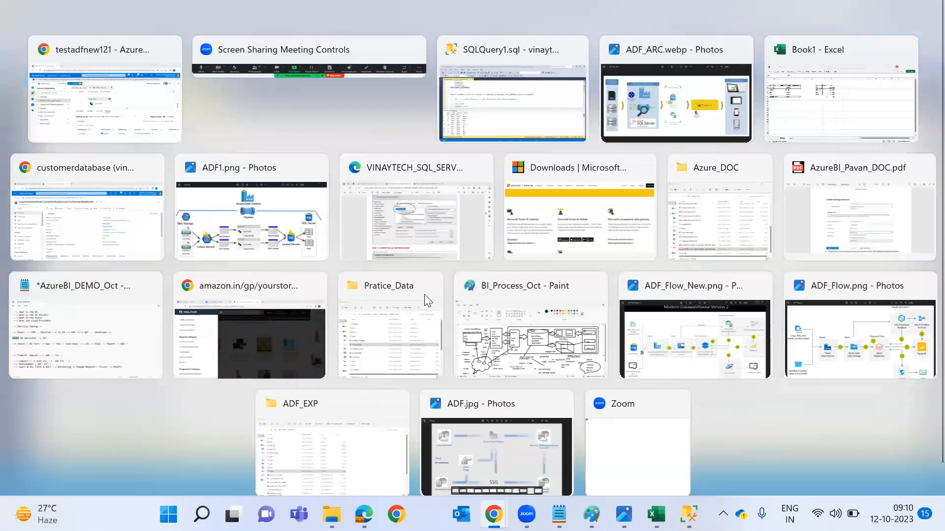
key("ctrl+r")
Move the '( empty' note from the Regular Load line to the Full Load line.
left_click(373, 263)
type("( empty-->")
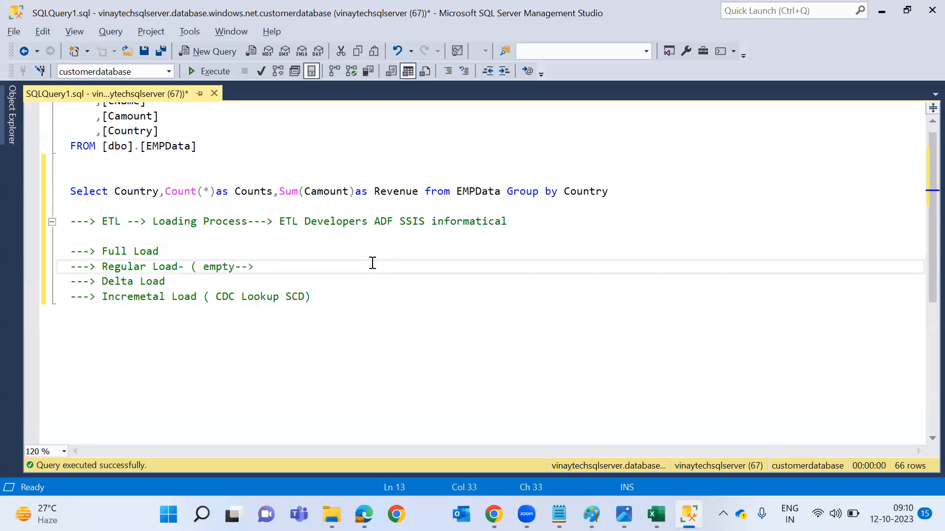
key("ctrl+shift+Left")
key("ctrl+shift+Left")
key("ctrl+shift+Left")
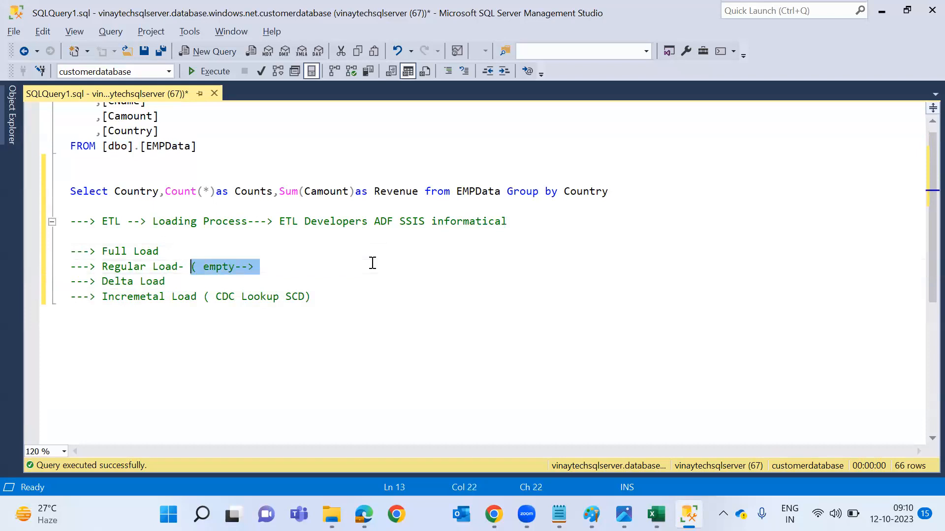
key("BackSpace")
key("Up")
key("ctrl+v")
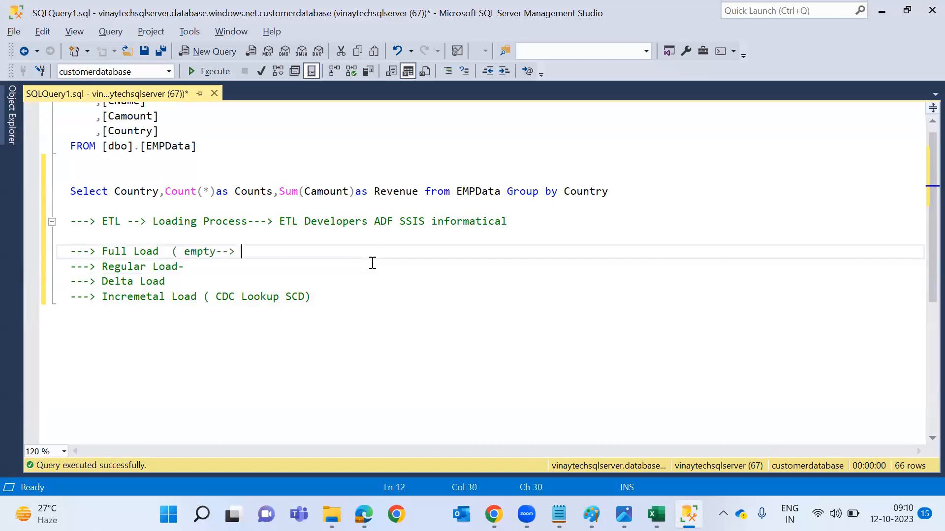
type("oadn")
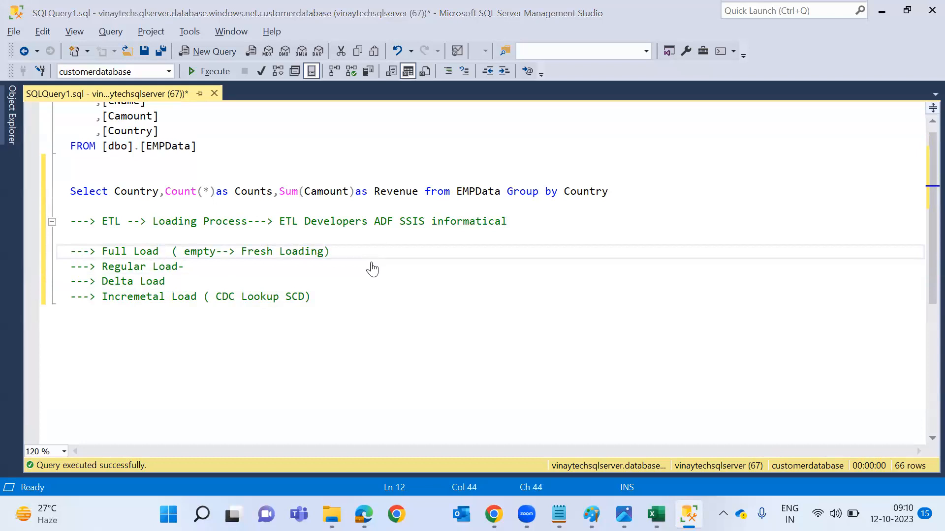
Check the running pipeline, then rerun the SELECT TOP (1000) EMPData query, returning 22 rows.
key("alt+Tab")
key("alt+Tab")
key("alt+Tab")
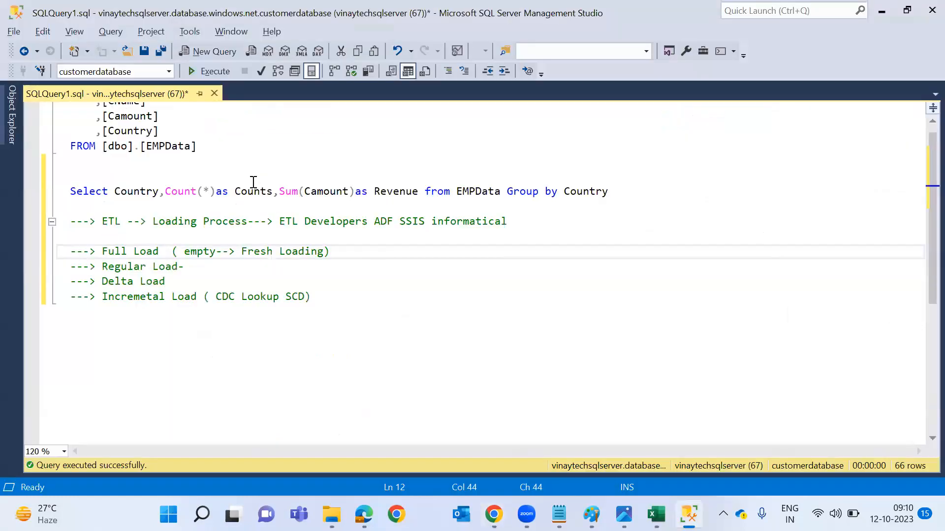
left_click(274, 162)
key("shift+Up")
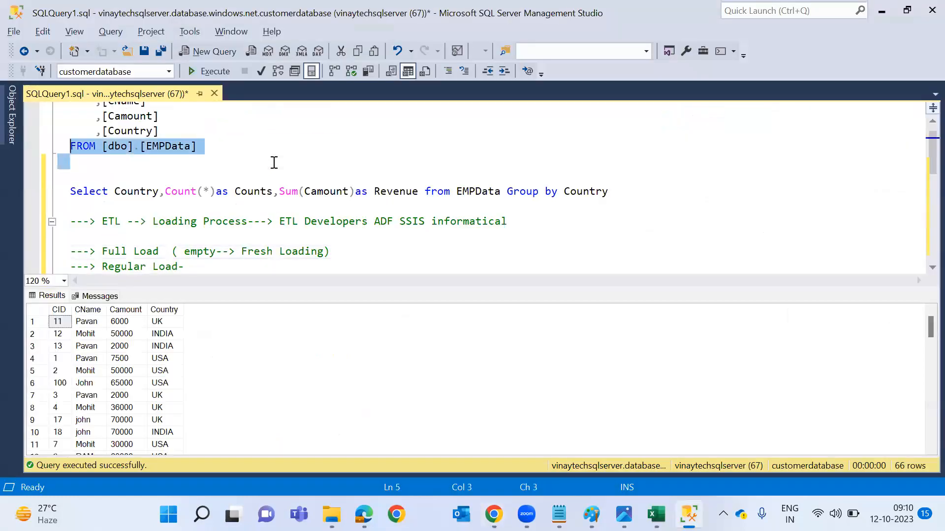
key("ctrl+shift+Home")
key("F5")
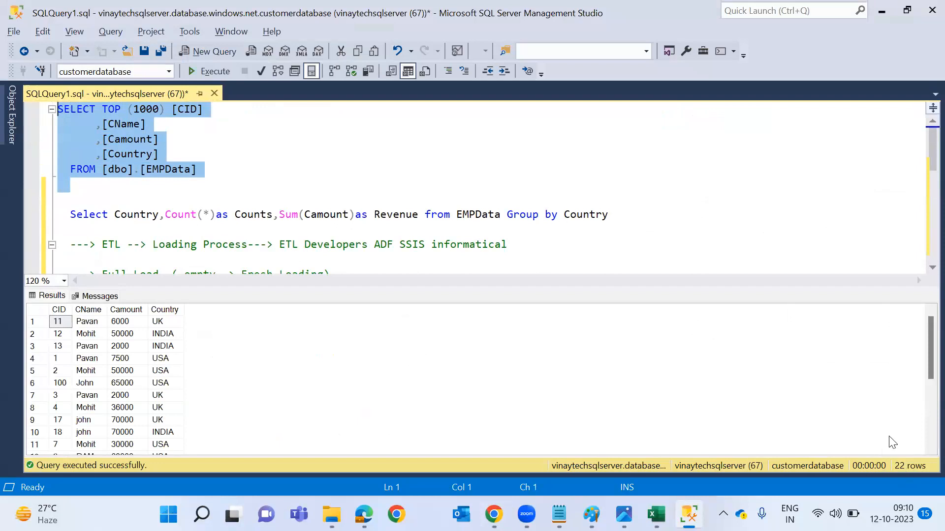
left_click(774, 412)
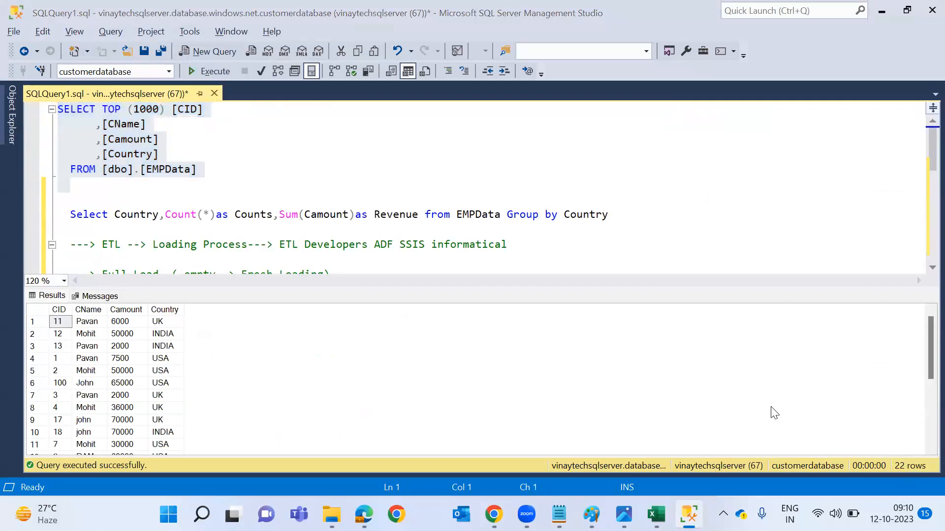
key("alt+Tab")
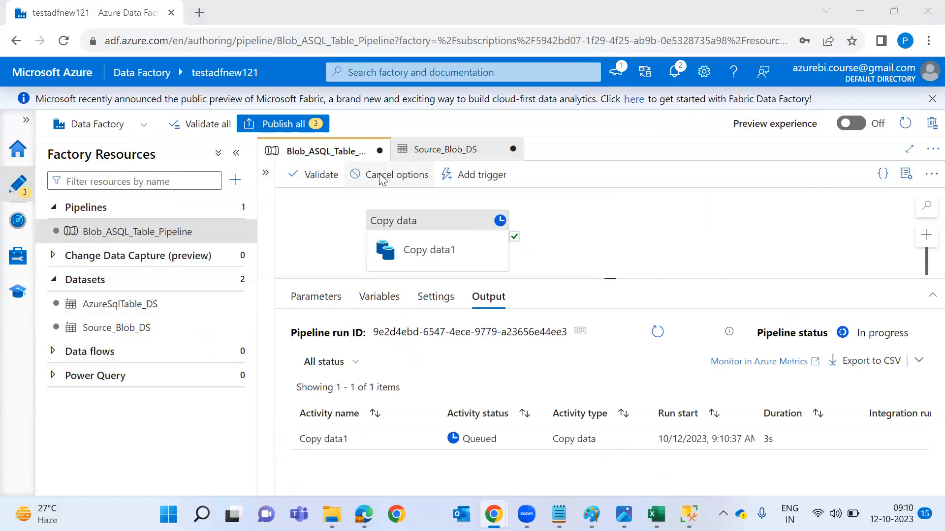
key("alt+Tab")
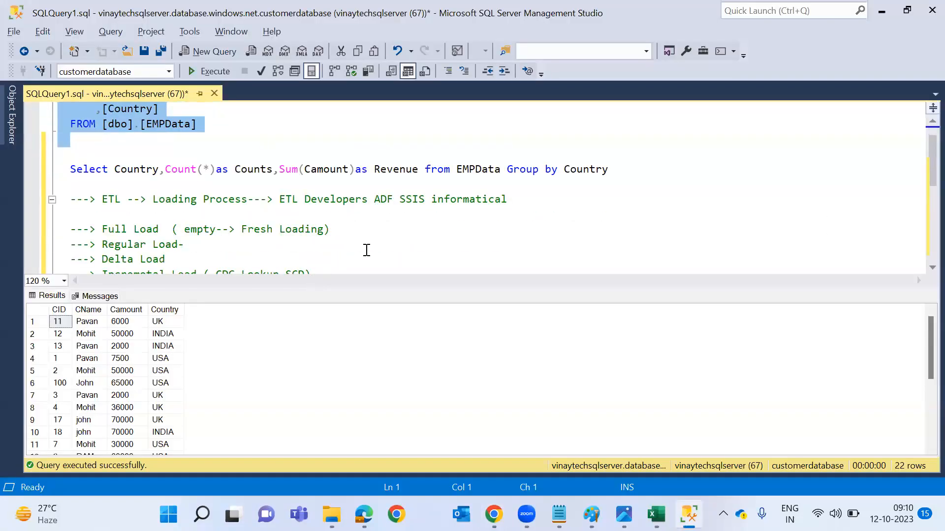
Append 'Insert Update-->' to the Incremetal Load note.
scroll(366, 250, "down", 1)
left_click(385, 242)
type("Inser")
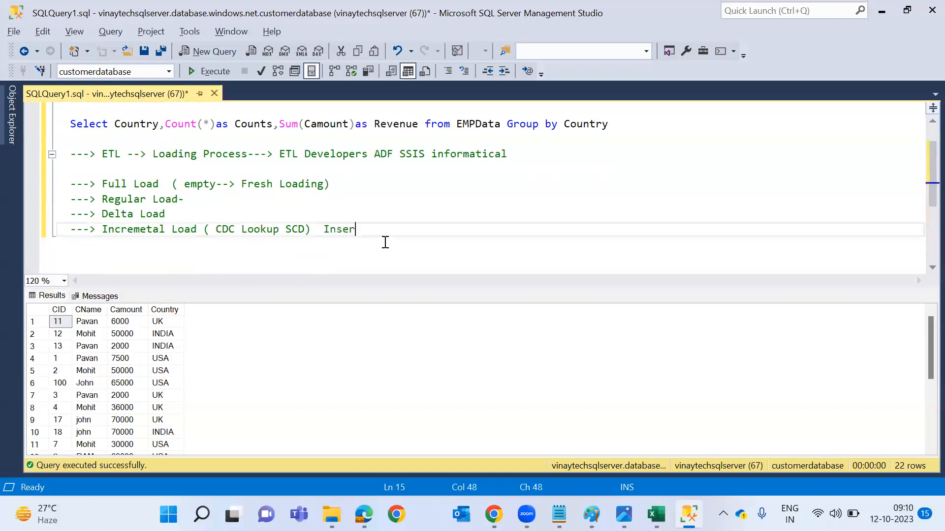
type("t Update-->")
left_click_drag(222, 232, 311, 234)
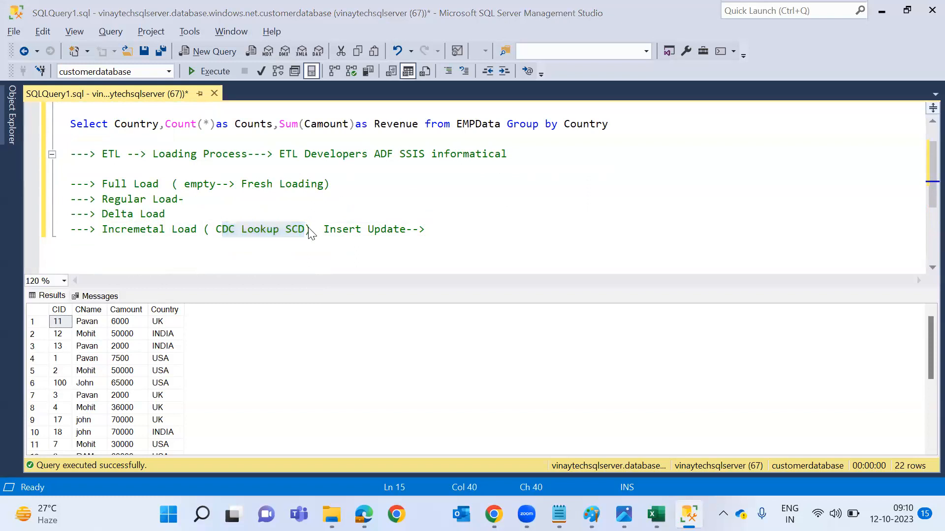
Confirm Monitor lists no trigger runs, then choose New/Edit under Add trigger in the pipeline.
key("alt+Tab")
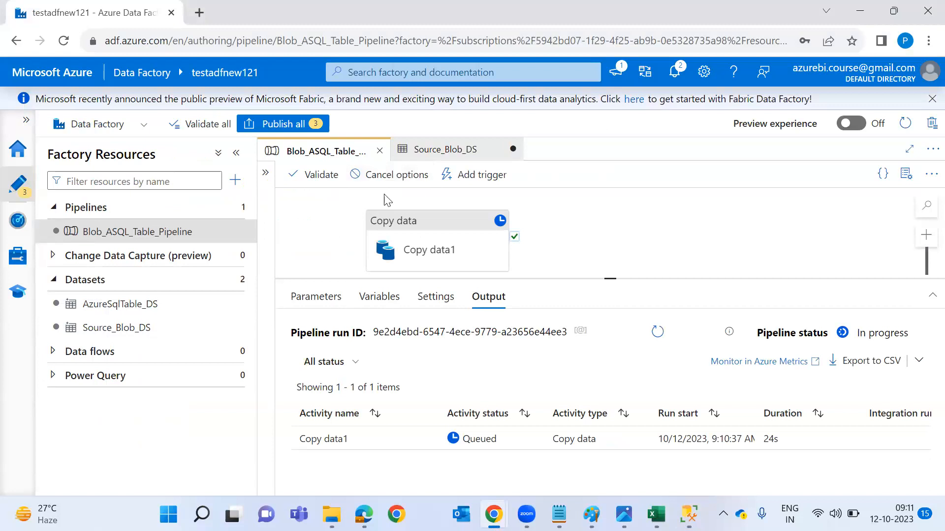
left_click(18, 230)
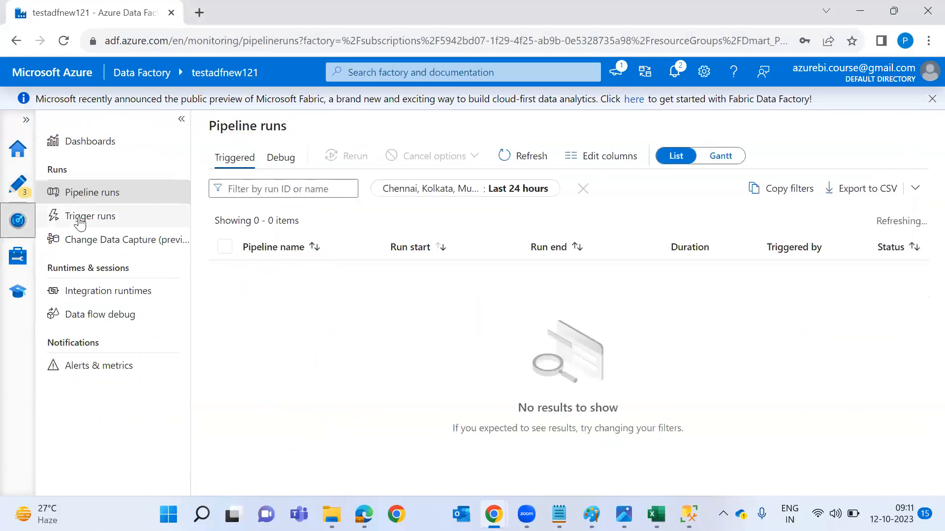
left_click(103, 220)
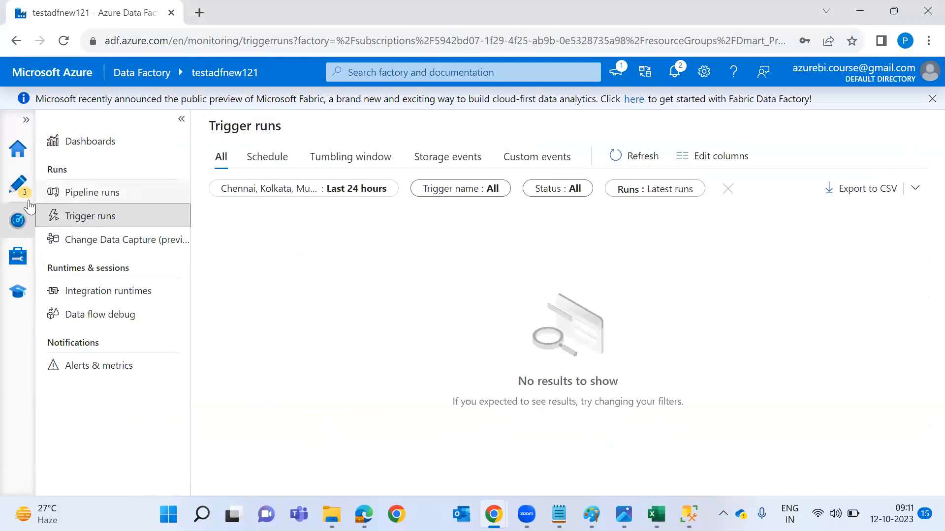
left_click(19, 187)
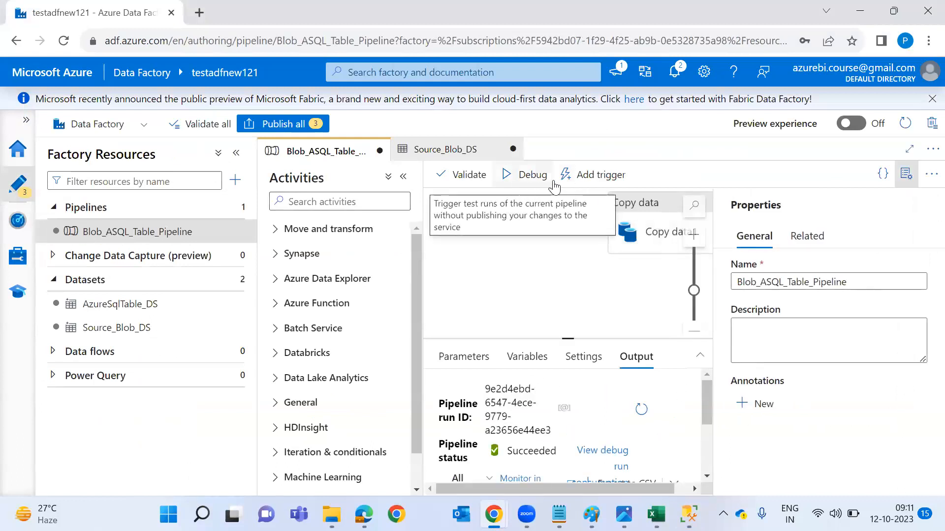
left_click(594, 180)
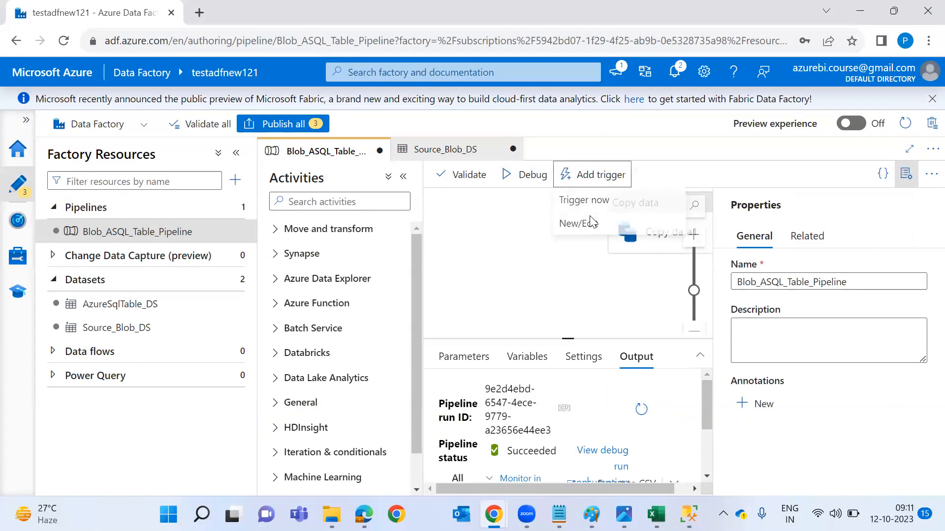
left_click(581, 220)
Start a new trigger, try the Storage events type, then switch back to Schedule.
left_click(597, 151)
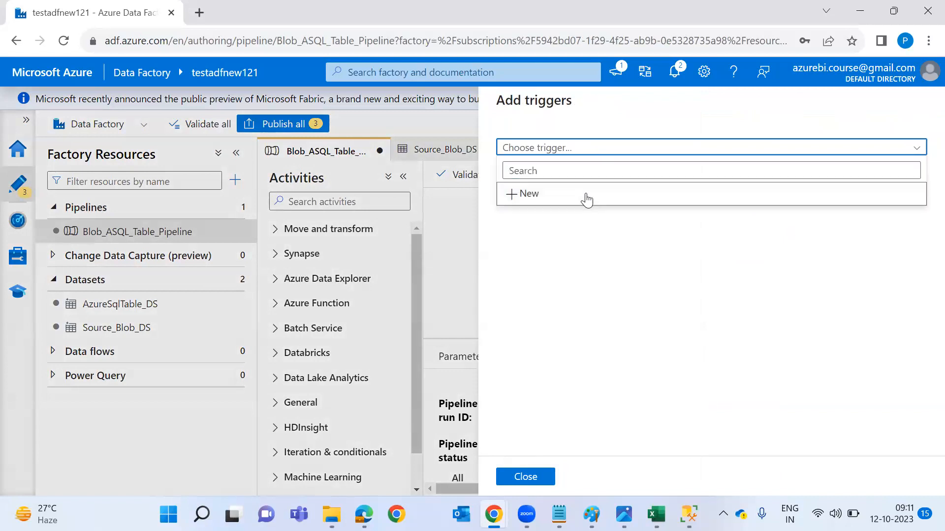
left_click(588, 193)
scroll(660, 310, "down", 1)
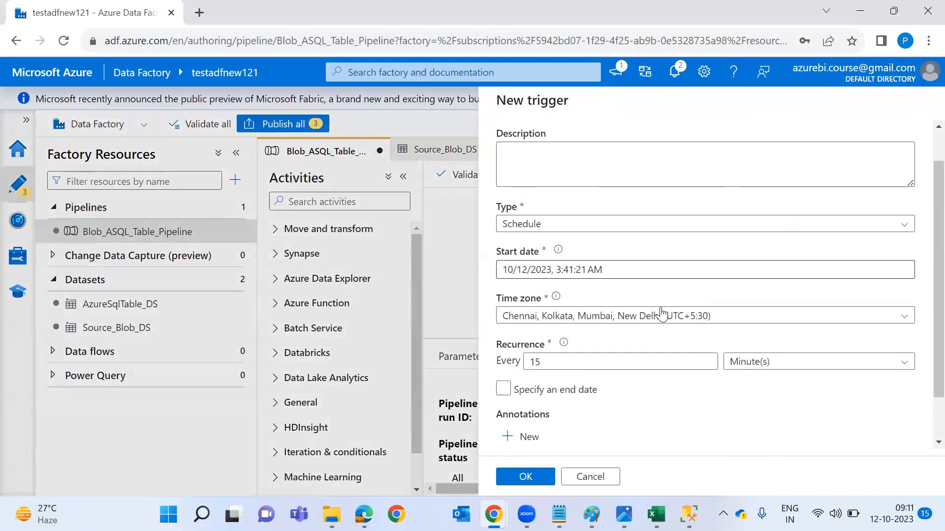
left_click(669, 233)
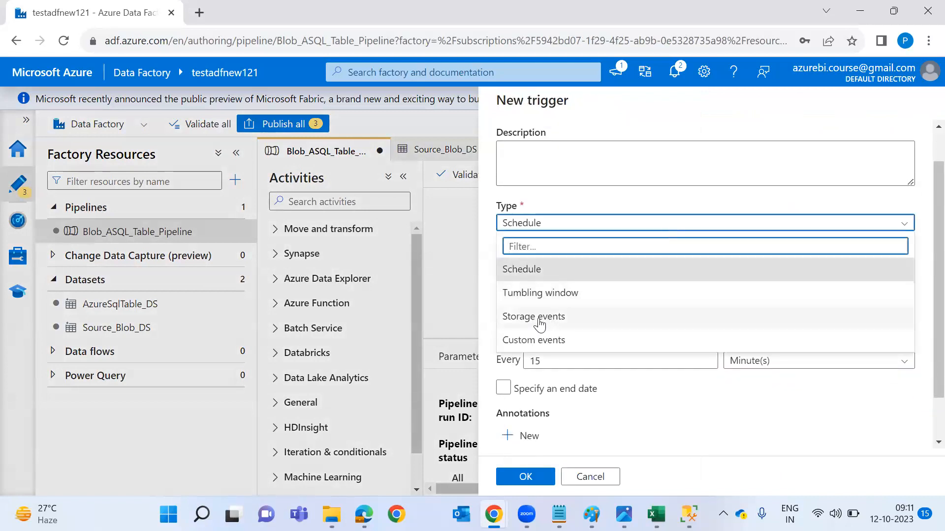
left_click(560, 320)
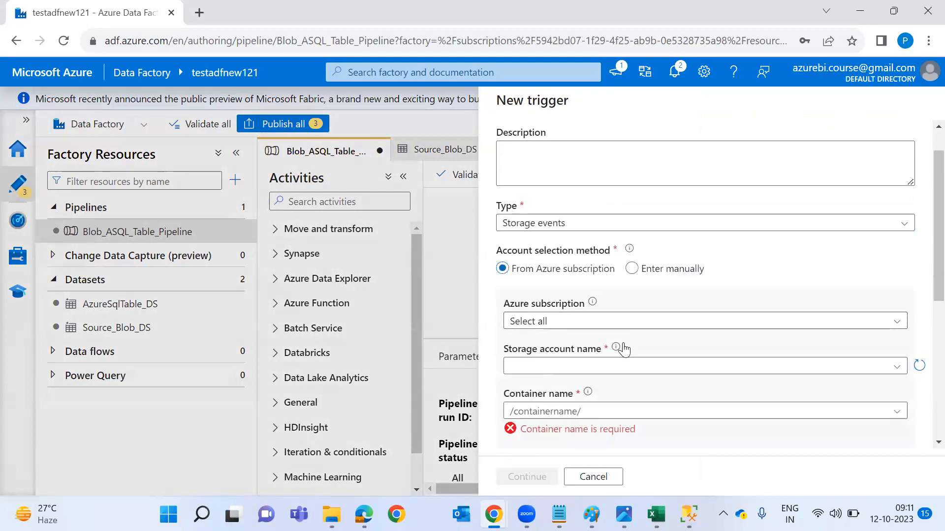
left_click(653, 229)
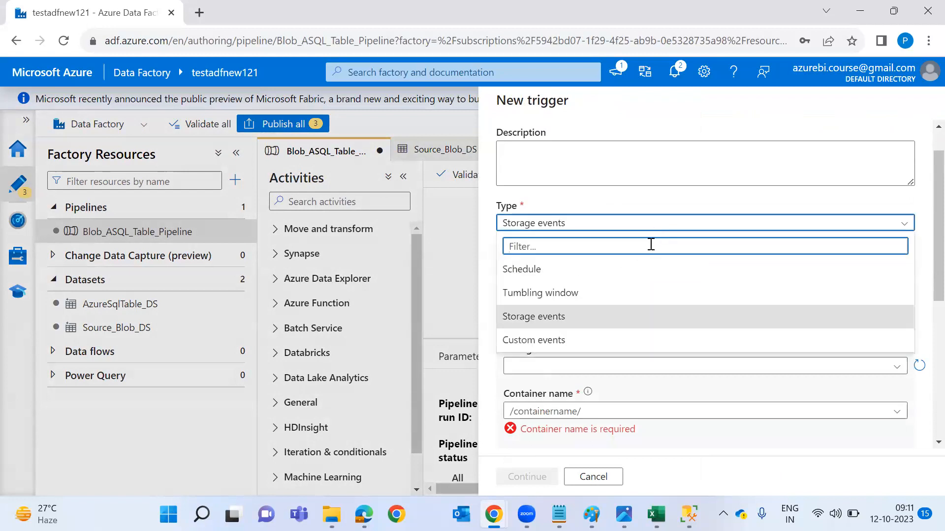
left_click(651, 265)
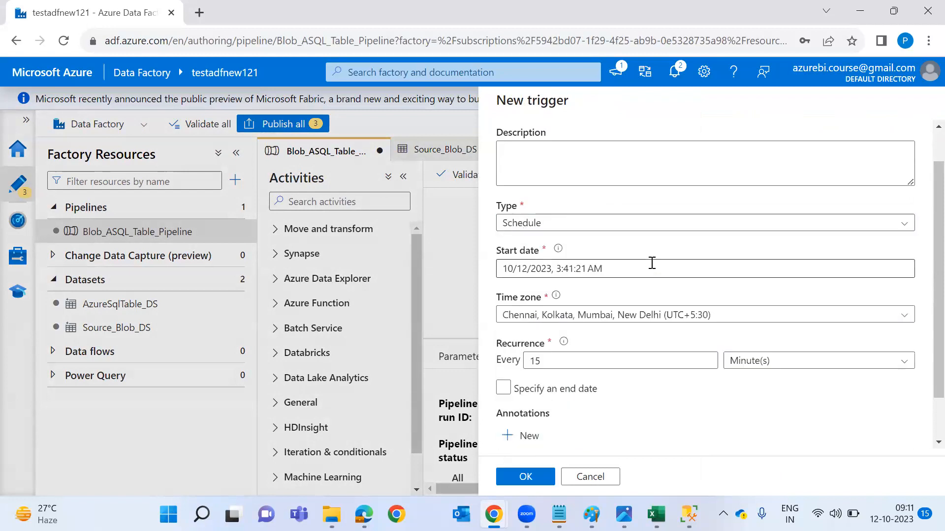
Browse the Schedule trigger's recurrence unit choices.
left_click(776, 367)
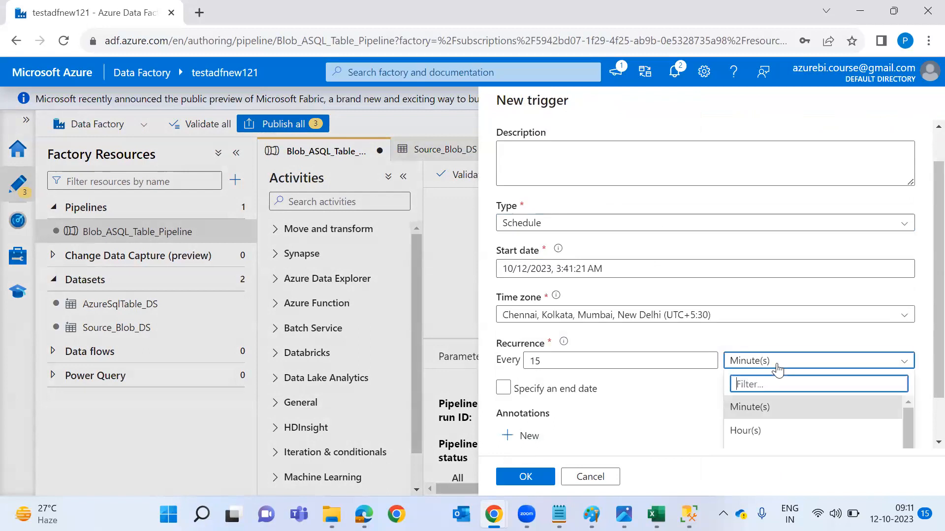
right_click(788, 403)
scroll(895, 295, "down", 2)
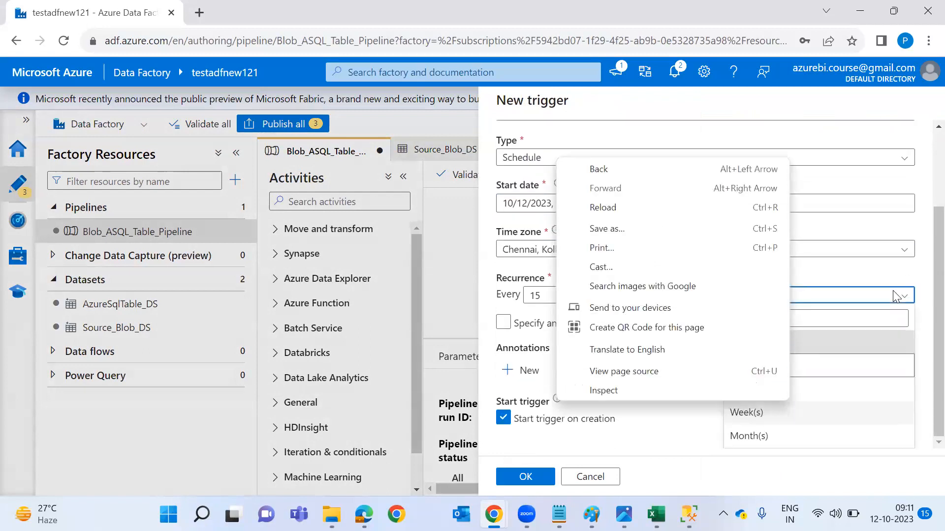
left_click(672, 428)
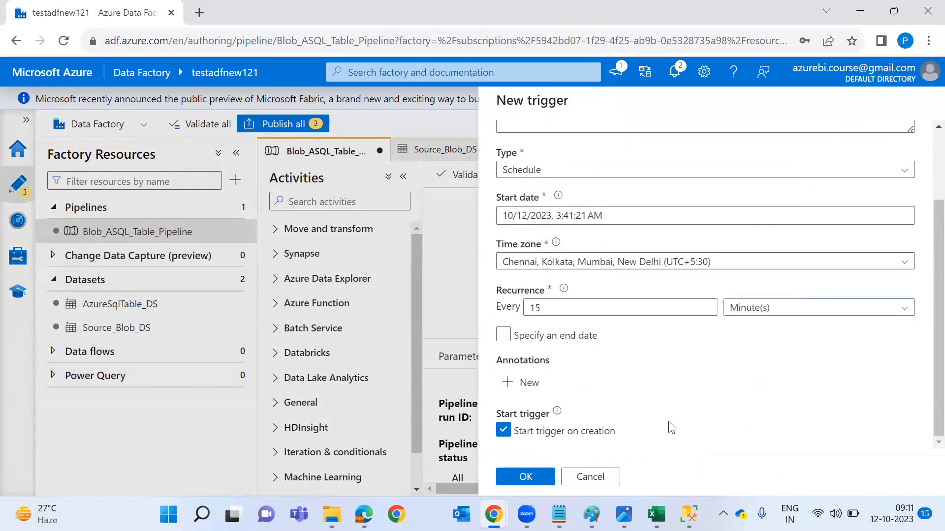
left_click(799, 312)
scroll(784, 421, "down", 1)
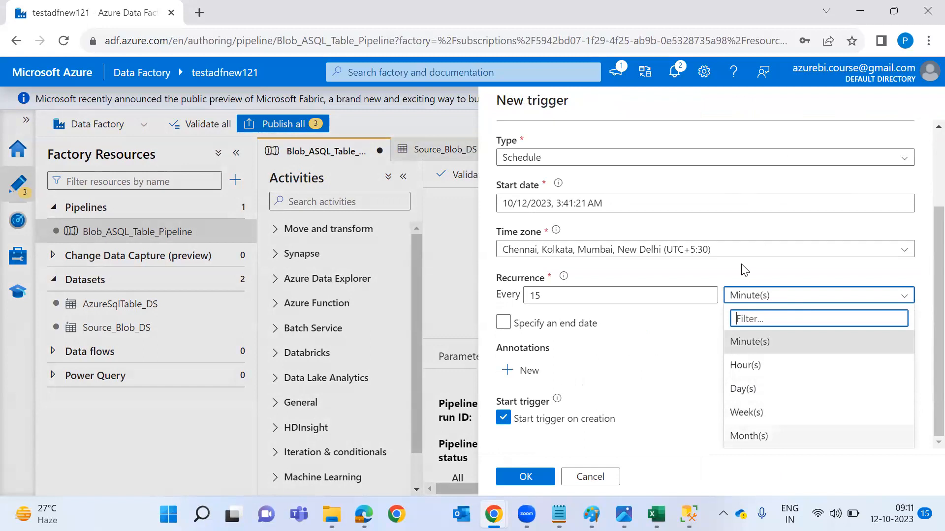
Change the trigger type to Storage events, then discard the unsaved trigger.
left_click(683, 163)
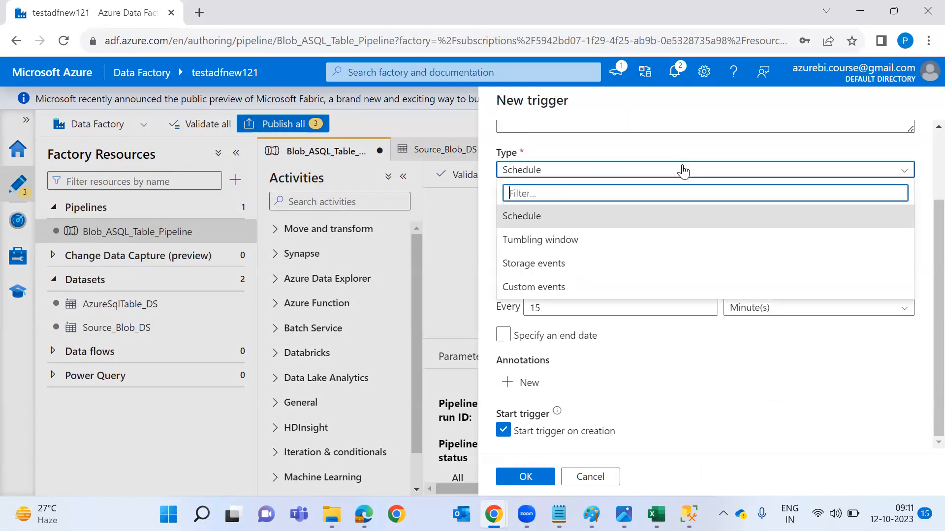
left_click(548, 268)
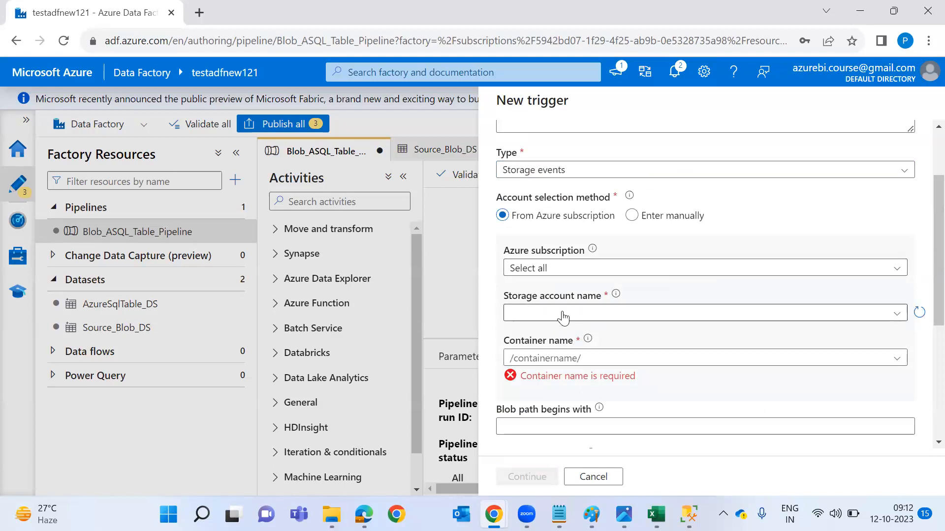
scroll(563, 318, "down", 3)
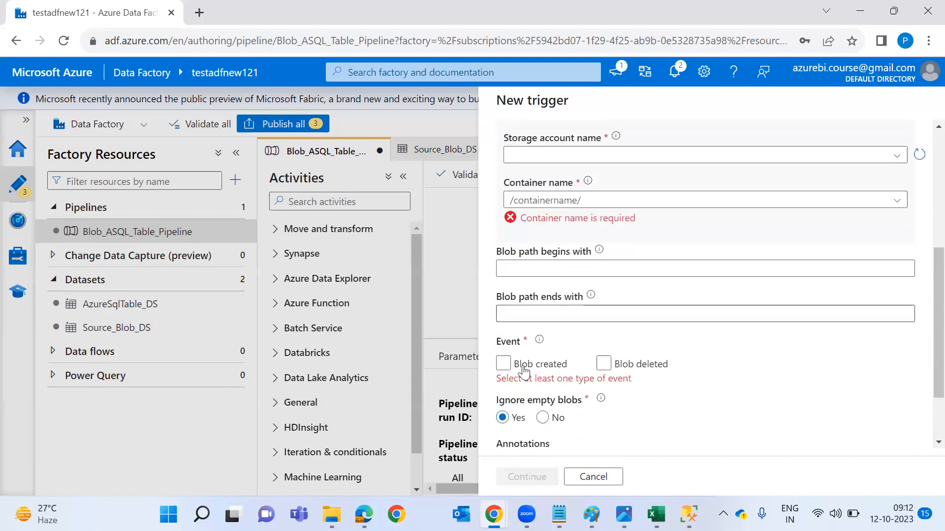
scroll(709, 310, "up", 1)
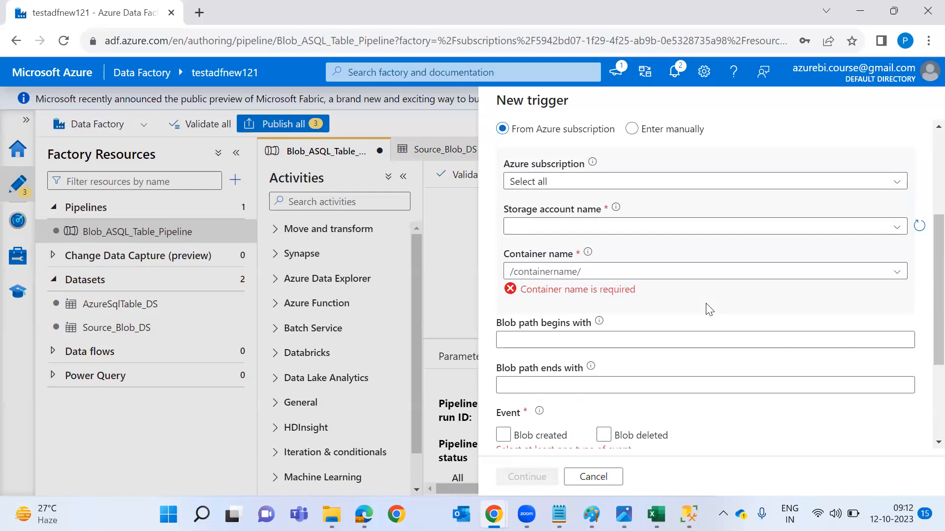
key("Escape")
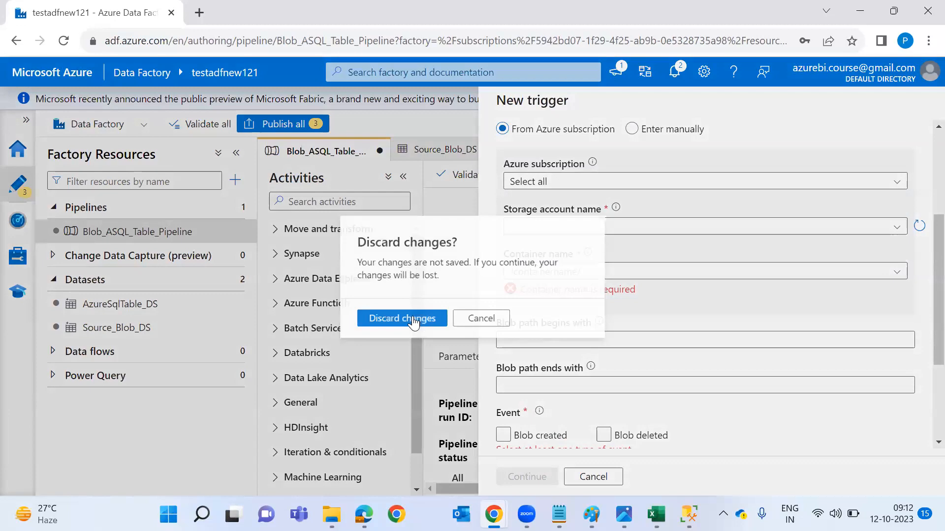
key("Return")
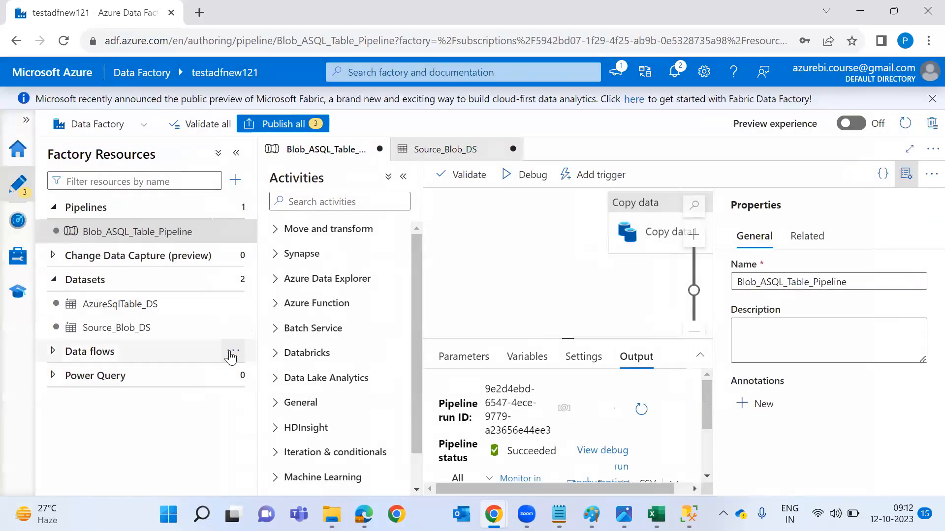
Create a new data flow and add a first source named ADL.
left_click(232, 352)
left_click(278, 384)
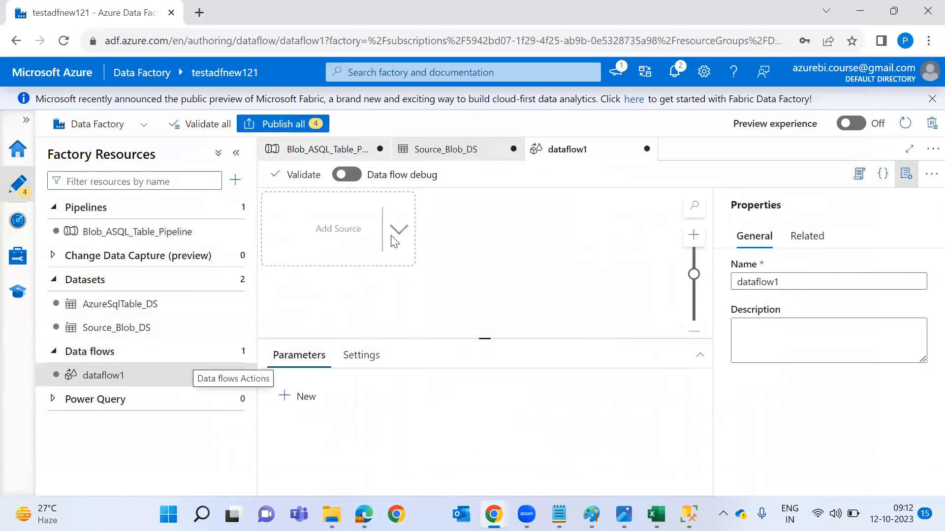
left_click(392, 236)
left_click(418, 249)
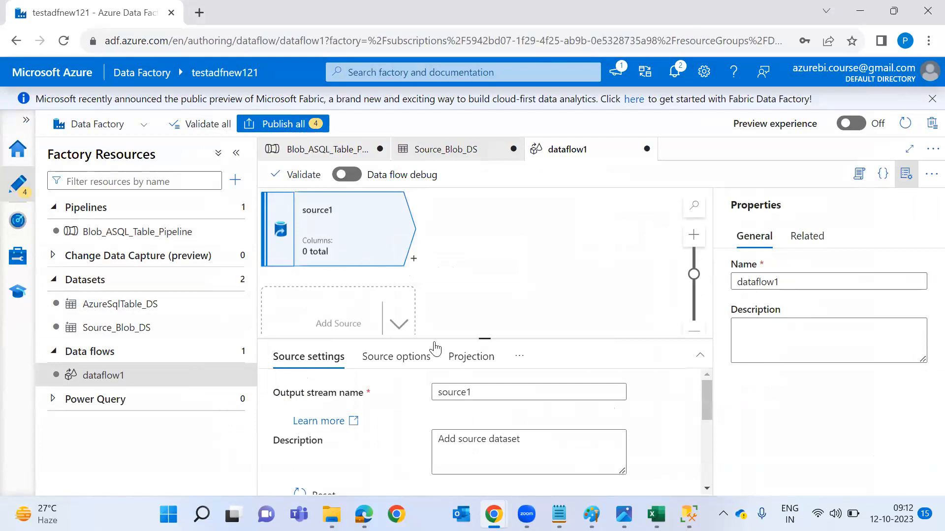
left_click(498, 392)
key("BackSpace")
key("BackSpace")
key("BackSpace")
key("BackSpace")
key("BackSpace")
key("BackSpace")
type("ADL")
Add a second source named Blob and resize the panes to show more canvas.
left_click(371, 324)
left_click(477, 399)
key("ctrl+a")
type("B")
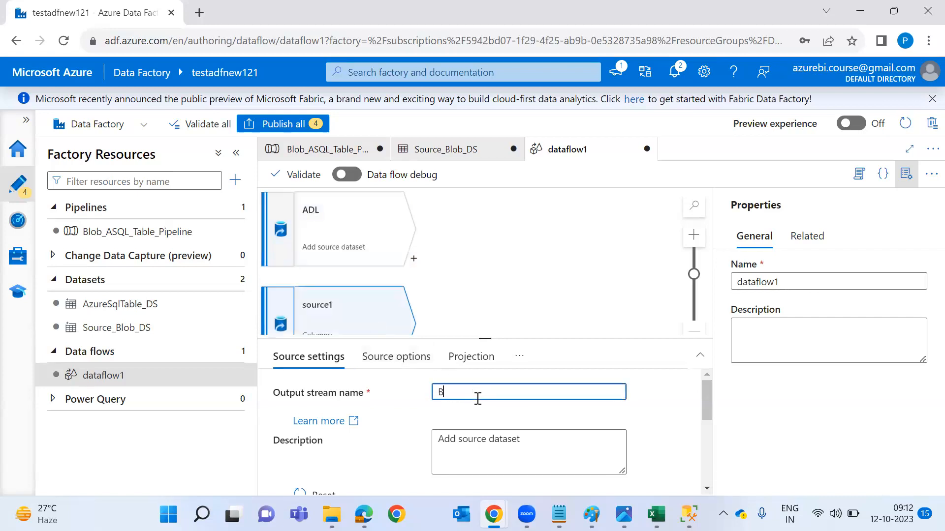
left_click(906, 174)
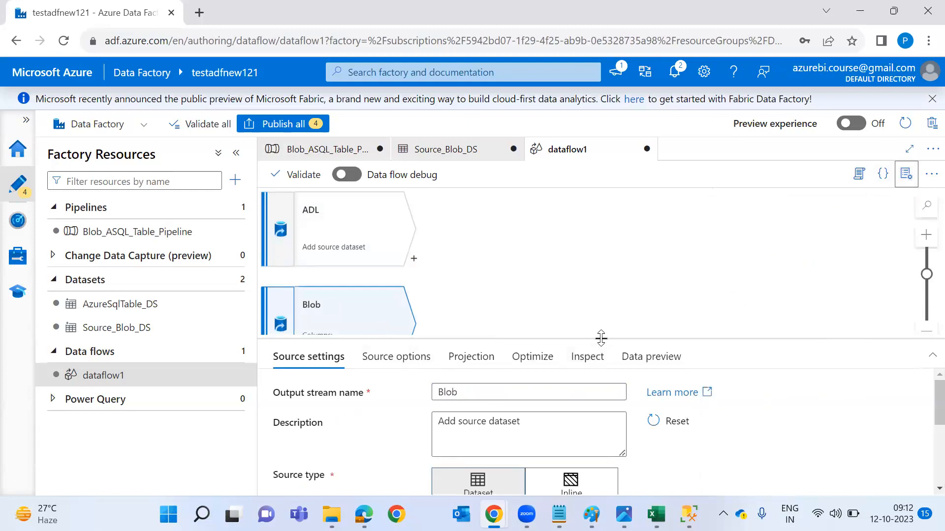
left_click_drag(600, 338, 589, 487)
Add a third source and type 'On' over its default name source1.
left_click(332, 417)
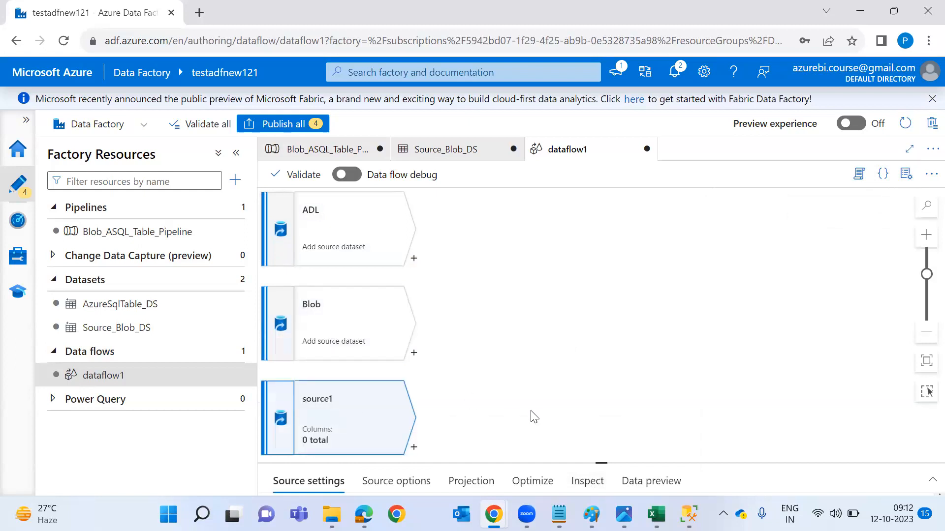
left_click(502, 357)
double_click(506, 353)
type("OnPremisSQL")
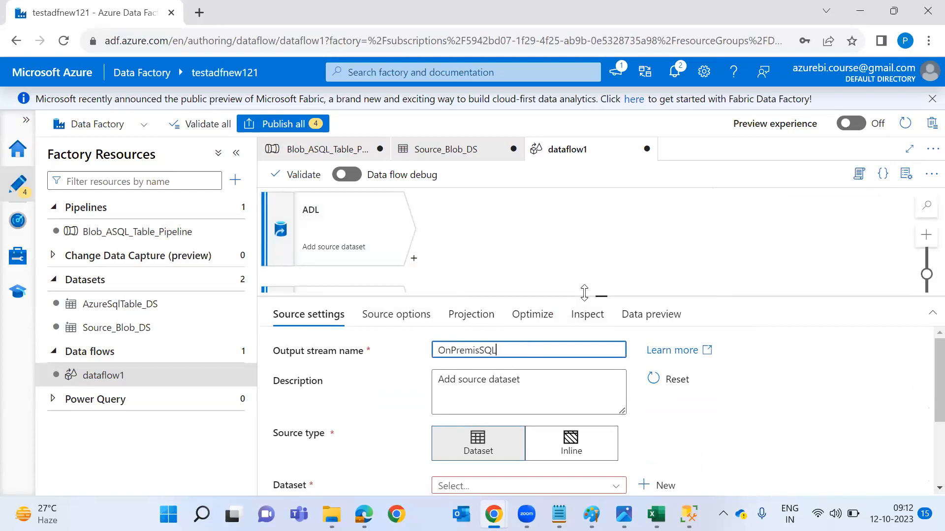
left_click_drag(586, 294, 570, 462)
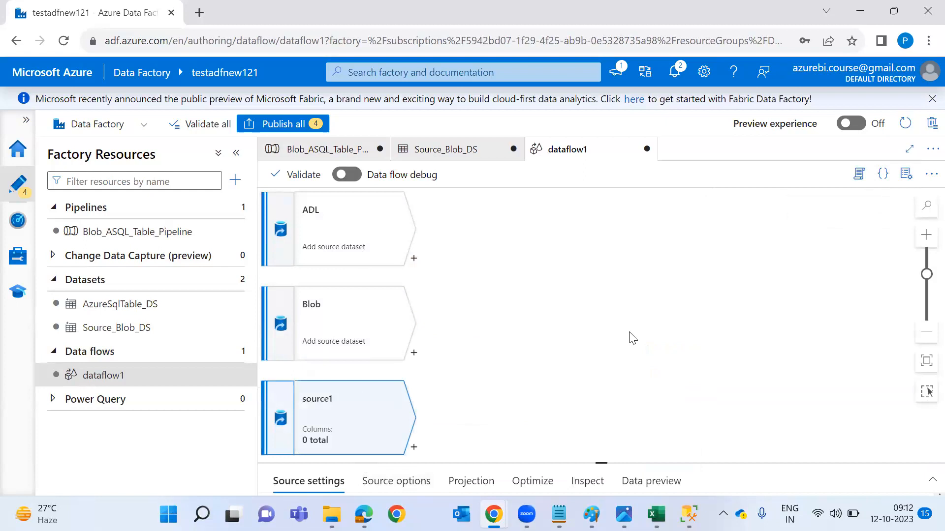
left_click(413, 258)
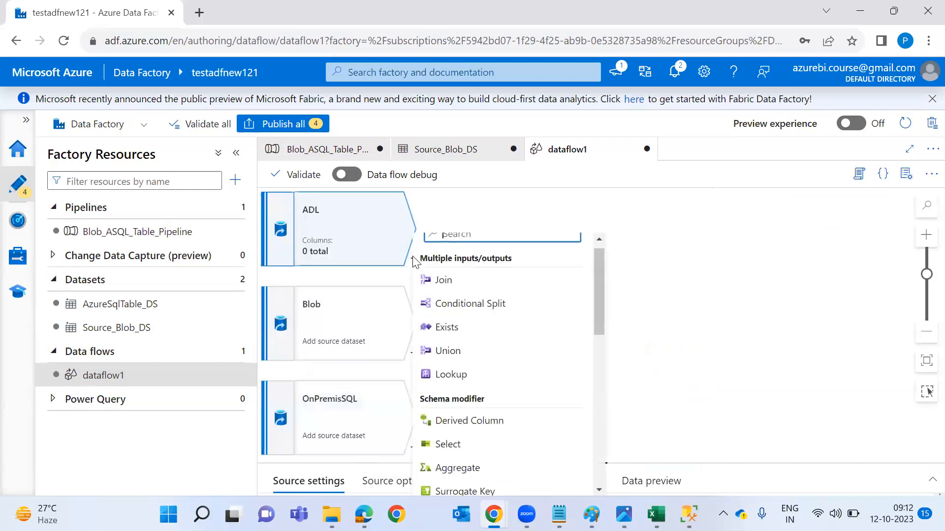
scroll(472, 447, "down", 3)
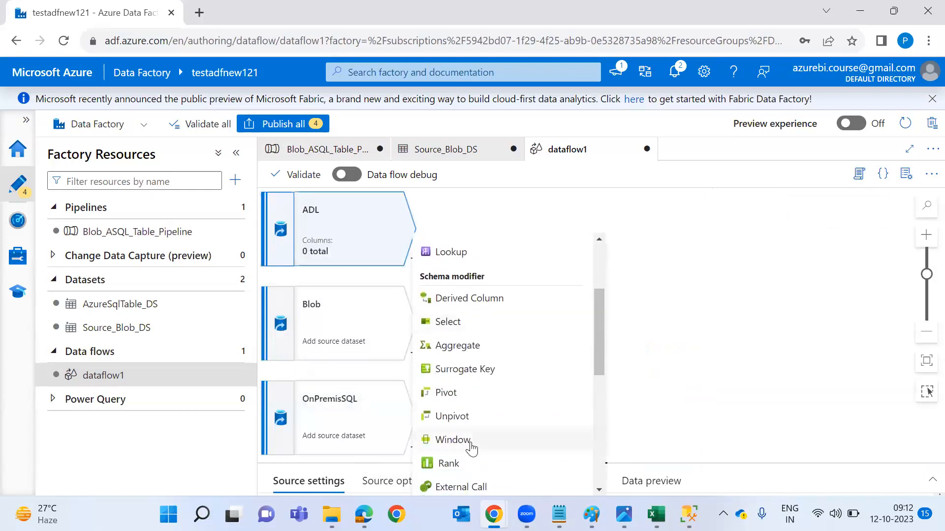
scroll(481, 303, "up", 3)
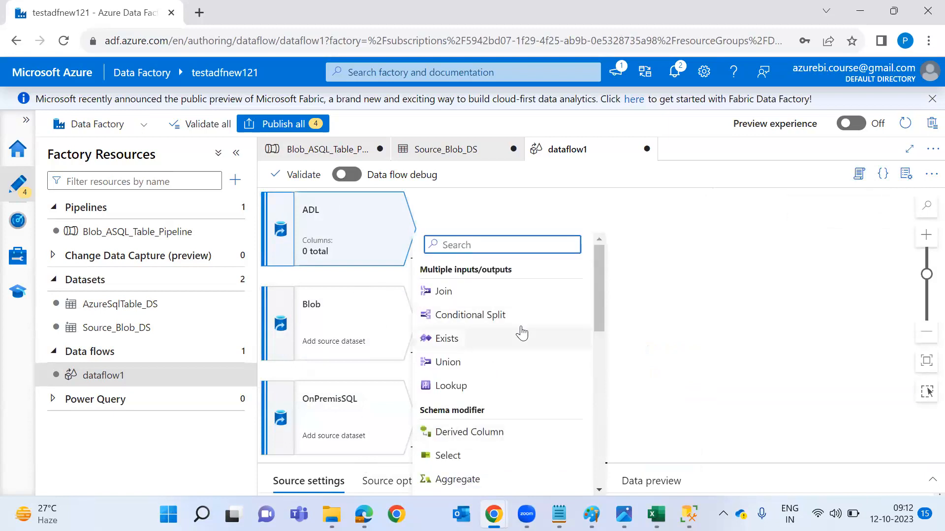
scroll(522, 334, "down", 10)
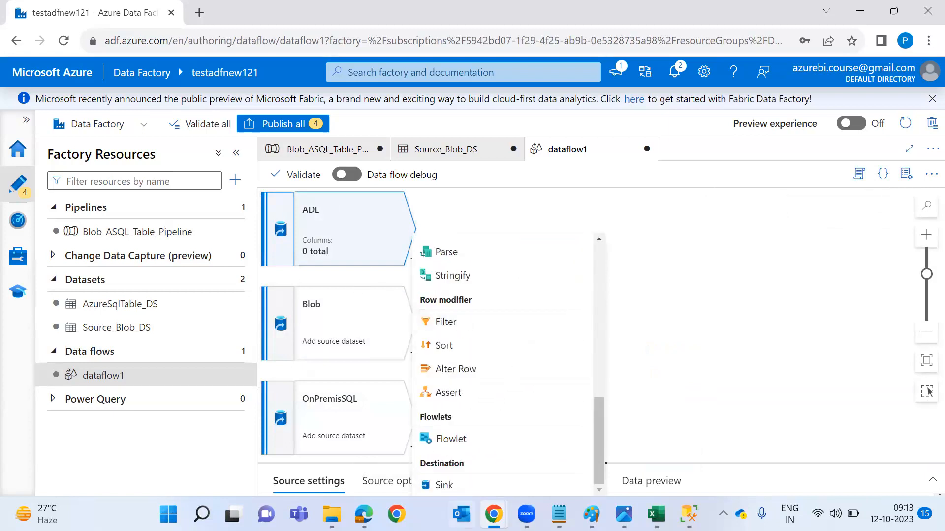
scroll(512, 282, "up", 10)
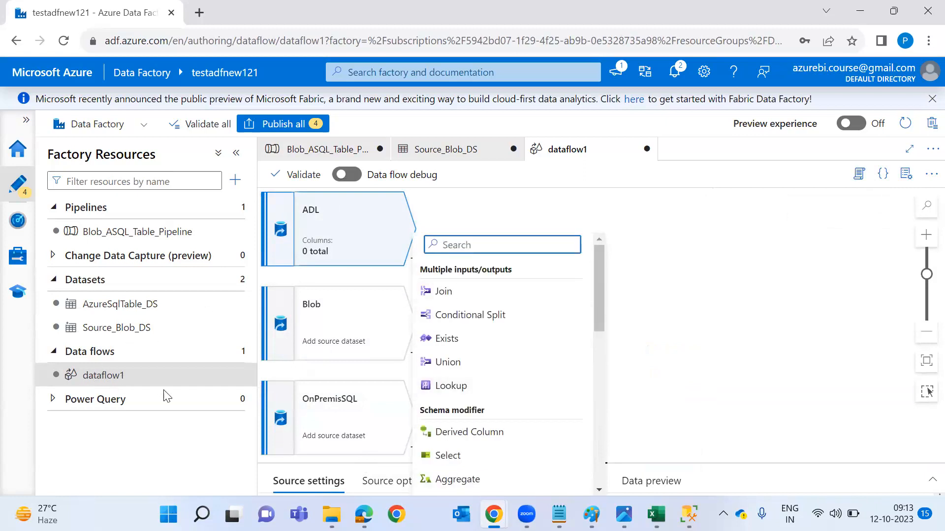
key("Escape")
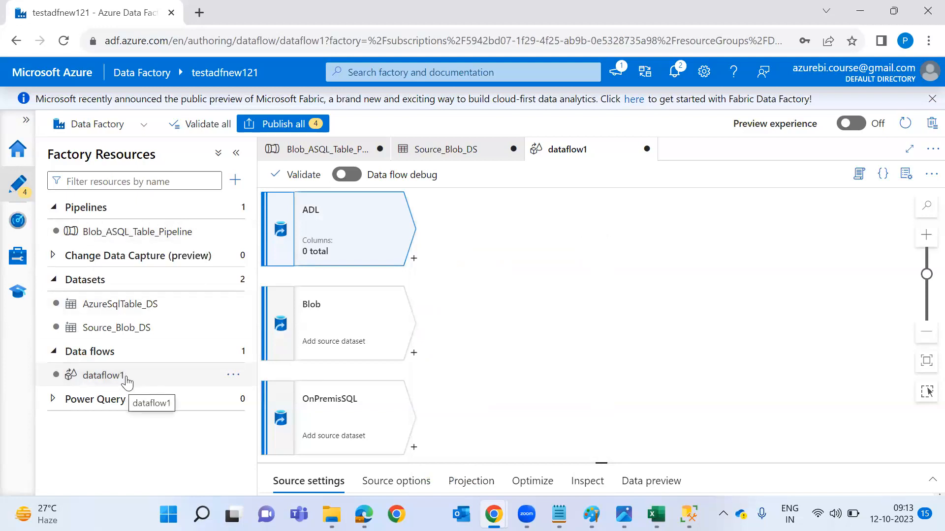
mouse_move(84, 381)
left_mouse_down()
mouse_move(36, 389)
mouse_move(83, 382)
left_mouse_up()
mouse_move(81, 264)
left_mouse_down()
mouse_move(246, 253)
mouse_move(47, 241)
left_mouse_up()
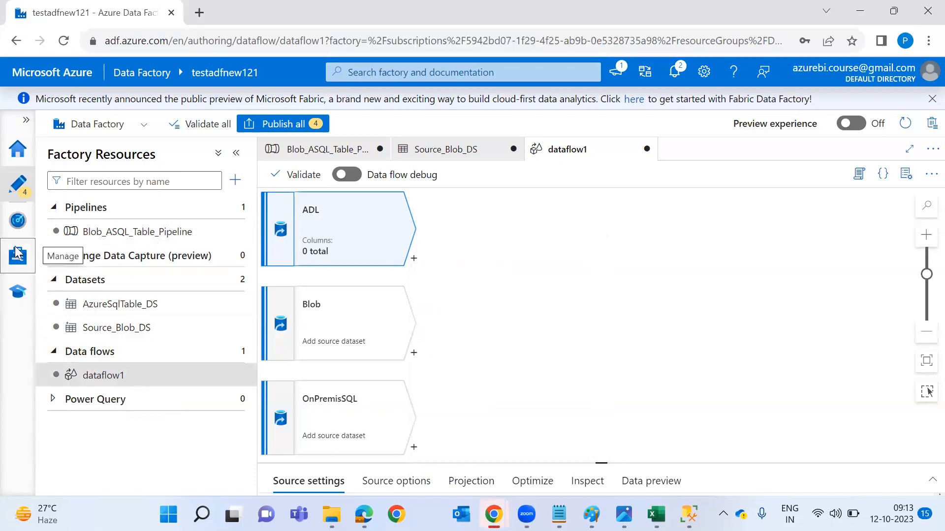
left_click(18, 254)
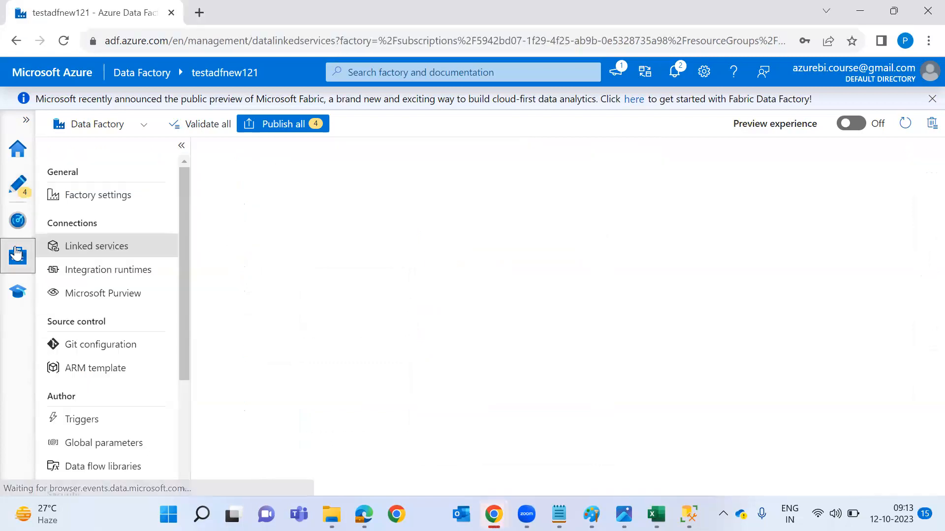
Start a new Azure-SSIS integration runtime from Manage, then glance at the BI_Process_Oct diagram in Paint.
left_click(113, 274)
left_click(237, 216)
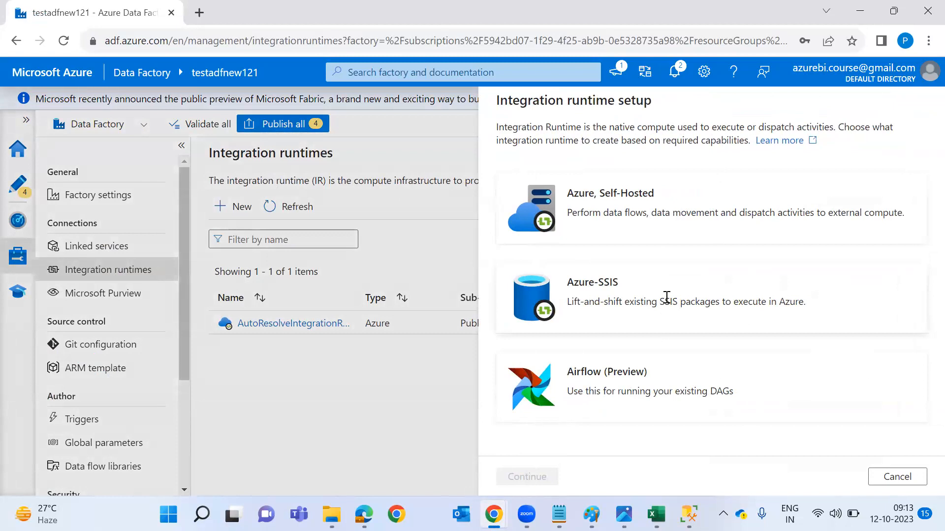
double_click(616, 276)
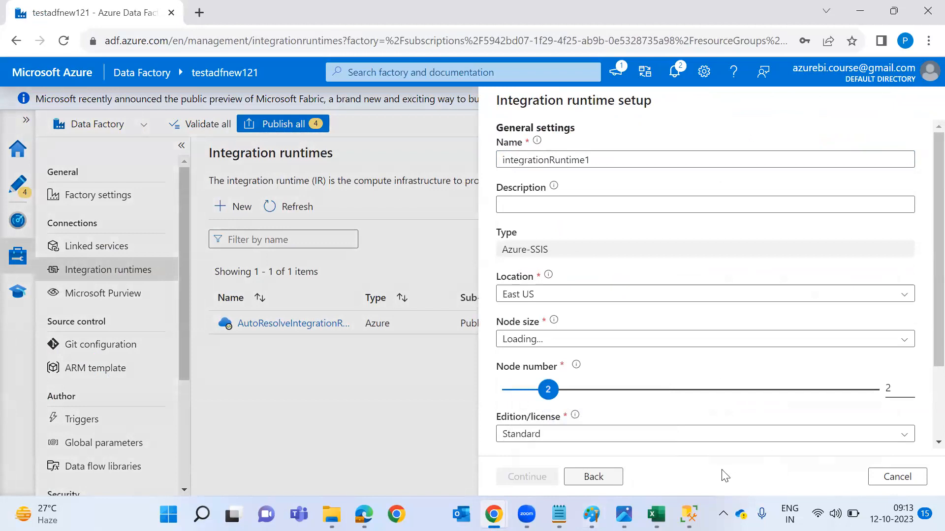
key("alt+Tab")
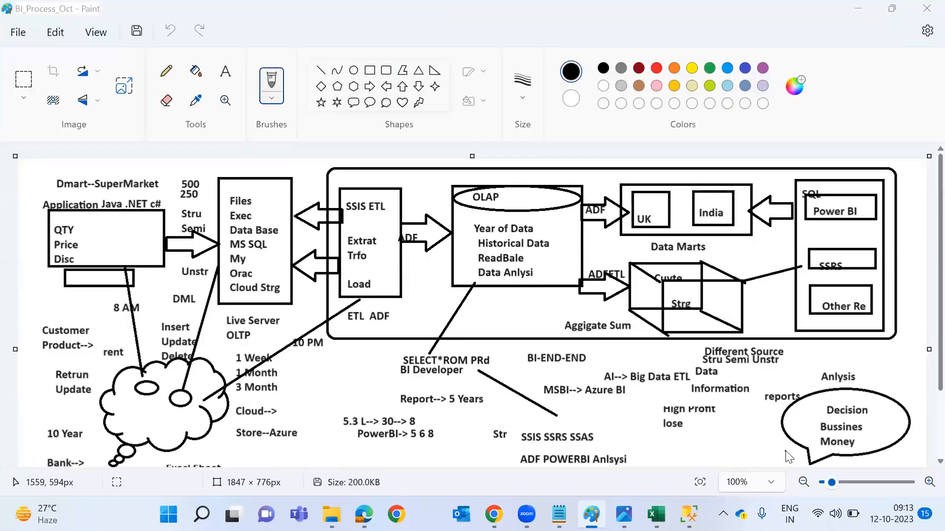
key("alt+Tab")
Go back to the runtime type choice, then dismiss the integration runtime setup.
left_click(596, 477)
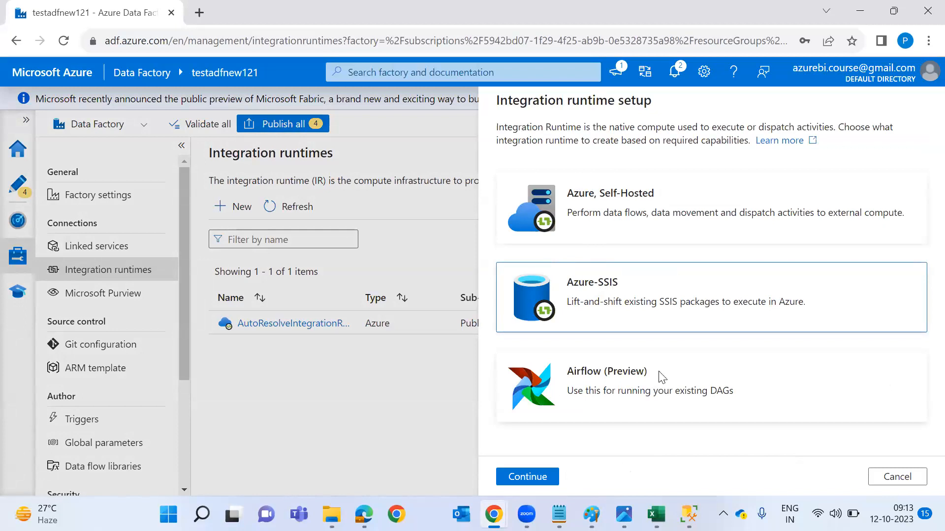
key("Escape")
Return to dataflow1 in the Author view and switch to the ADF_ARC.webp architecture image.
left_click(20, 189)
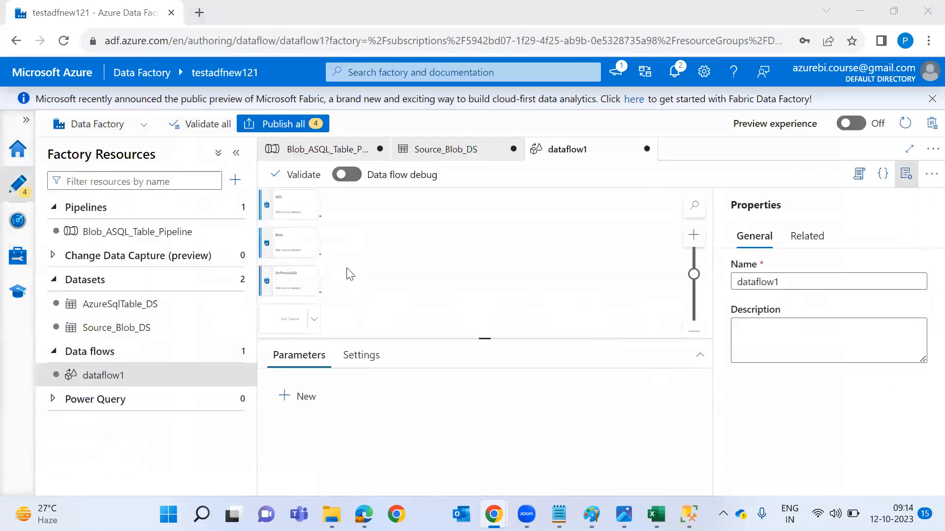
key("alt+Tab")
key("alt+Tab")
key("alt+Tab")
key("alt+Tab")
key("alt+Tab")
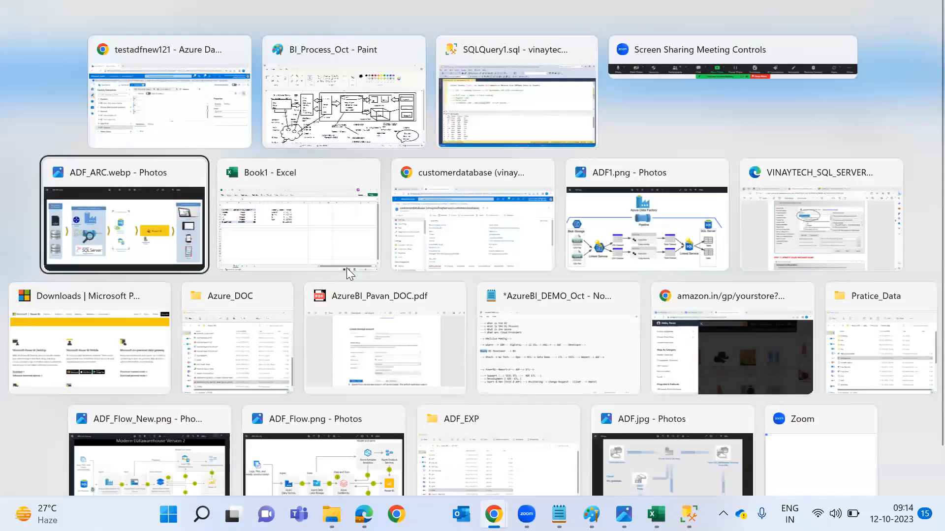
key("alt+shift+Tab")
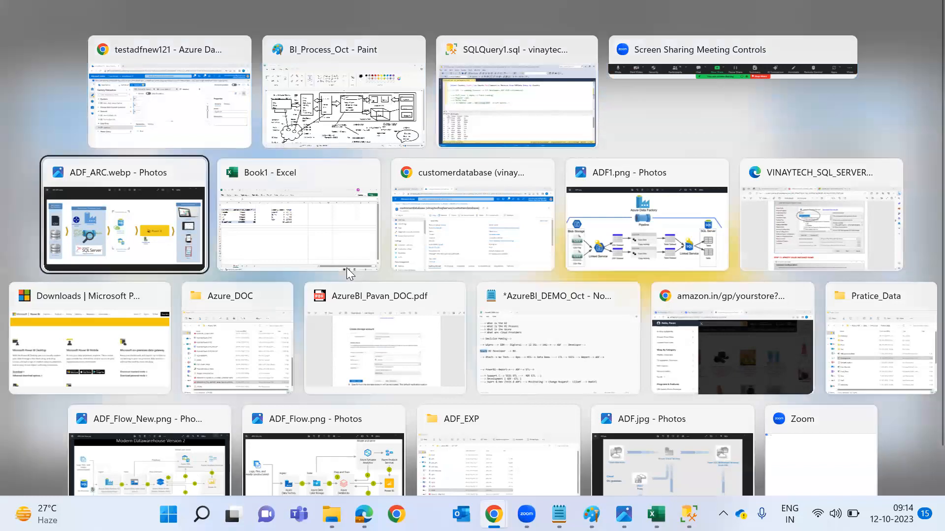